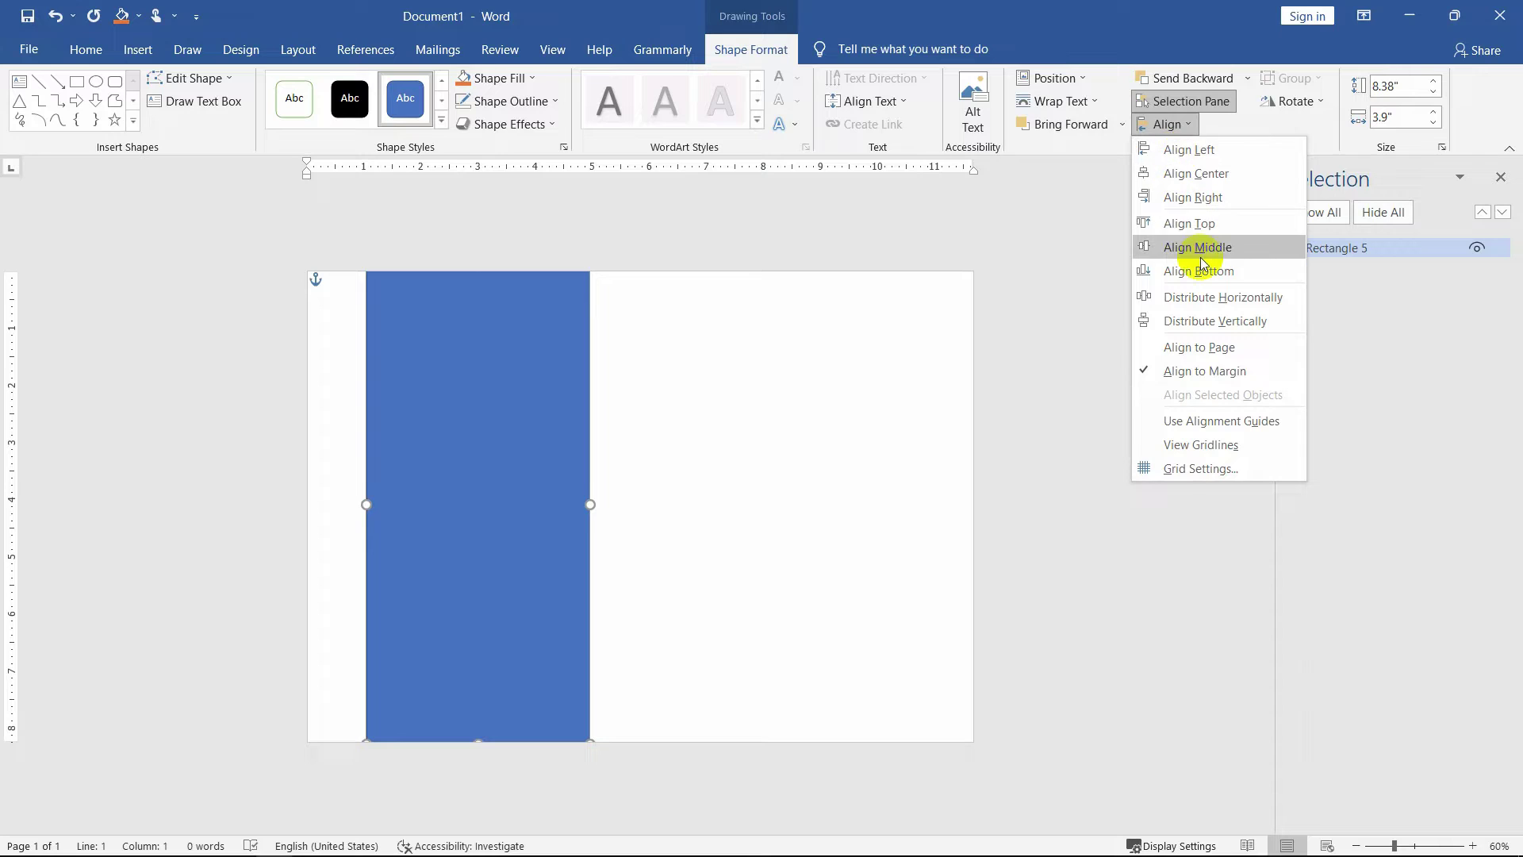
Centre the first blue rectangle vertically and align it to the page's right edge.
left_click(1193, 247)
left_click(1160, 127)
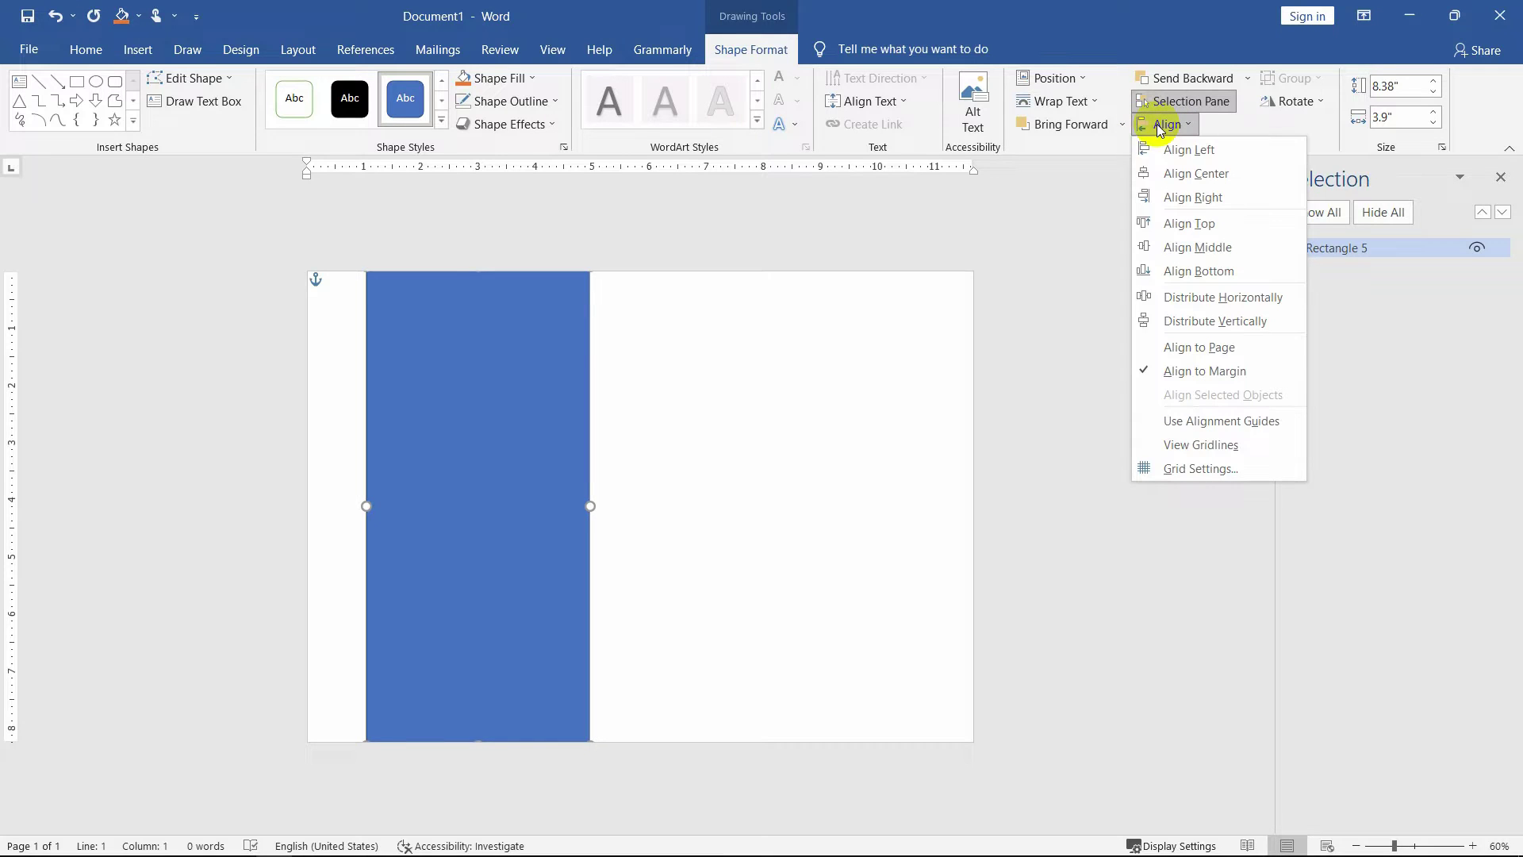
left_click(1202, 197)
Ctrl-drag a copy of the rectangle and centre it horizontally and vertically on the page.
left_click_drag(863, 448, 653, 449)
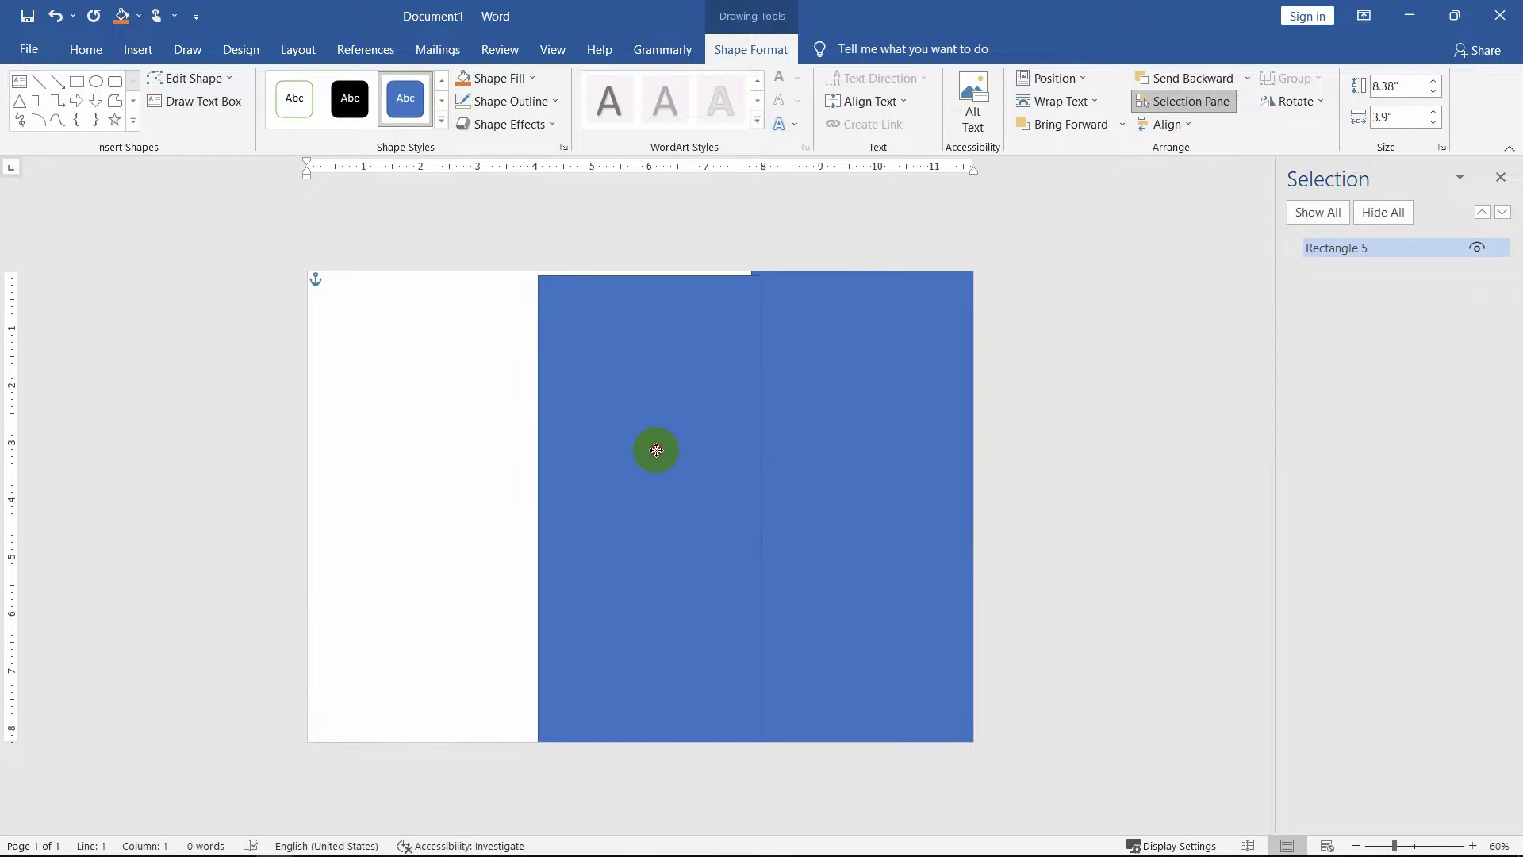
left_click(1166, 125)
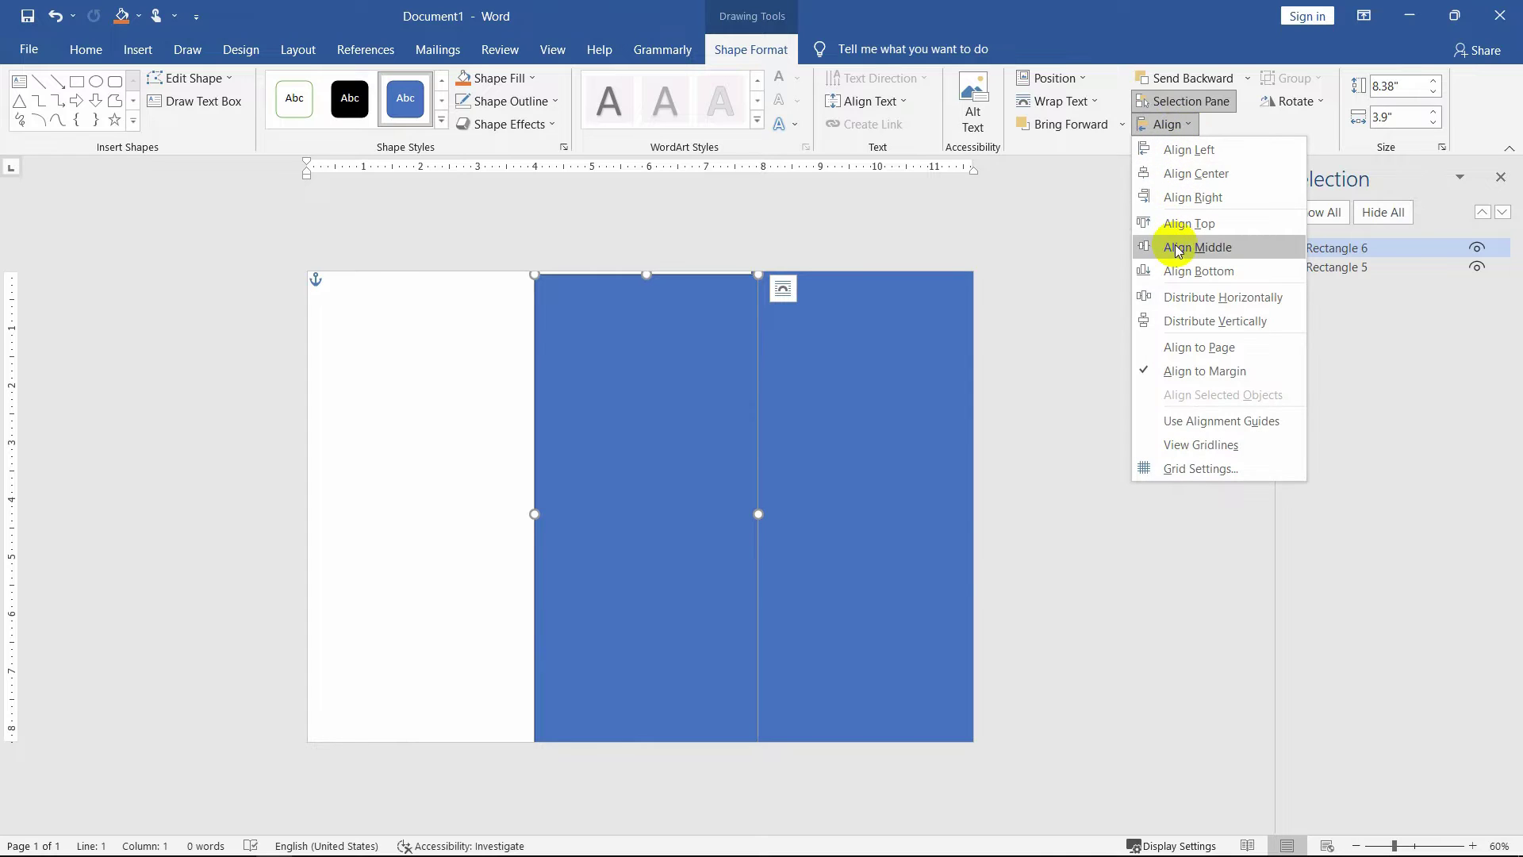
left_click(1176, 174)
left_click(1182, 127)
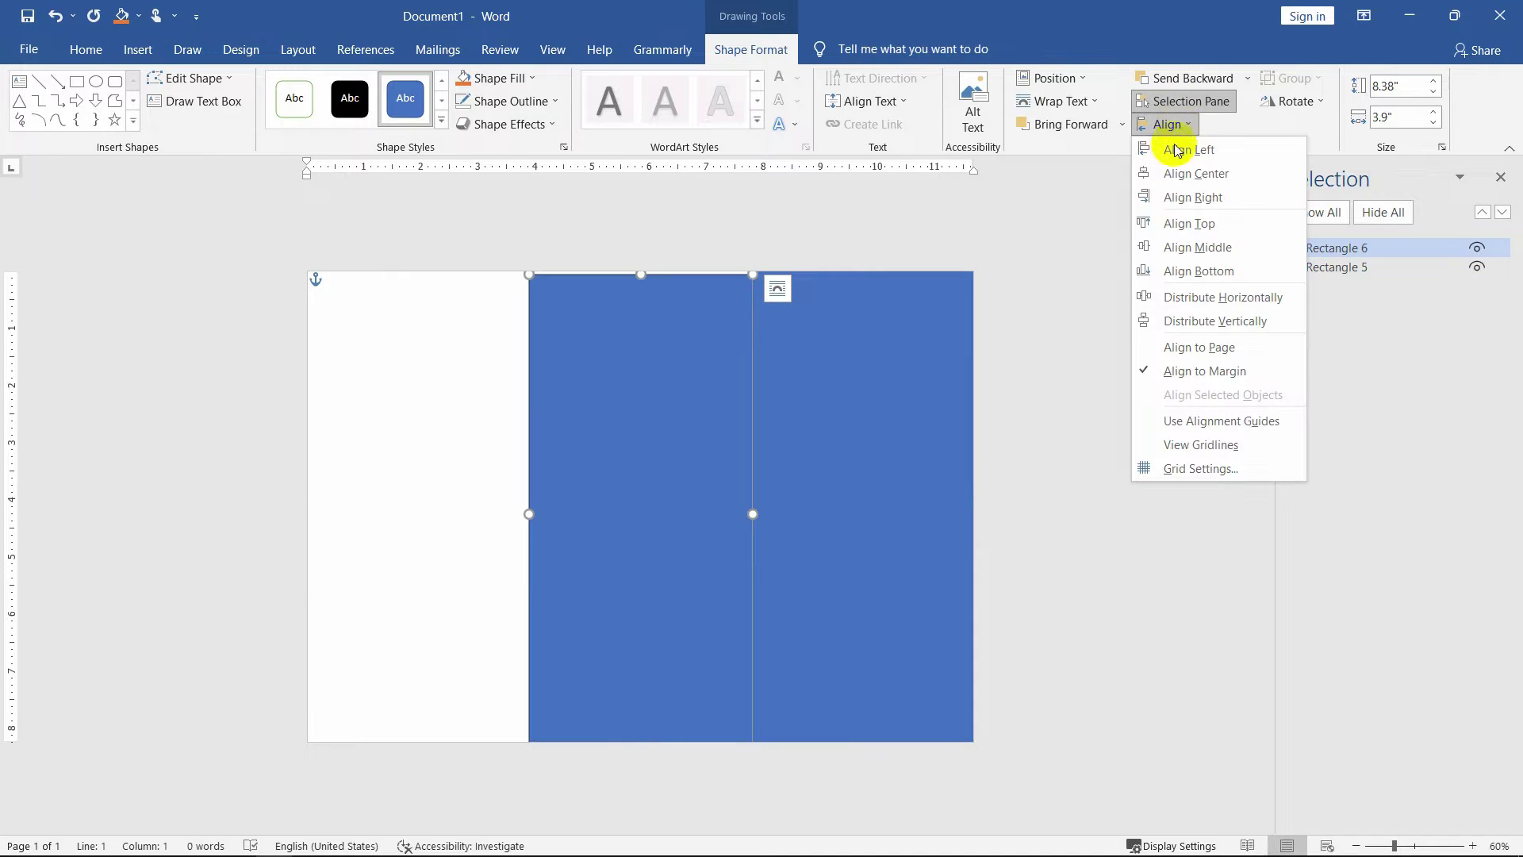
left_click(1172, 242)
Add a third copy aligned to the left margin, then deselect the rectangles.
left_click_drag(706, 516, 646, 512)
left_click(1165, 125)
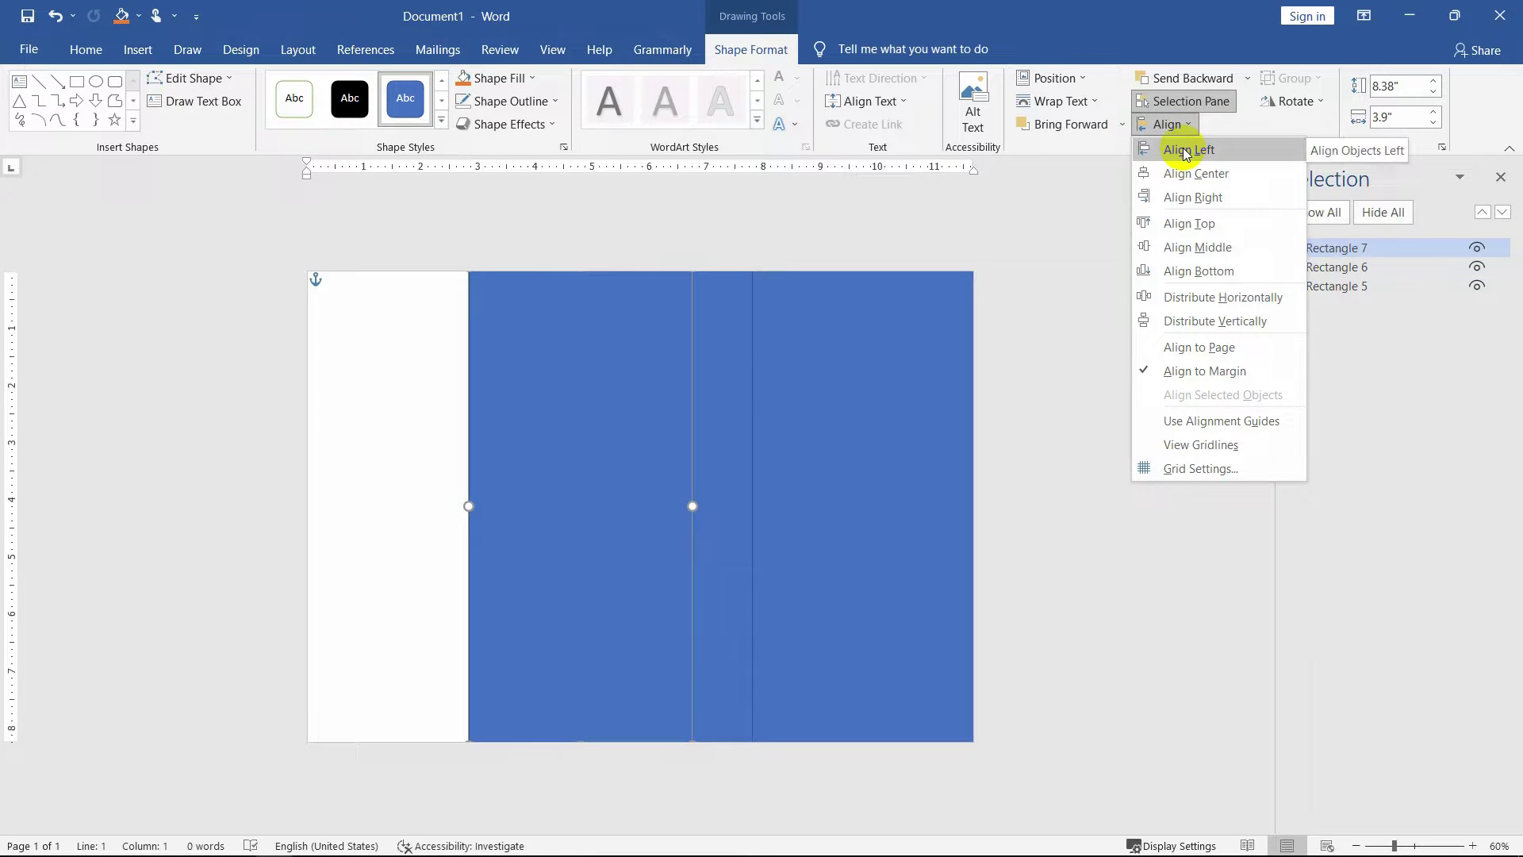
left_click(1185, 151)
left_click(1172, 125)
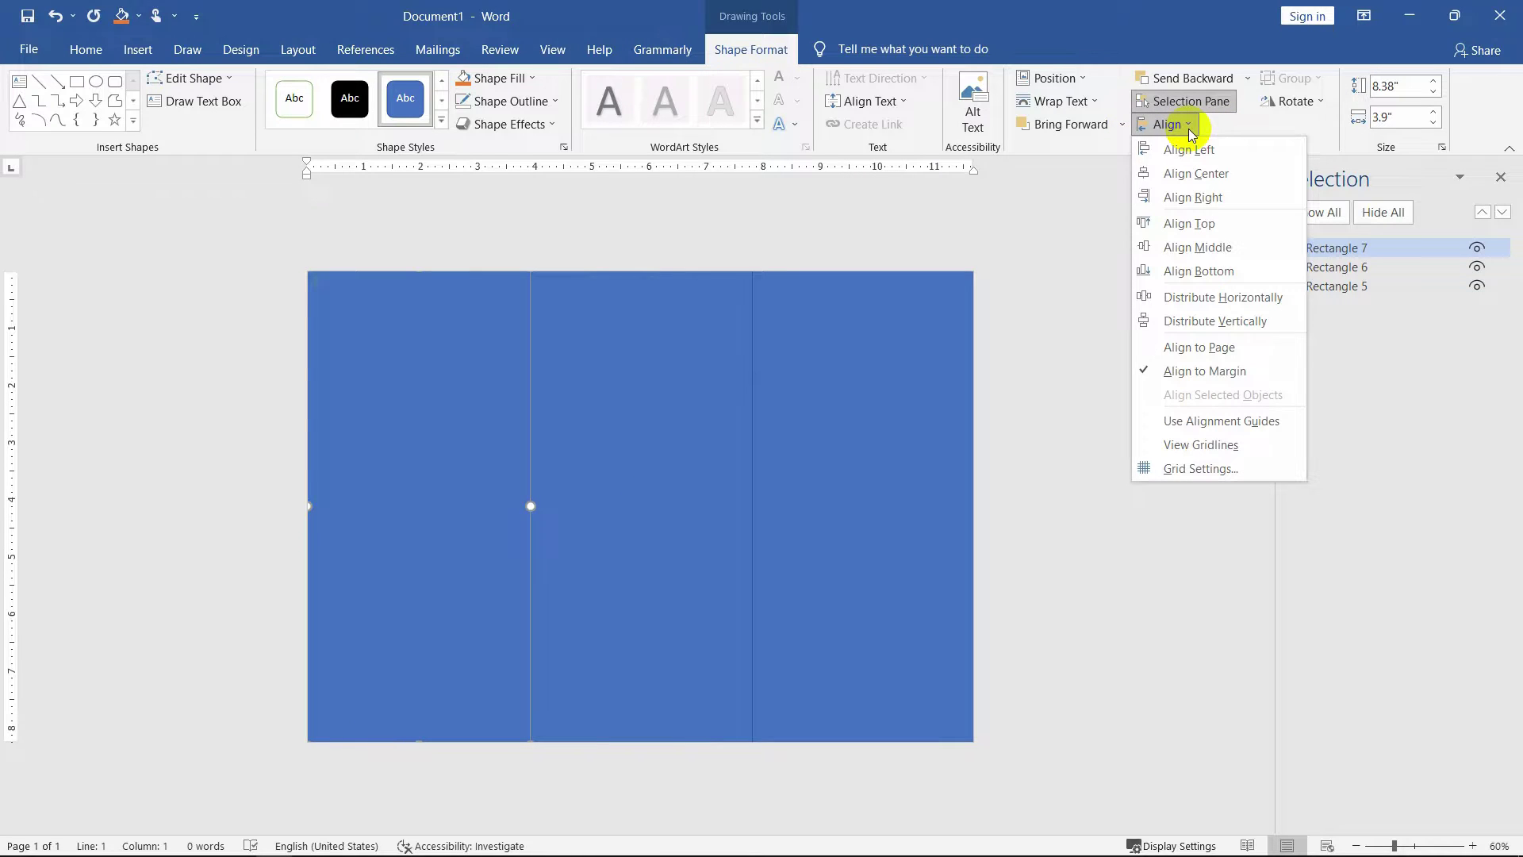
left_click(1150, 247)
left_click(472, 468)
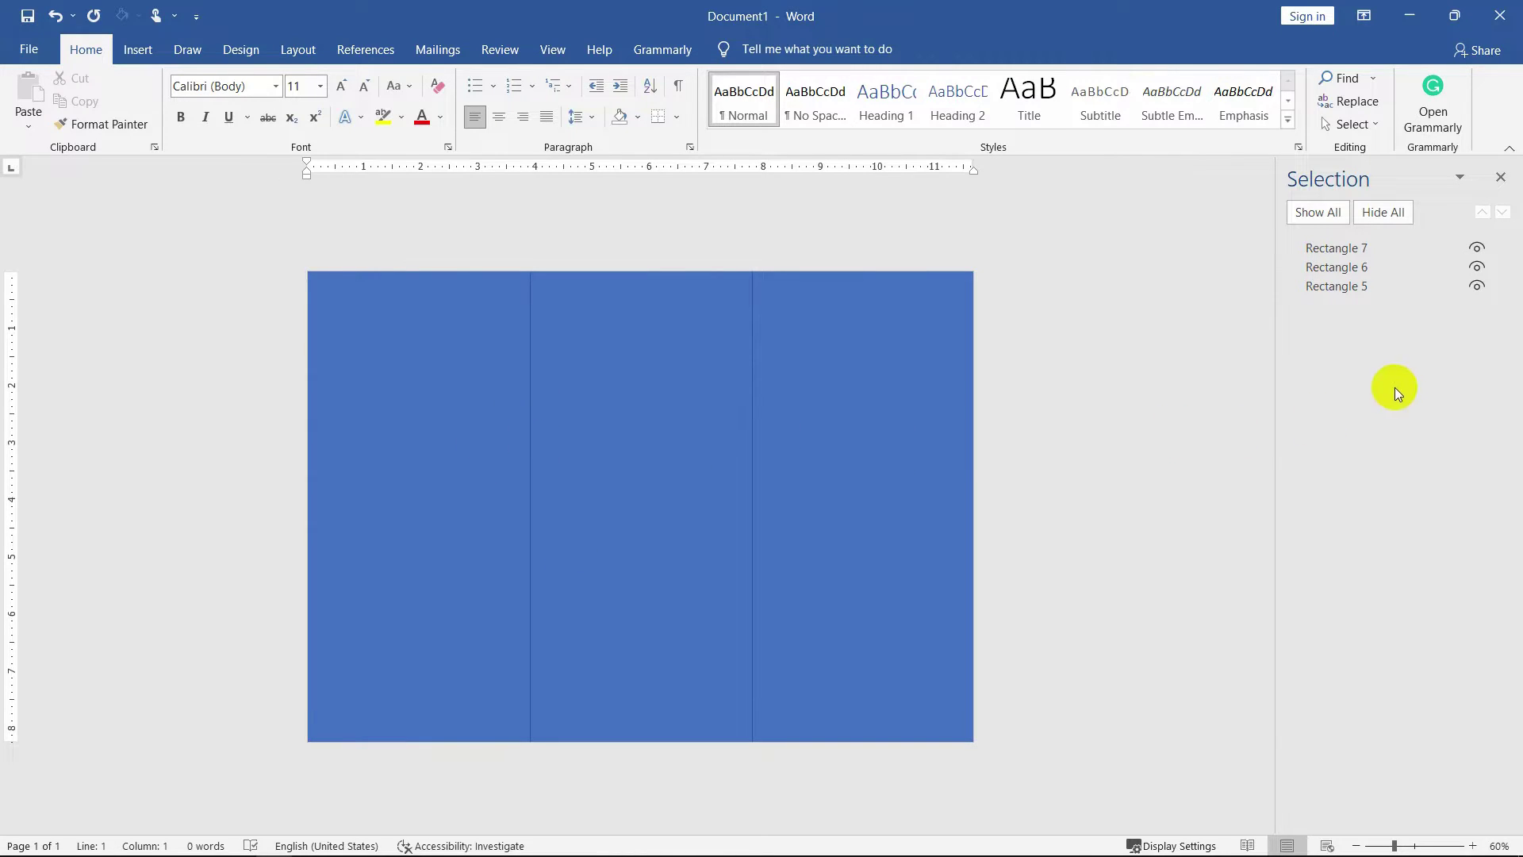
Hide Rectangles 5, 6 and 7 in the Selection Pane.
left_click(1477, 287)
left_click(1477, 267)
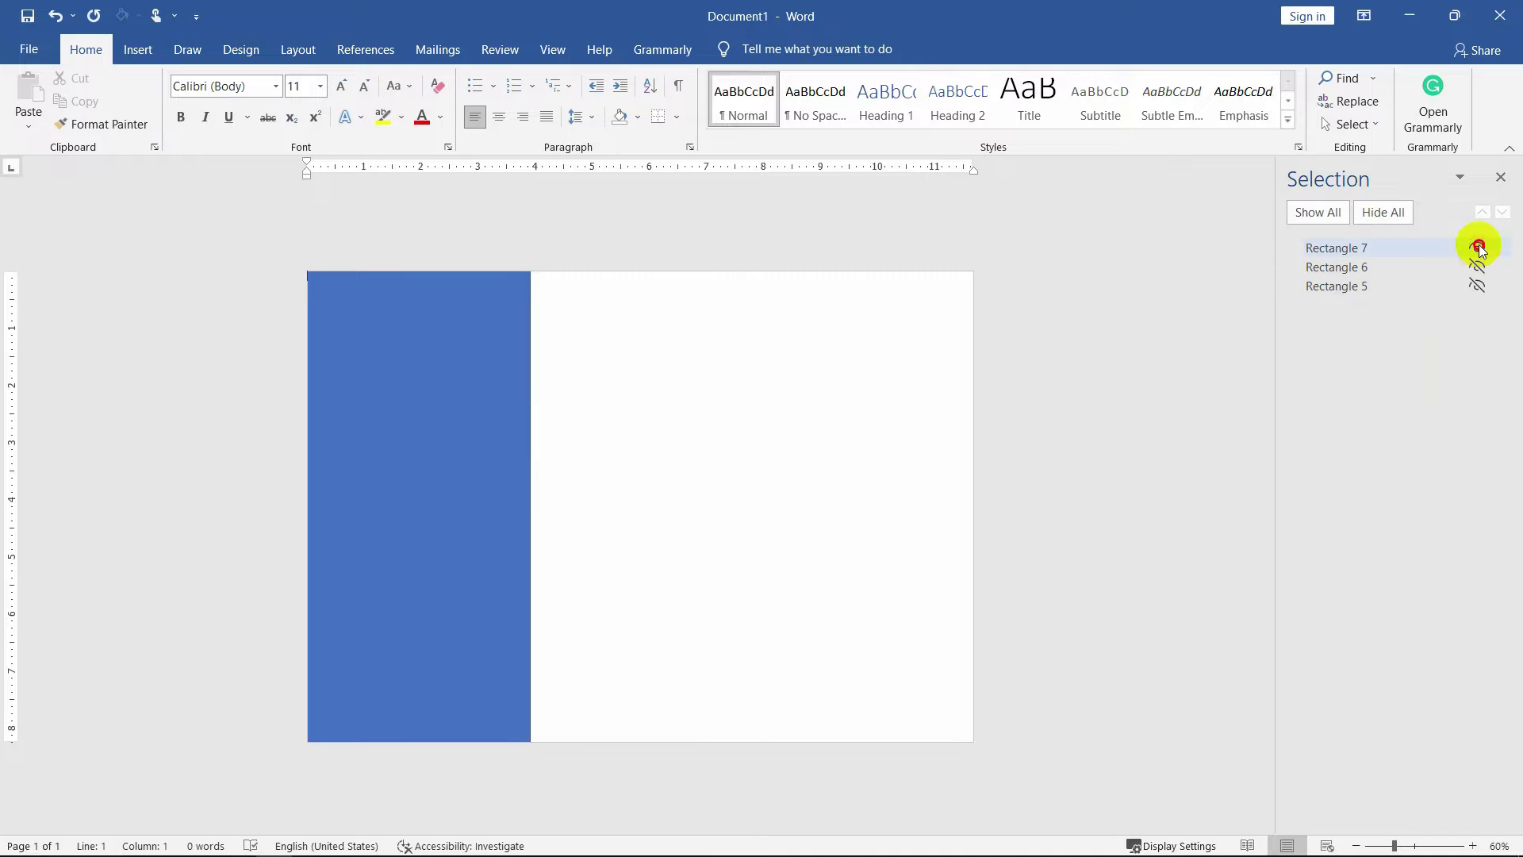
left_click(1477, 247)
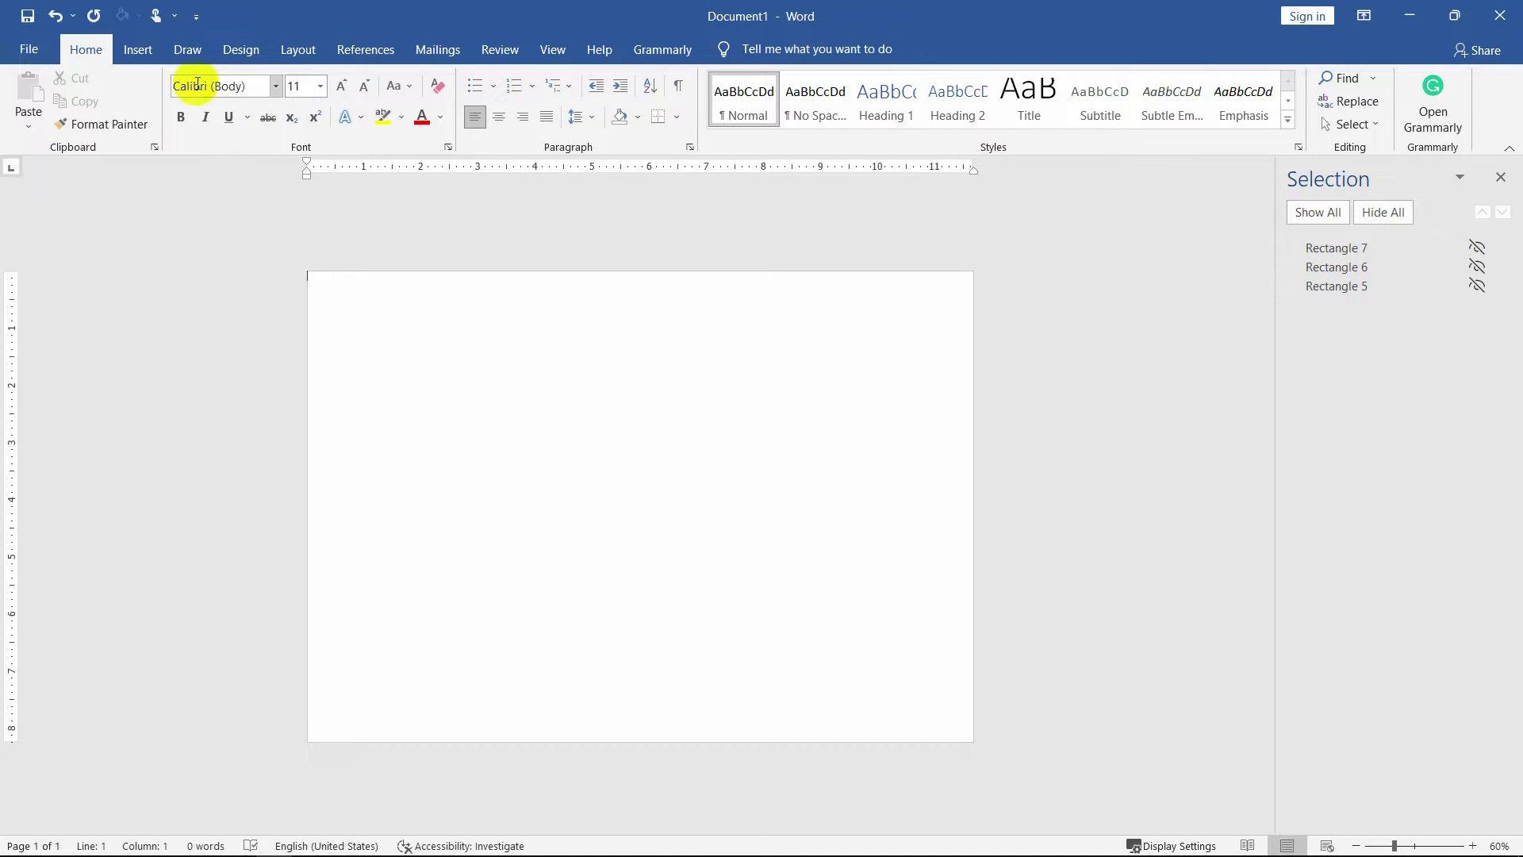
Draw a blue rounded rectangle on the blank page.
left_click(136, 49)
left_click(271, 111)
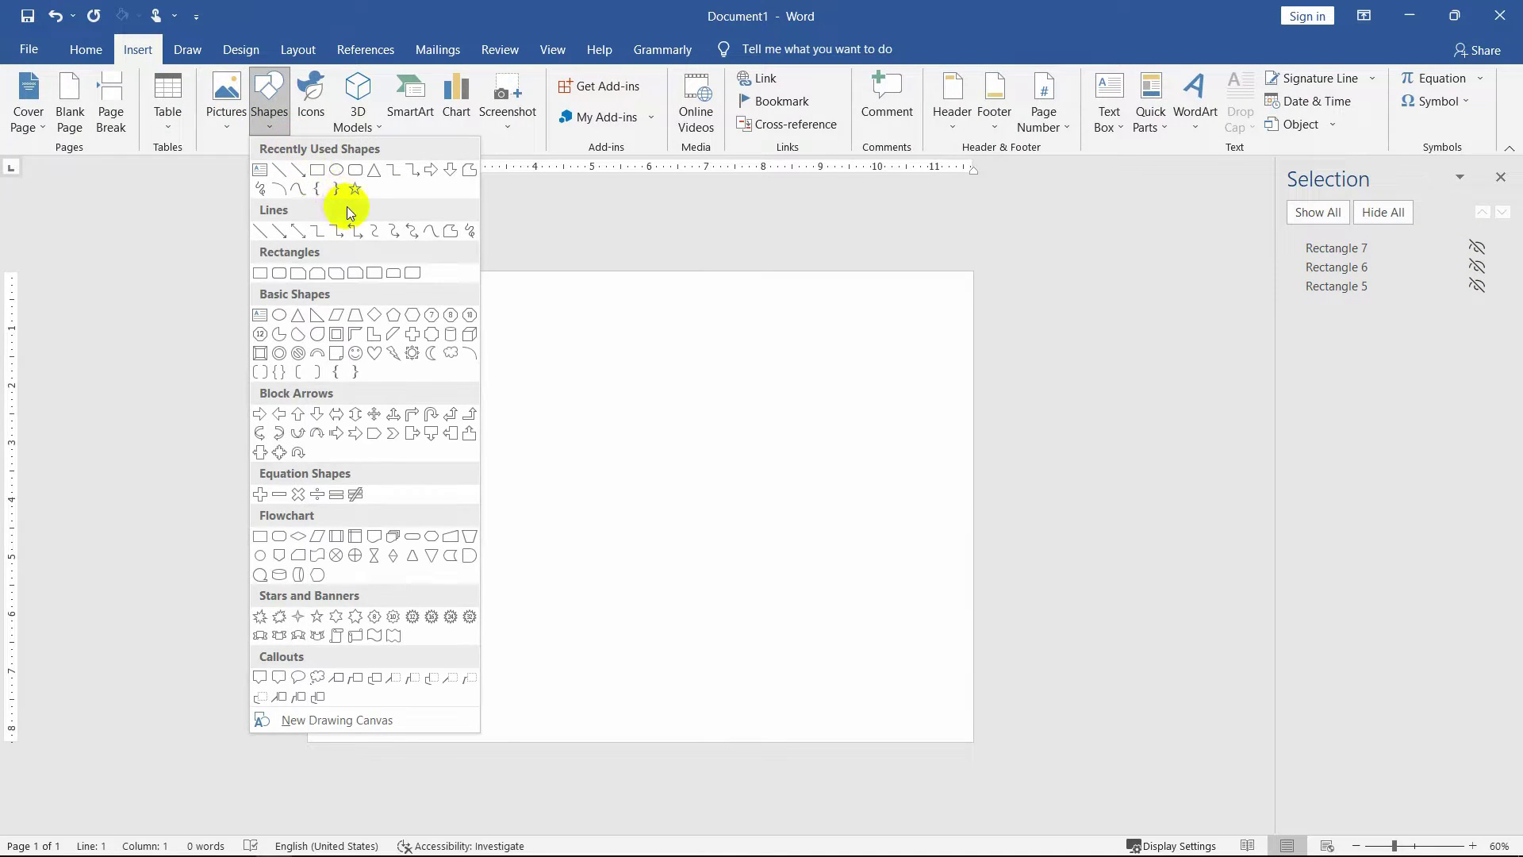
left_click(354, 172)
left_click_drag(486, 342, 815, 656)
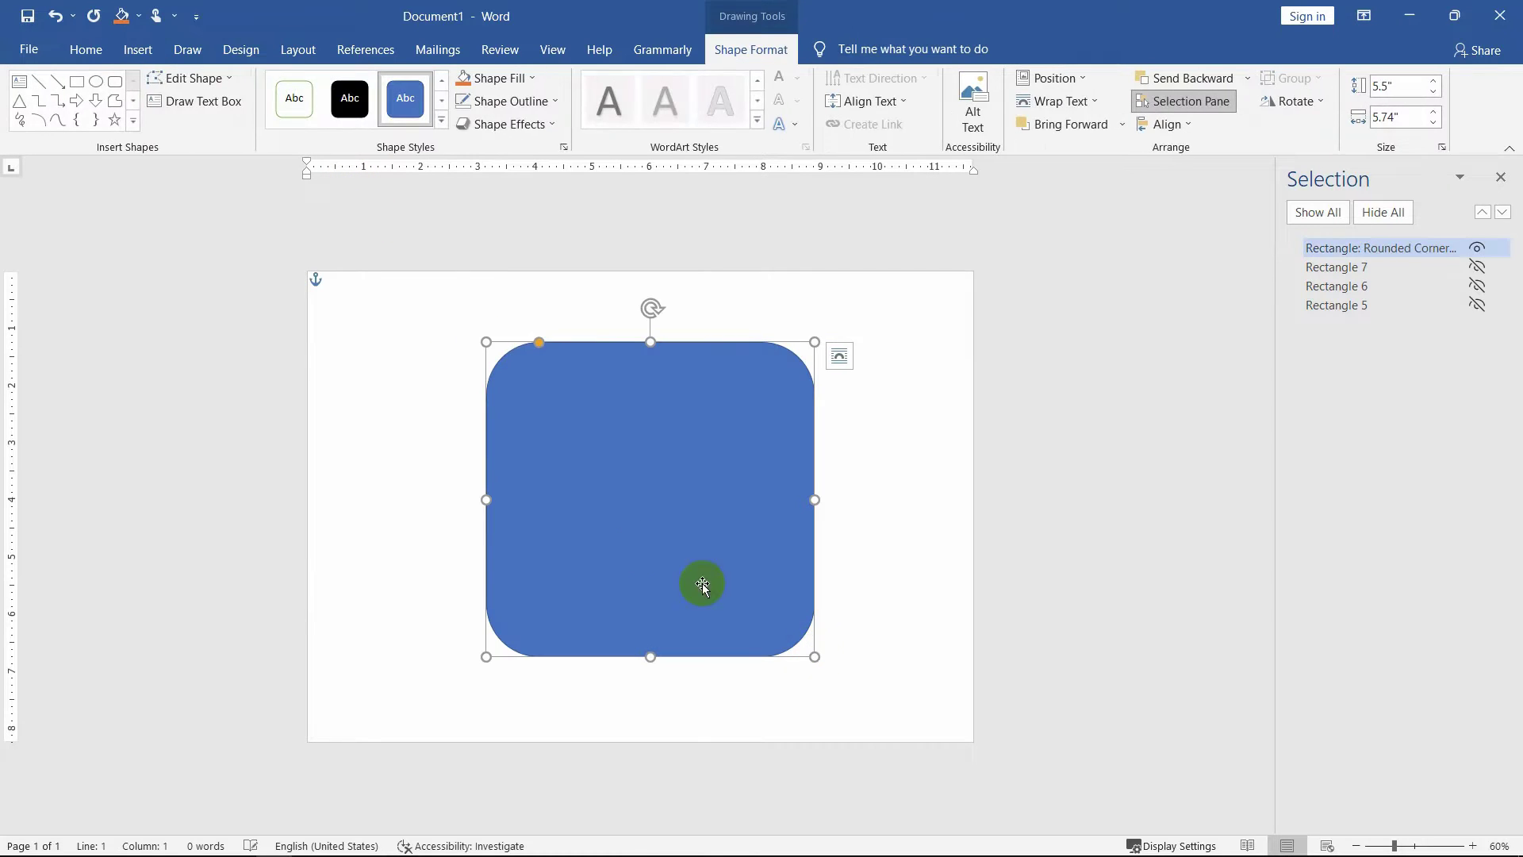
Set the rounded rectangle's height and width to 7 inches.
left_click(1398, 86)
type("7")
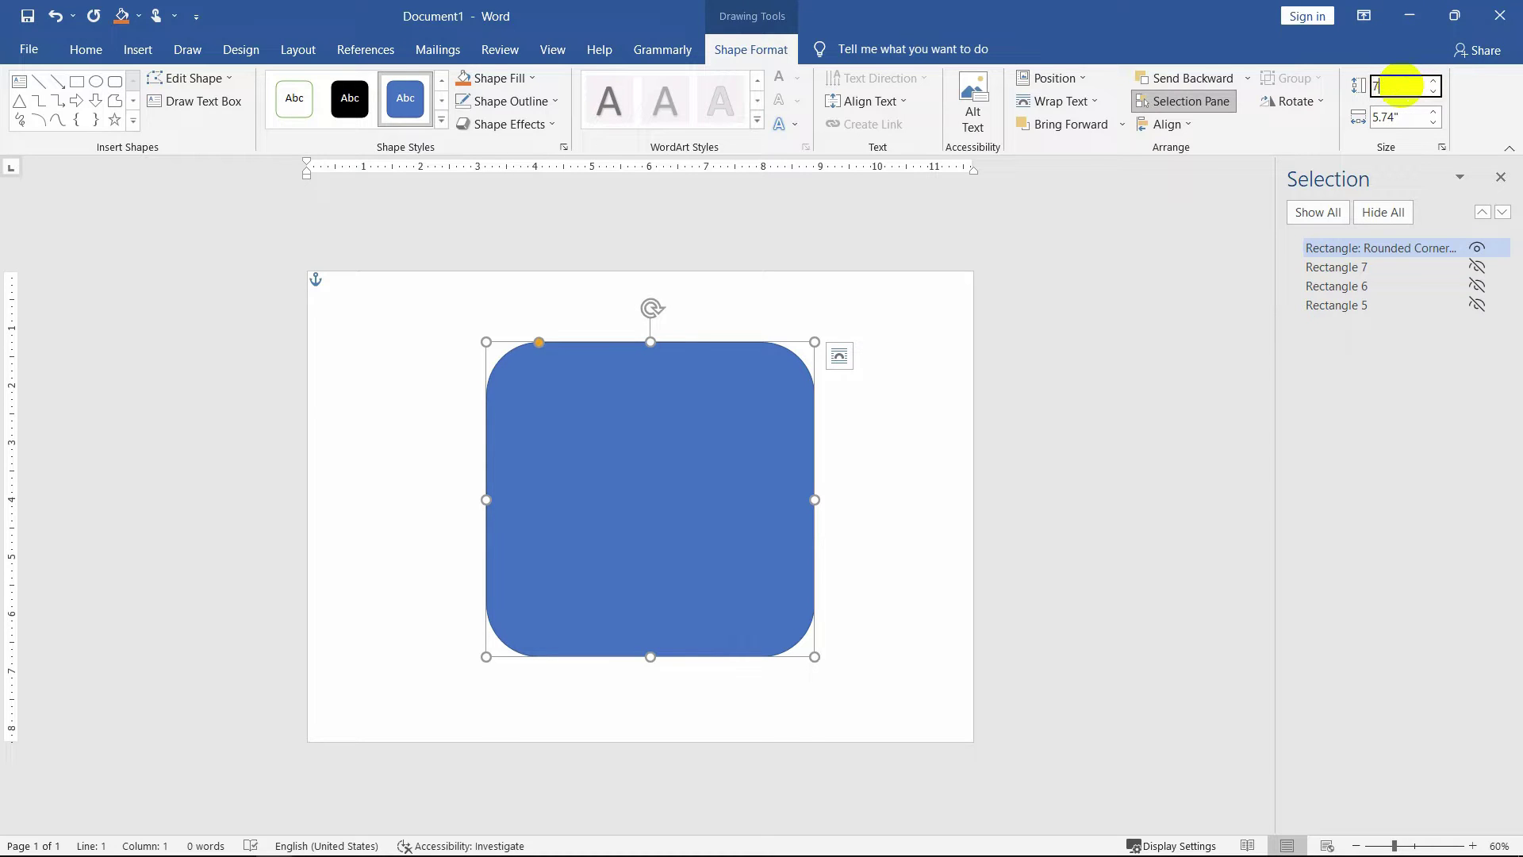
key("Tab")
type("7")
key("Return")
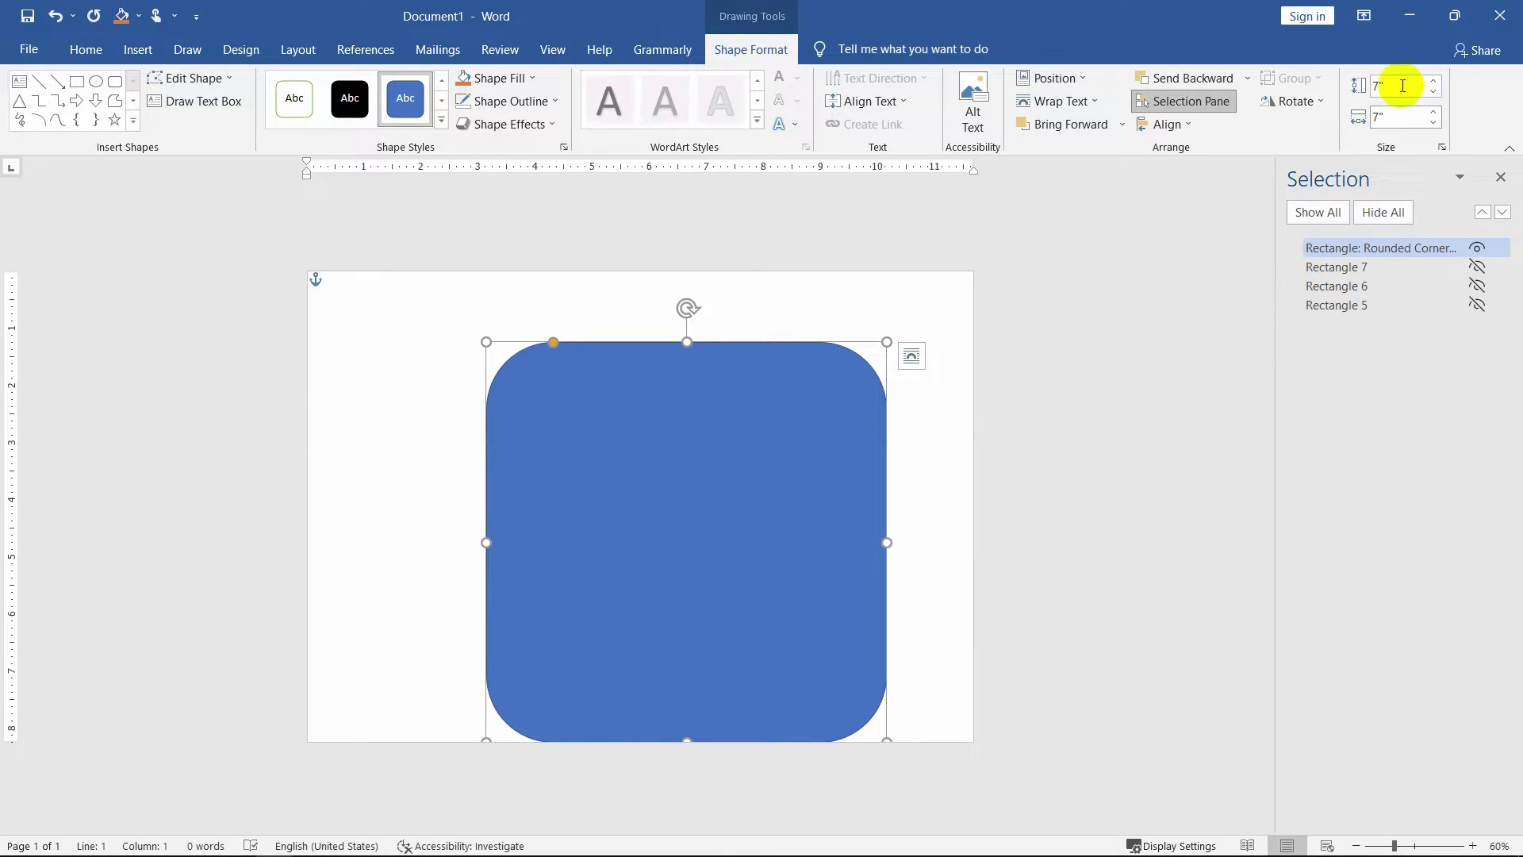
left_click(566, 388)
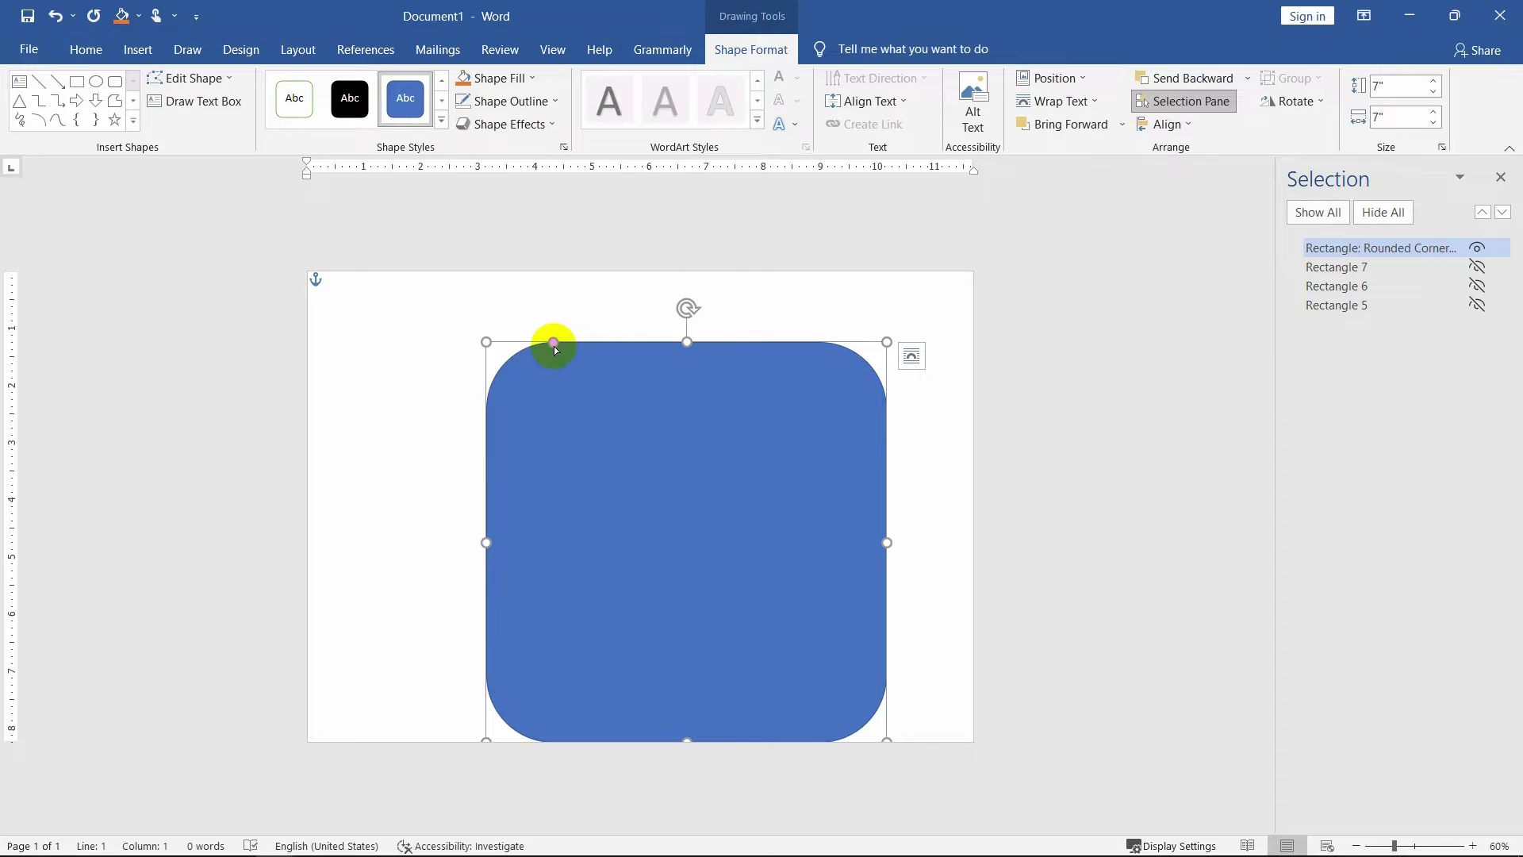
Adjust the corner rounding and move the square toward the page centre, undoing a trial rotation.
left_click_drag(554, 341, 537, 343)
left_click(866, 476)
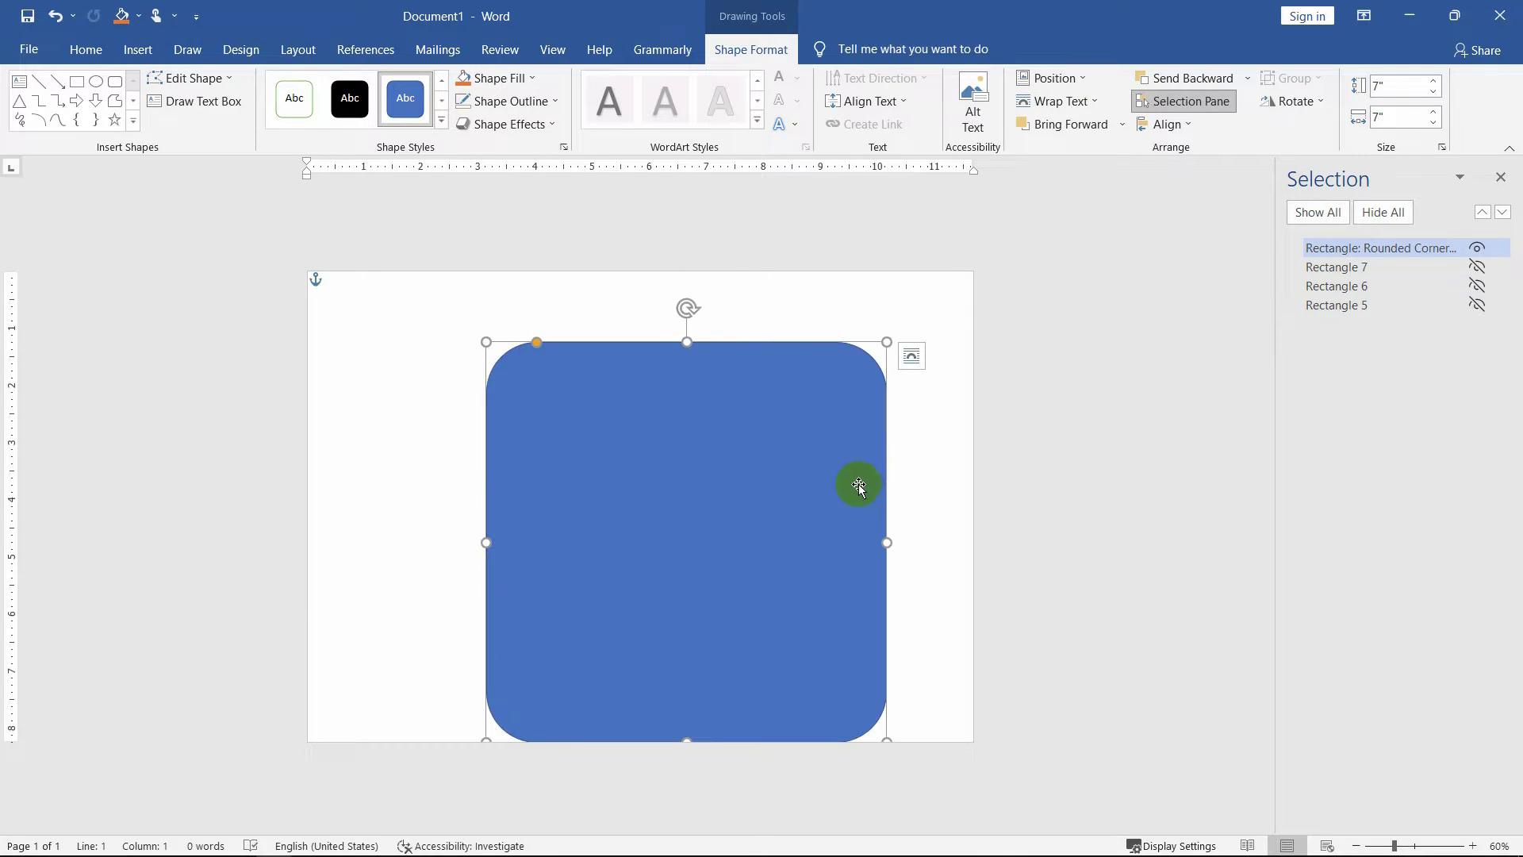
left_click_drag(859, 484, 795, 441)
left_click_drag(669, 343, 657, 414)
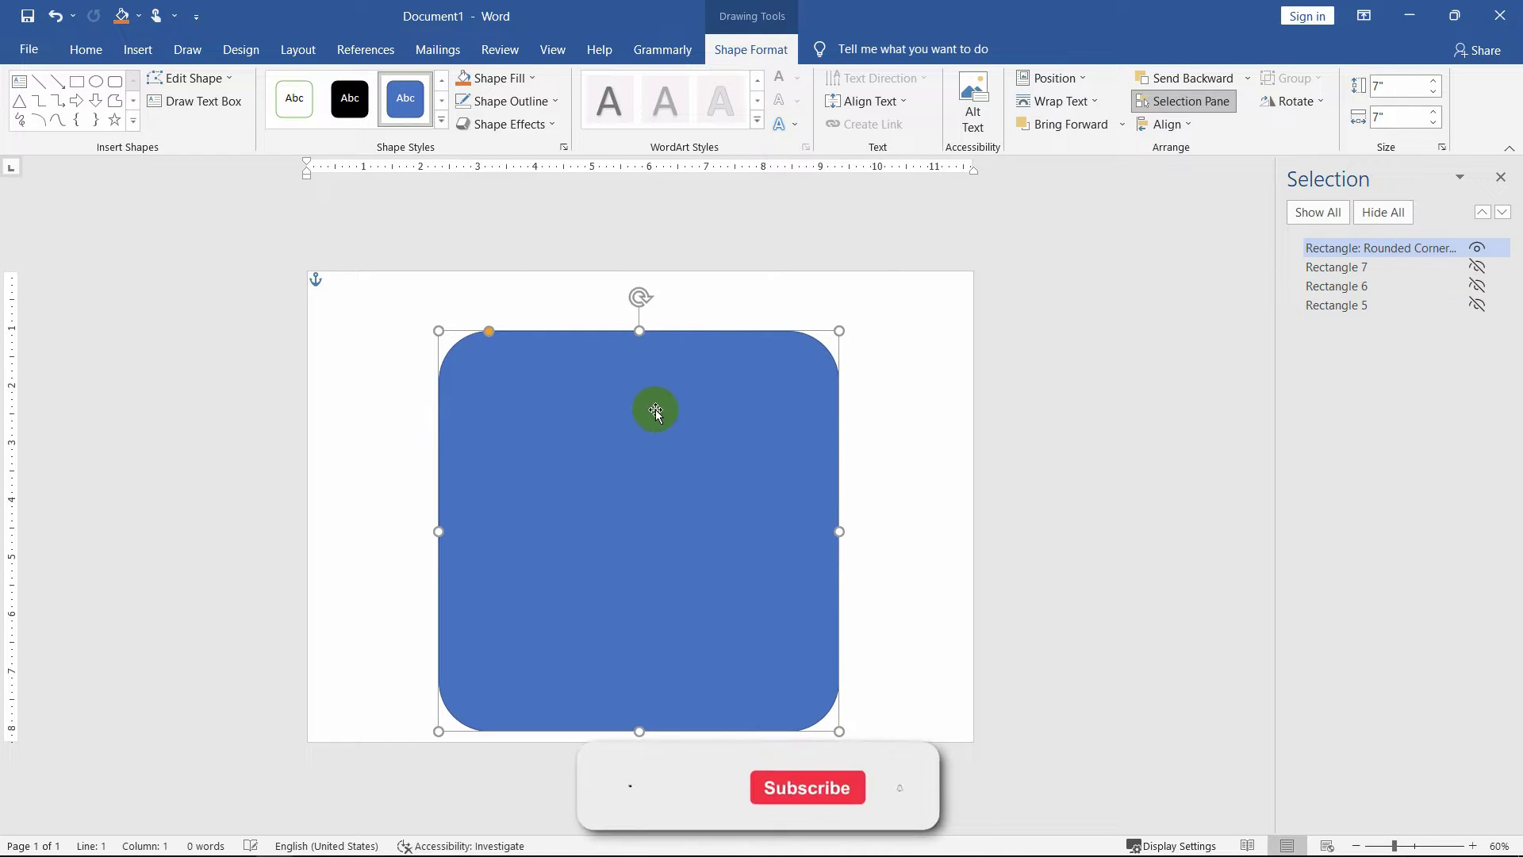
left_click_drag(640, 297, 788, 377)
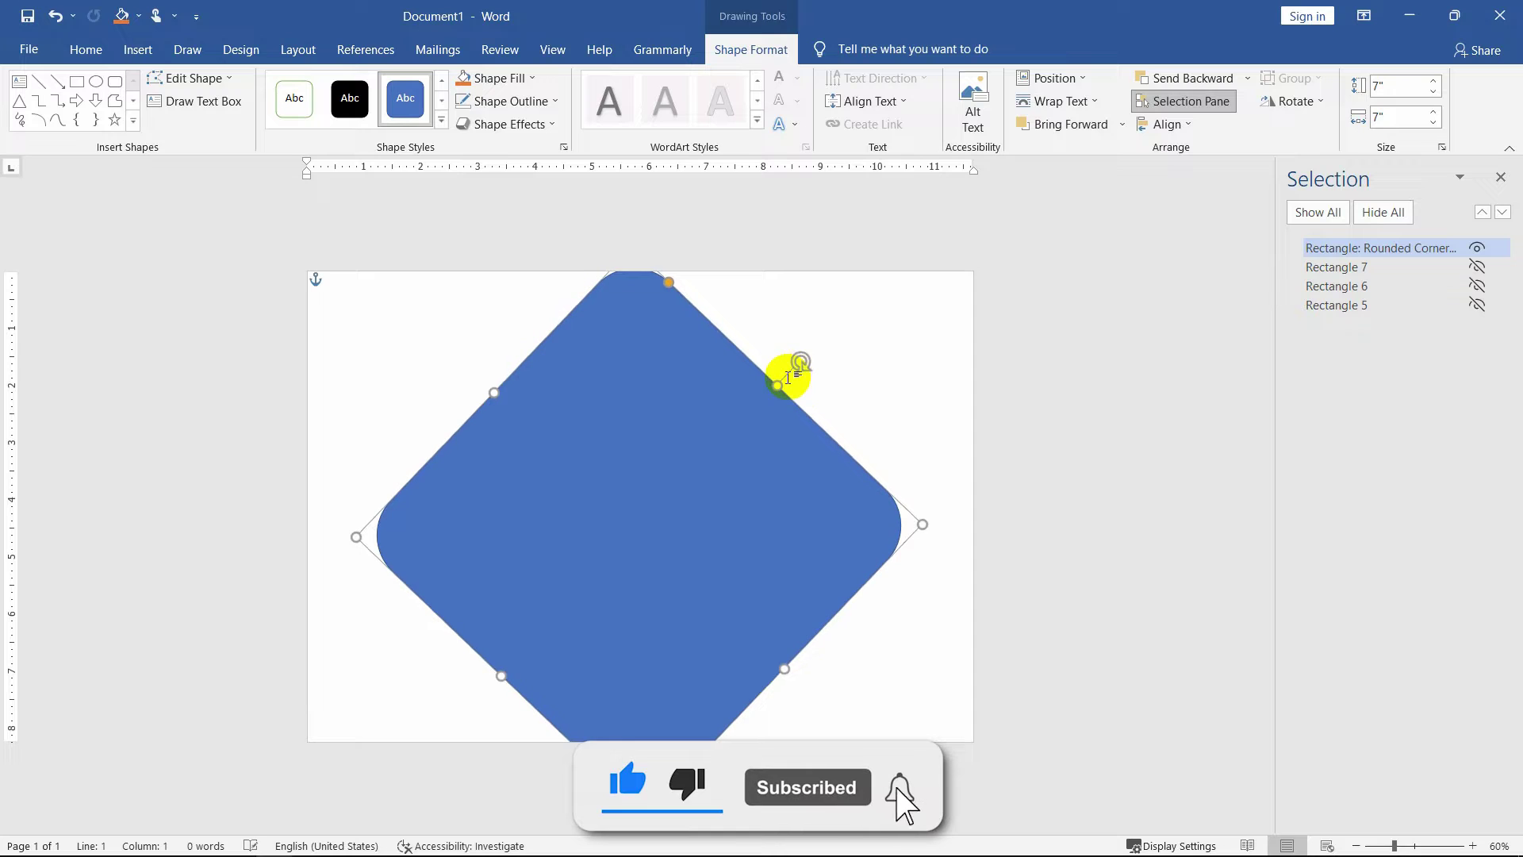
key("ctrl+z")
left_click(1288, 108)
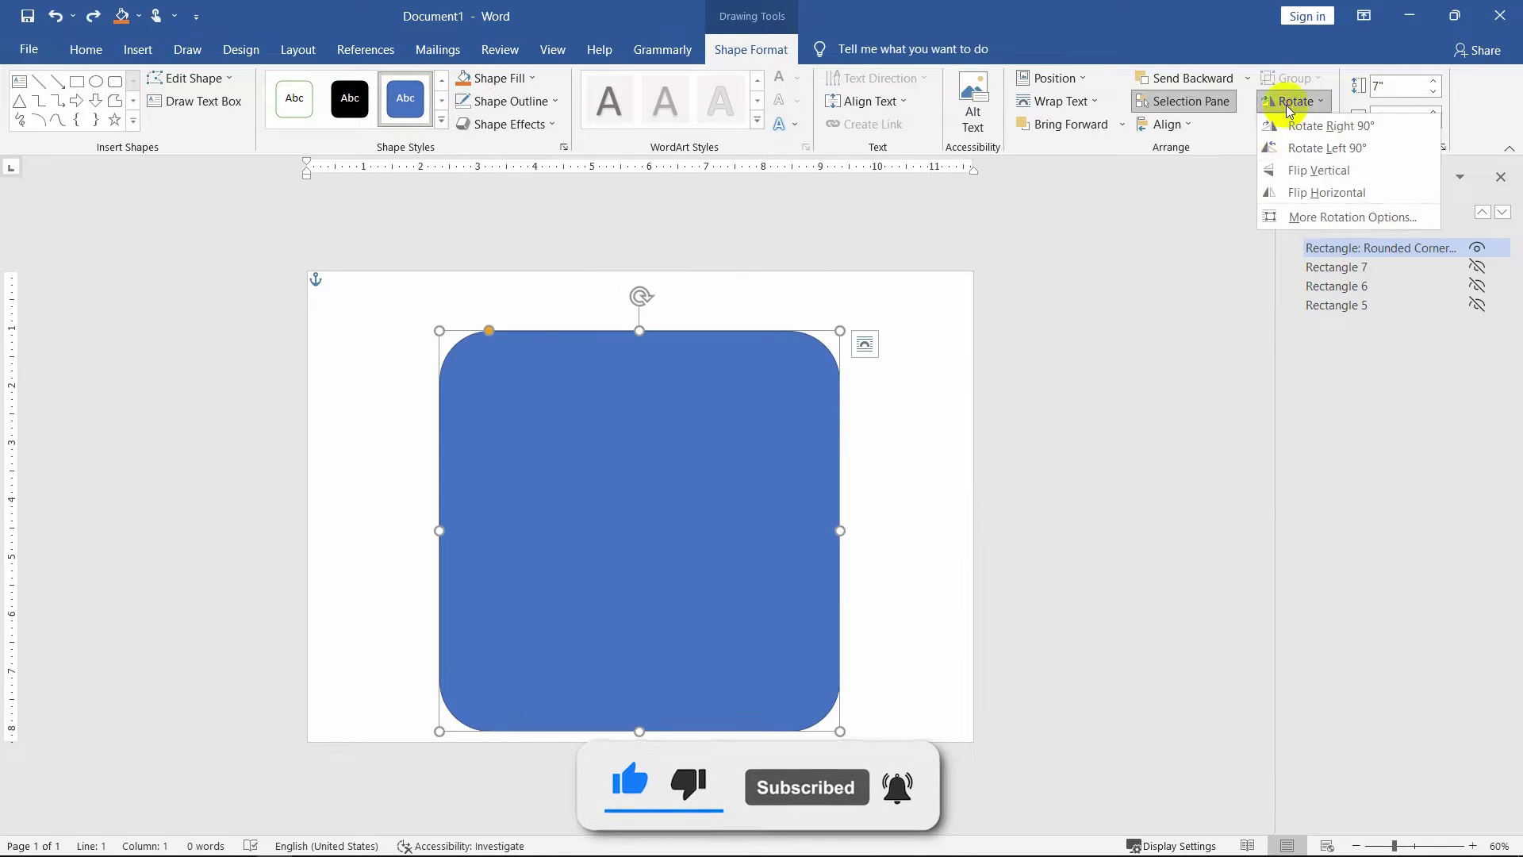
Rotate the square to 225° and move the diamond into the top-left corner.
left_click(1266, 215)
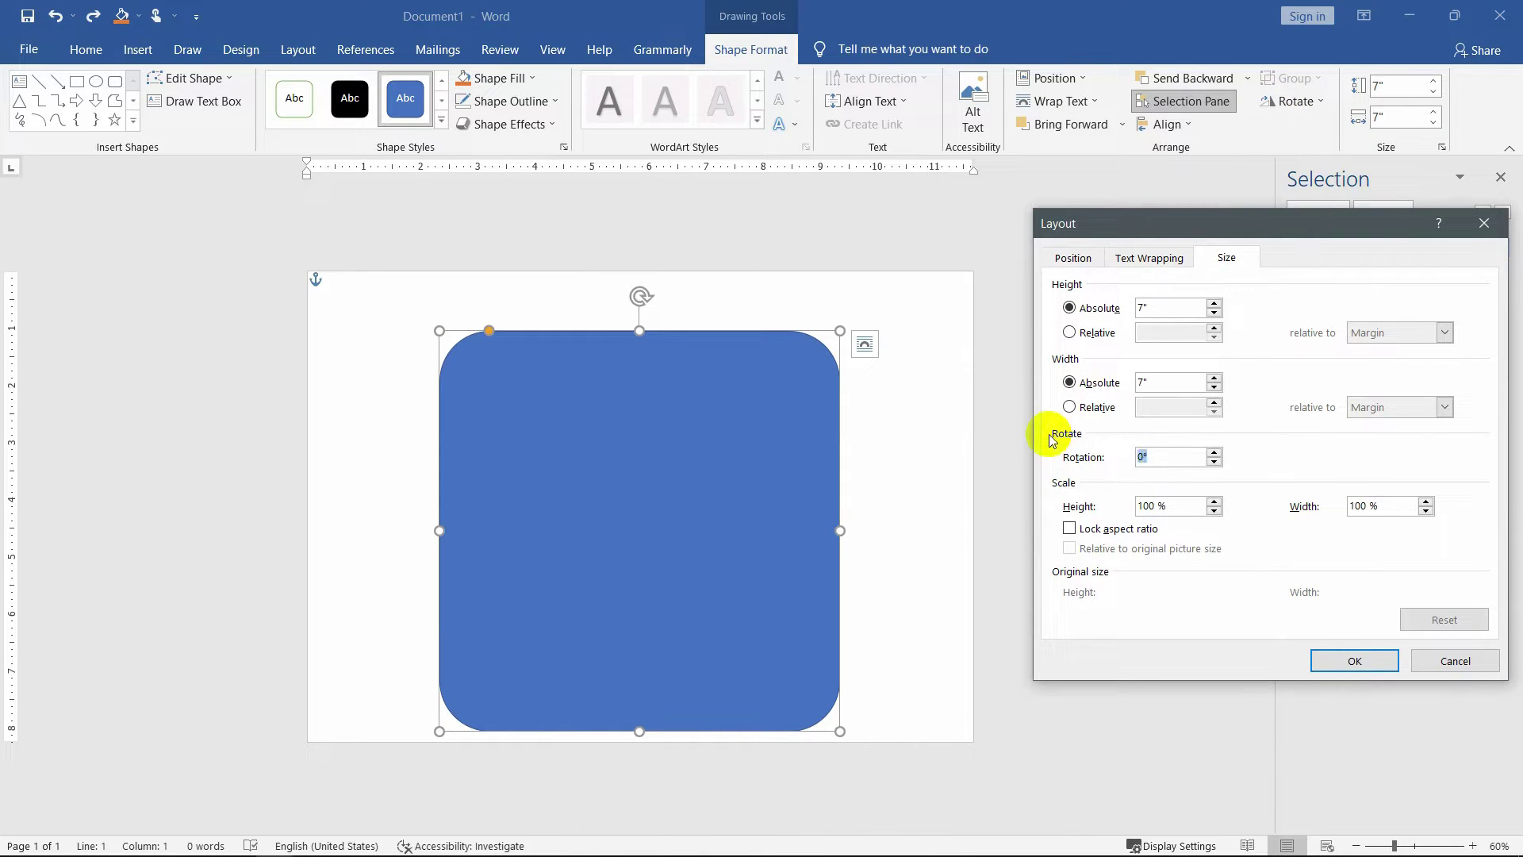
key("Return")
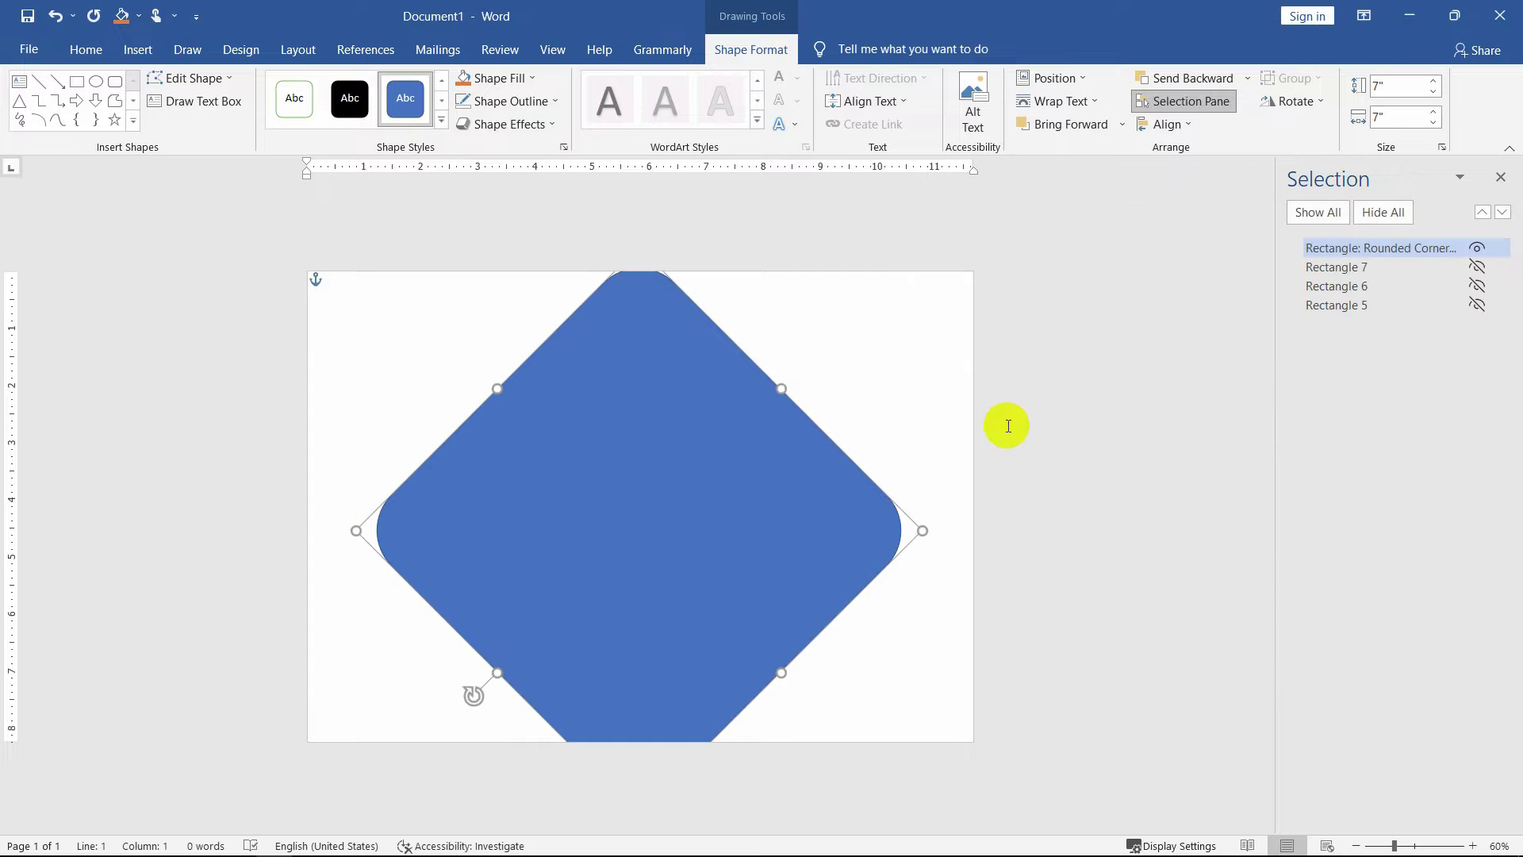
left_click_drag(688, 642, 473, 325)
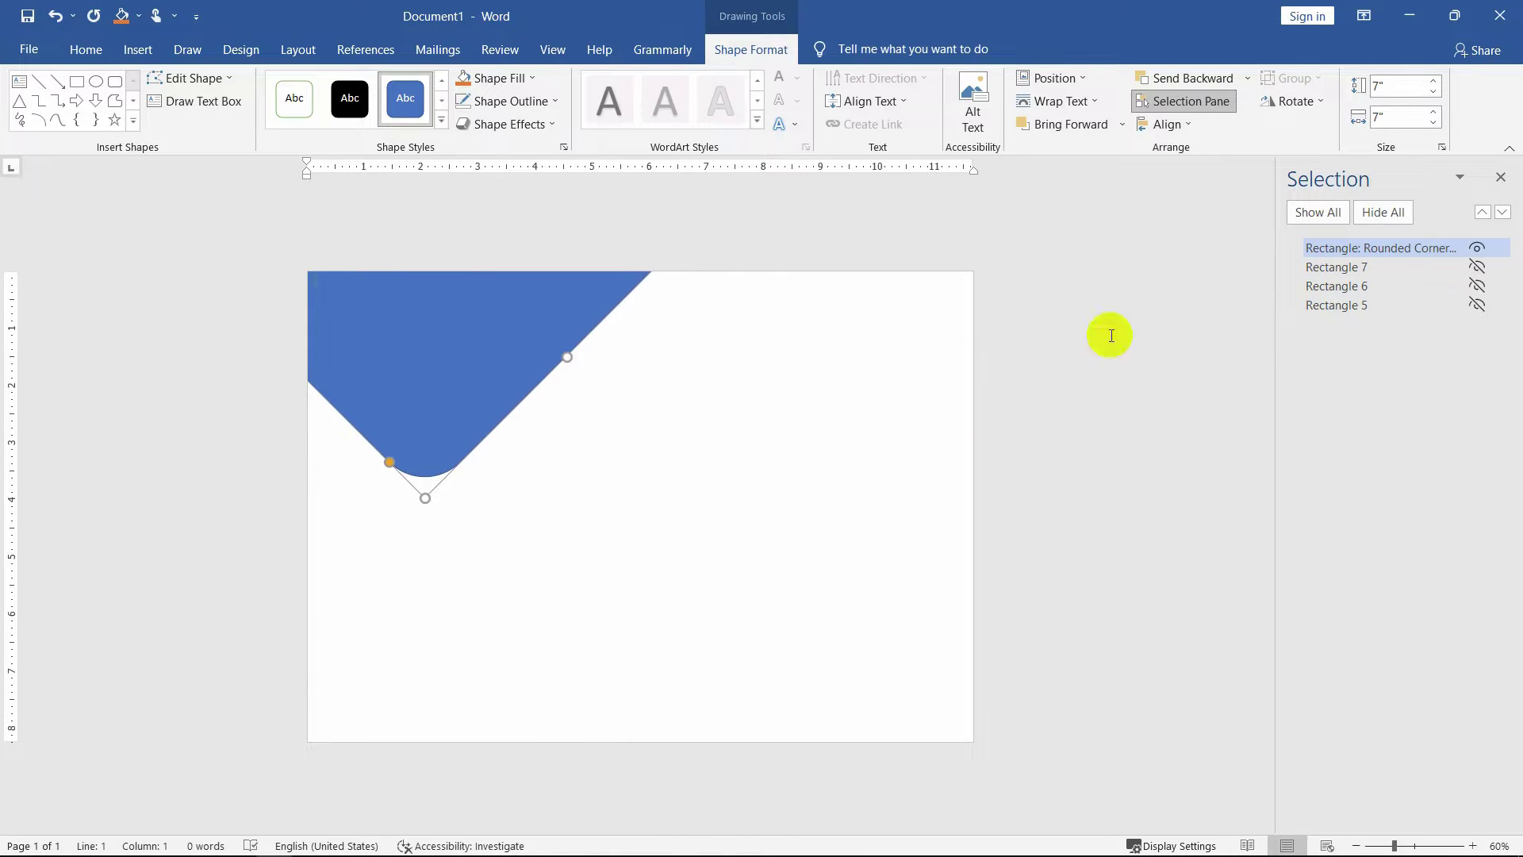
Ctrl-drag copies of the diamond down and to the right.
left_click_drag(389, 368, 465, 336)
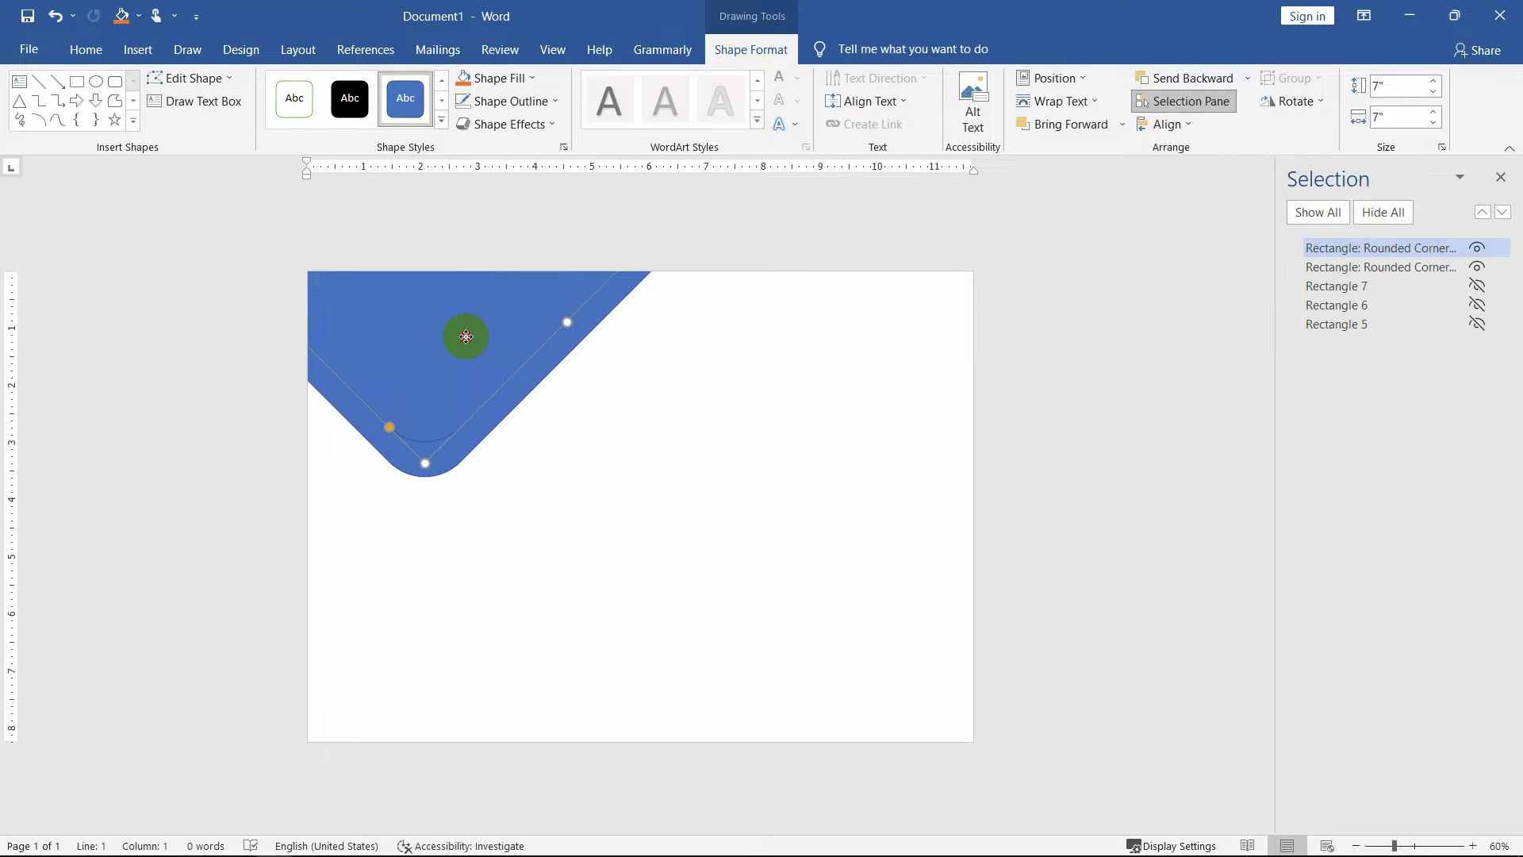
left_click(651, 514)
left_click(477, 344)
left_click_drag(482, 353, 731, 618)
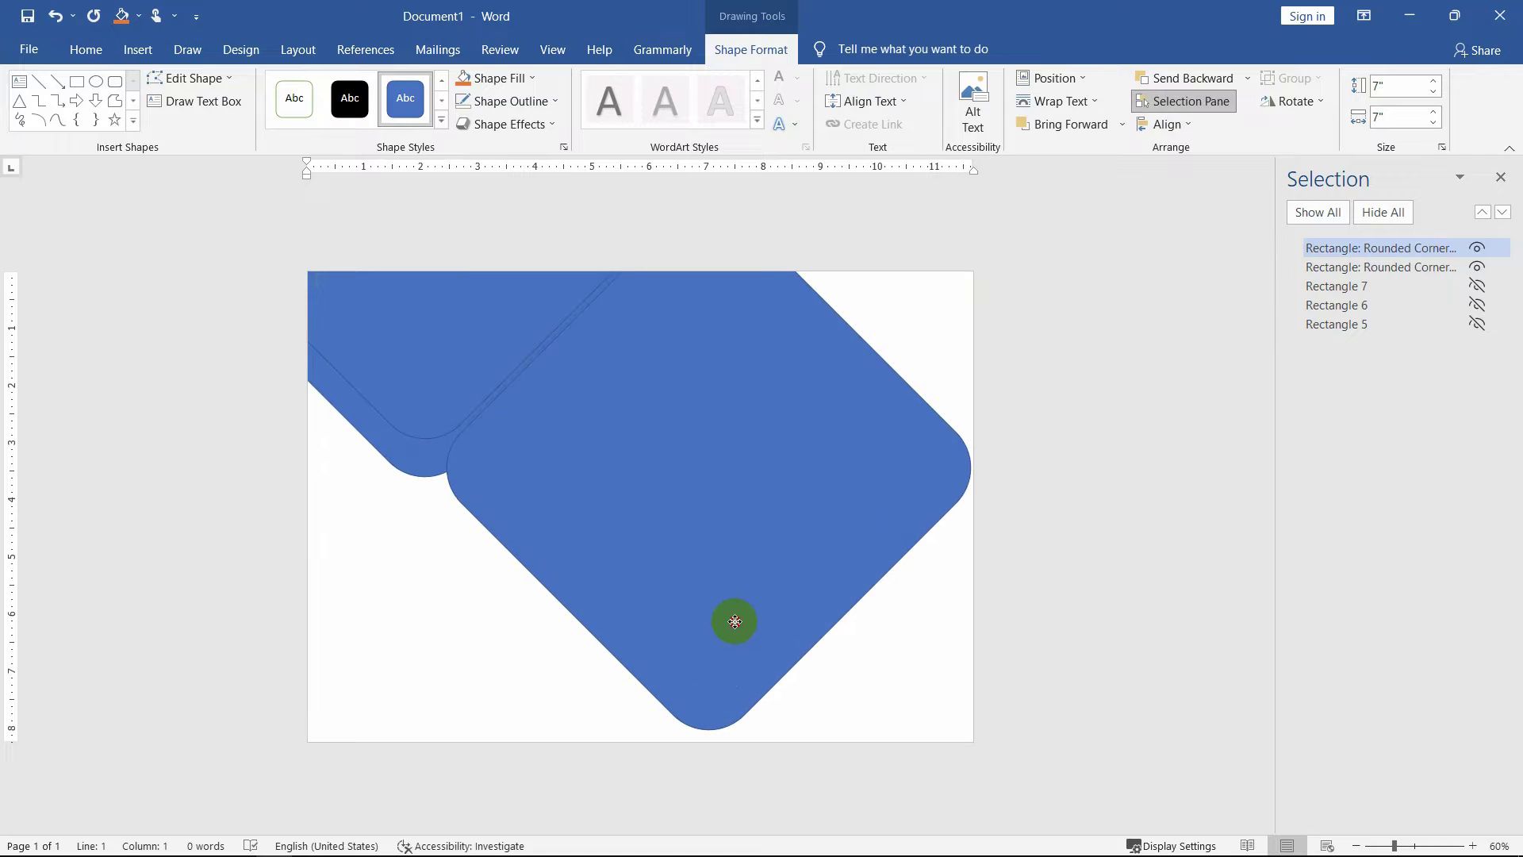
Resize a diamond copy to 4" x 4" and move it to the top middle.
left_click(1394, 85)
type("4")
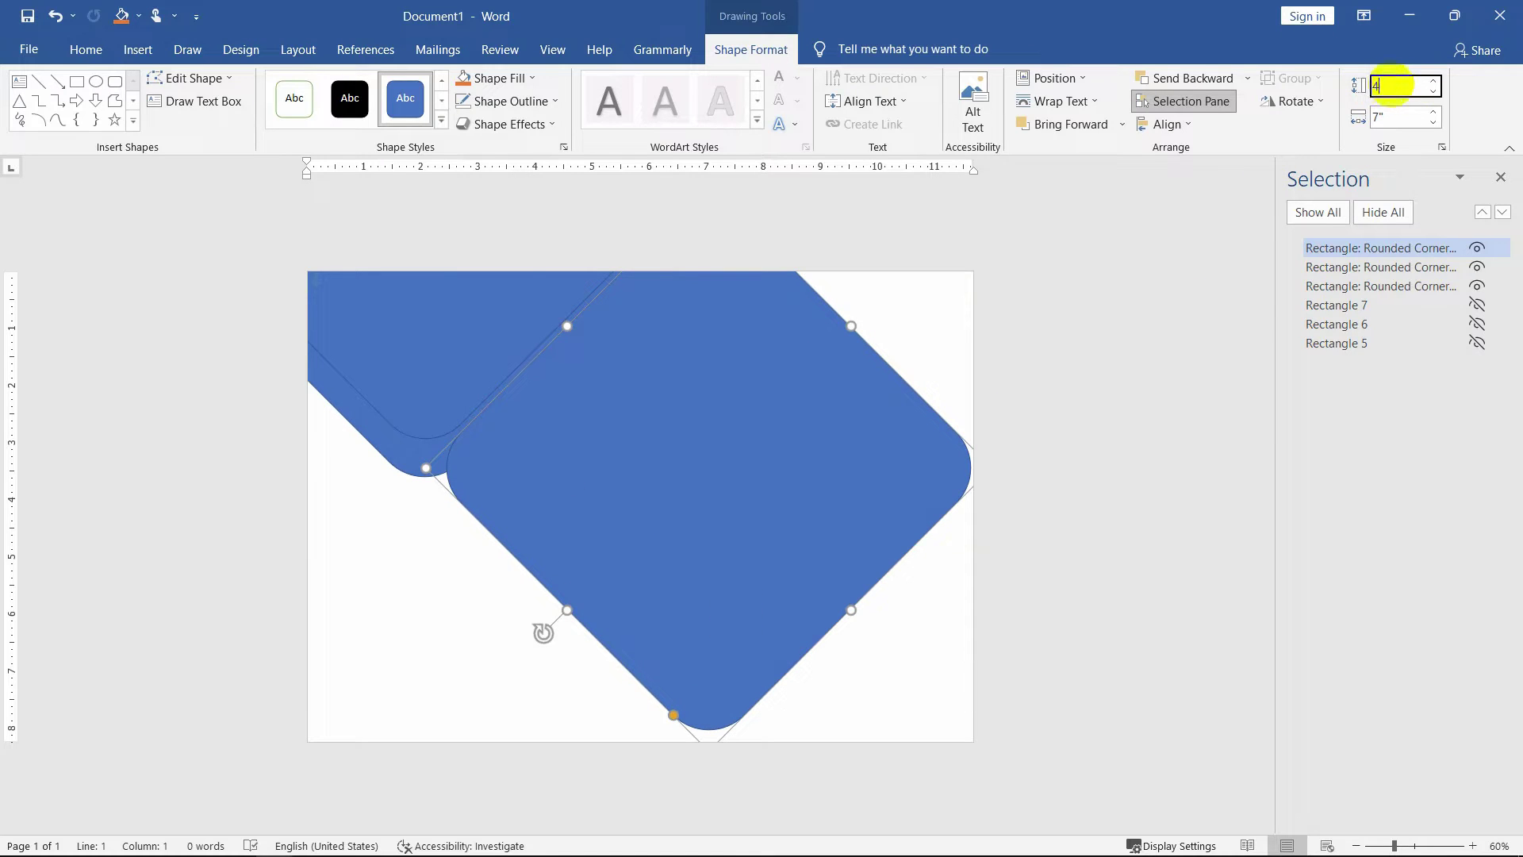
key("Tab")
type("4")
key("Return")
left_click_drag(635, 405, 806, 644)
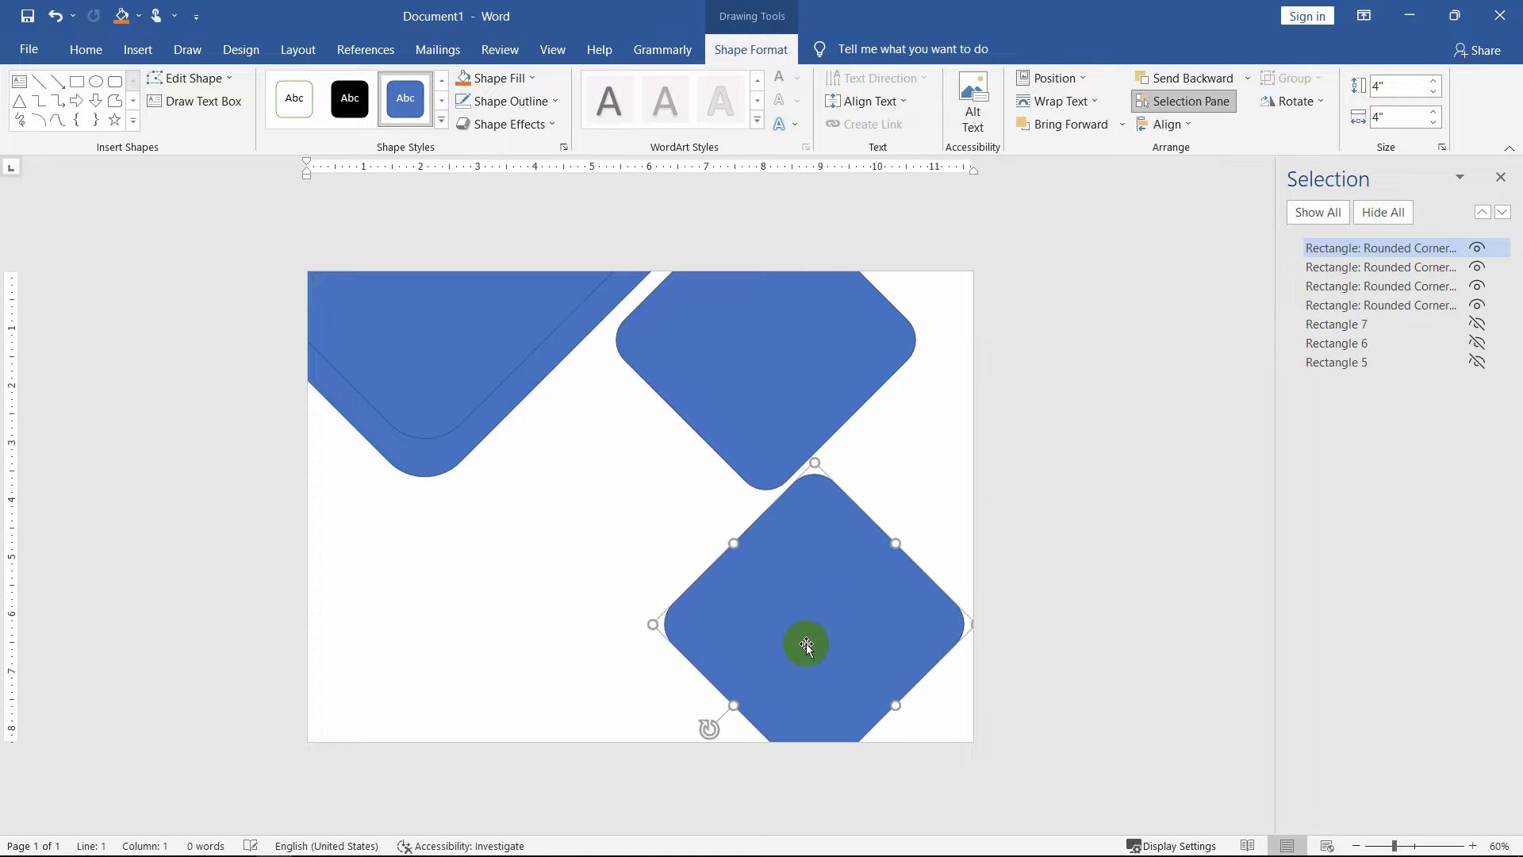
Make a 9-inch diamond and place it in the bottom-right corner.
left_click(1403, 85)
type("9")
key("Tab")
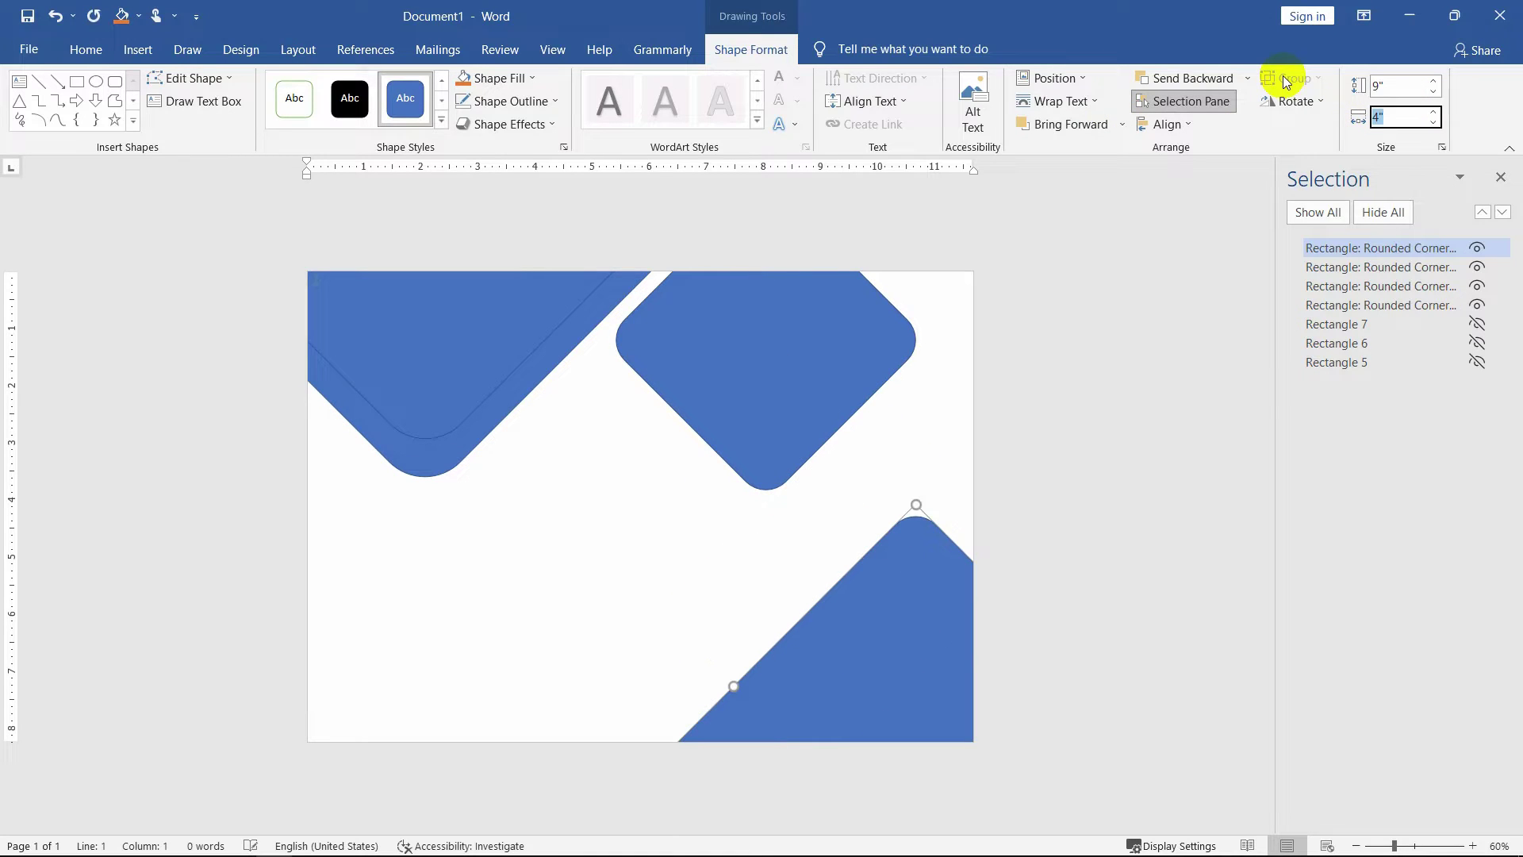
key("Return")
left_click_drag(893, 598, 949, 601)
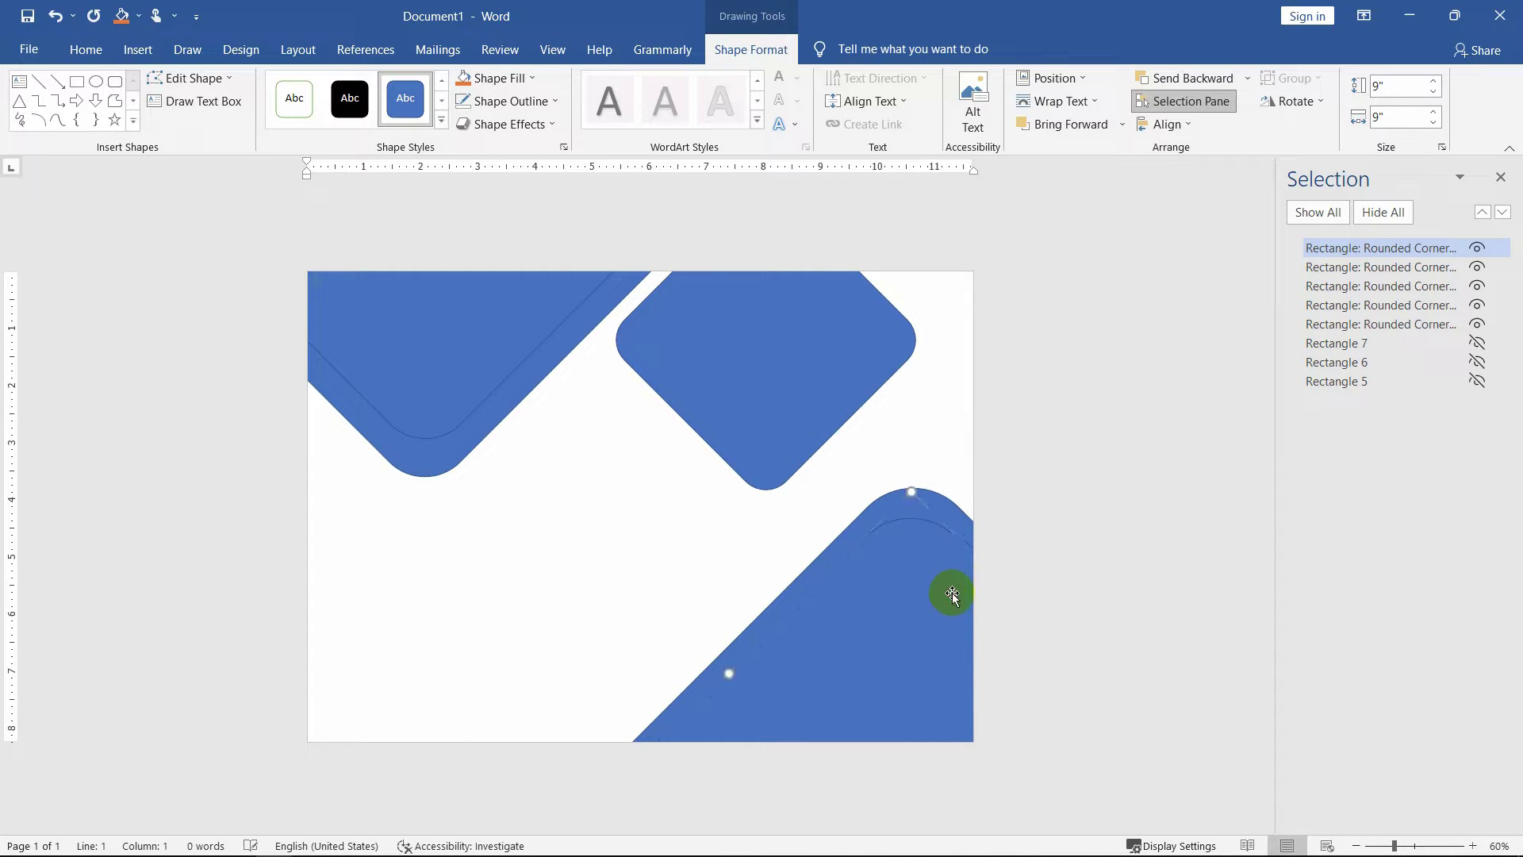
left_click(1044, 564)
Show Rectangles 5–7 again and duplicate Rectangle 5 as Rectangle 13, placed below the diamonds.
left_click(1477, 342)
left_click(1476, 362)
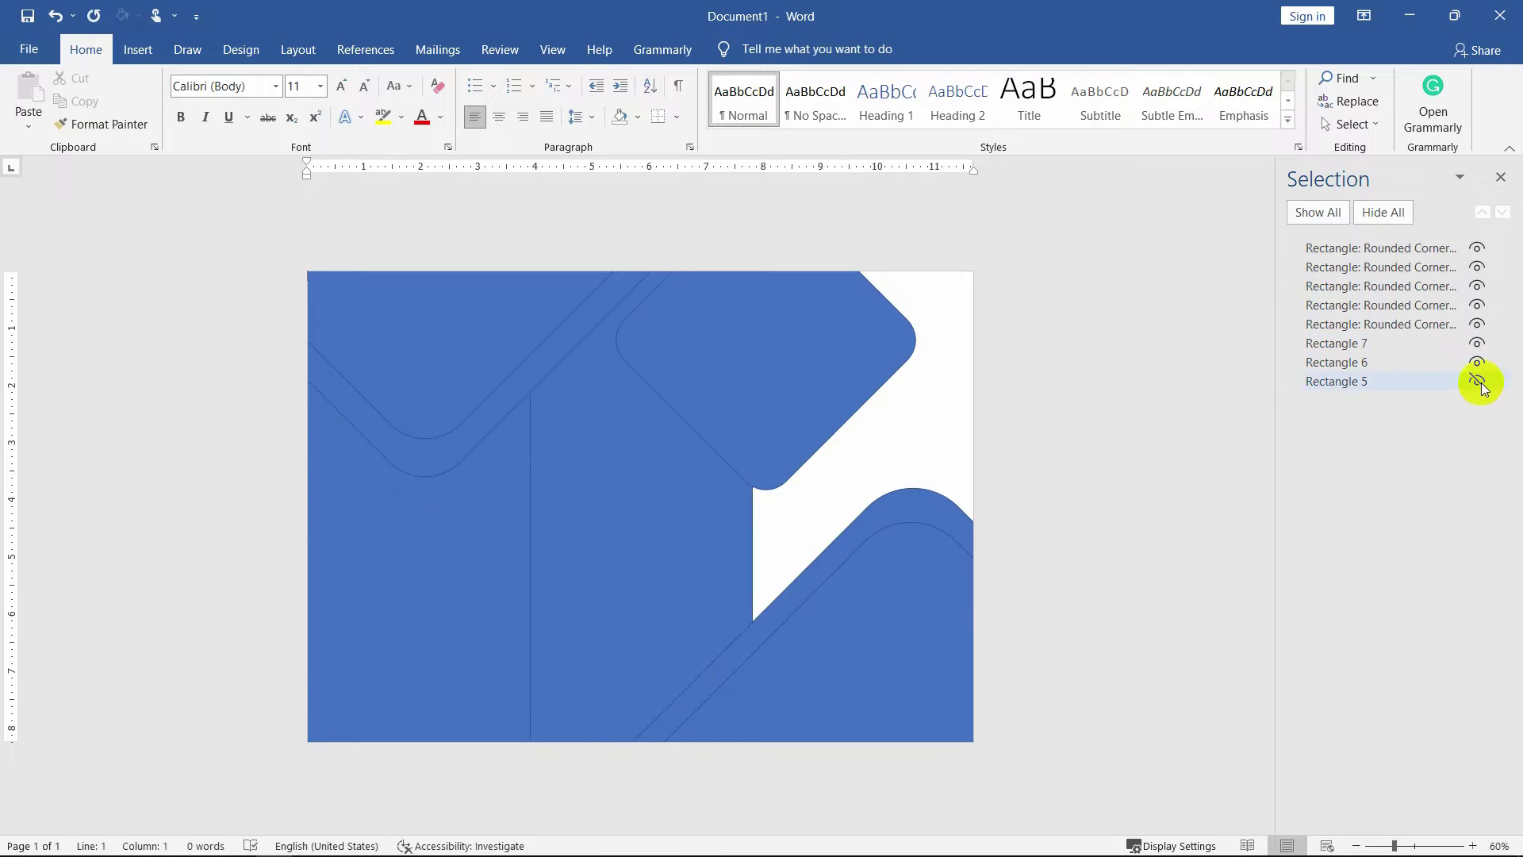
left_click(1477, 381)
left_click(932, 435)
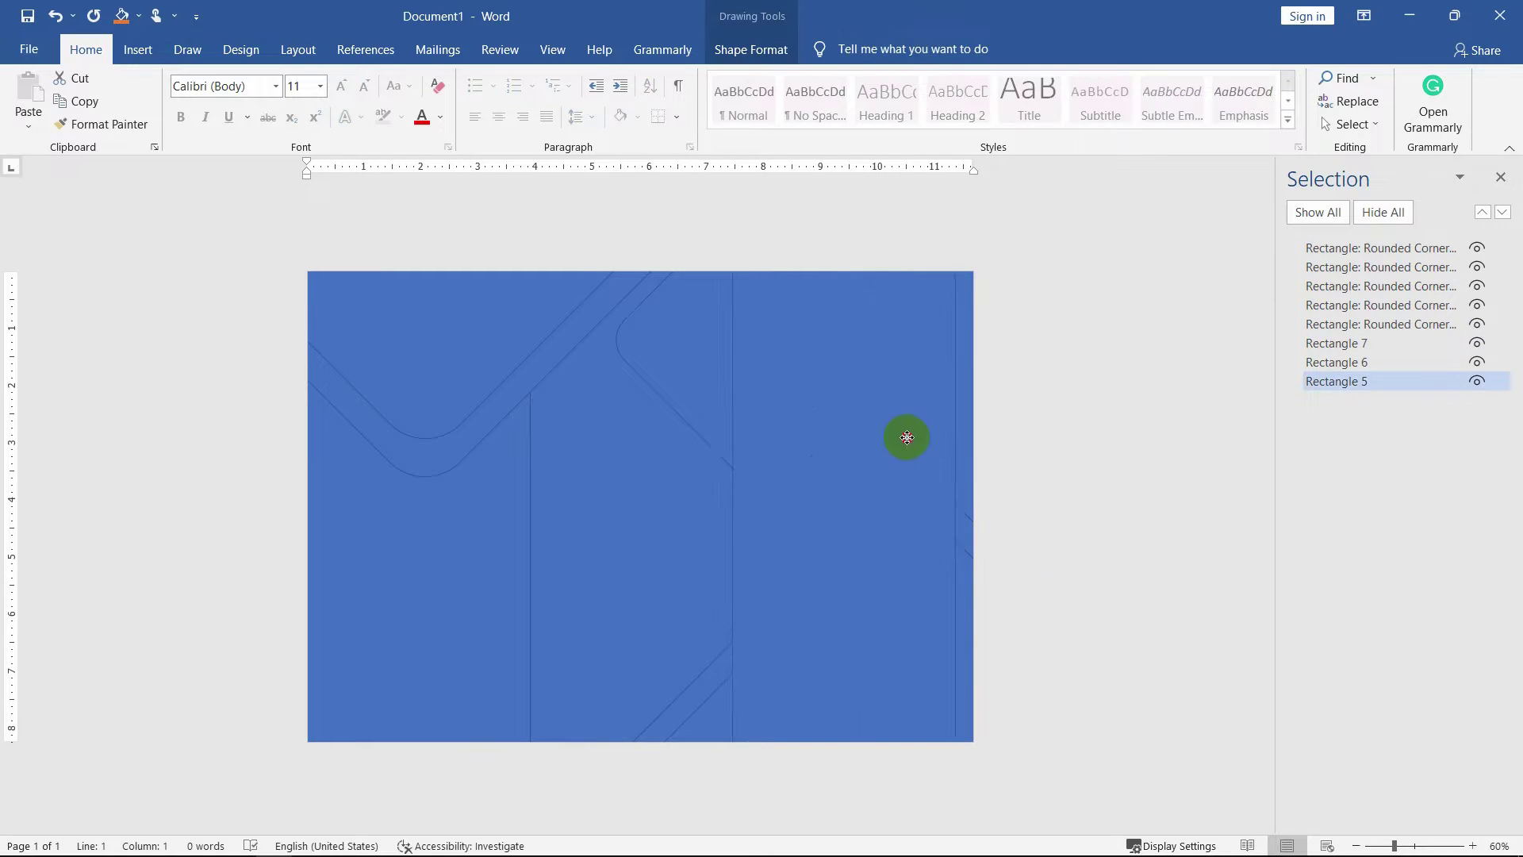
mouse_move(904, 435)
left_mouse_down()
mouse_move(853, 434)
mouse_move(902, 434)
left_mouse_up()
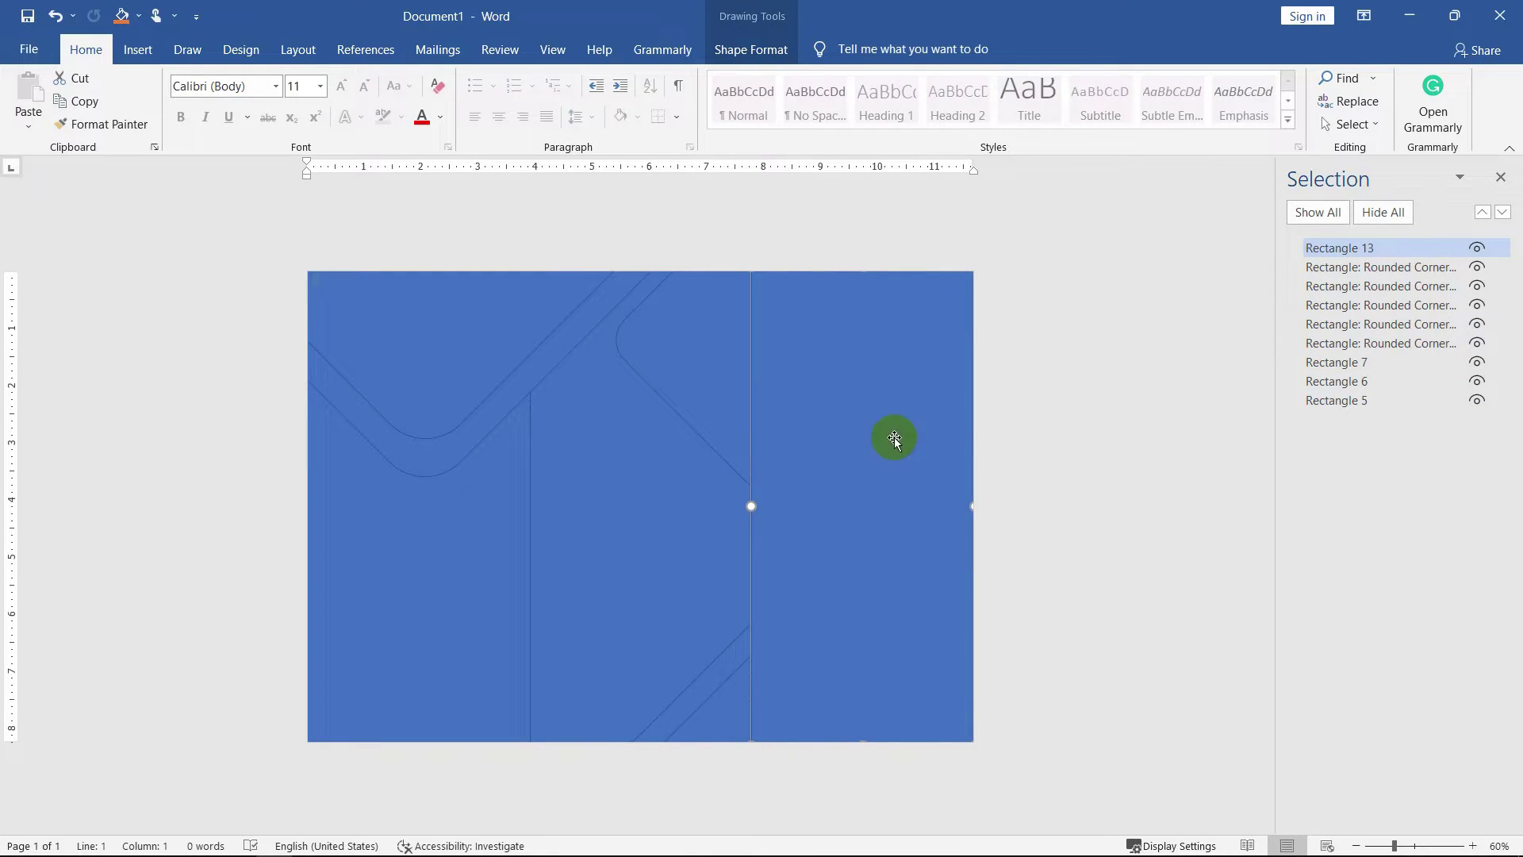
left_click_drag(1360, 248, 1343, 388)
left_click(1132, 489)
Select the left panel rectangle and preview a white Shape Fill on it.
left_click(1405, 361)
left_click(1368, 381)
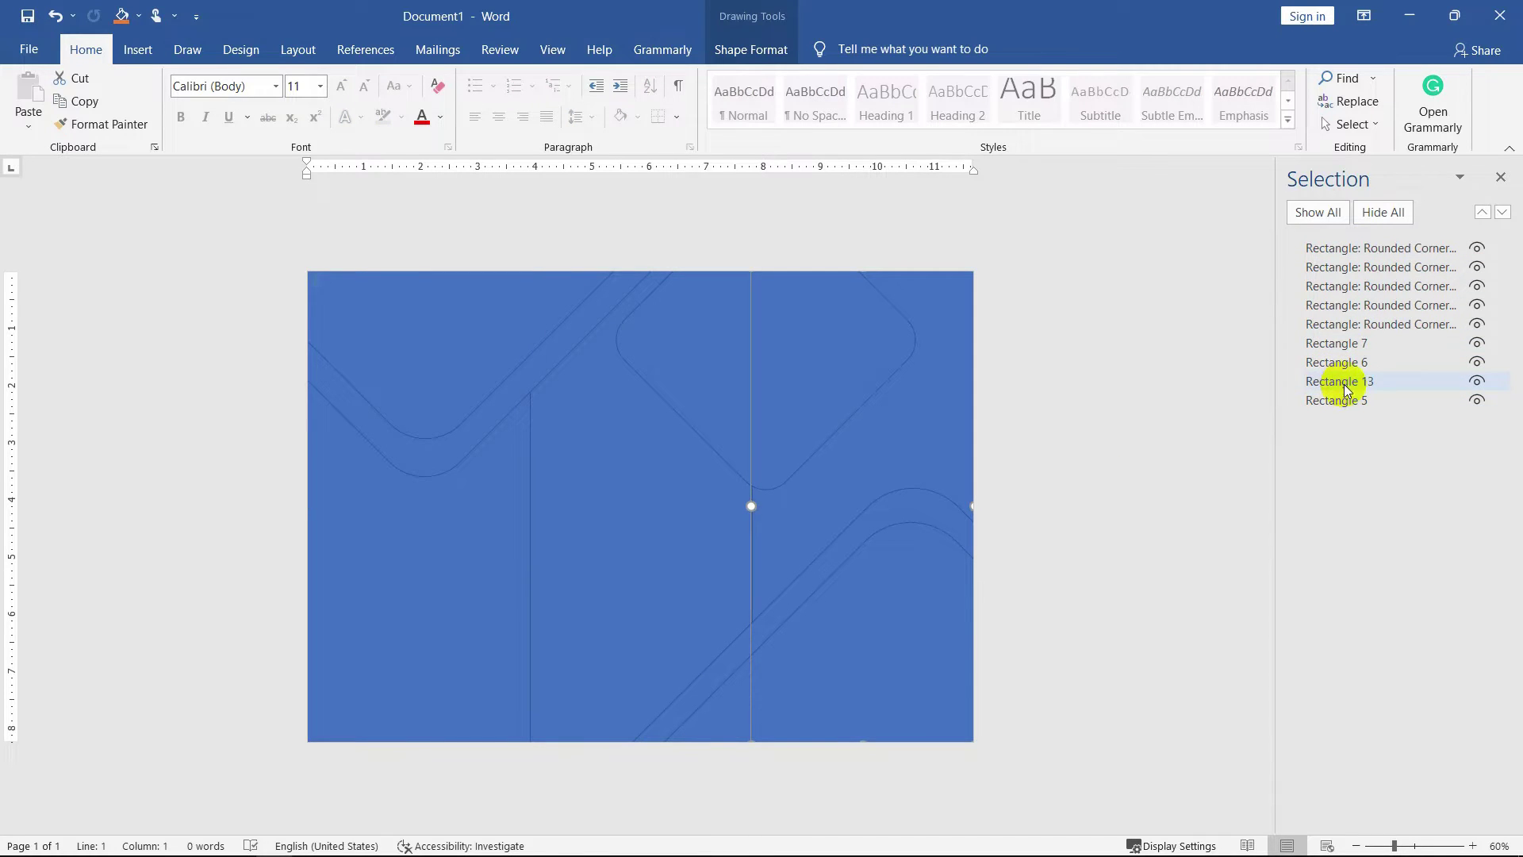
left_click(1190, 442)
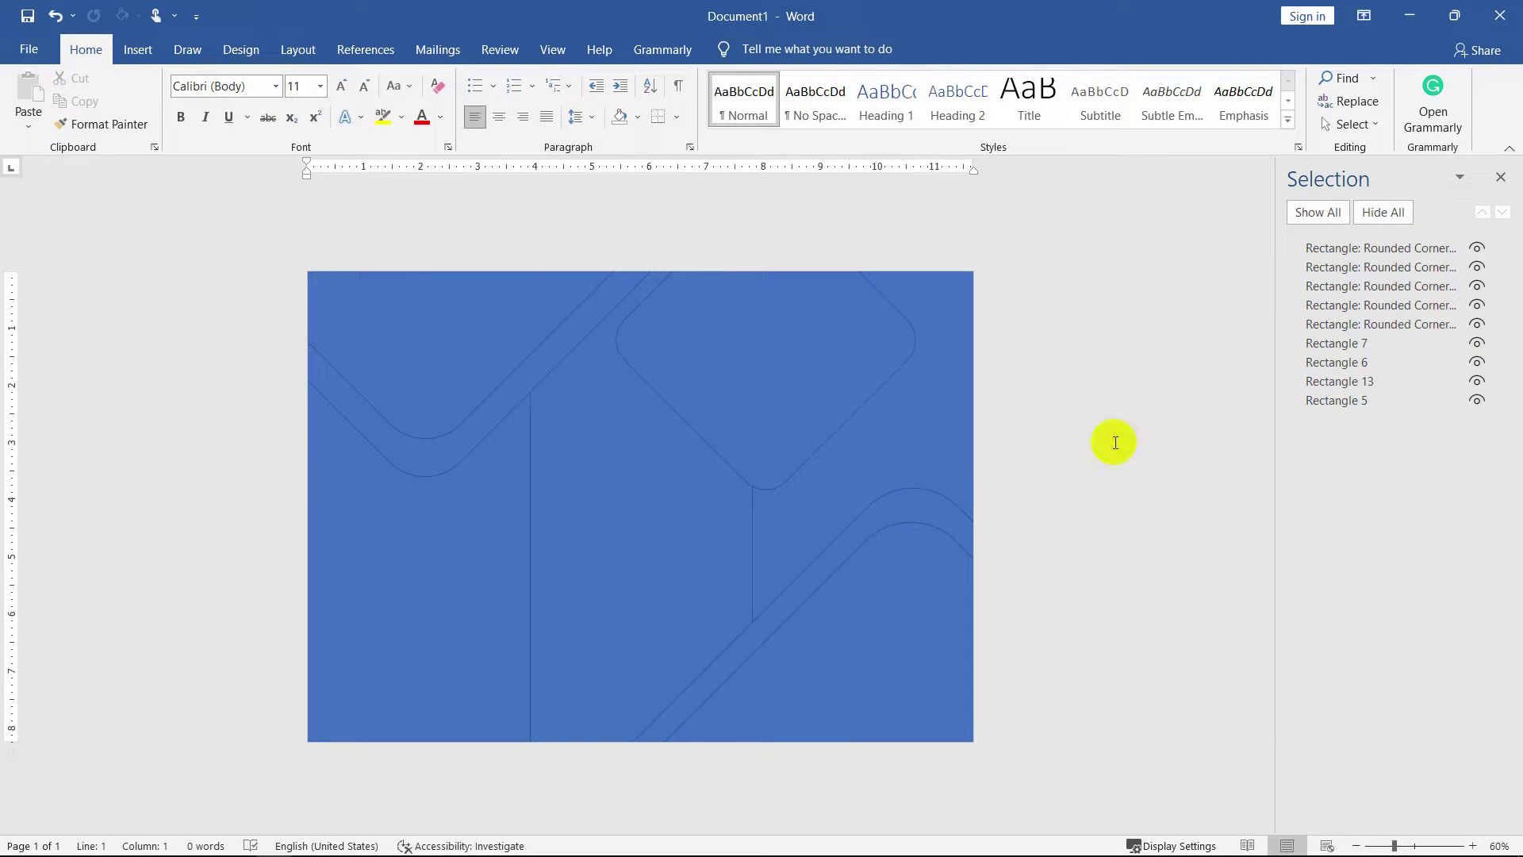
left_click(452, 537)
left_click(751, 49)
left_click(494, 77)
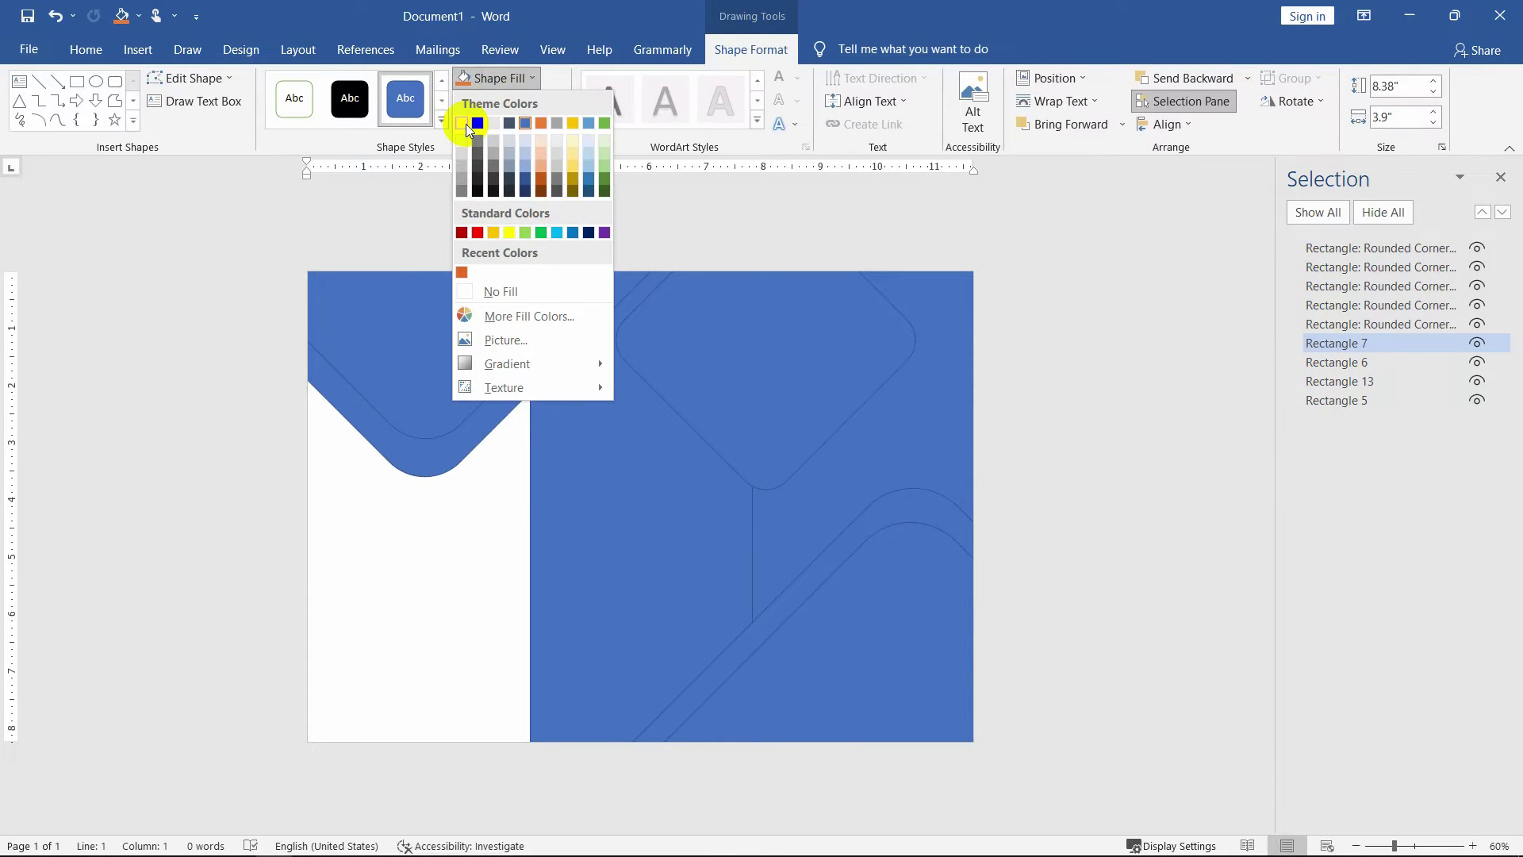
Fill the left panel white, then open Format Shape for the middle blue strip.
left_click(463, 124)
left_click(632, 543)
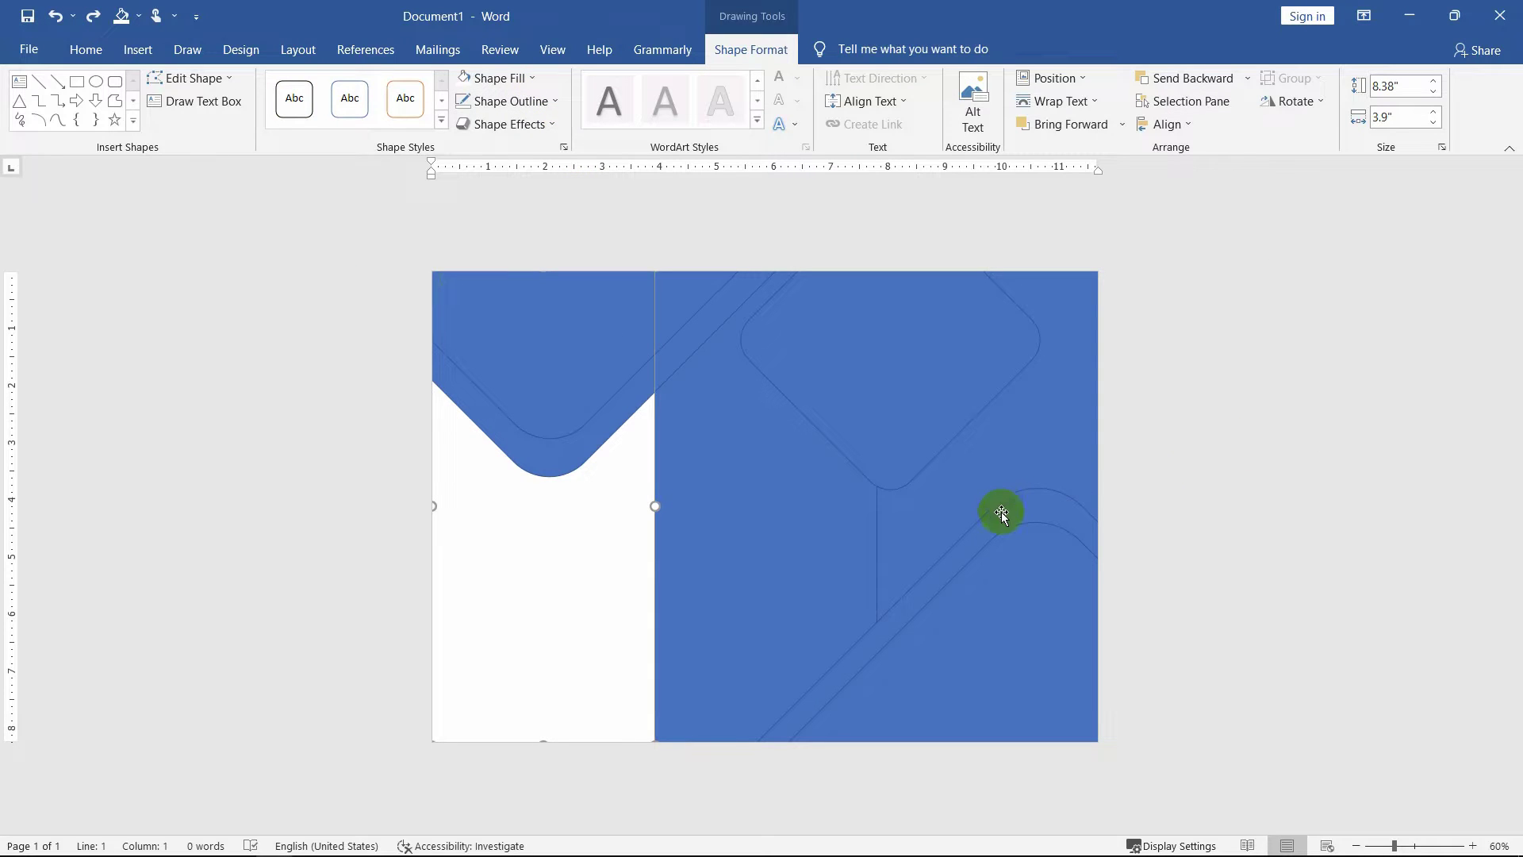
left_click_drag(999, 510, 848, 553)
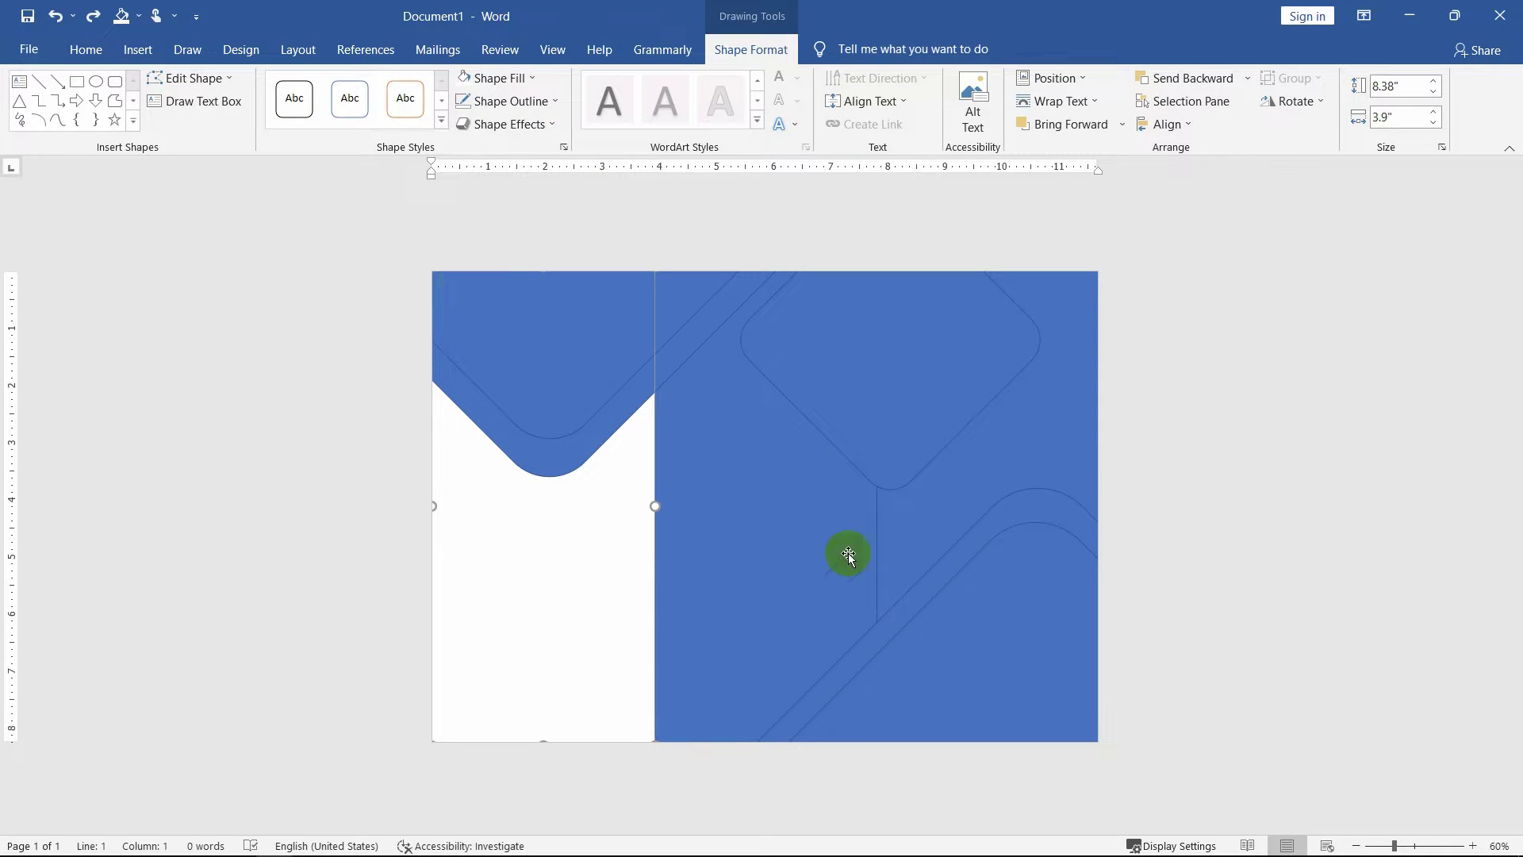
left_click(765, 505)
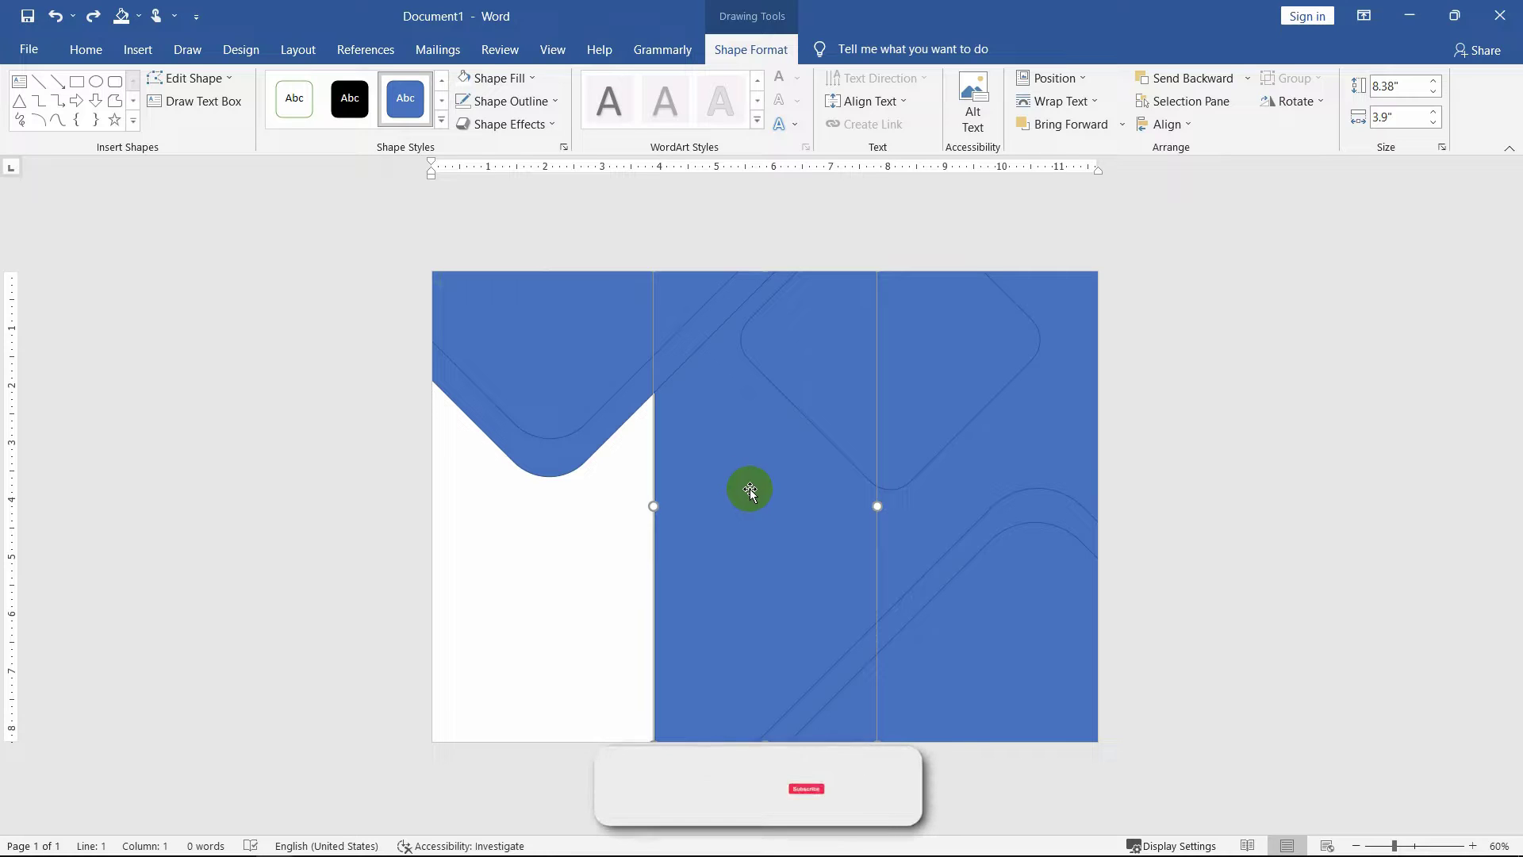
left_click(563, 148)
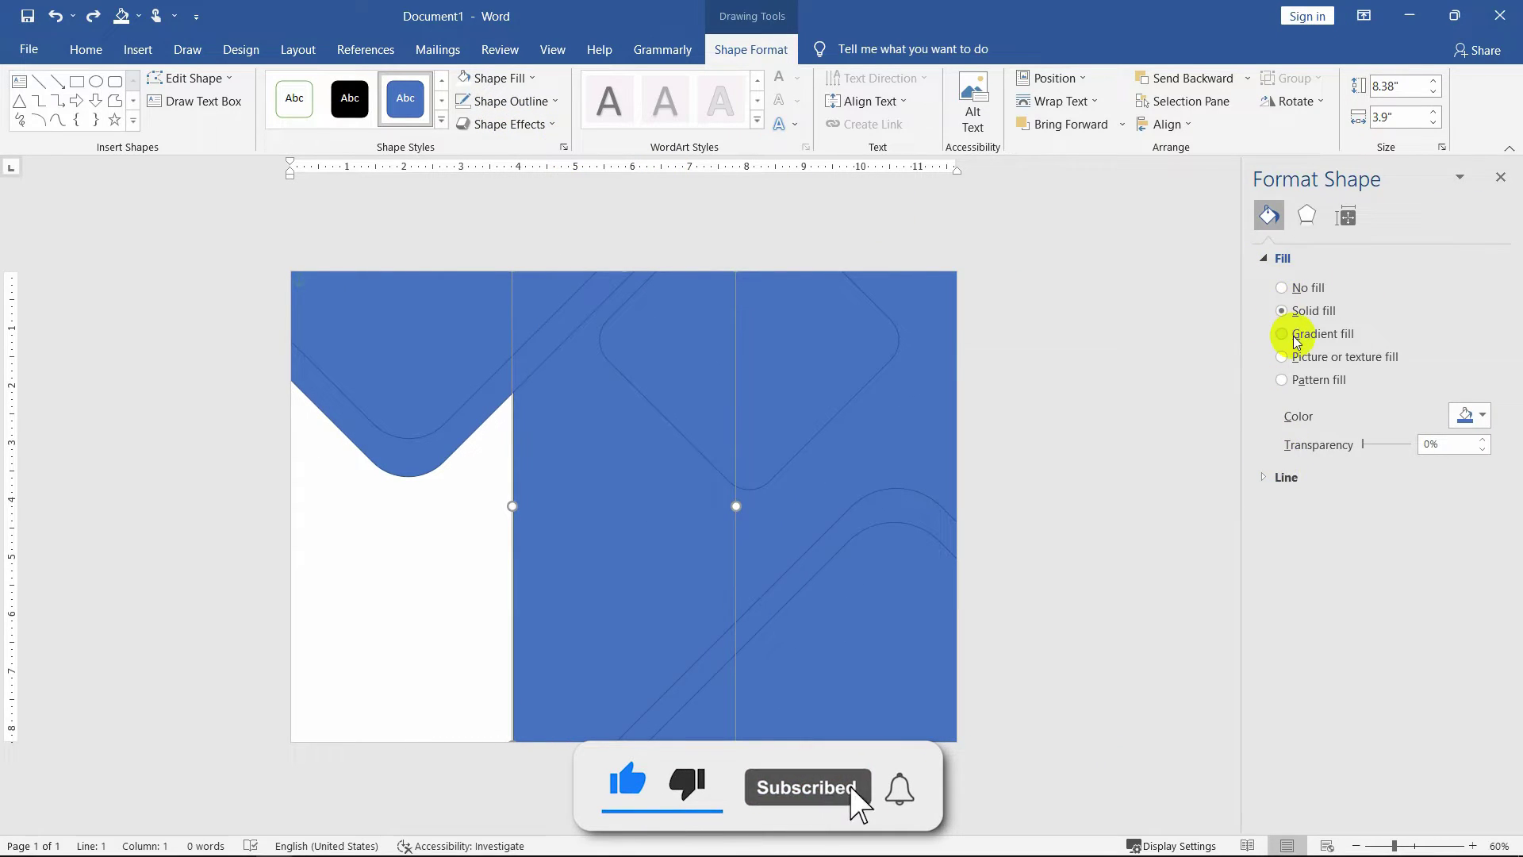
Give the middle strip a gradient fill; first stop dark navy (red 115), 12% position, 13% brightness.
left_click(1283, 334)
left_click(1301, 551)
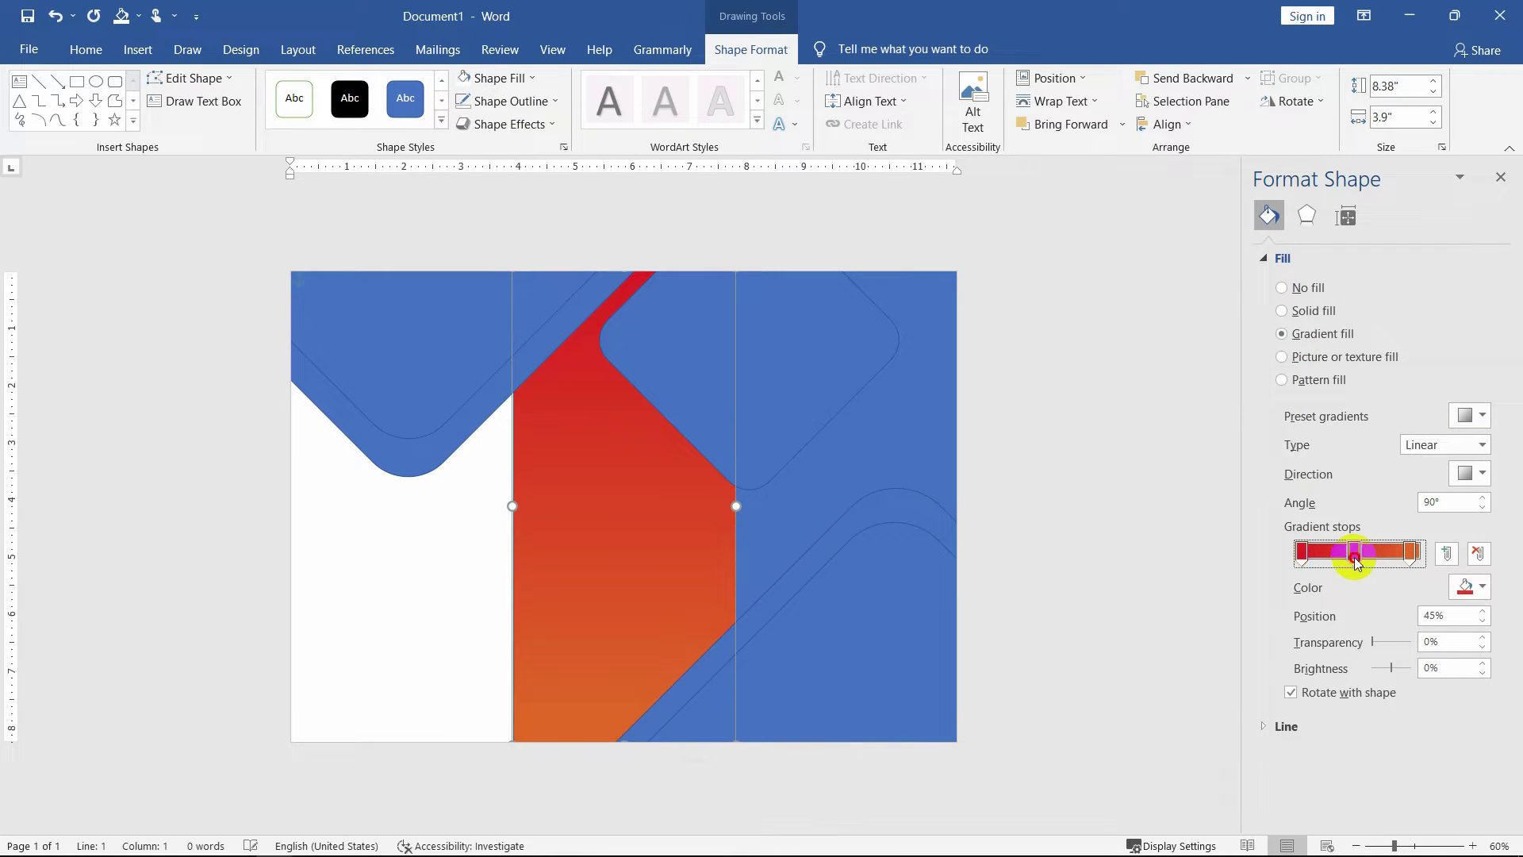
left_click(1302, 551)
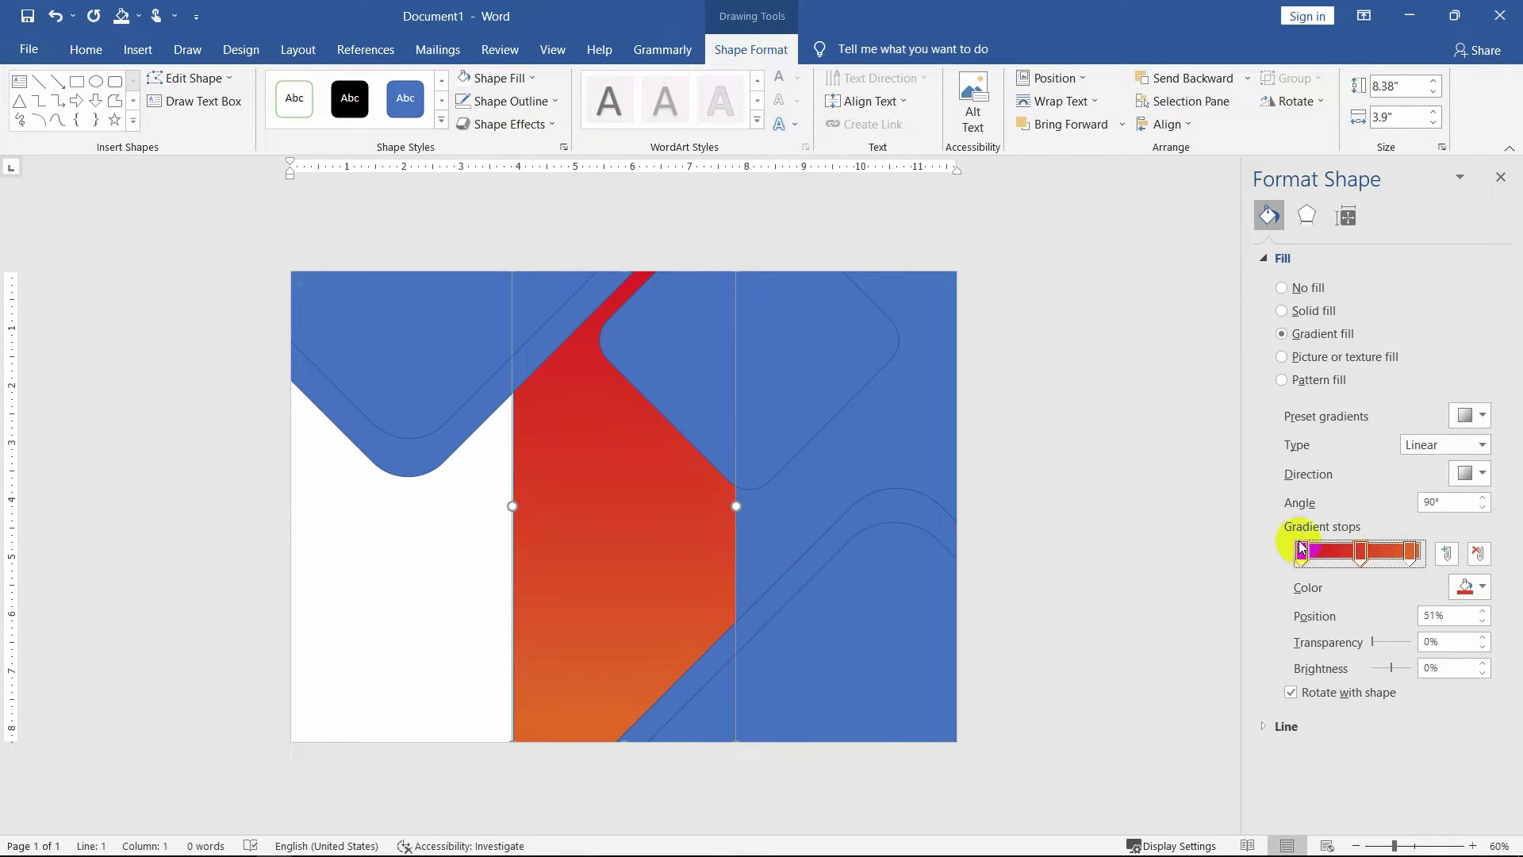
left_click(1480, 588)
left_click(1384, 793)
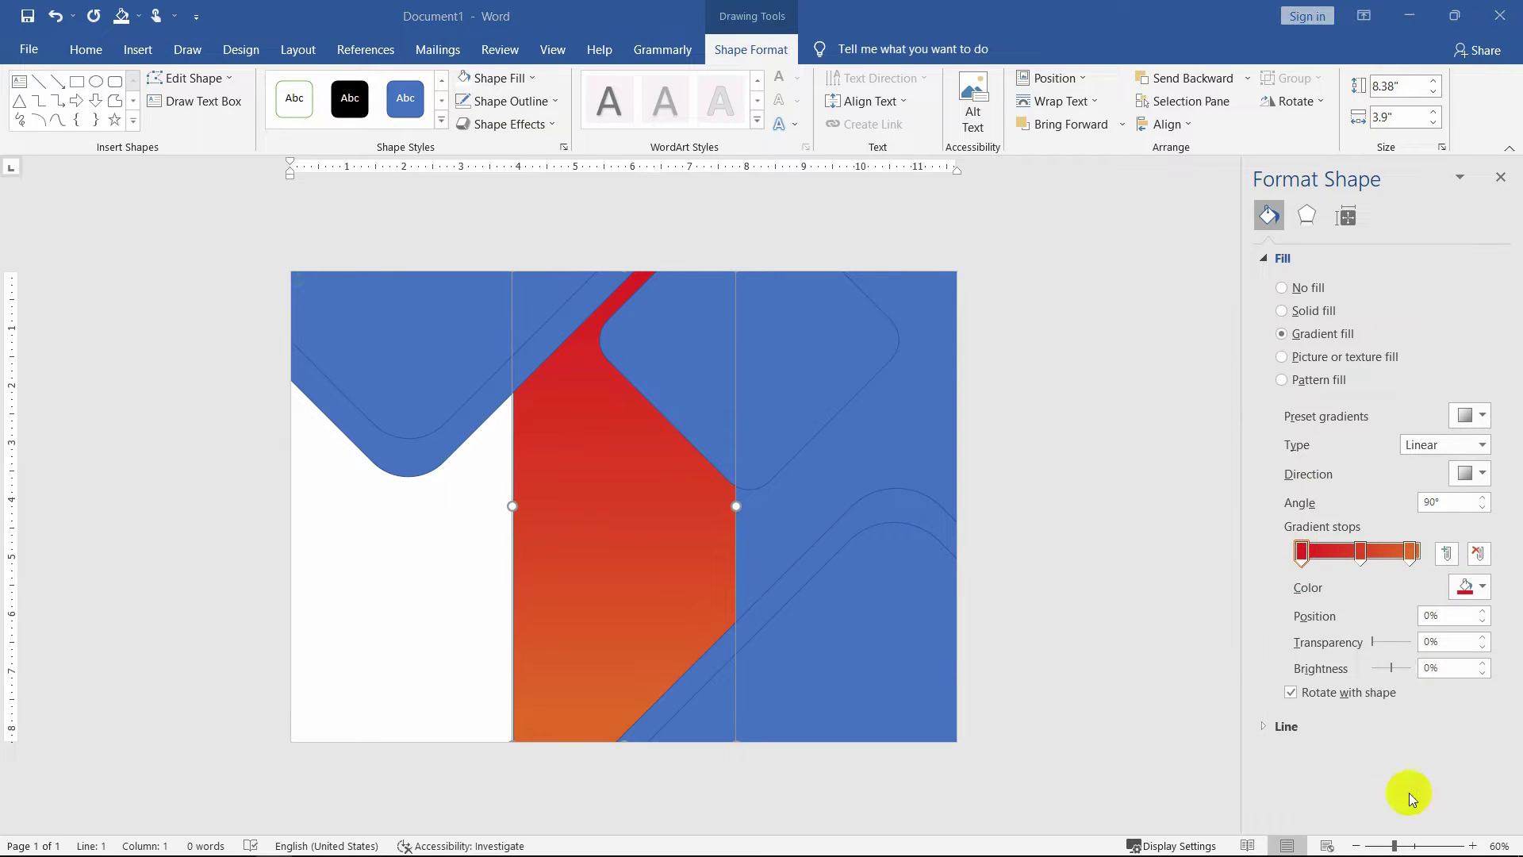
double_click(1027, 521)
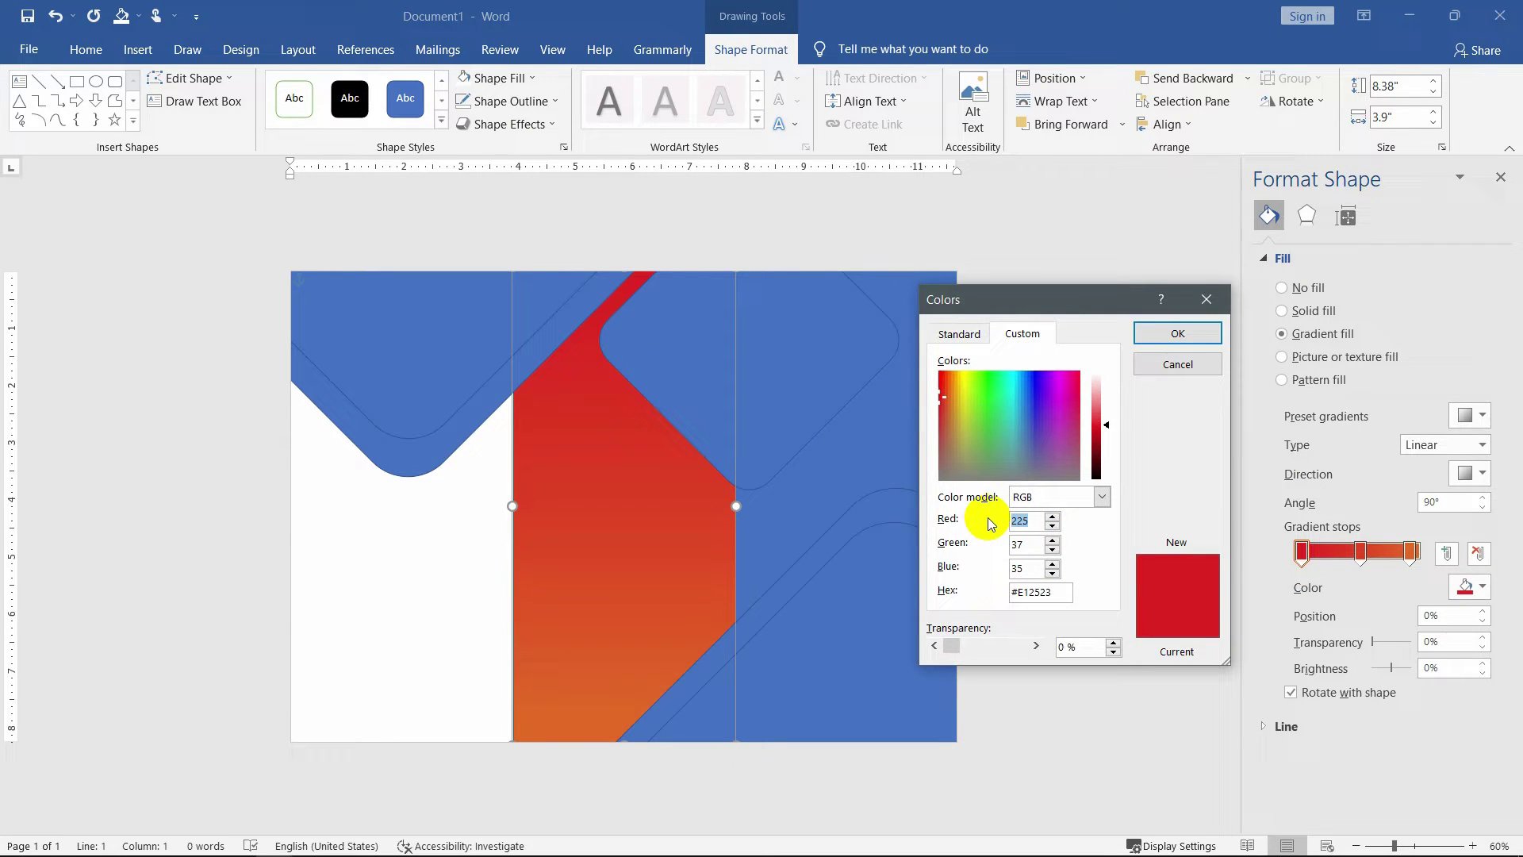
type("1")
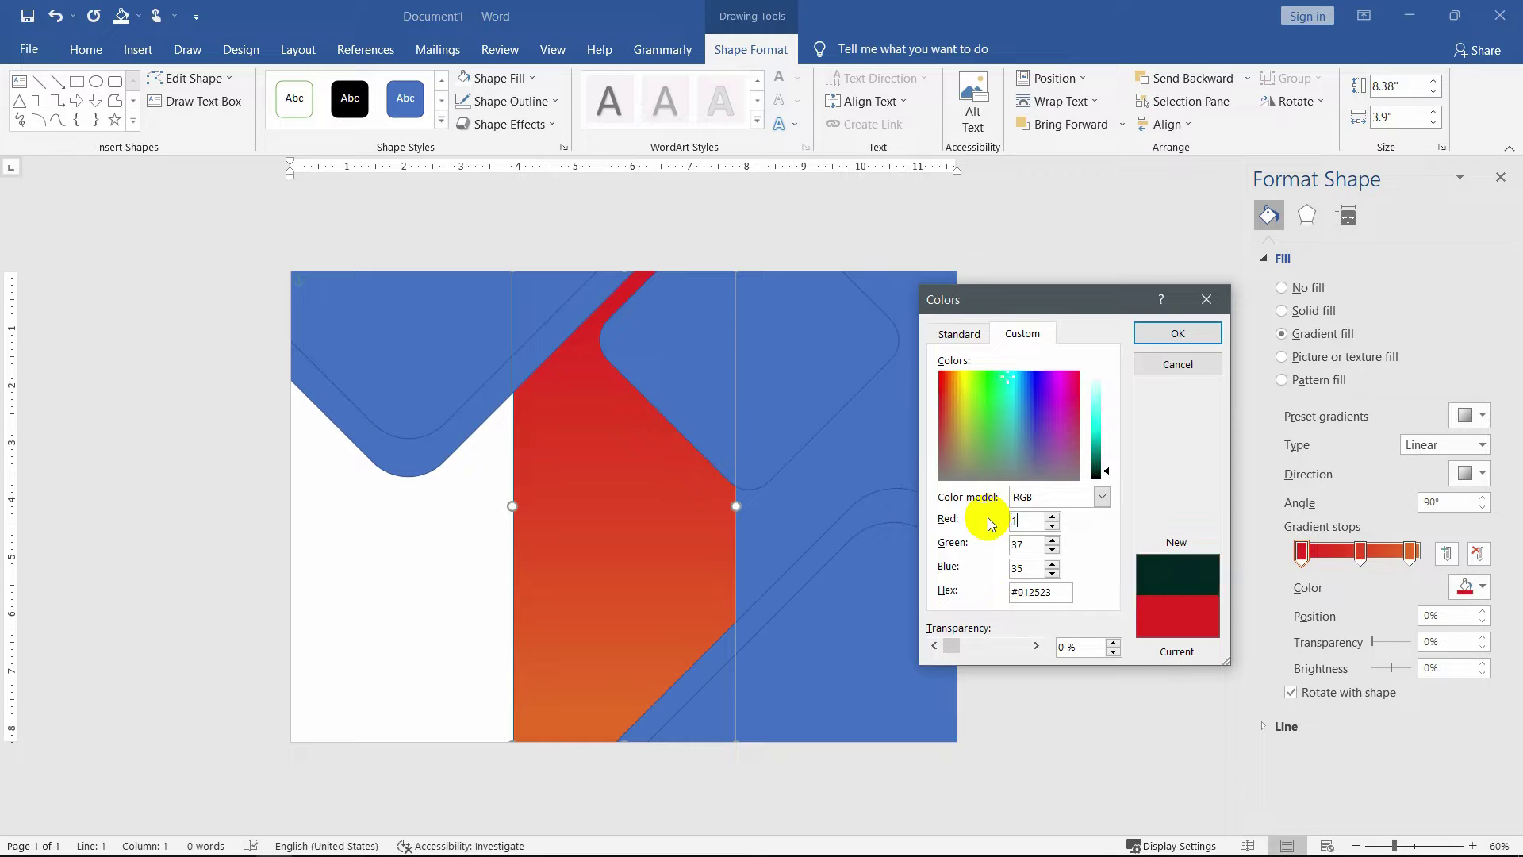
type("15")
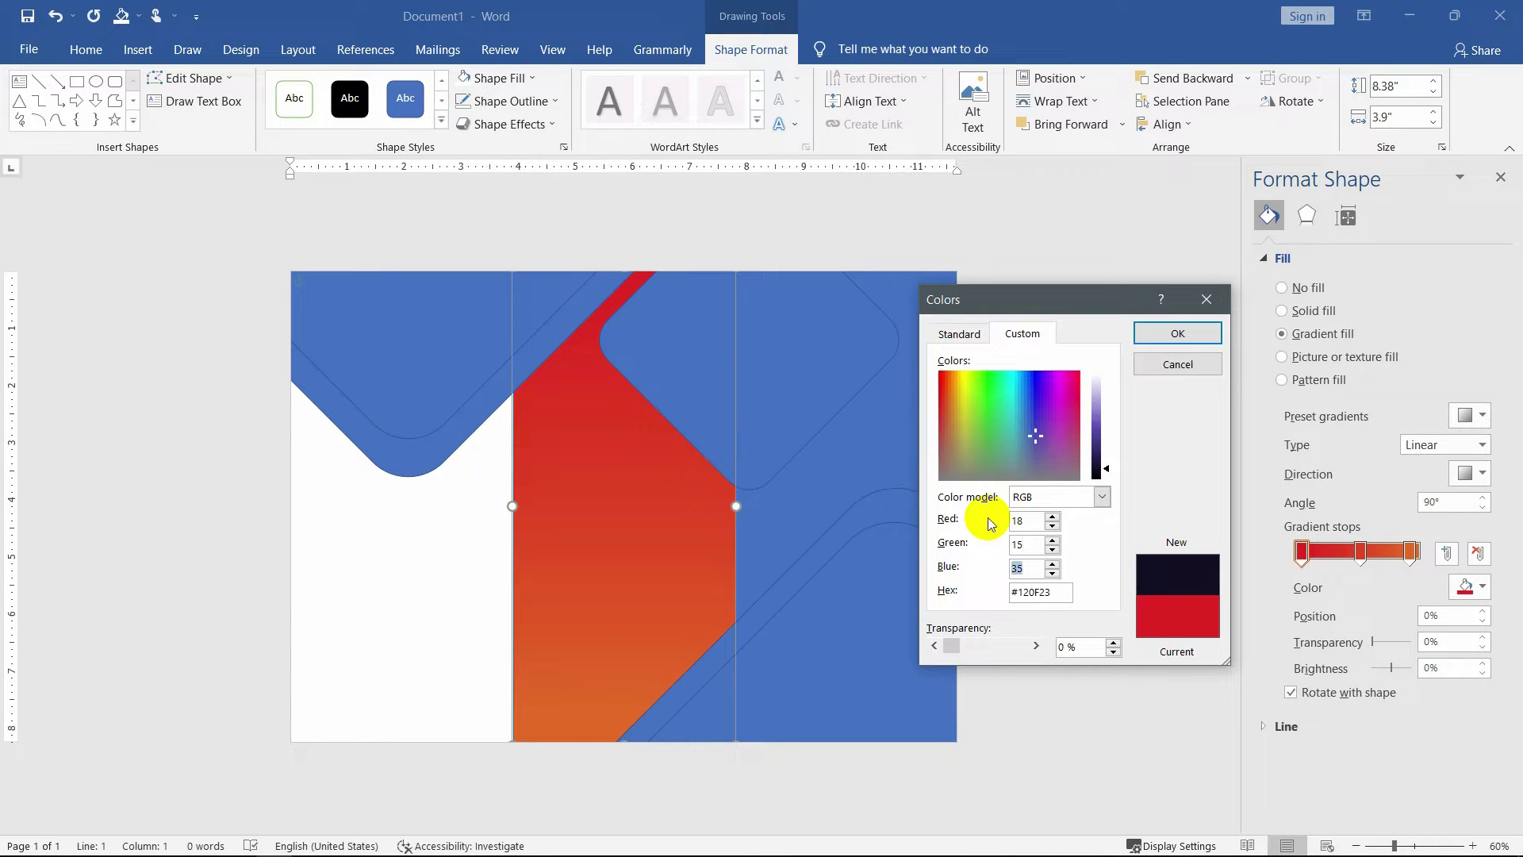
key("Return")
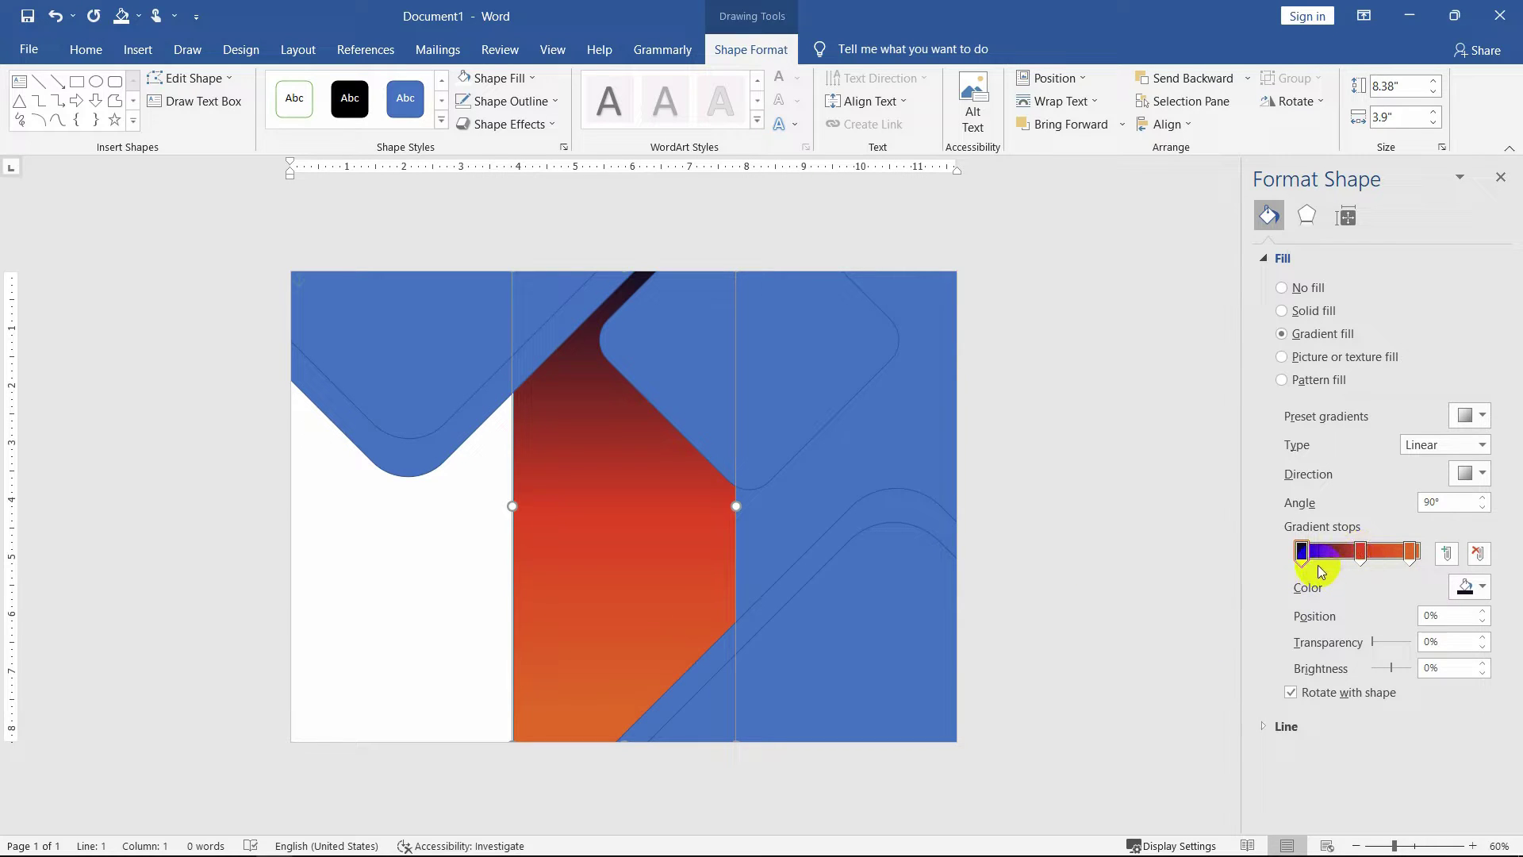
key("Tab")
type("12")
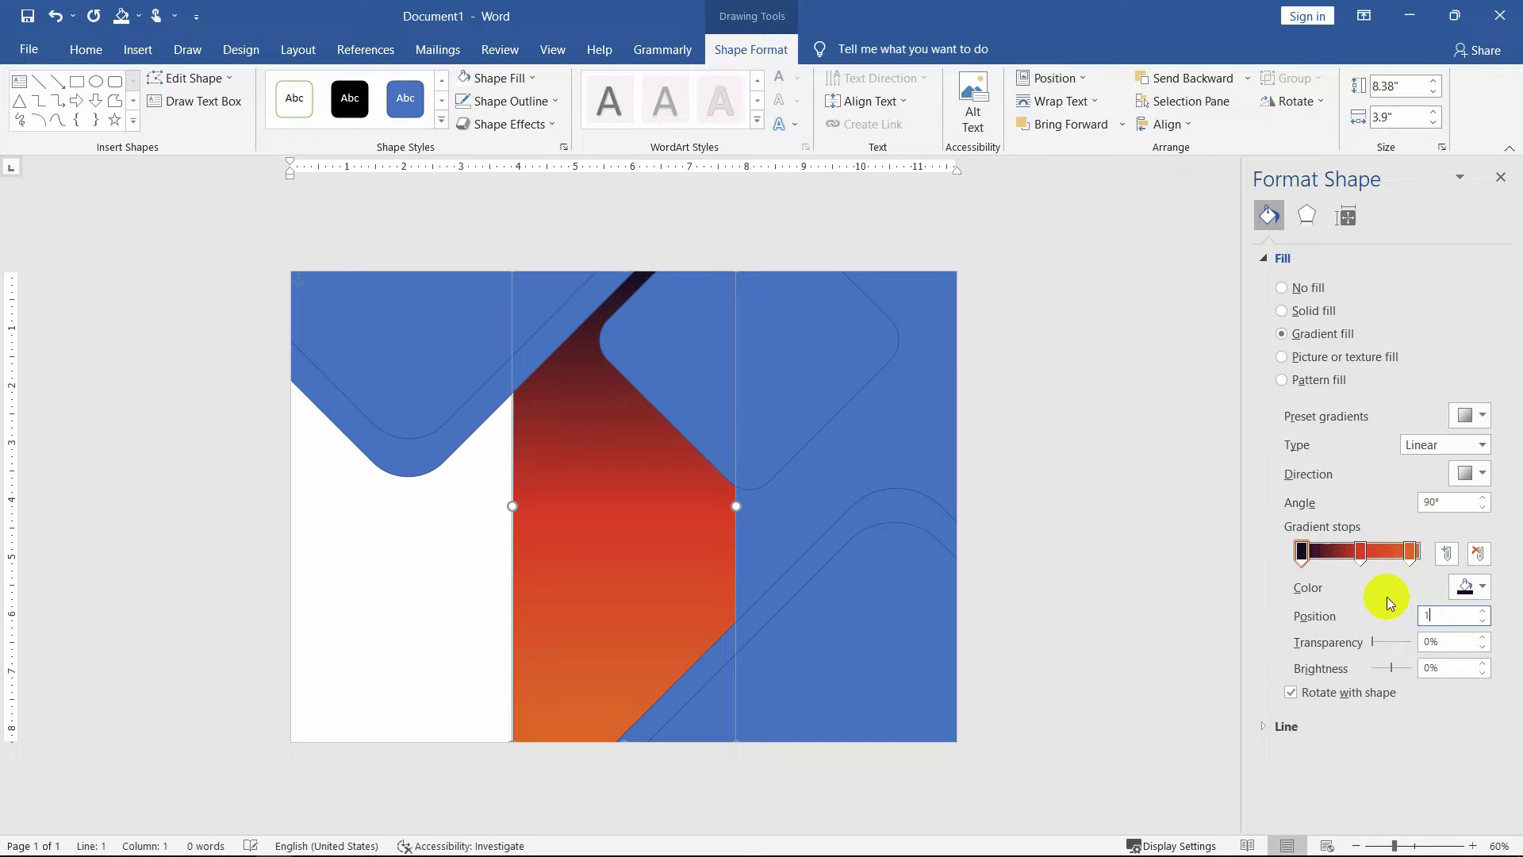
key("Tab")
key("Tab")
key("Tab")
key("Tab")
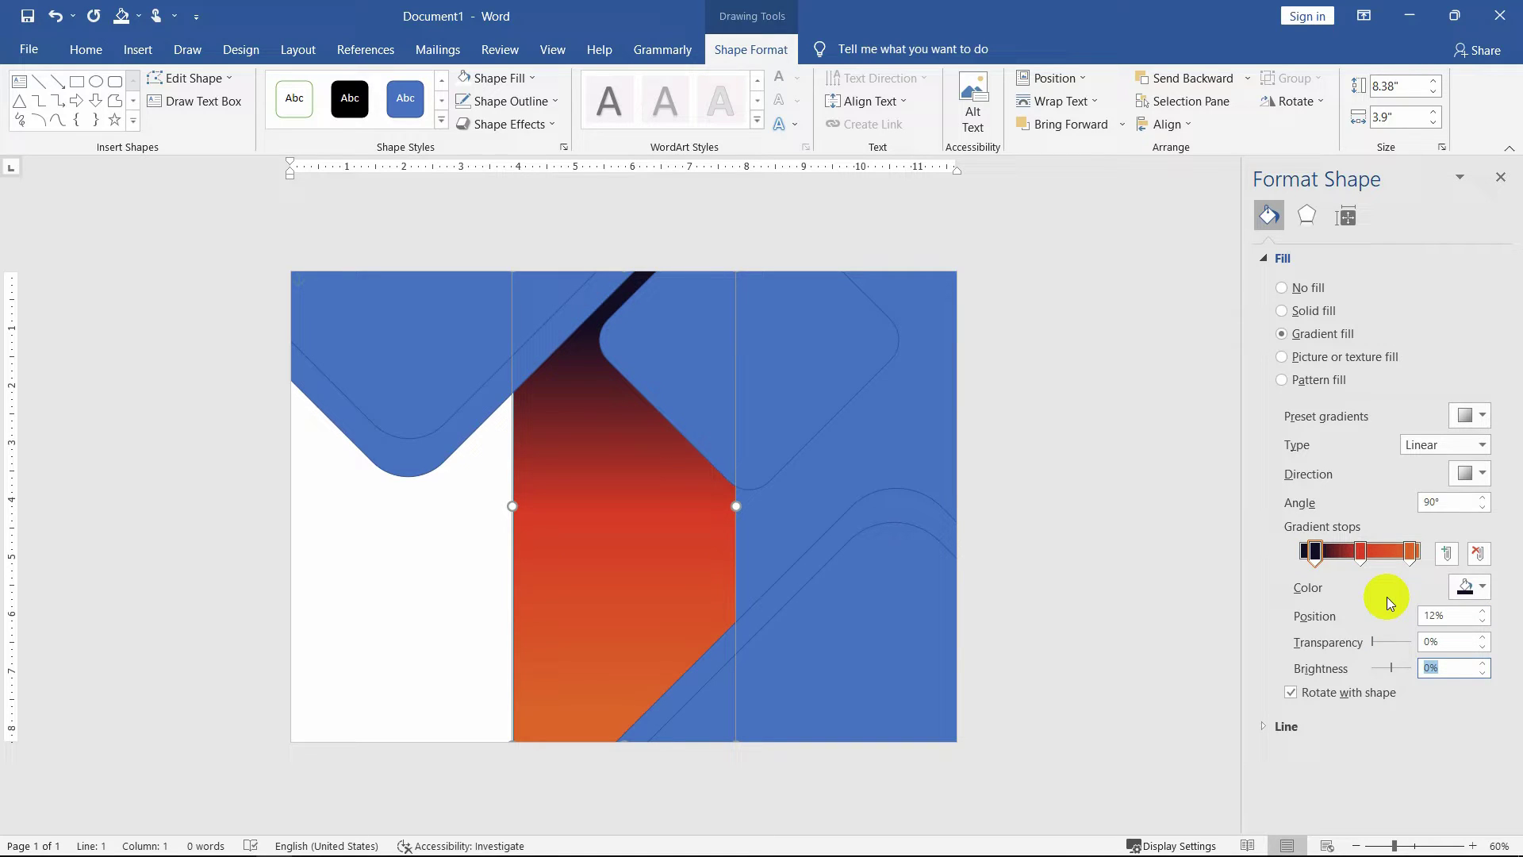
type("13")
key("Return")
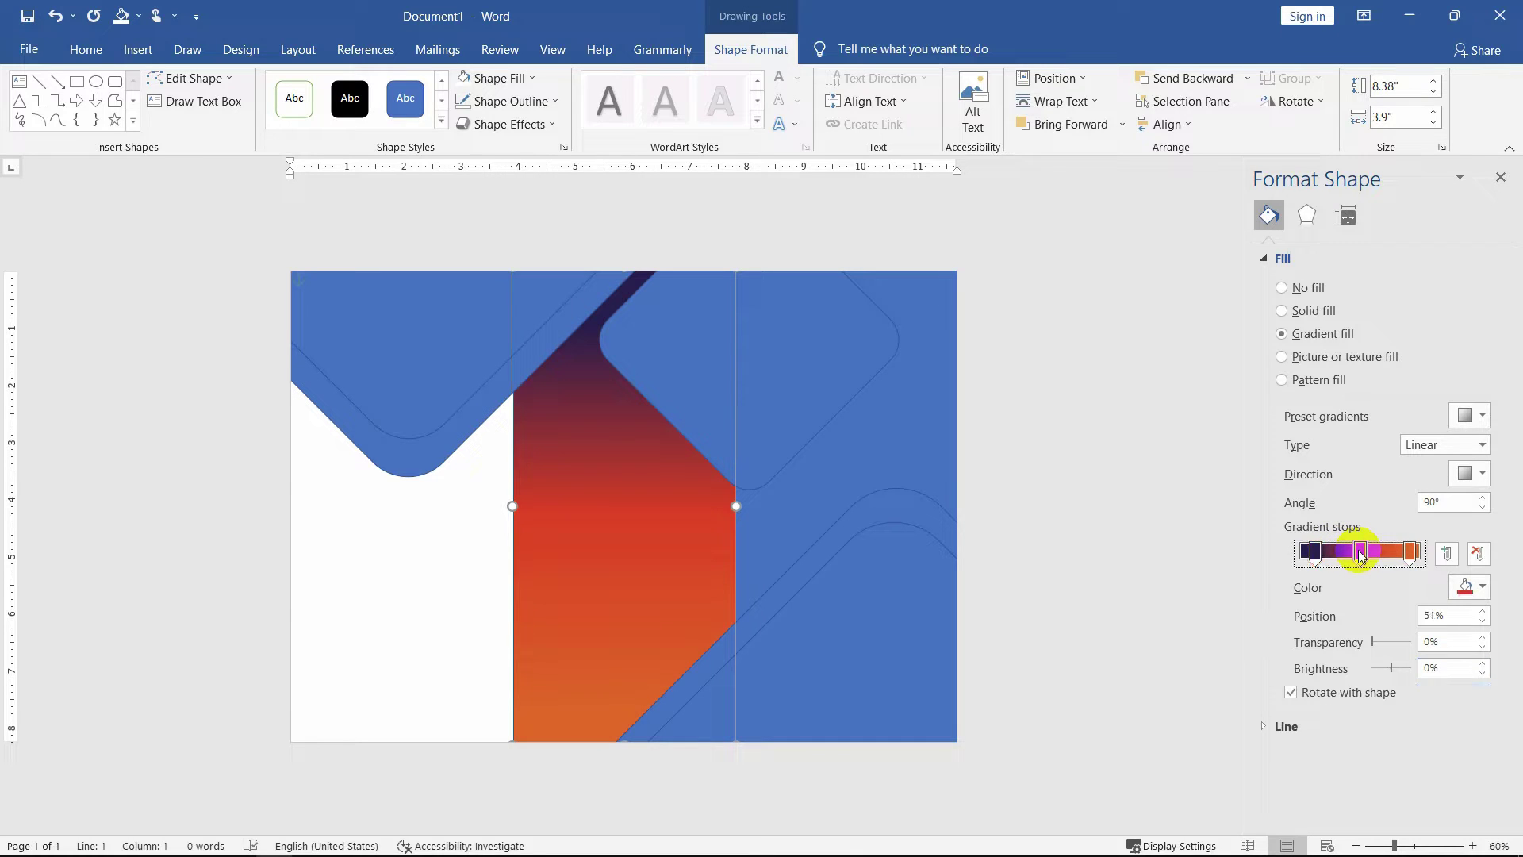
Set the middle gradient stop to dark purple #272351 at 60% position, brightness 10.
left_click(1468, 587)
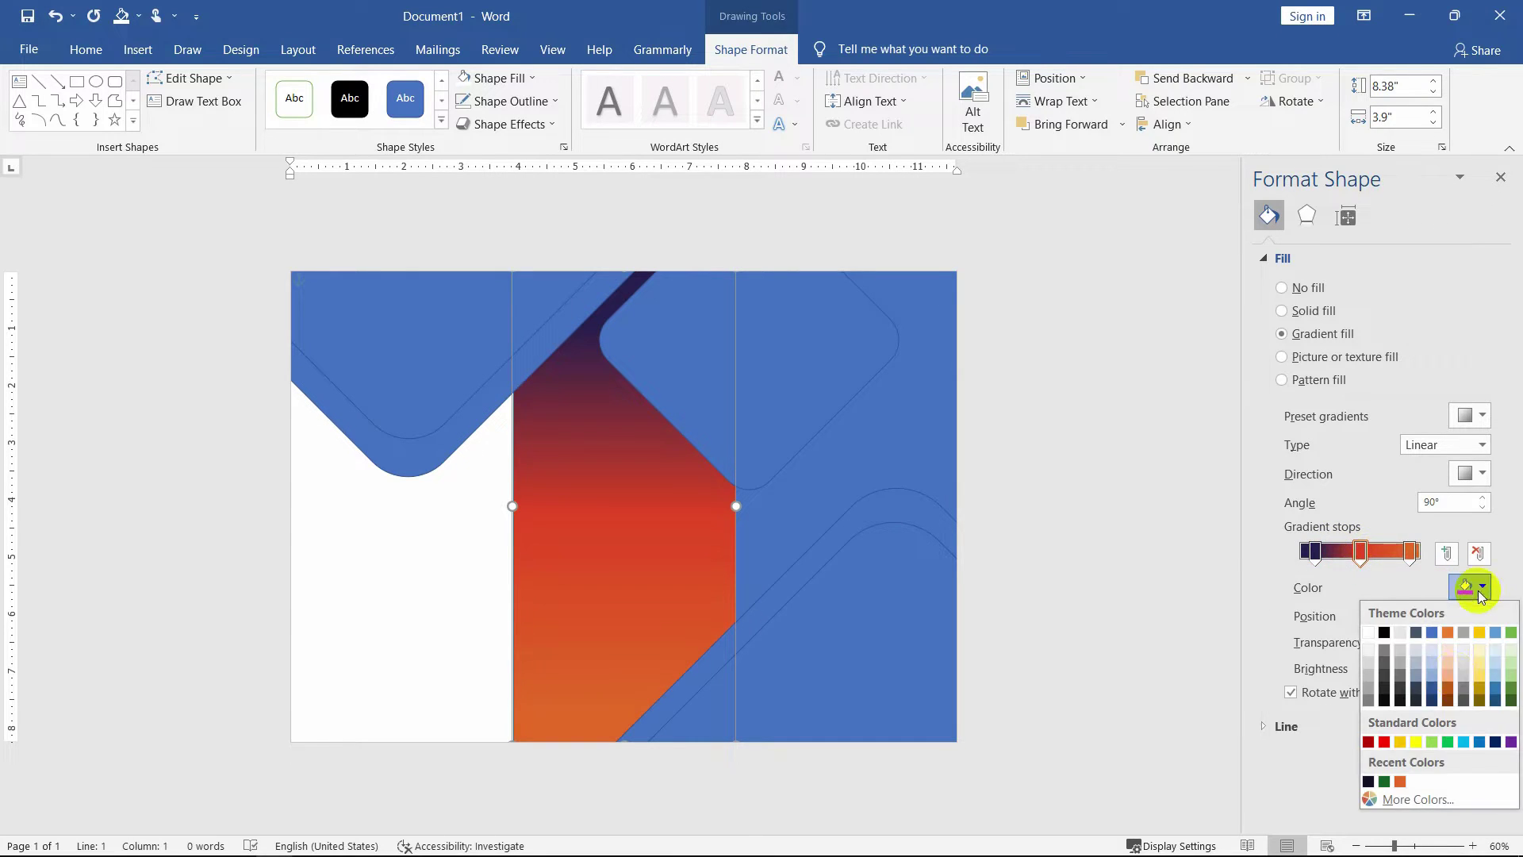
left_click(1421, 799)
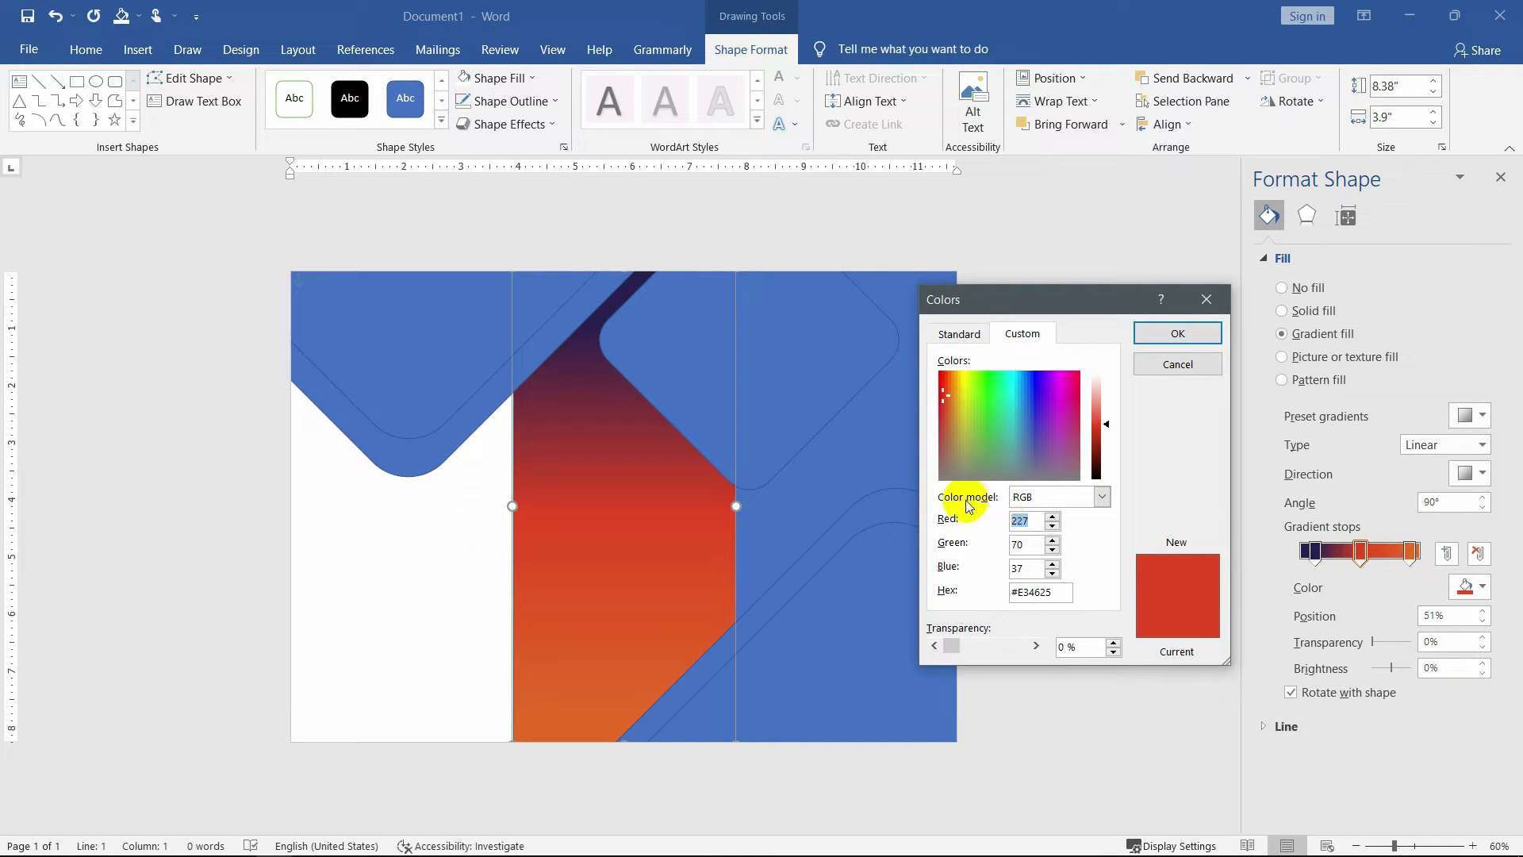
type("39")
key("Tab")
type("35")
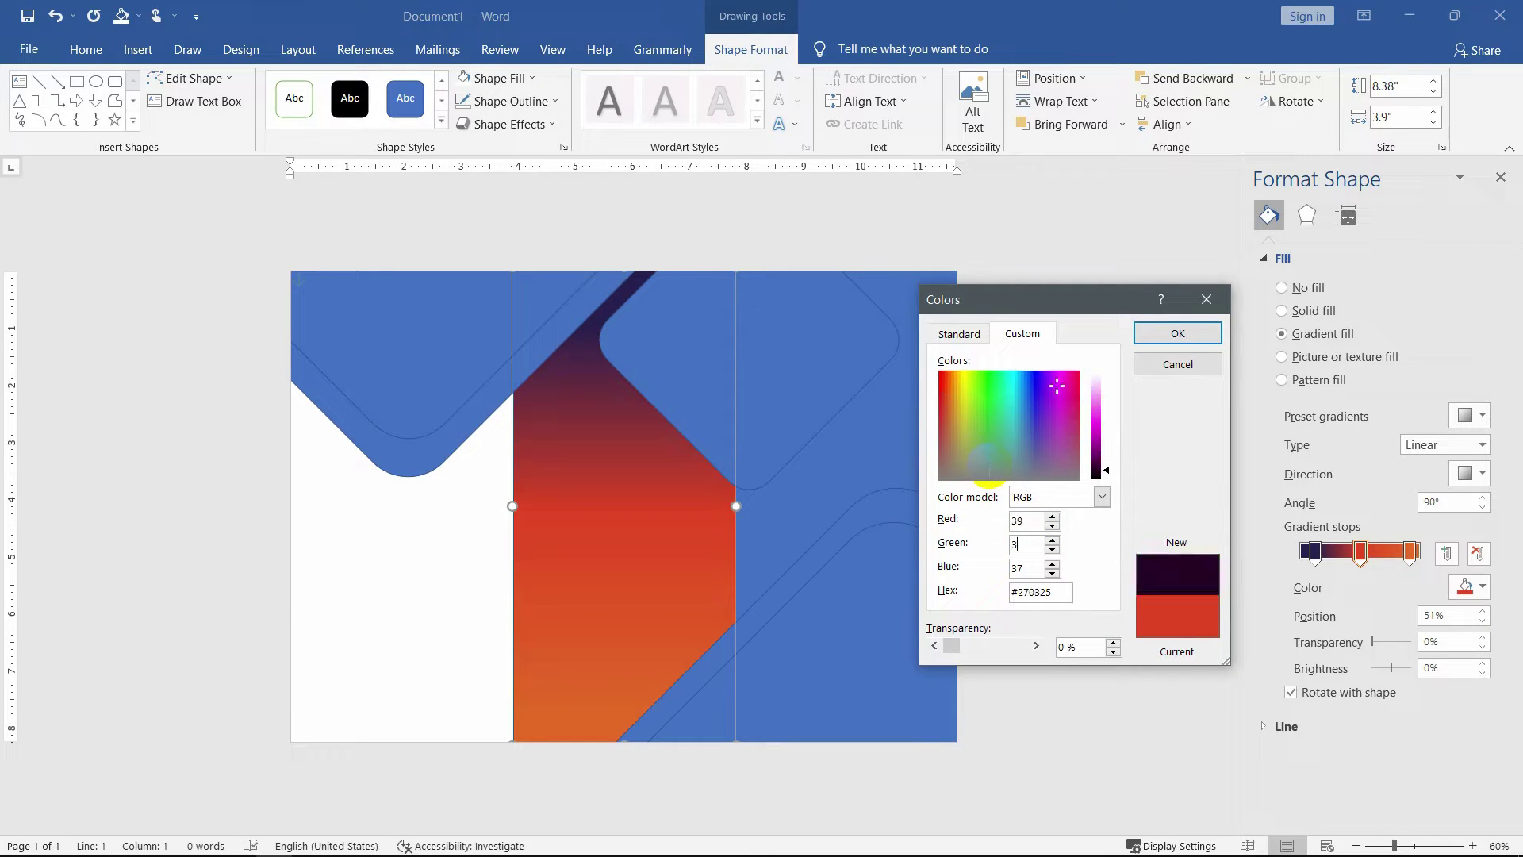
key("Tab")
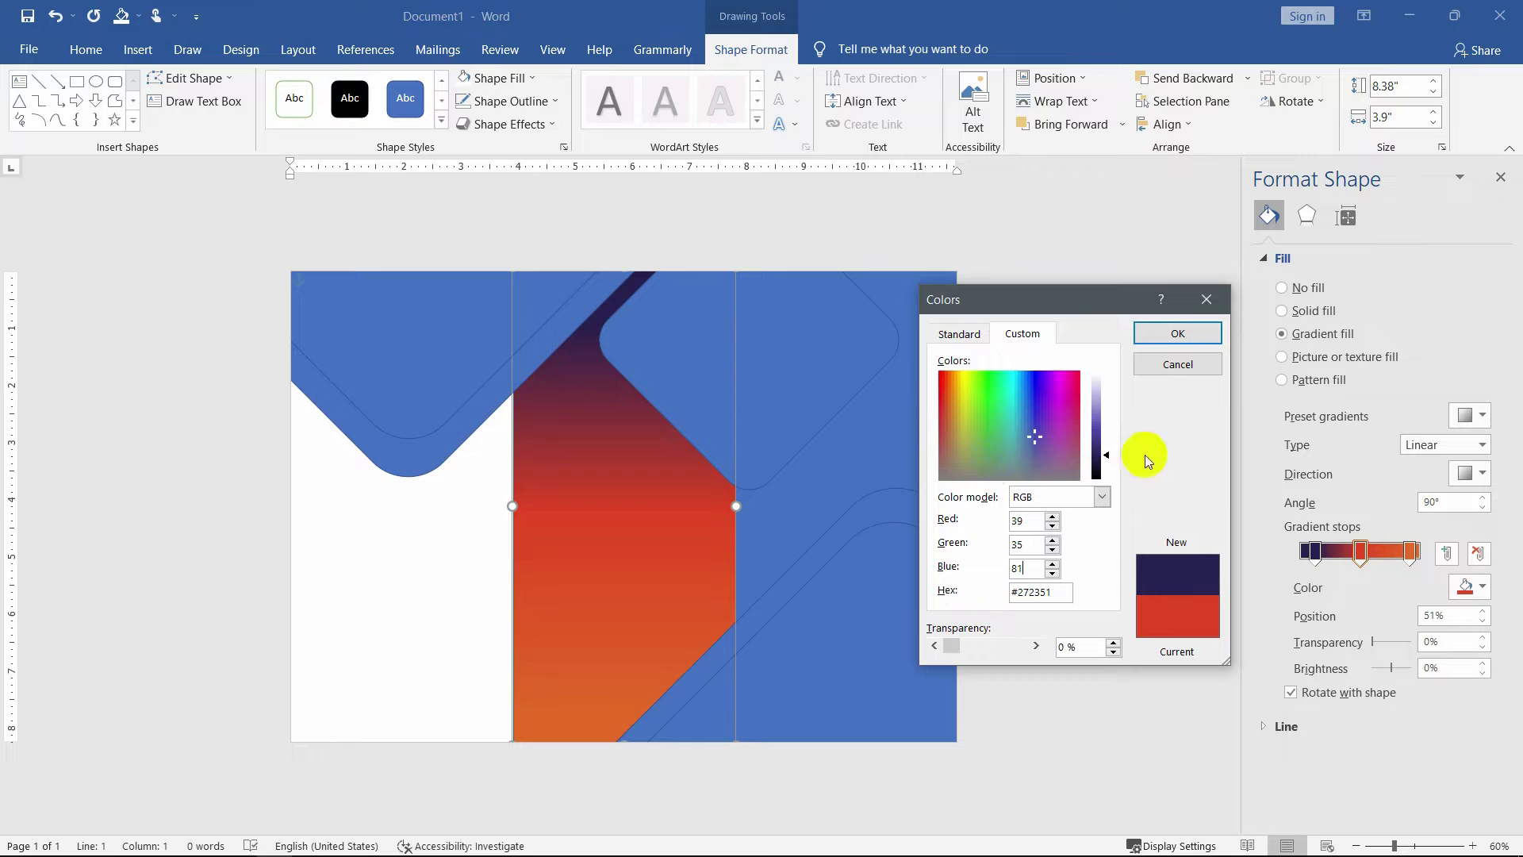
left_click(1158, 337)
double_click(1443, 616)
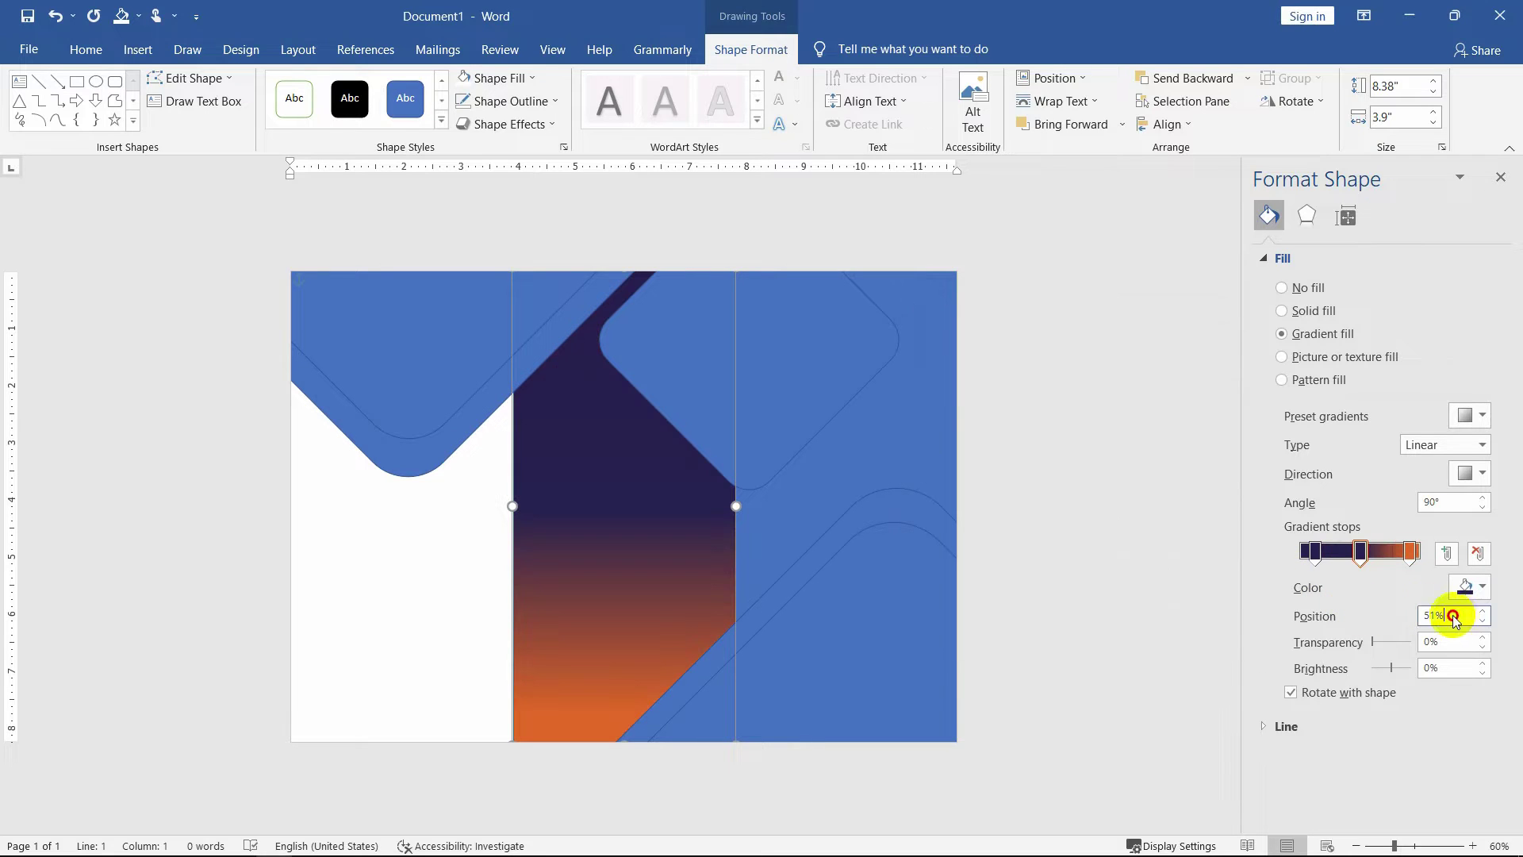
type("60")
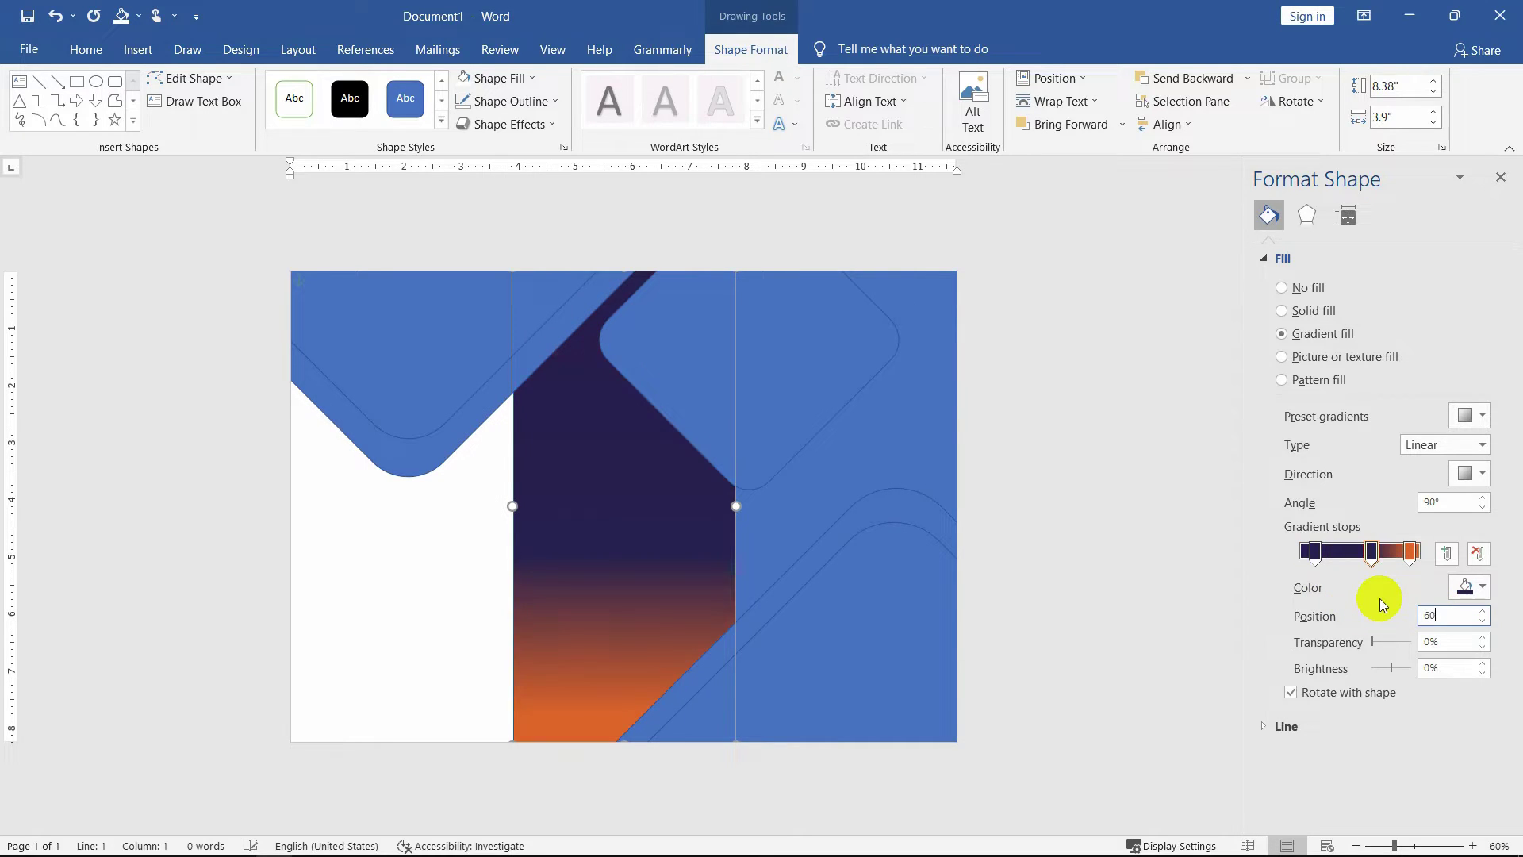
key("Tab")
key("Tab")
type("10")
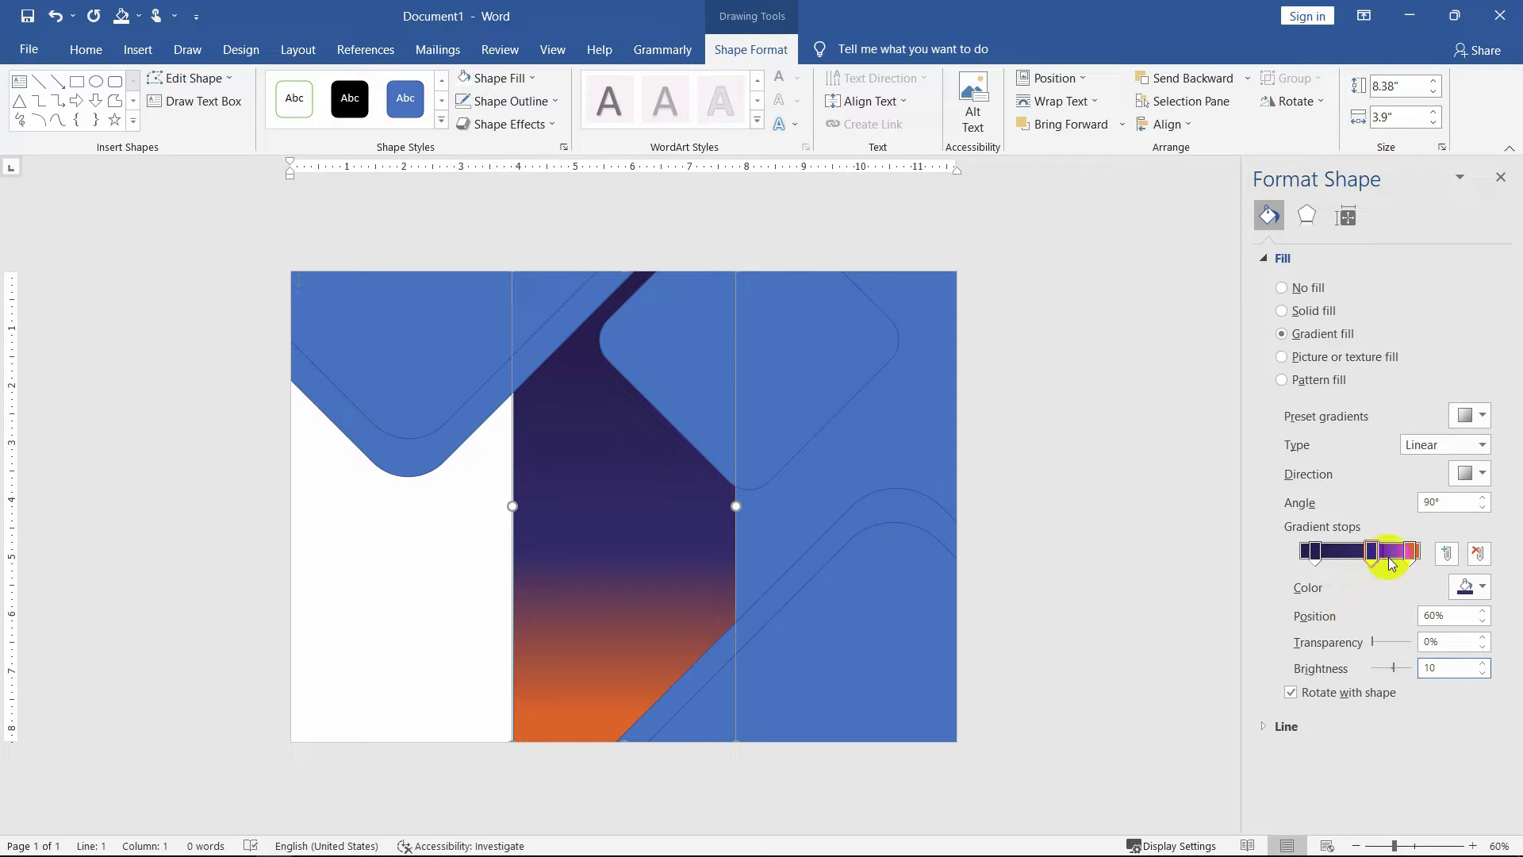
Set the last stop to a dark colour (red 44, green 41) at 100% with 10% brightness.
left_click(1473, 587)
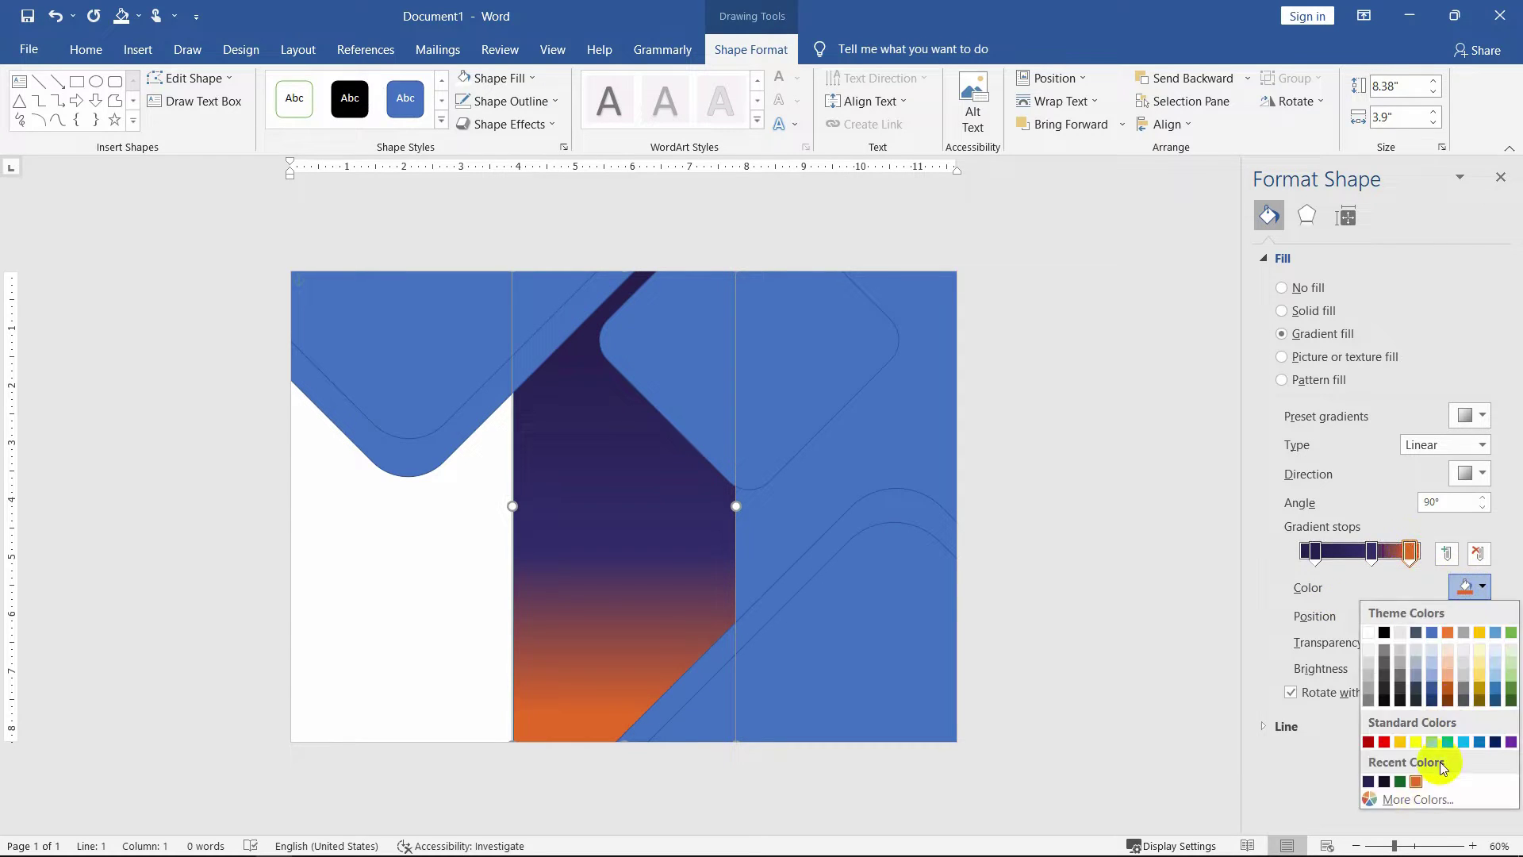
left_click(1387, 802)
double_click(1031, 520)
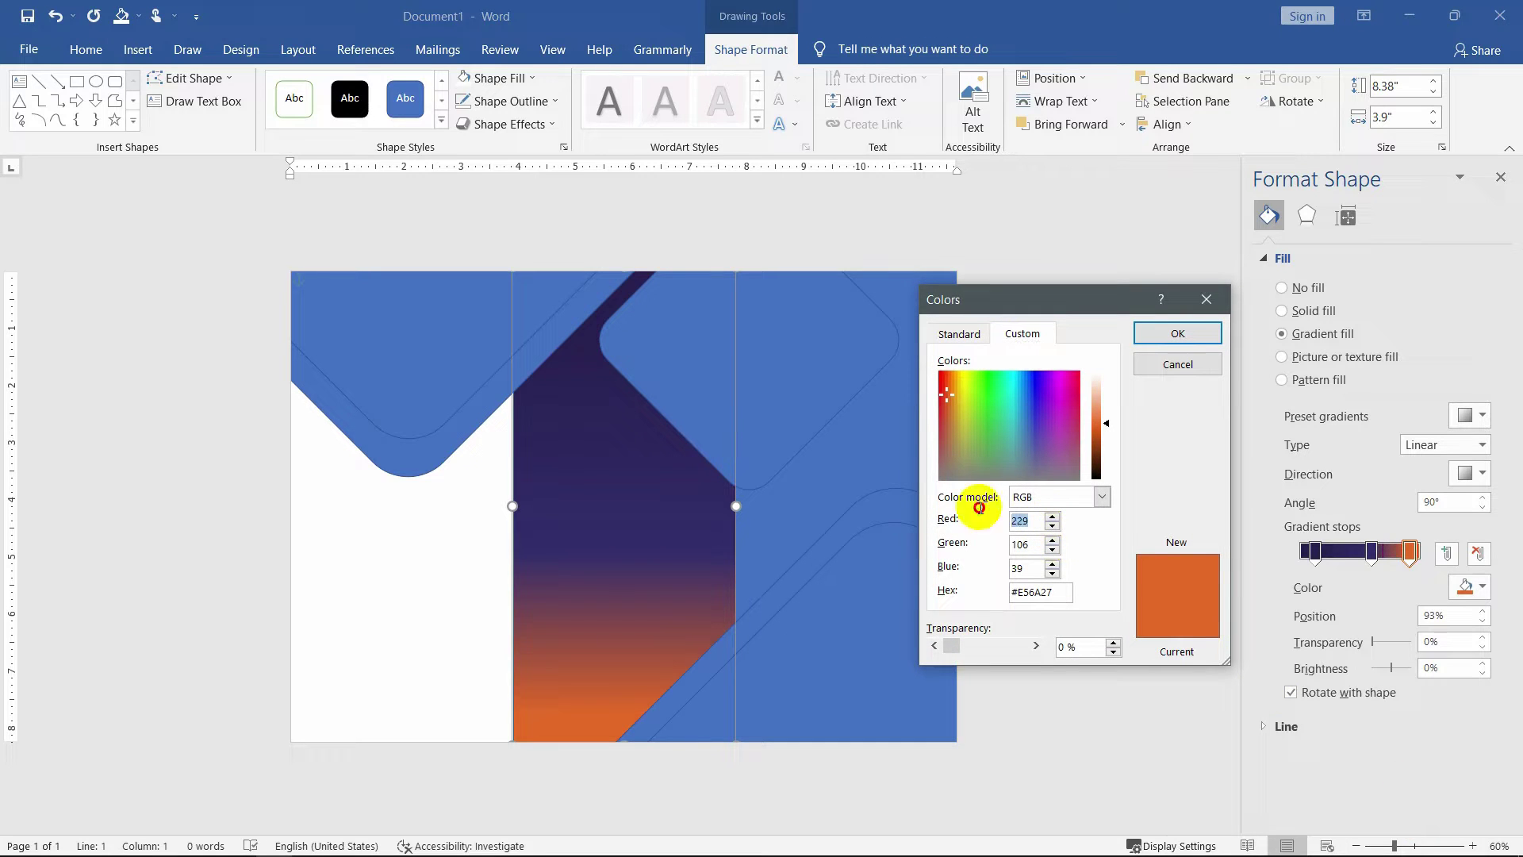
type("44")
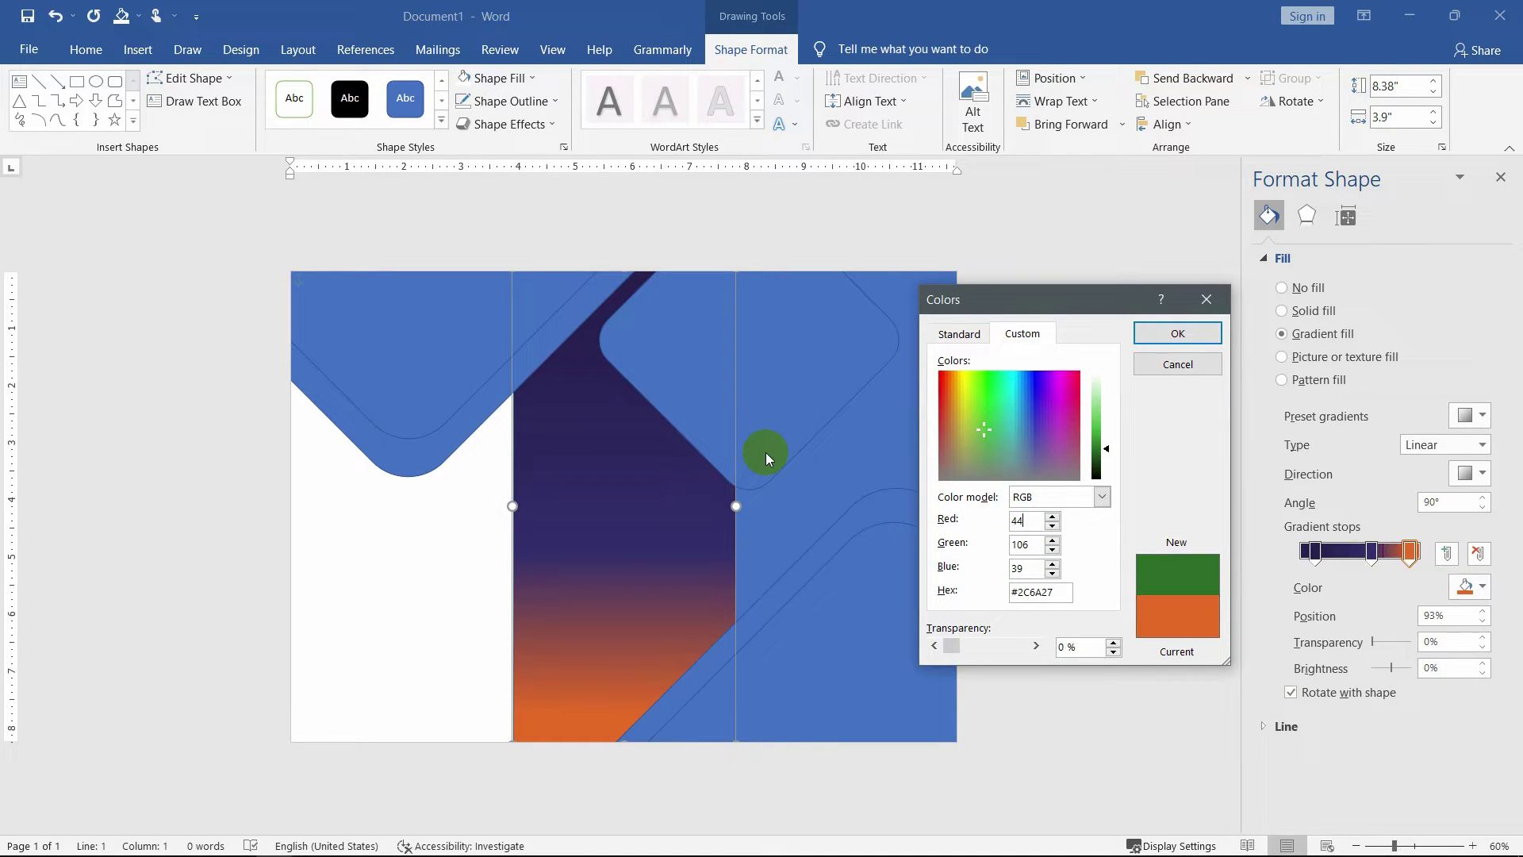
key("Tab")
type("41")
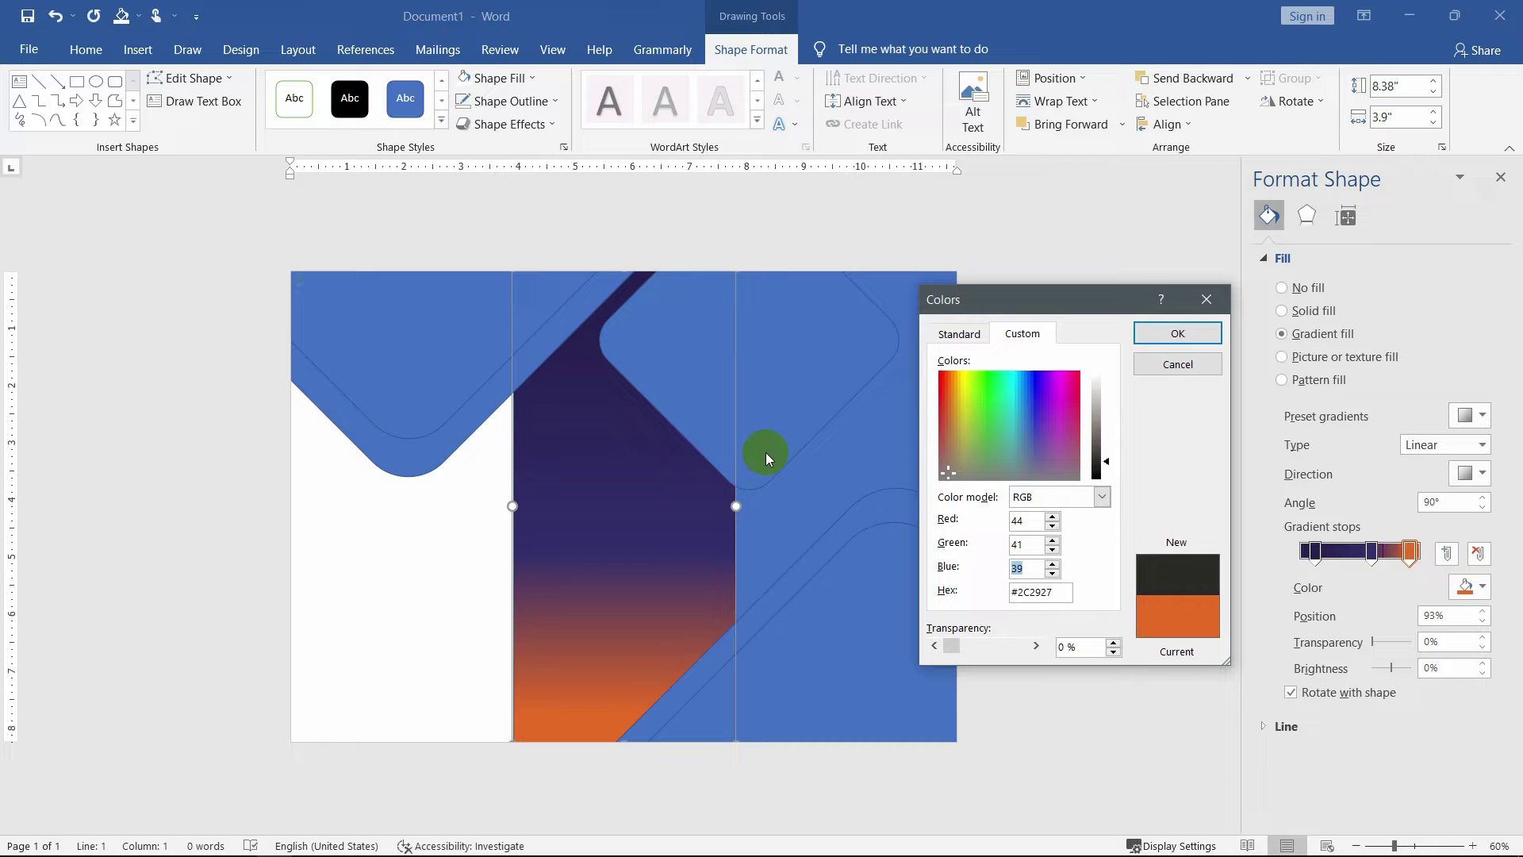
key("Return")
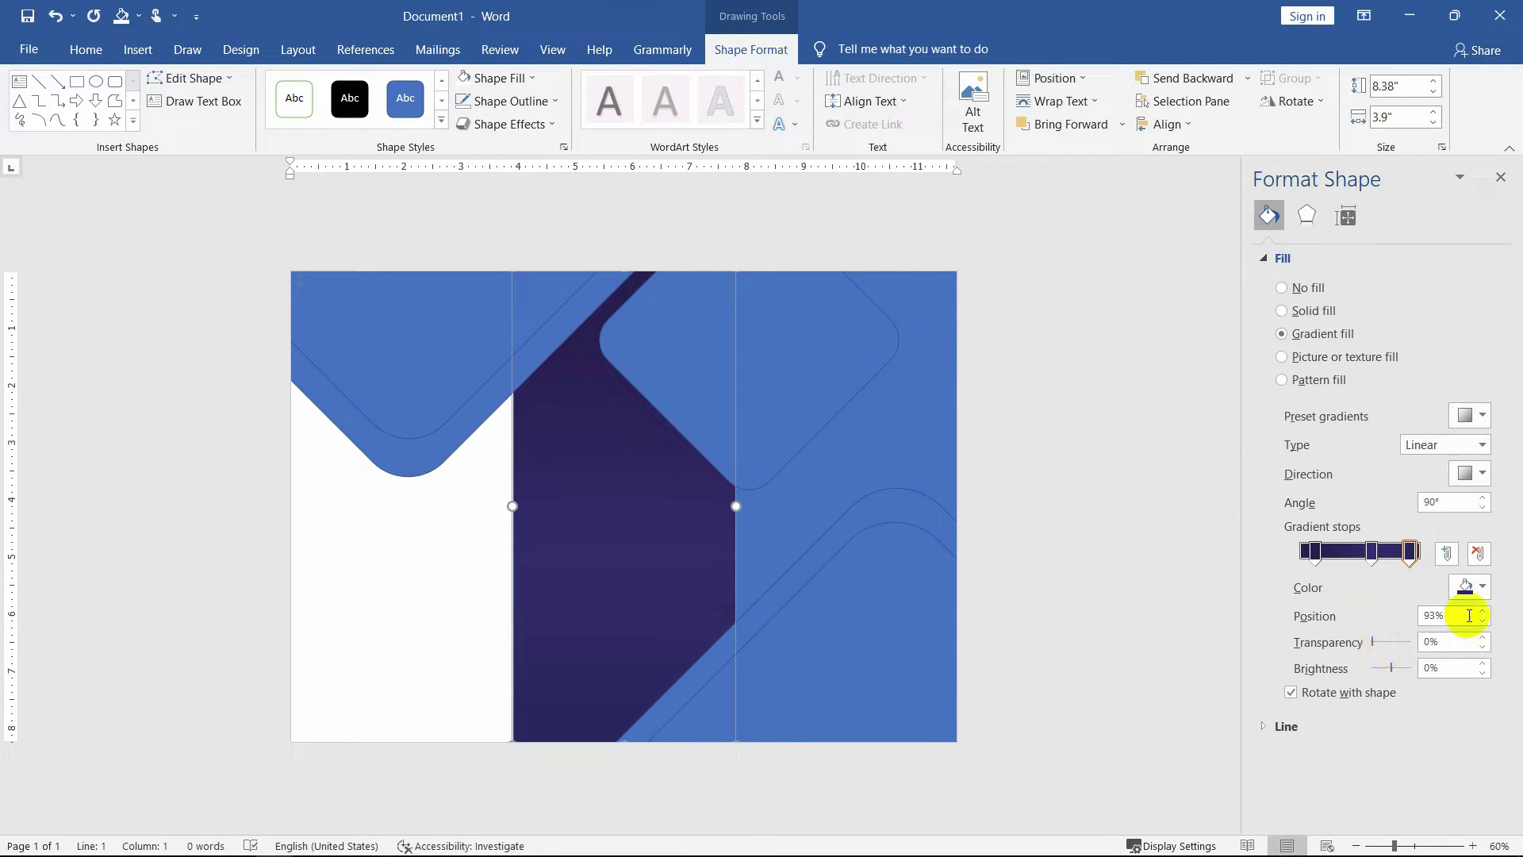
left_click_drag(1411, 560, 1444, 553)
left_click(1444, 668)
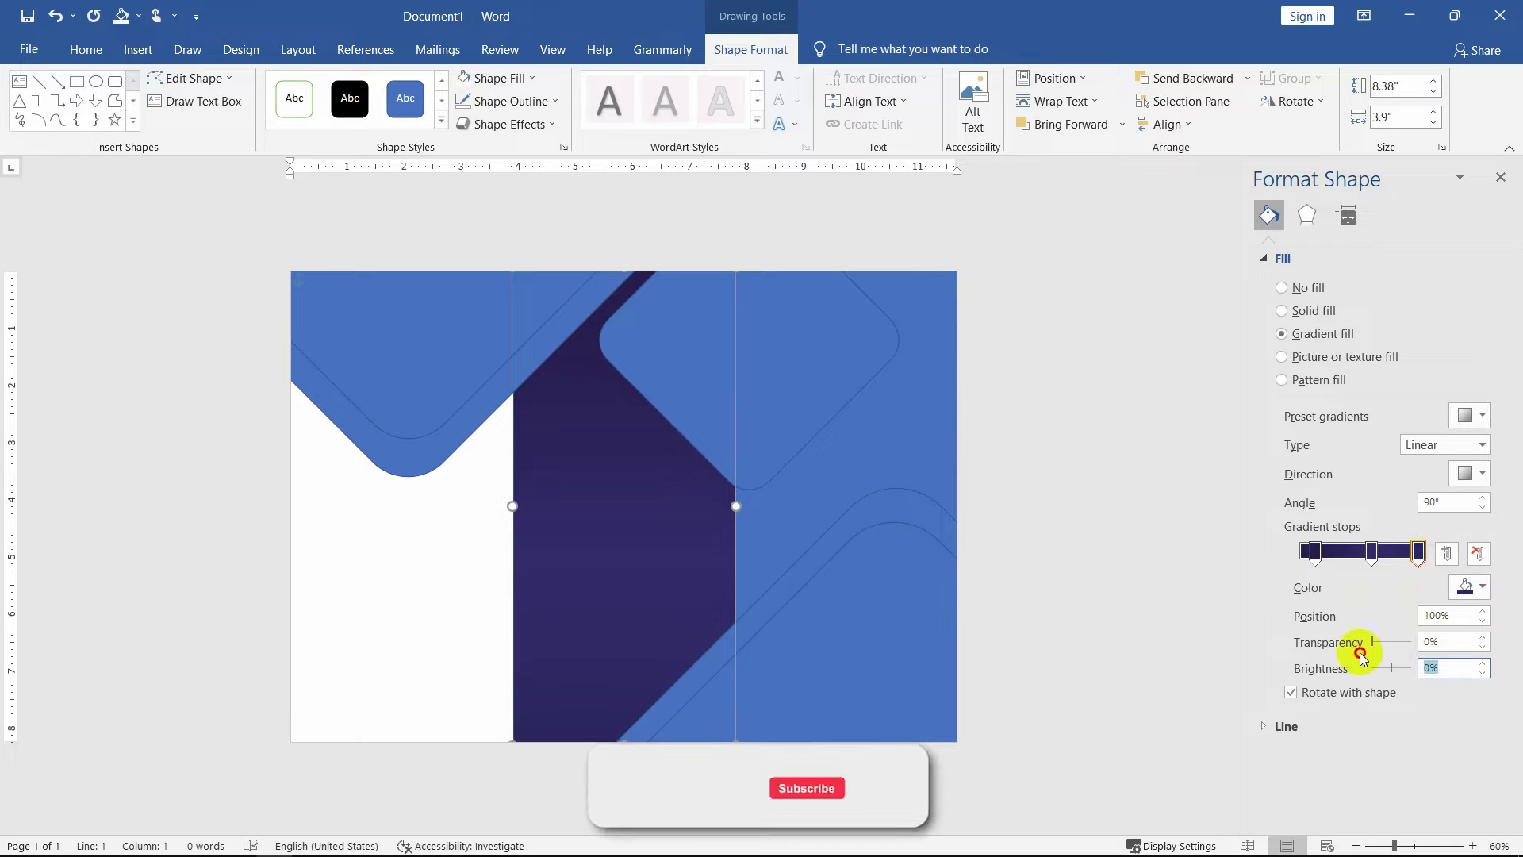
type("10")
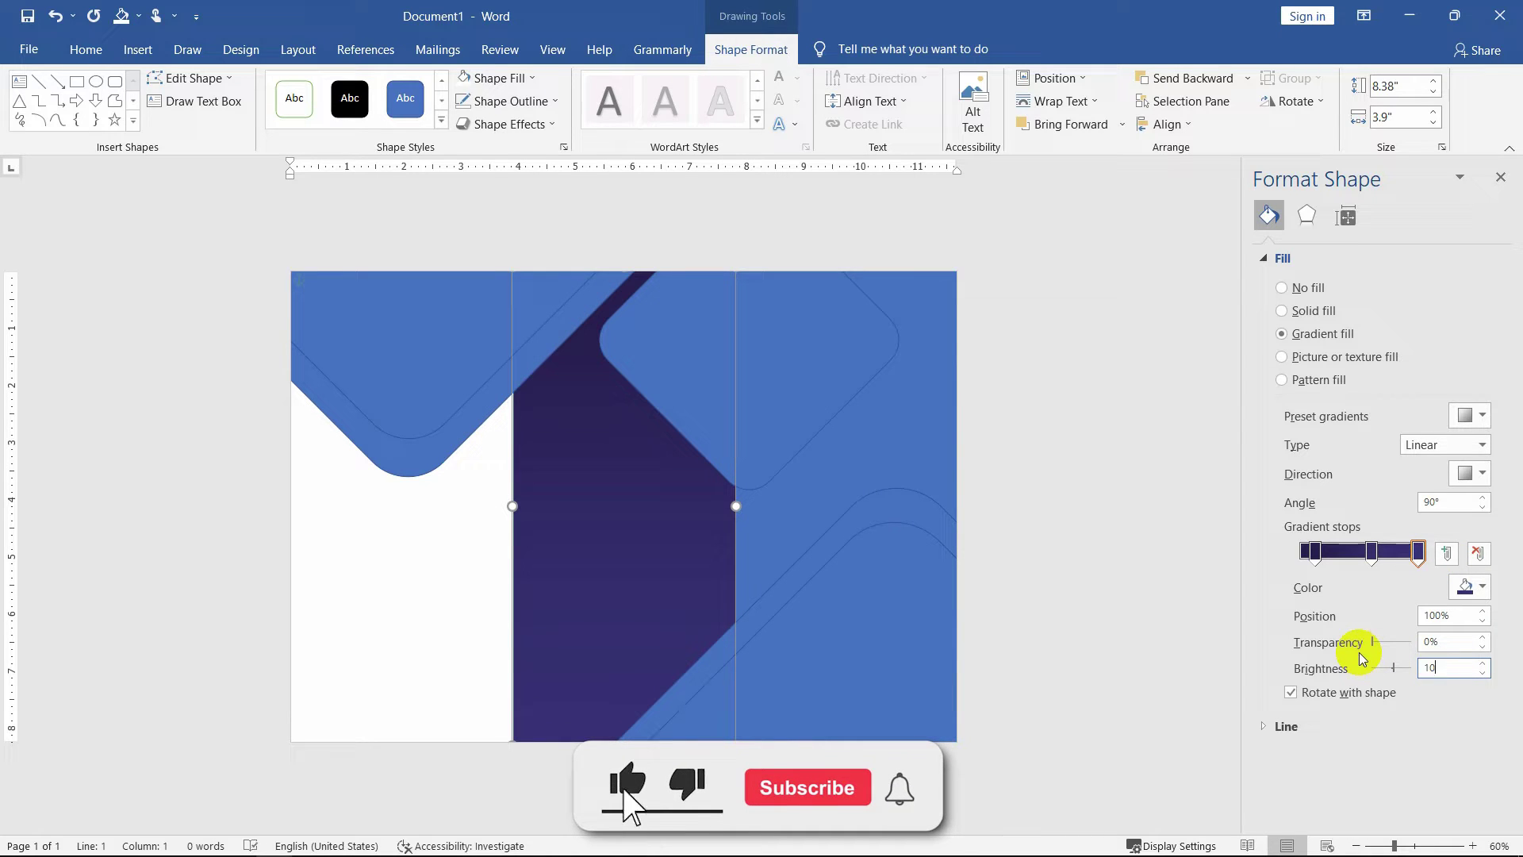
key("Tab")
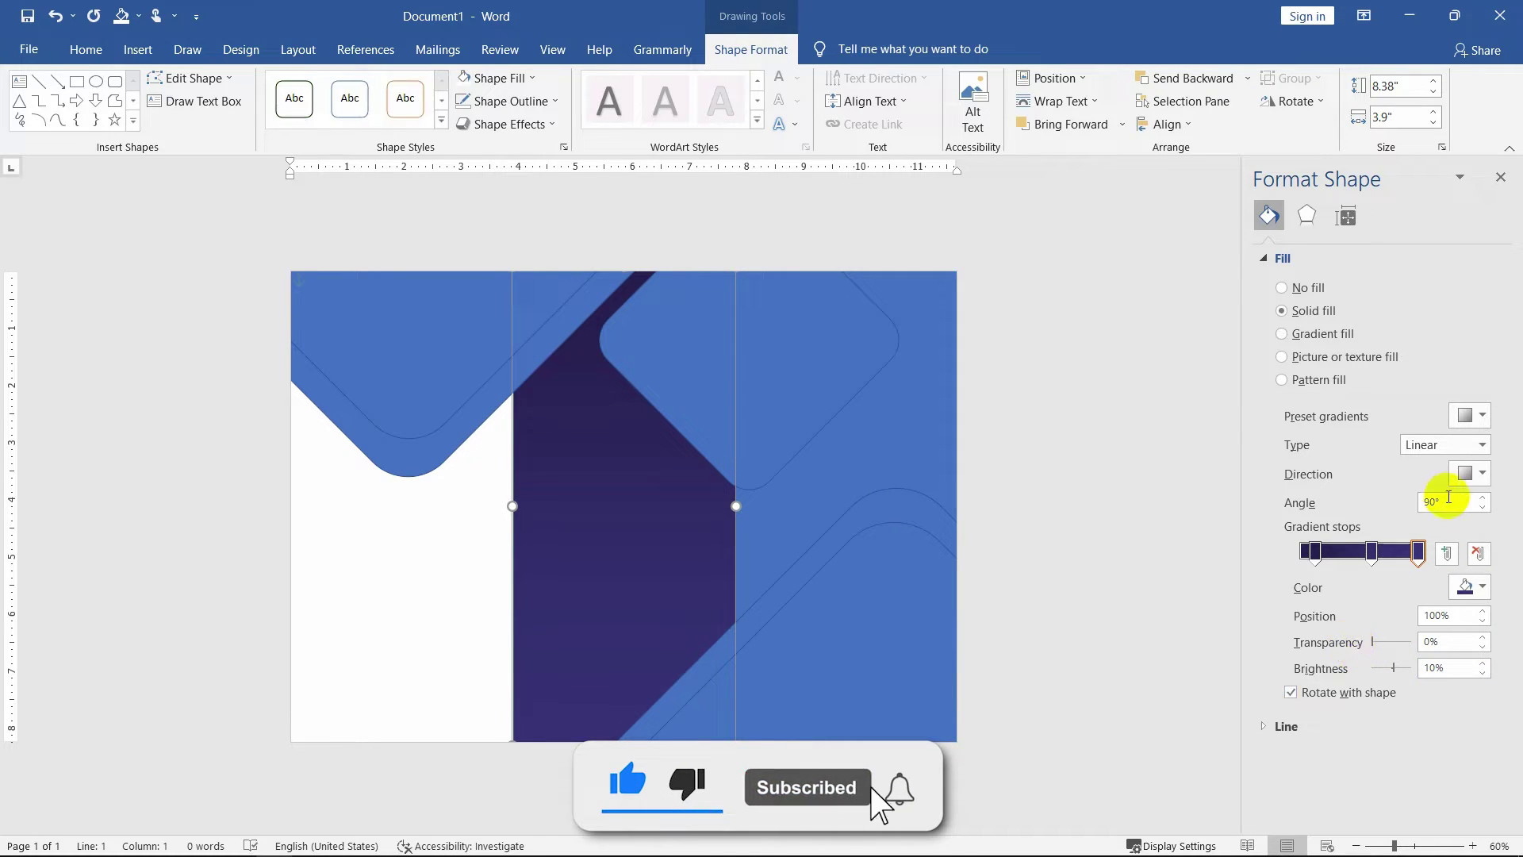
Change the gradient angle to 0° and deselect the shape.
left_click_drag(1477, 502, 1357, 496)
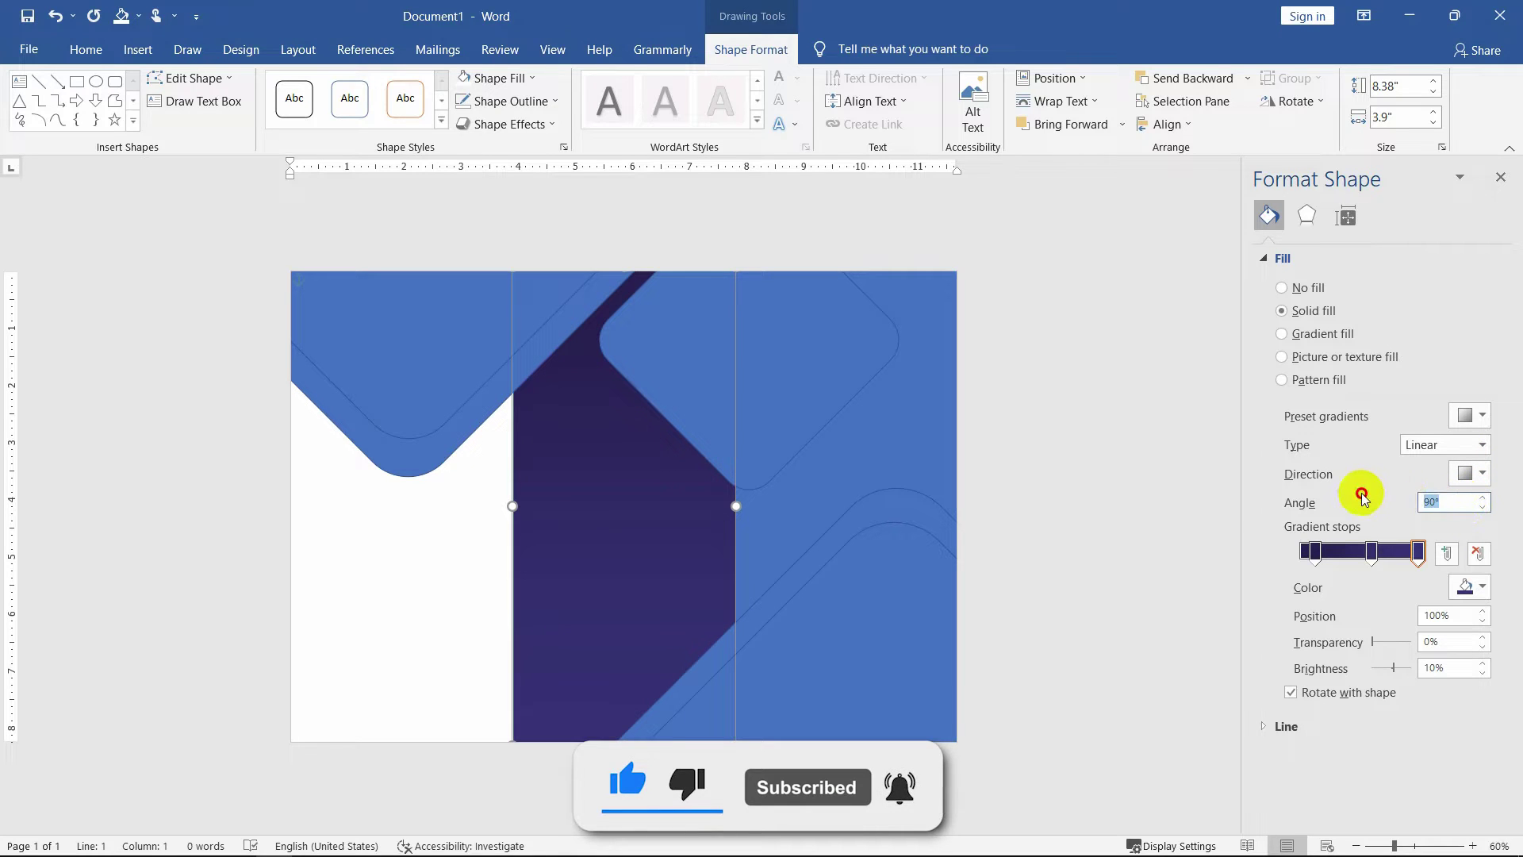
type("0")
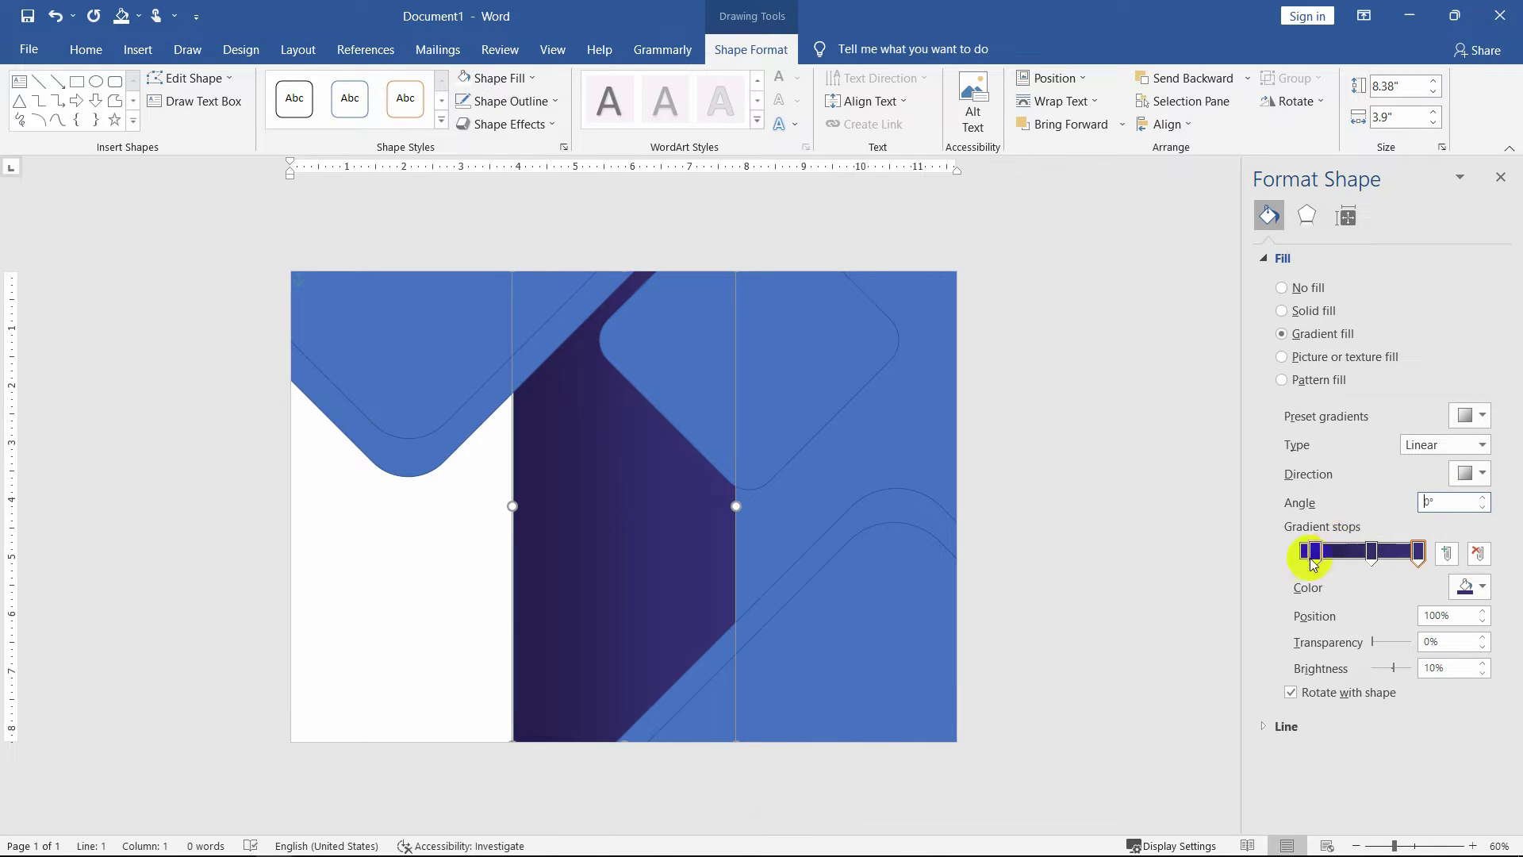
left_click(1155, 545)
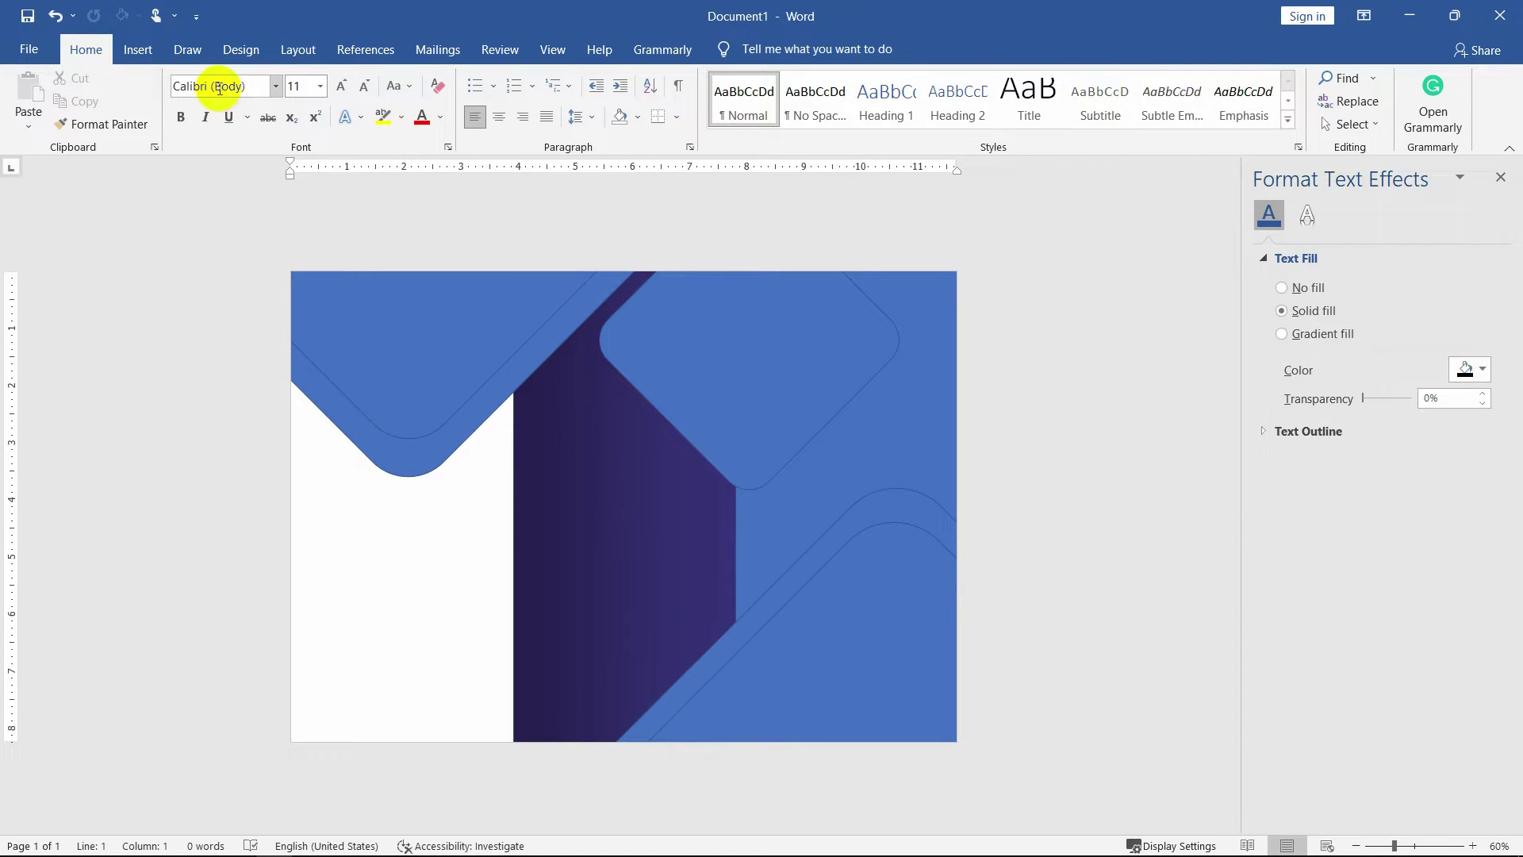
Open the Selection Pane, hide Rectangle 13, and select Rectangle 5 on the page.
left_click(1333, 123)
left_click(1325, 221)
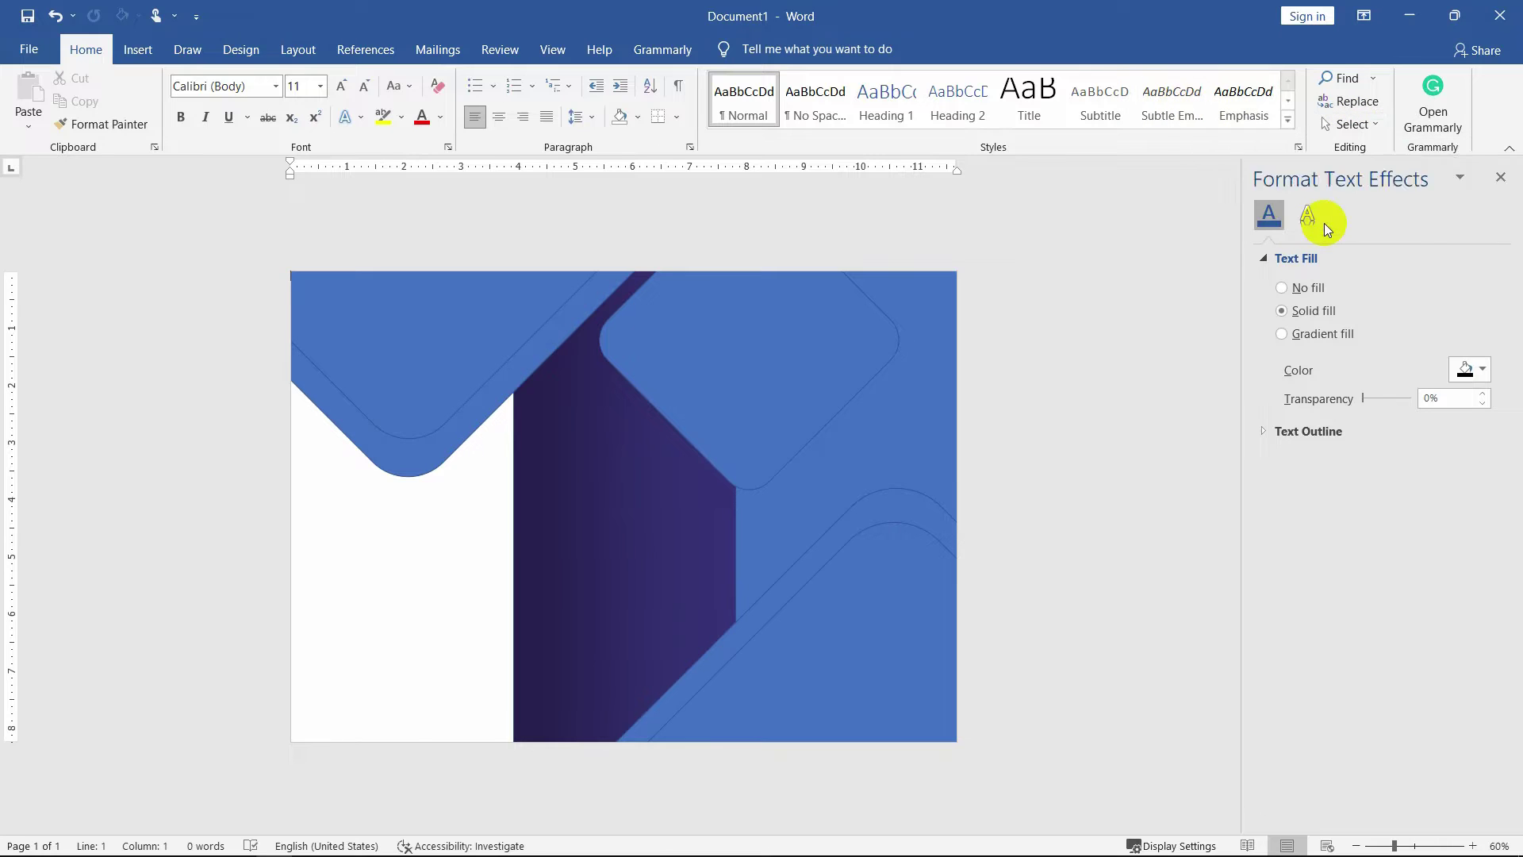
left_click(777, 430)
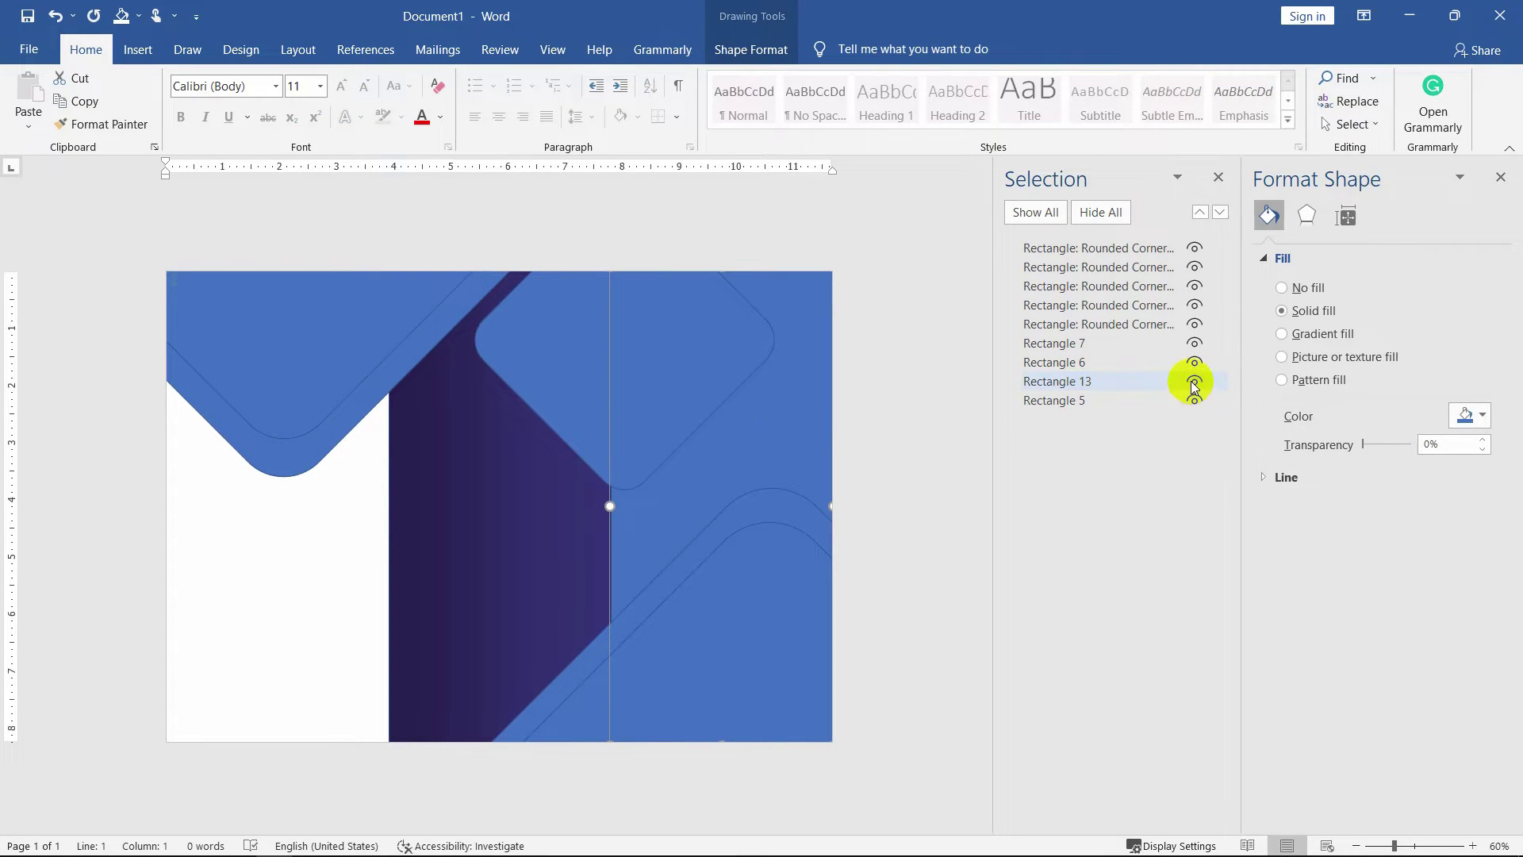
left_click(779, 430)
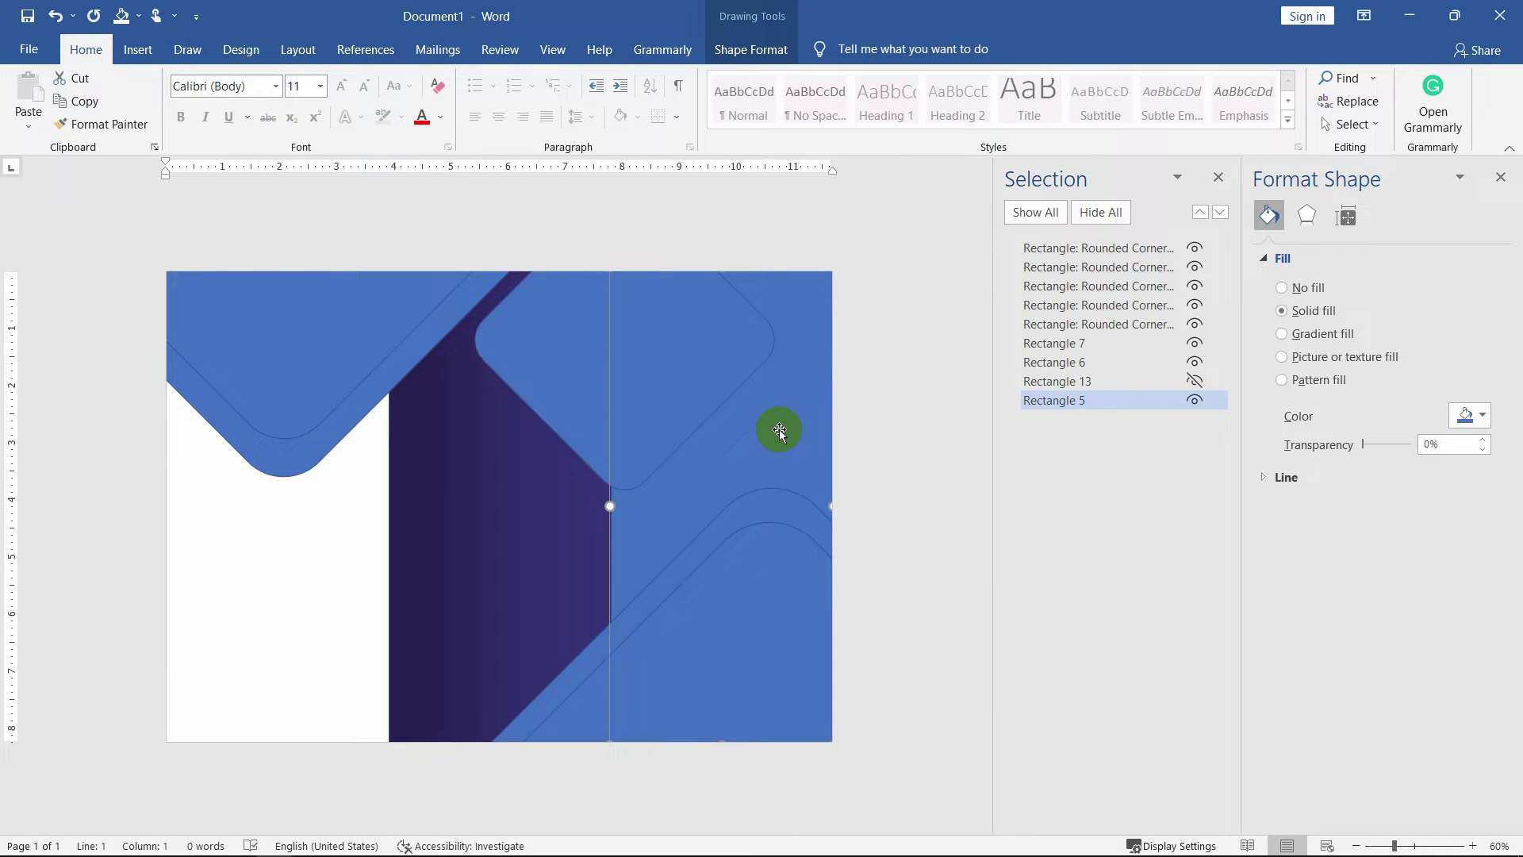
left_click(794, 455)
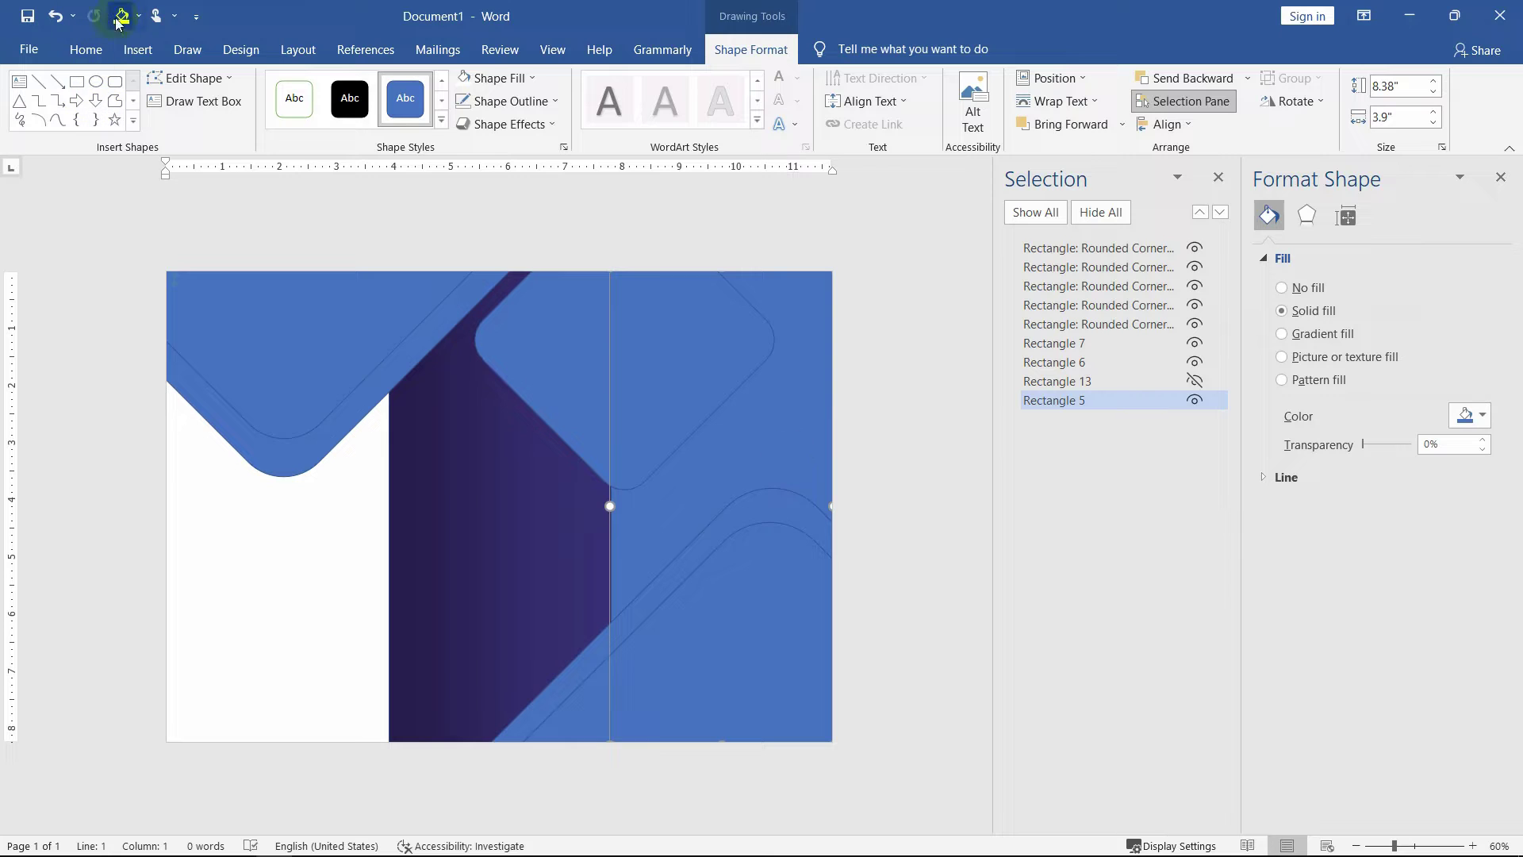
left_click(137, 49)
Insert the city building photo from this computer.
left_click(228, 95)
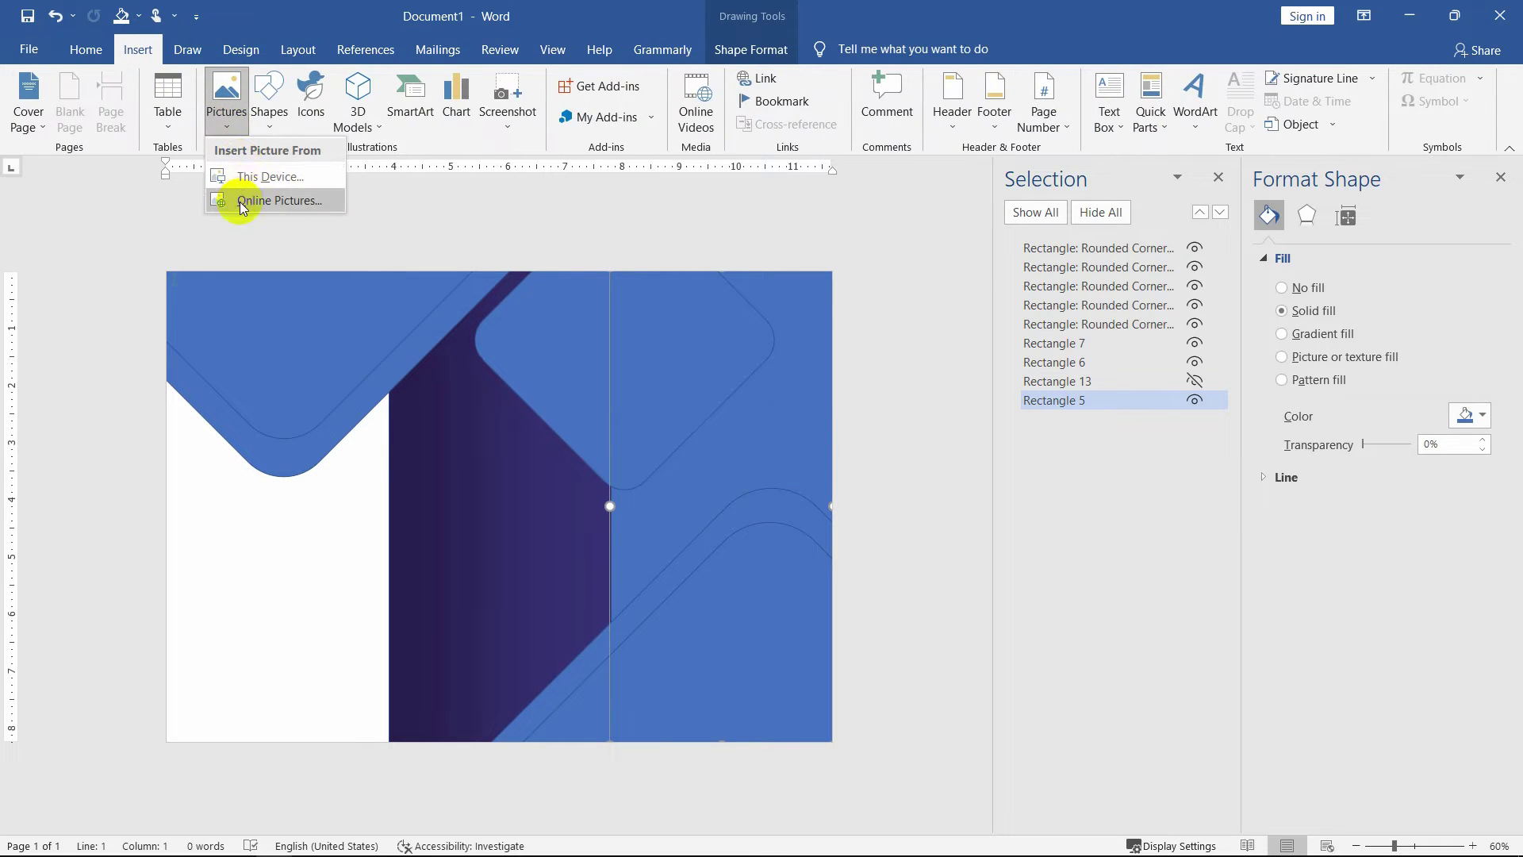
left_click(242, 196)
double_click(371, 201)
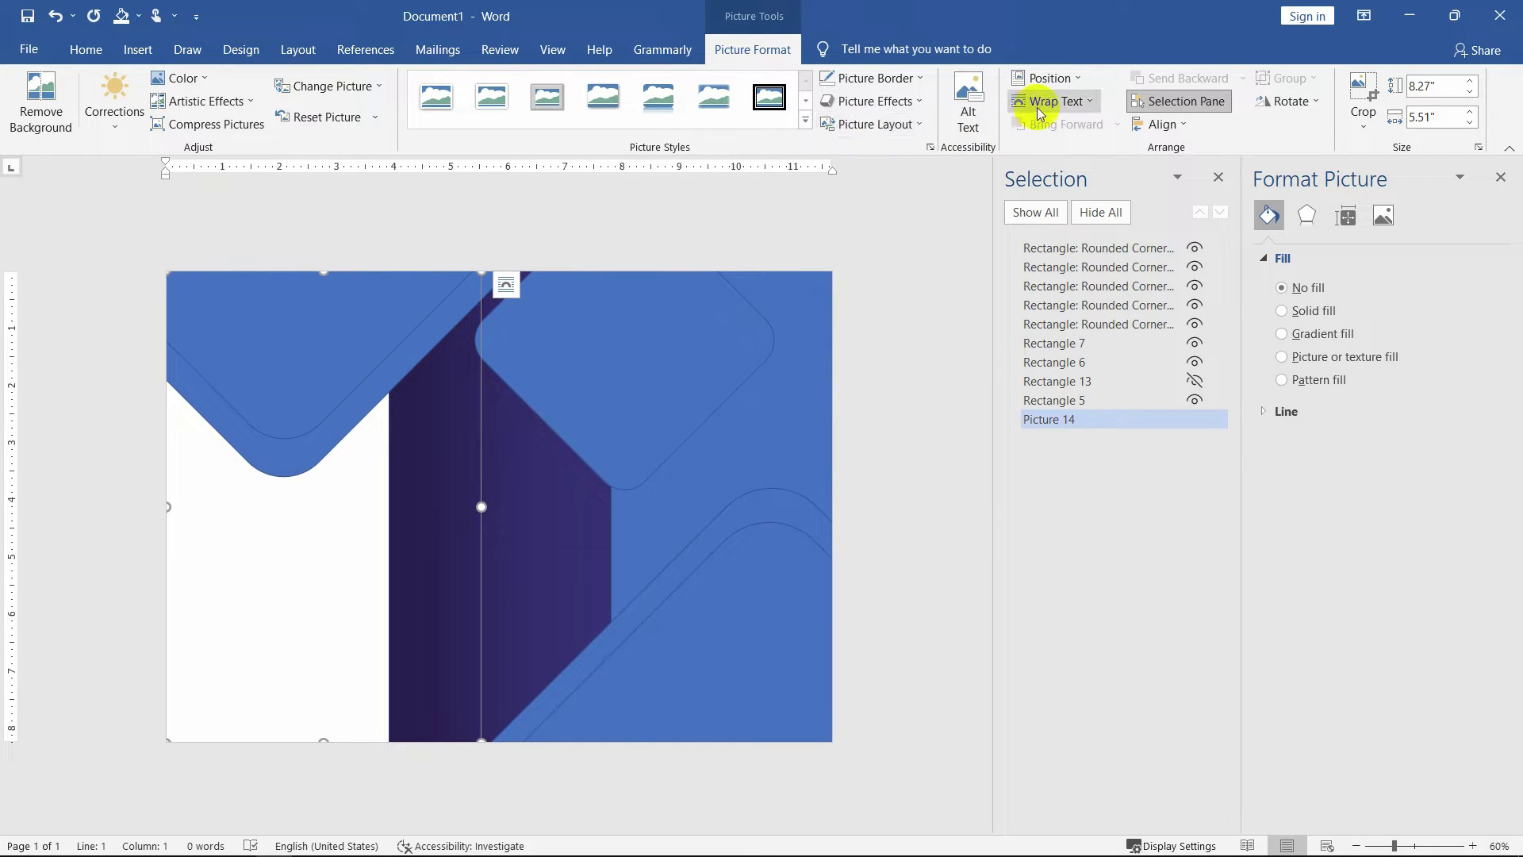
Picture-fill Rectangle 5 with the city building photo, then show and select Rectangle 13 again.
left_click(1023, 399)
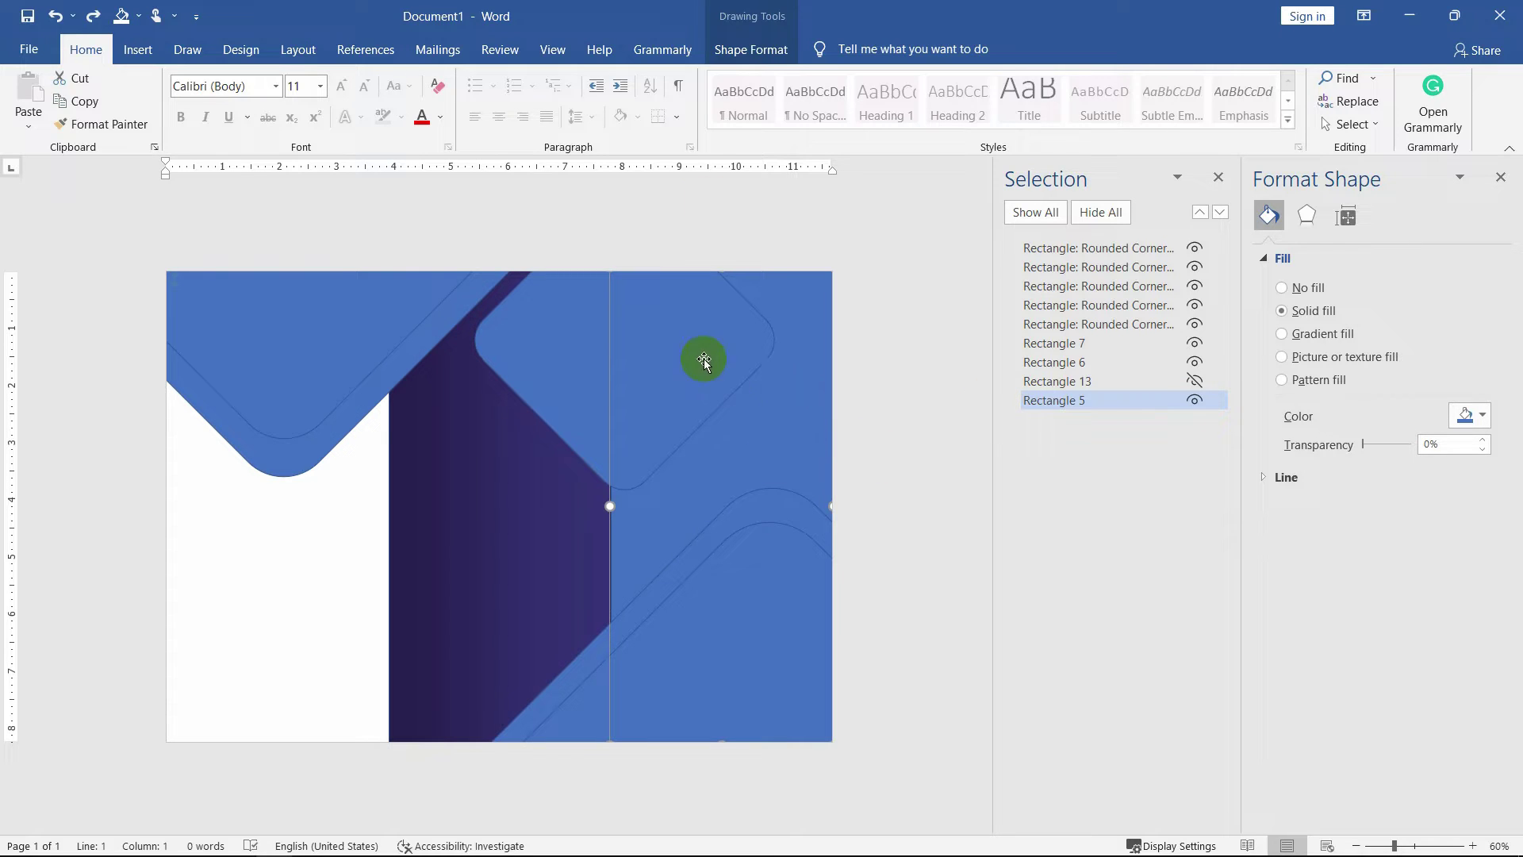
left_click(750, 50)
left_click(500, 77)
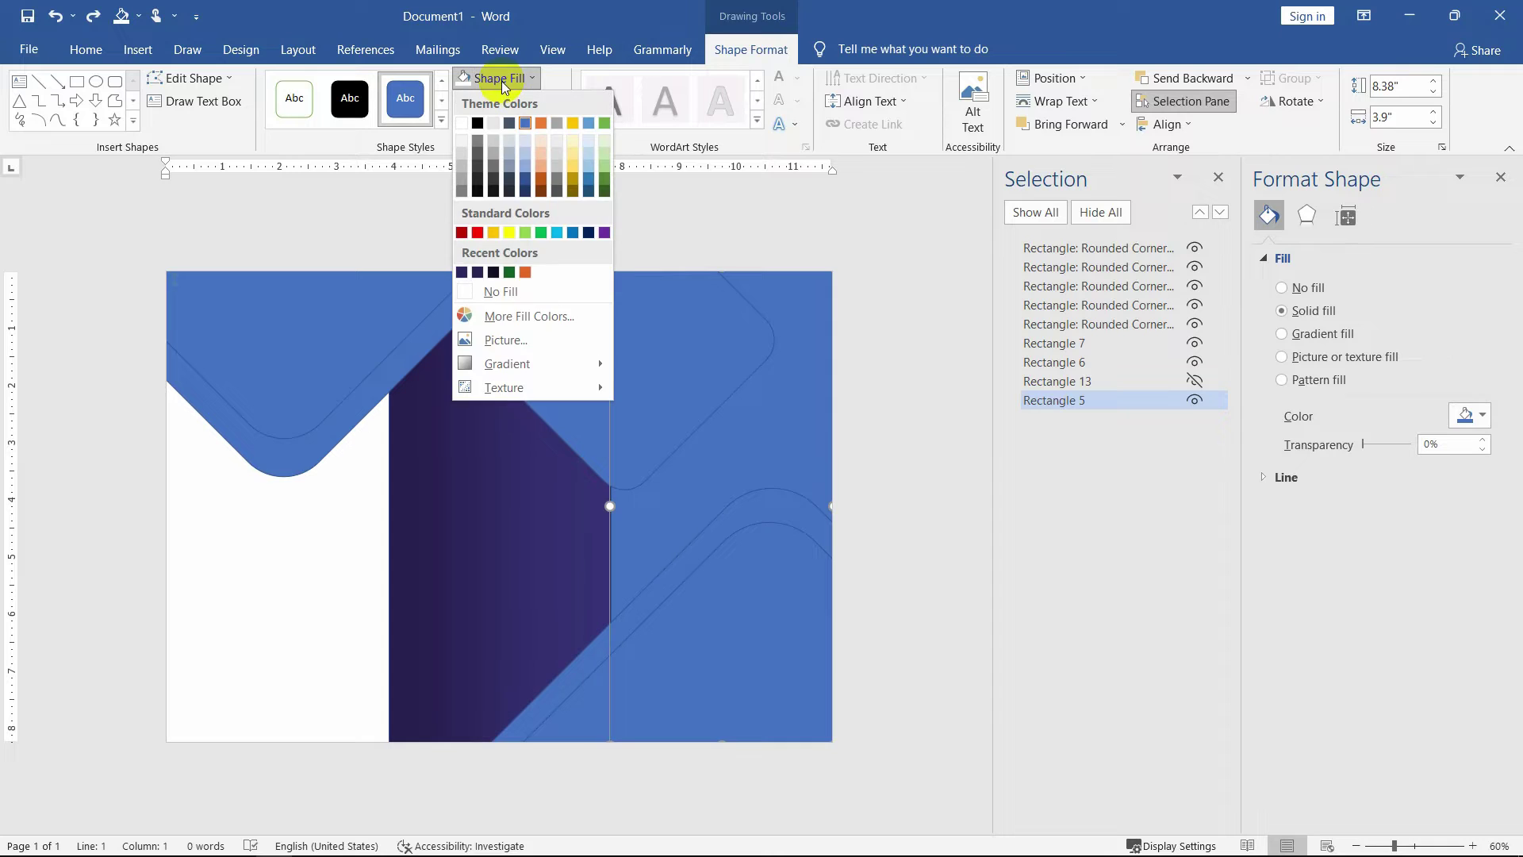
left_click(521, 339)
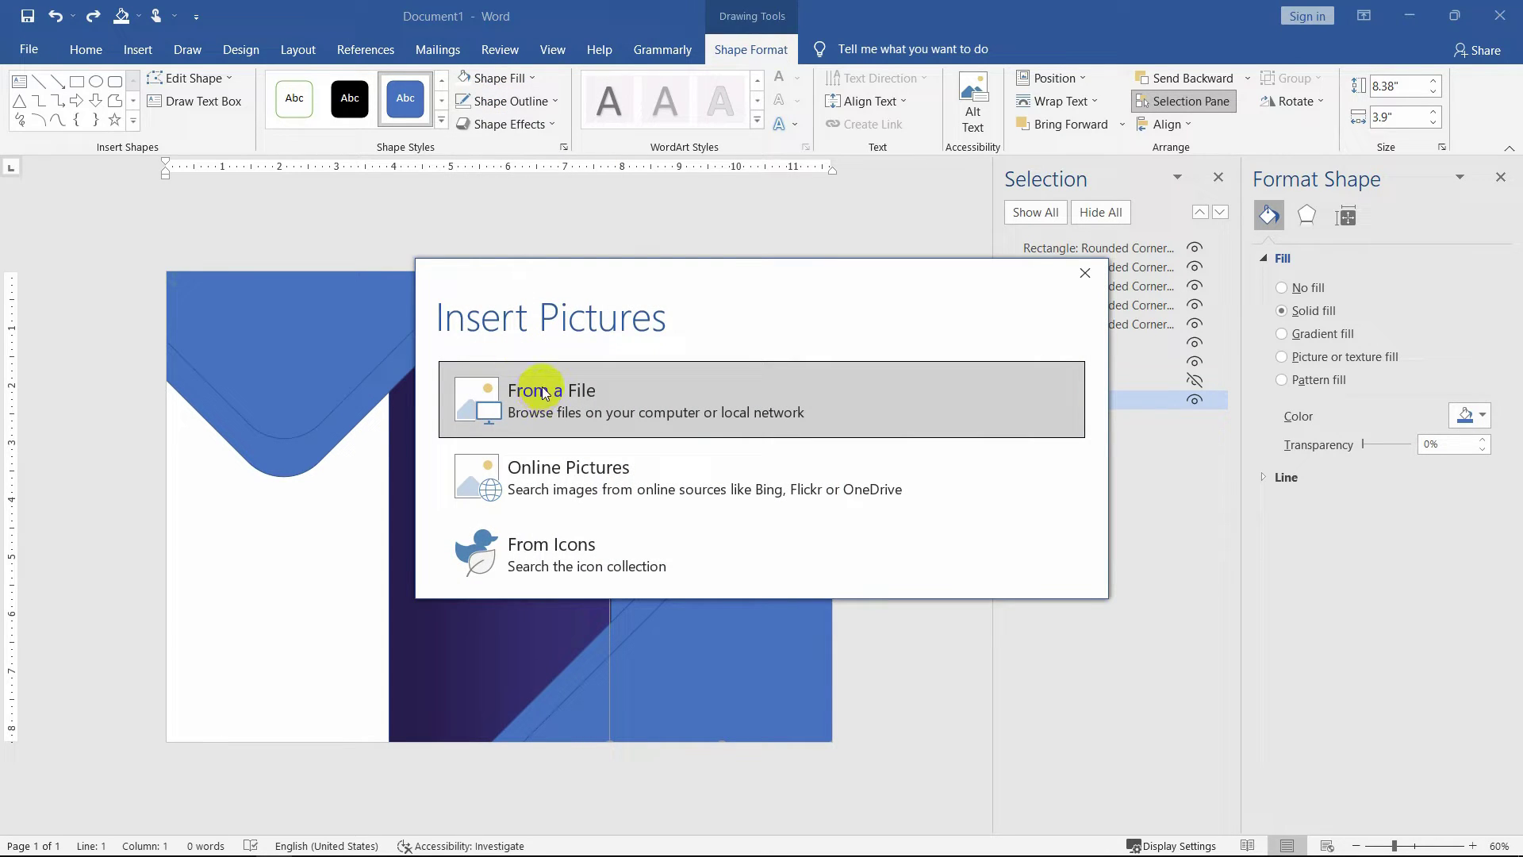
left_click(544, 391)
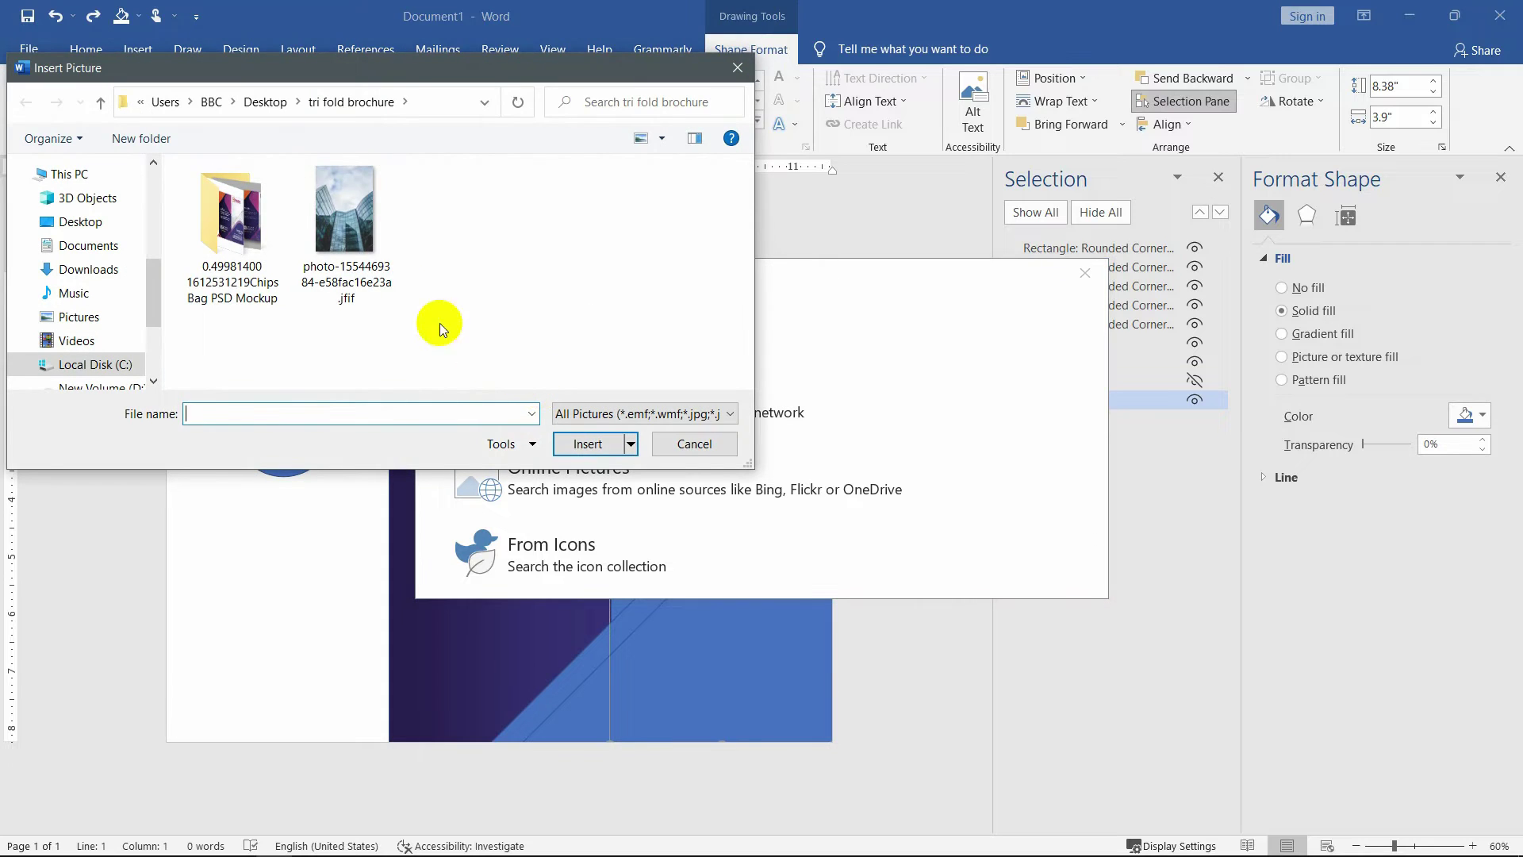
left_click(341, 202)
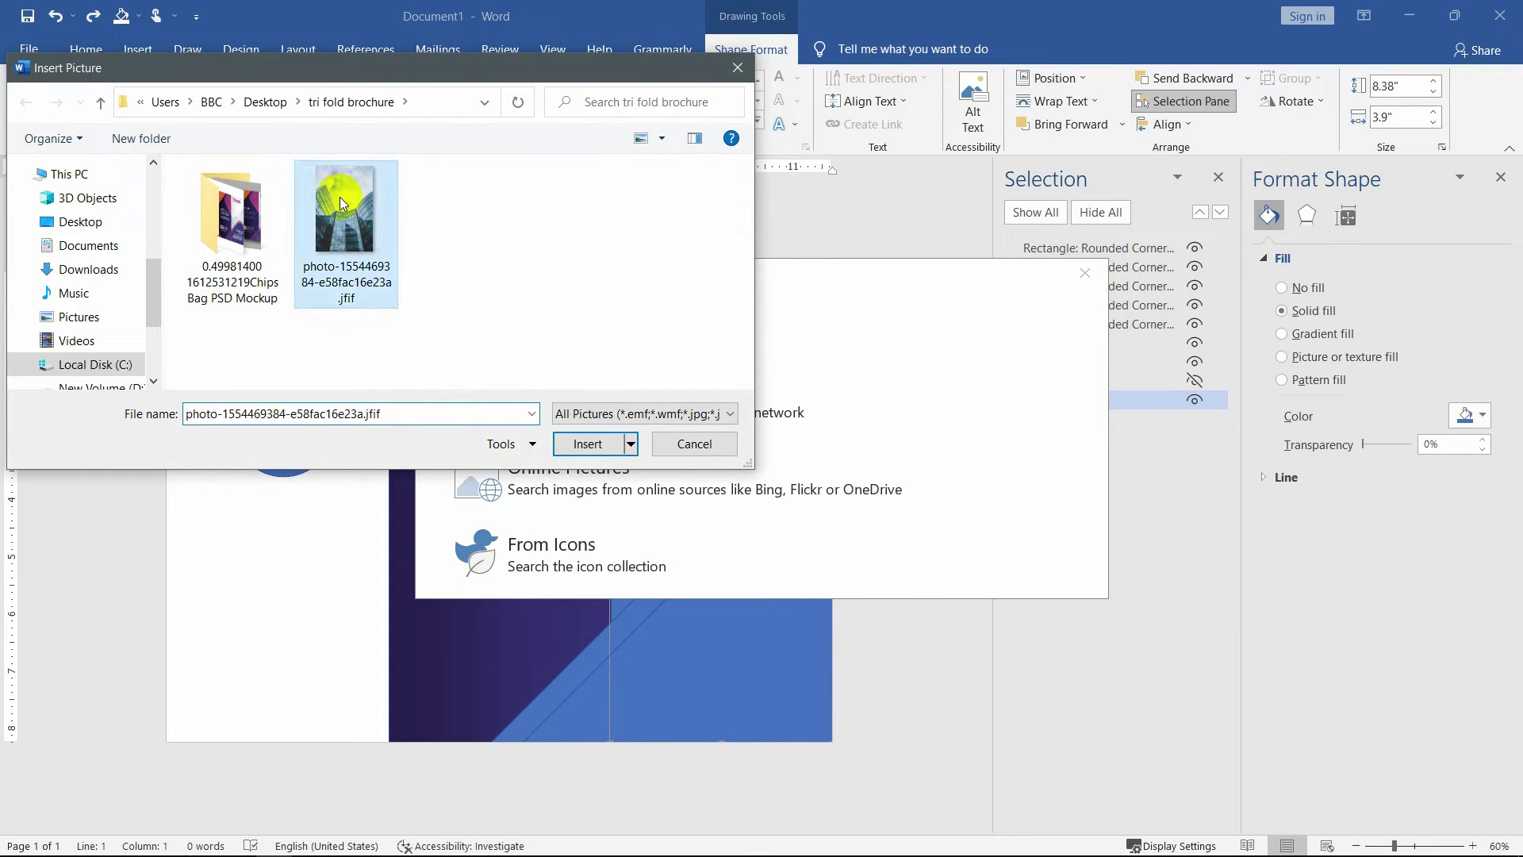
left_click(569, 444)
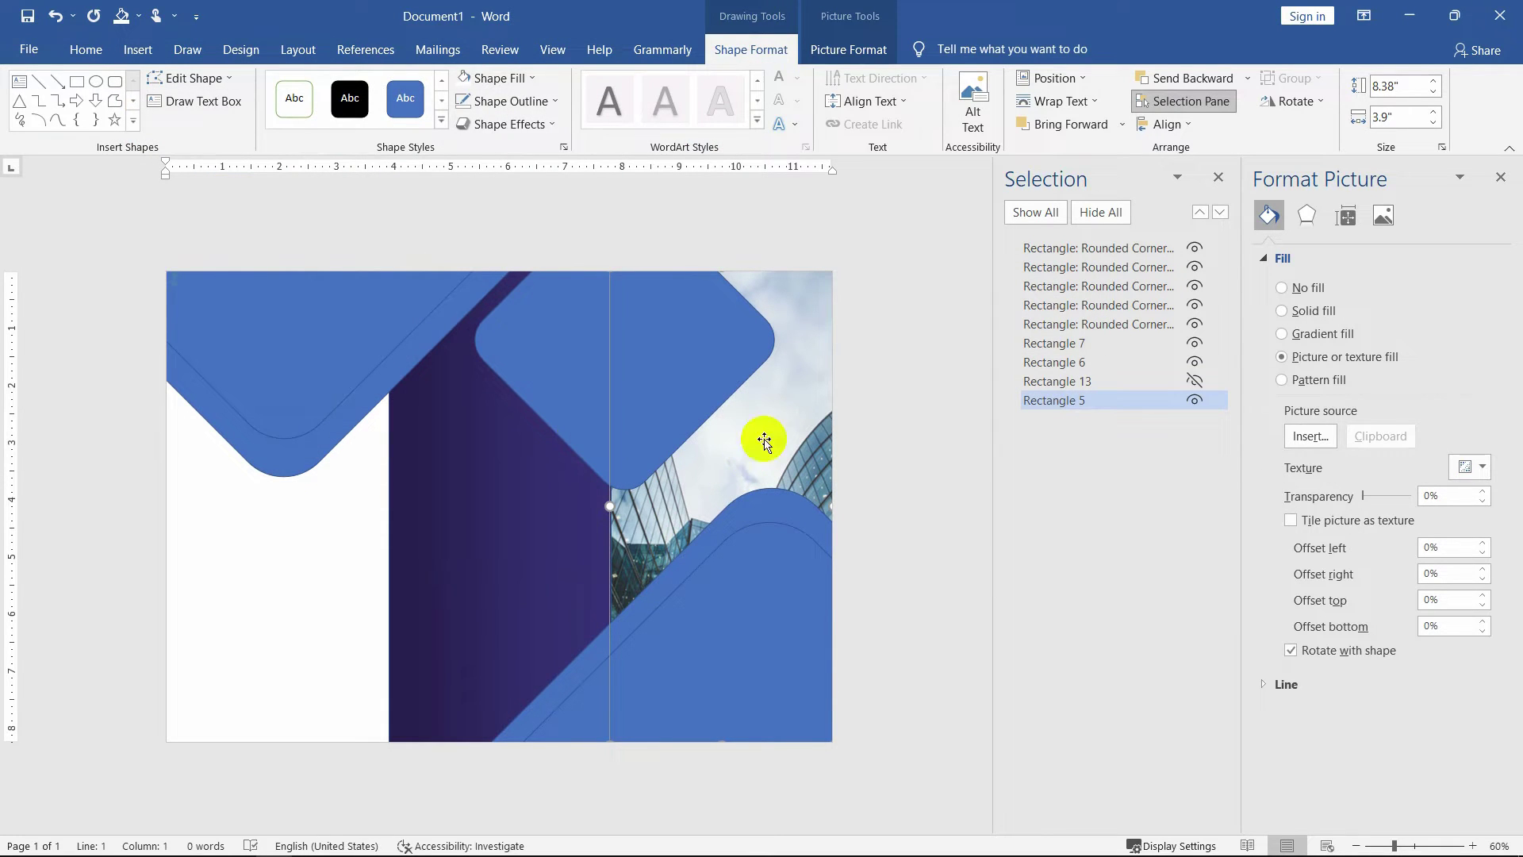
left_click(1195, 380)
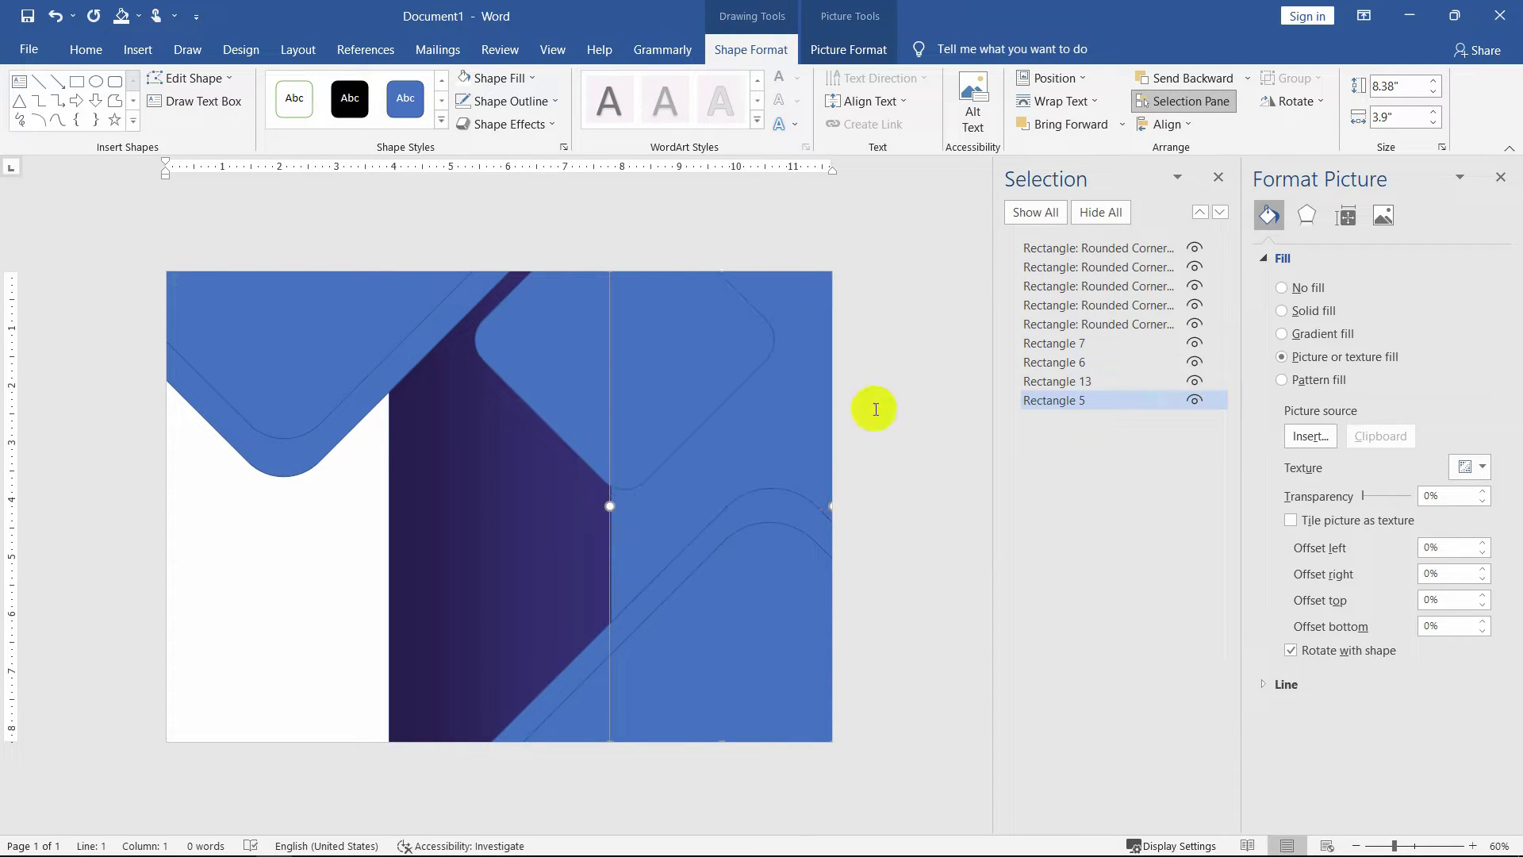
left_click(778, 446)
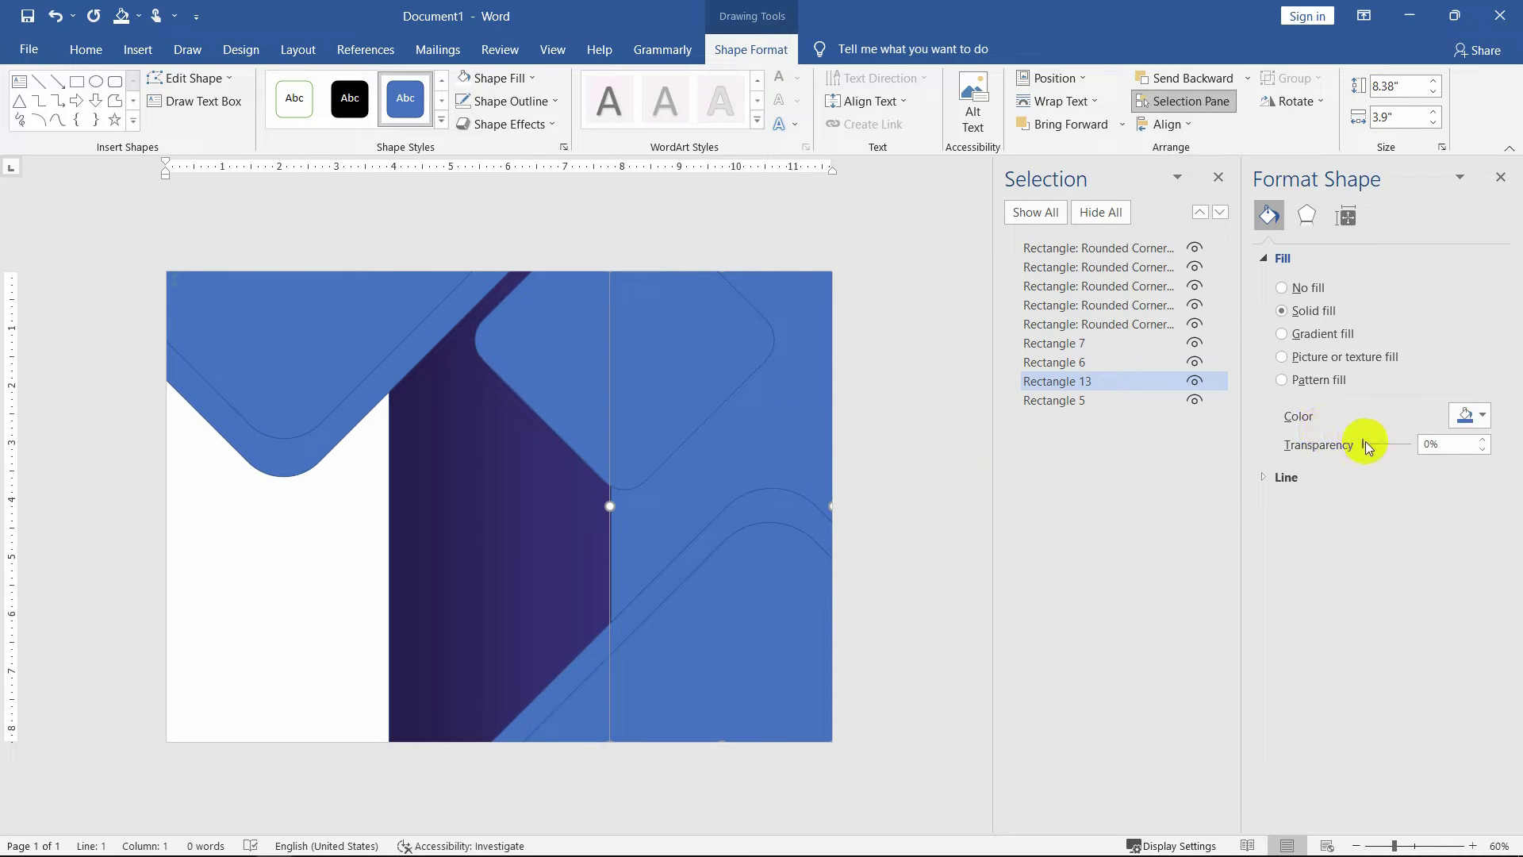
Fill Rectangle 13 with white at 26% transparency.
left_click(1463, 415)
left_click(1372, 457)
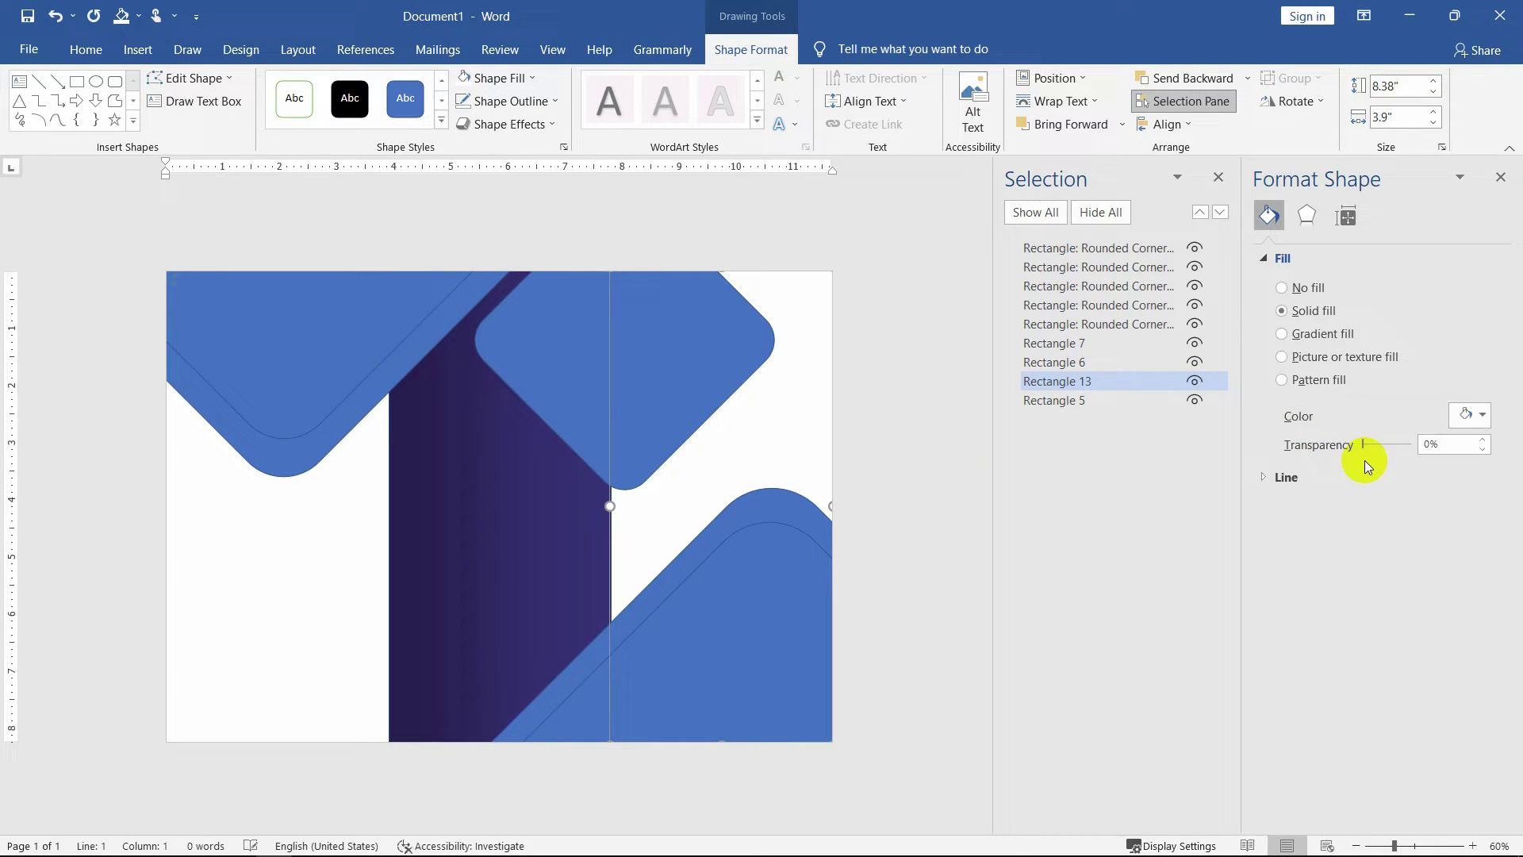
left_click(1447, 446)
type("26")
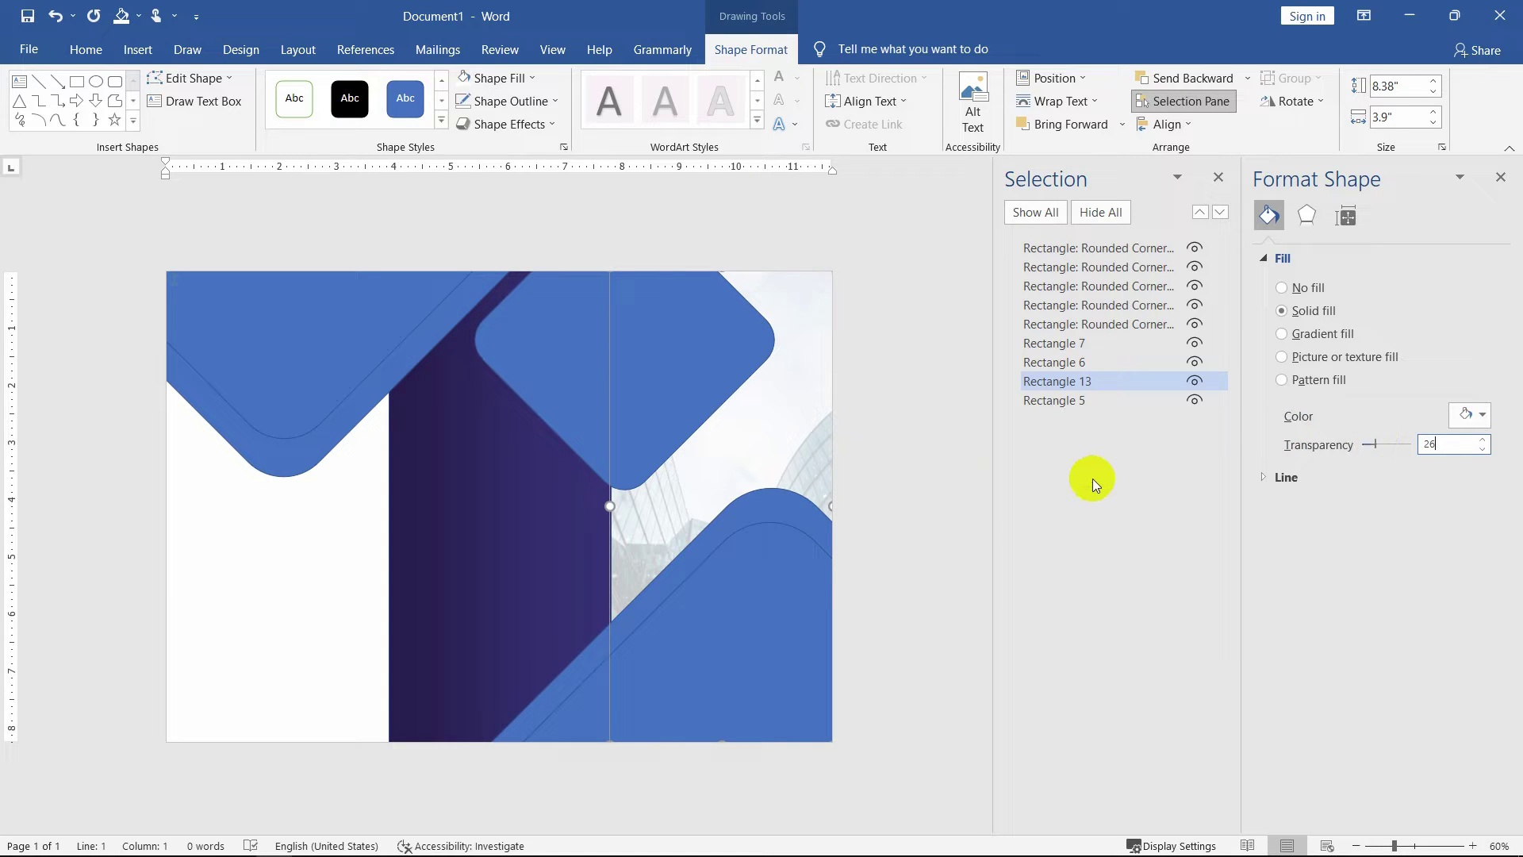
left_click(924, 522)
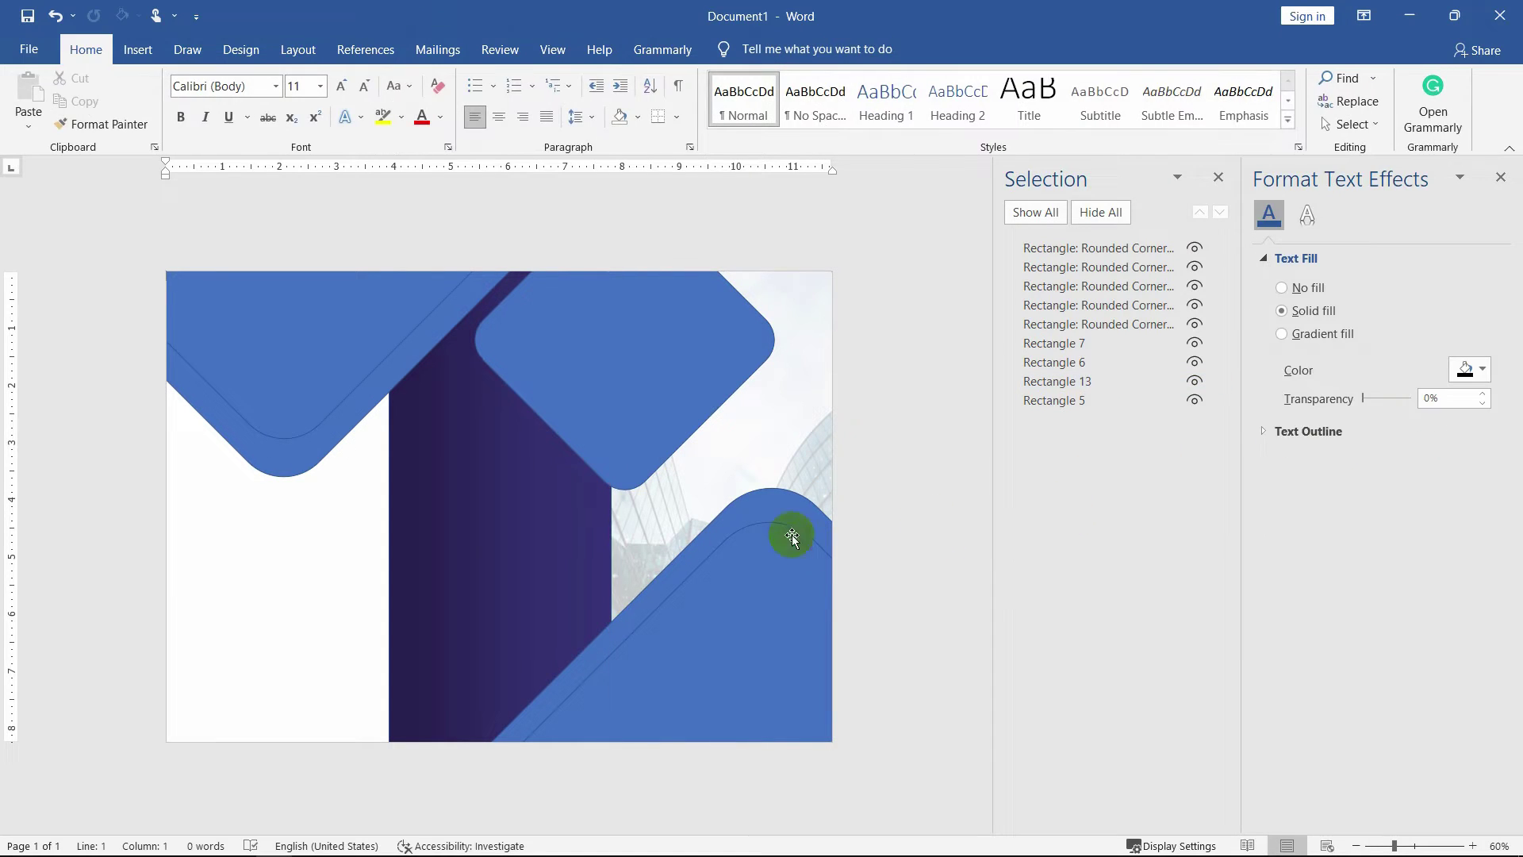
Move Rectangle 6, the purple gradient shape, to the bottom of the Selection pane stack.
left_click(1055, 388)
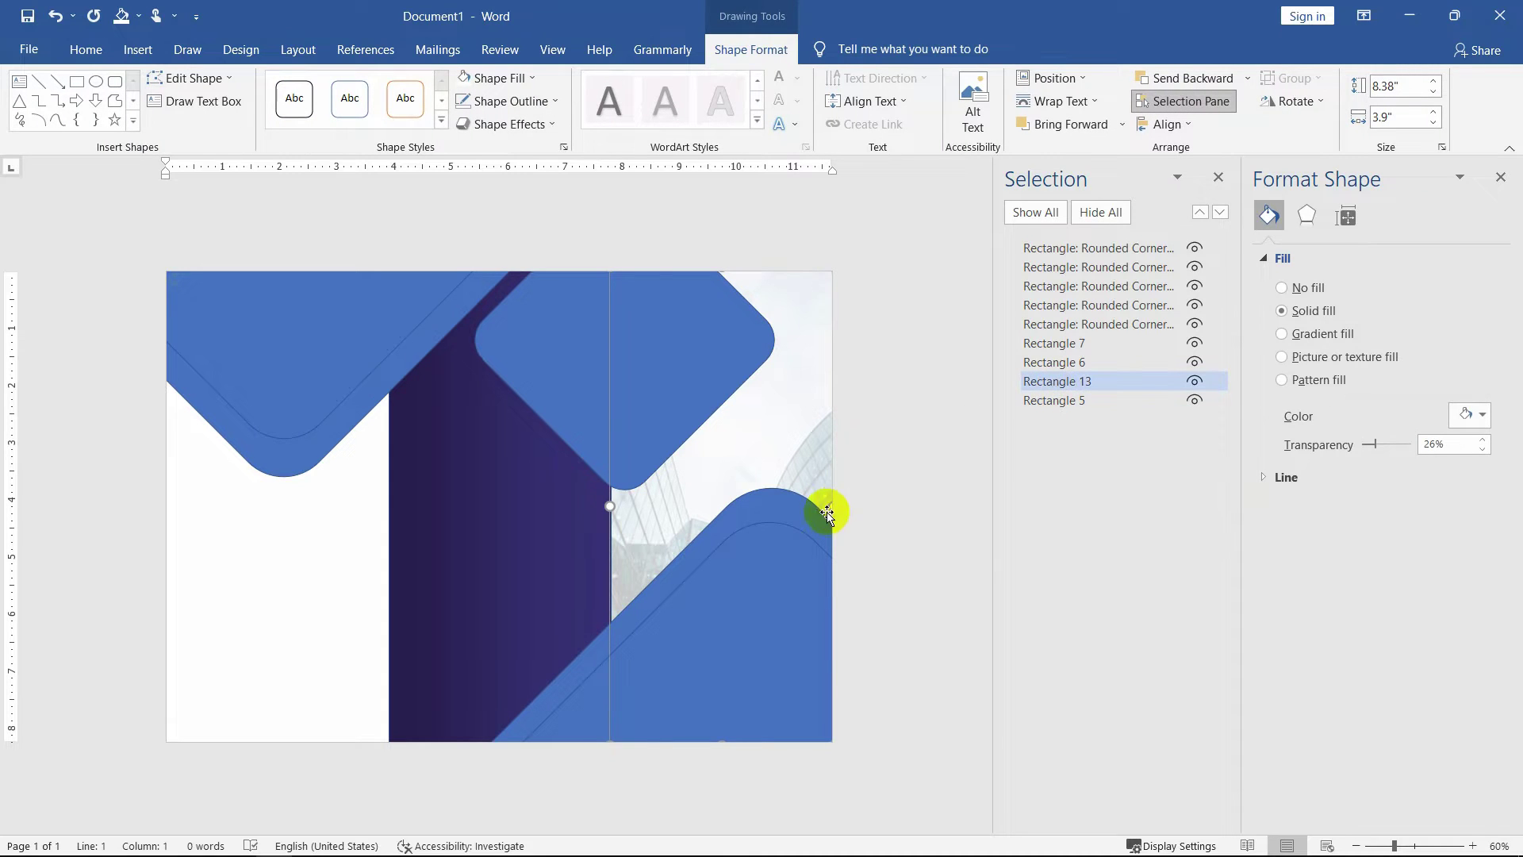
left_click(555, 376)
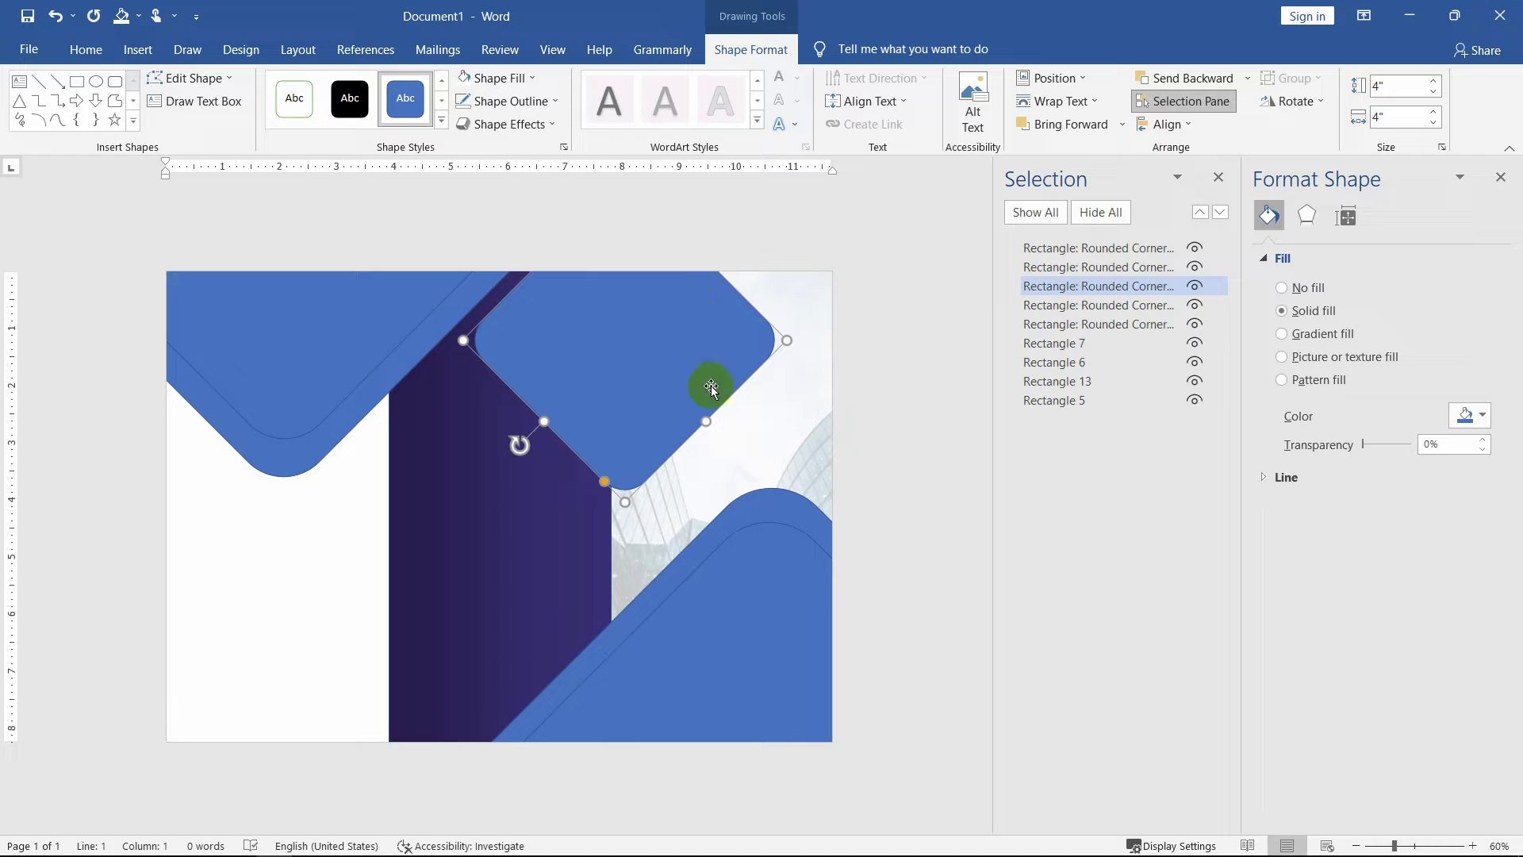
left_click(778, 445)
left_click(1058, 405)
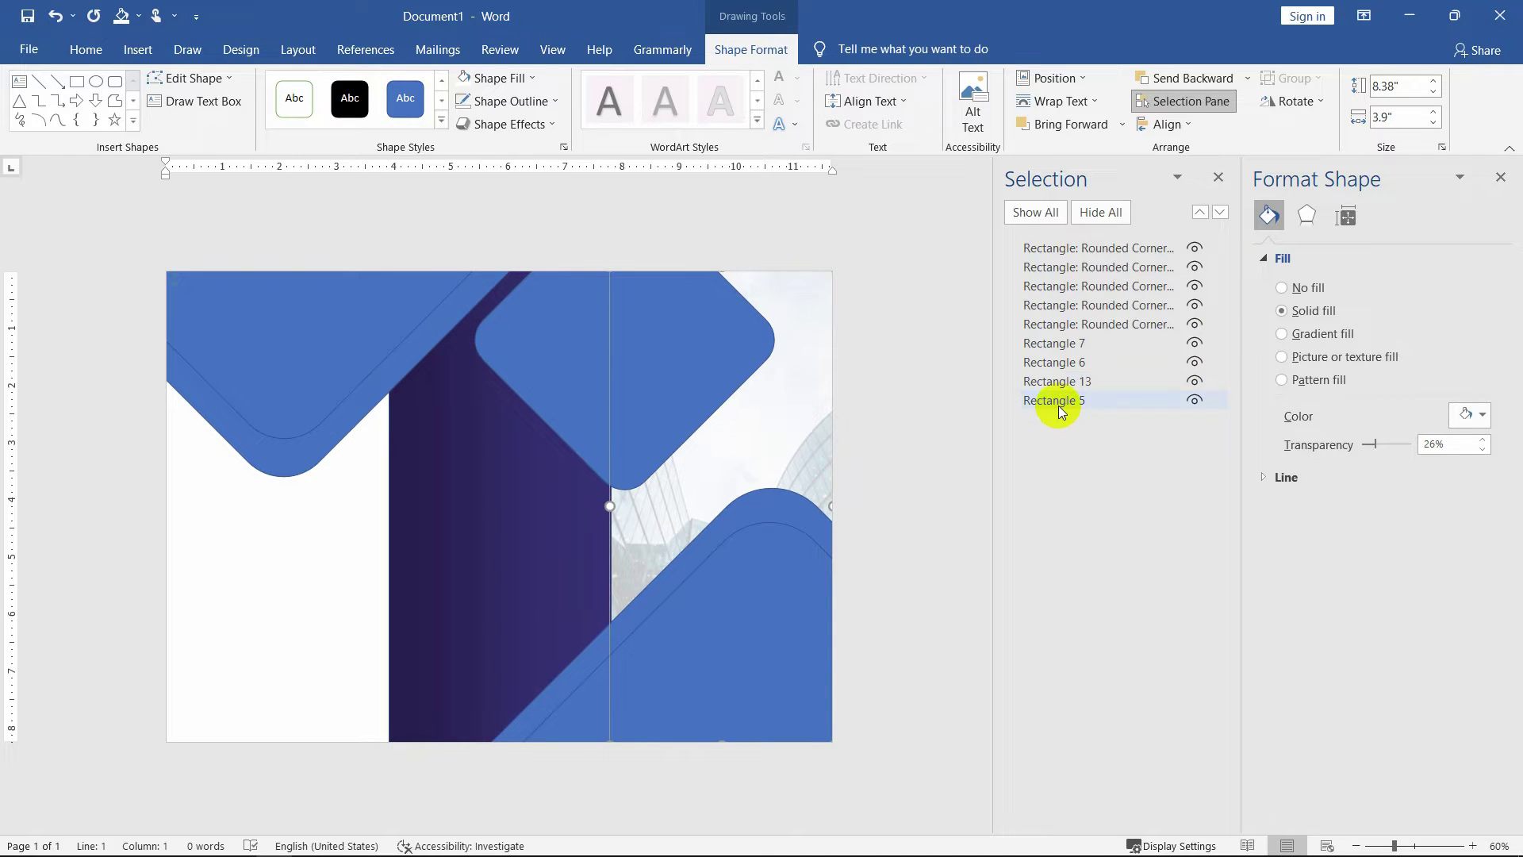
left_click(1063, 400, "ctrl")
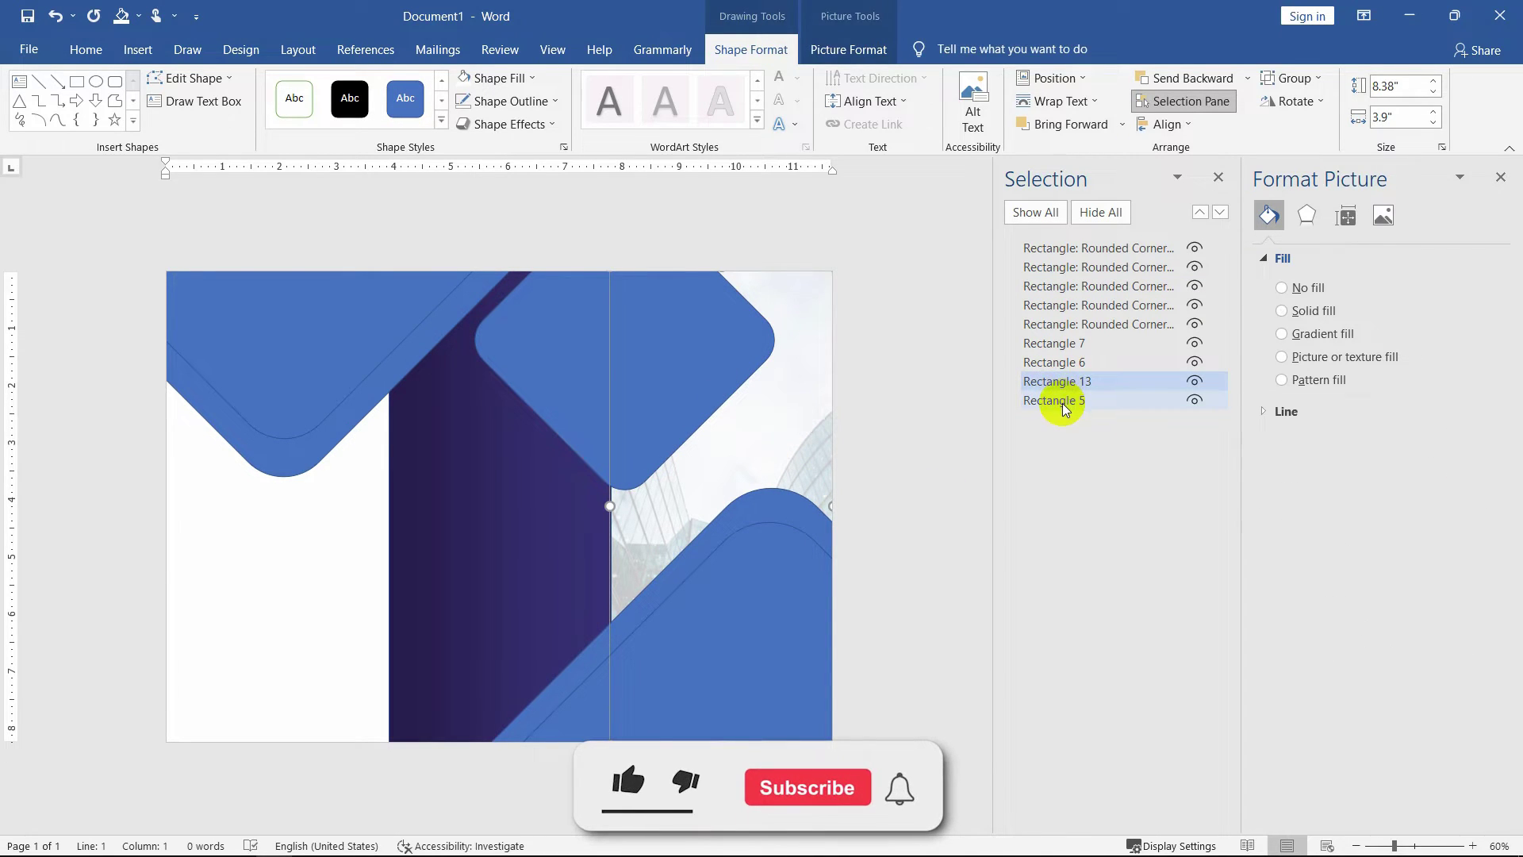
left_click(494, 474)
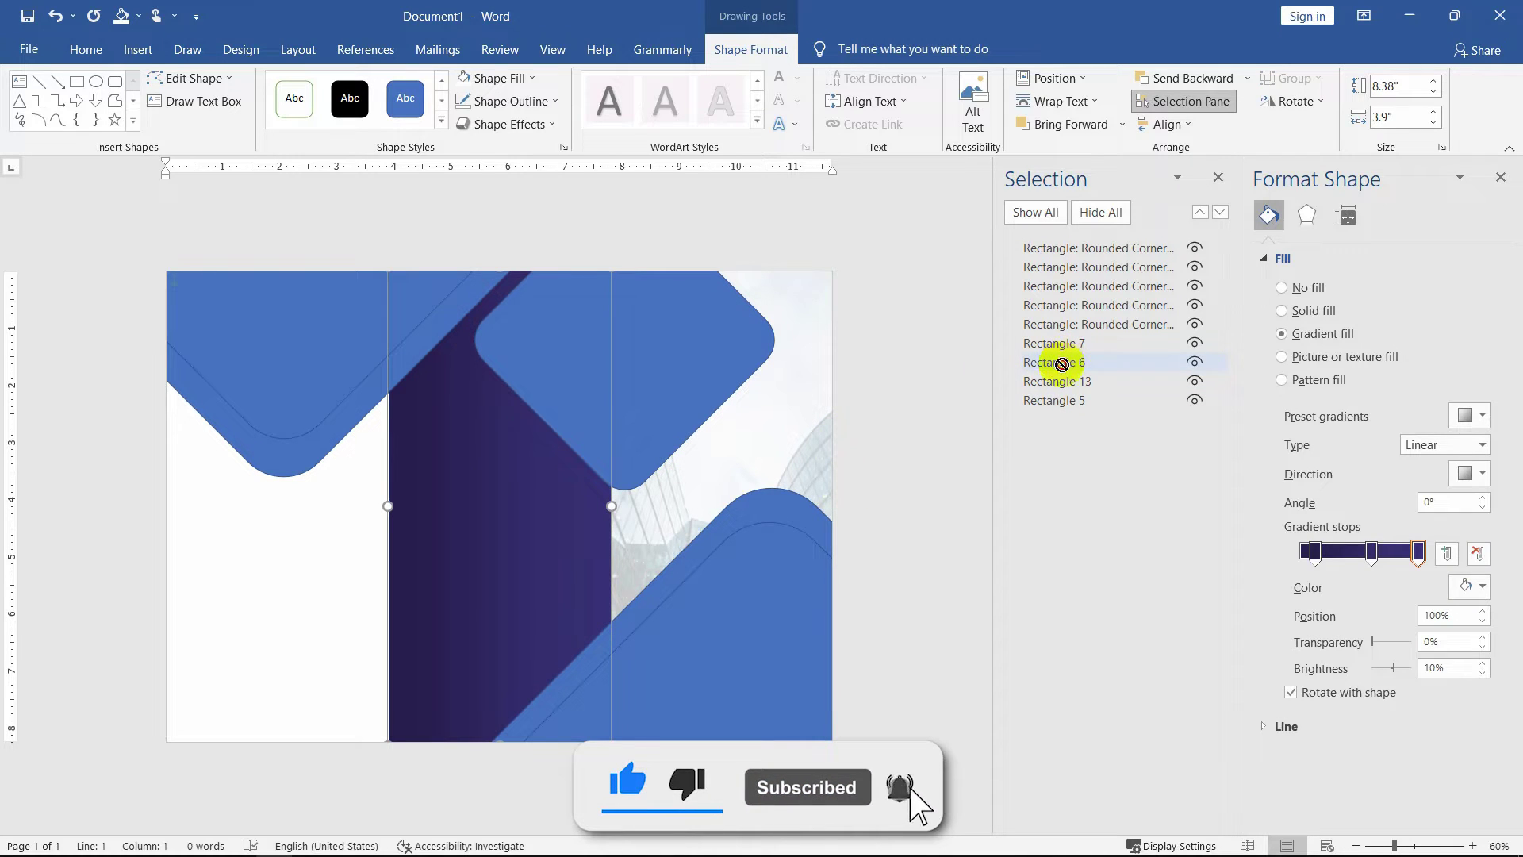
left_click_drag(1062, 365, 1073, 411)
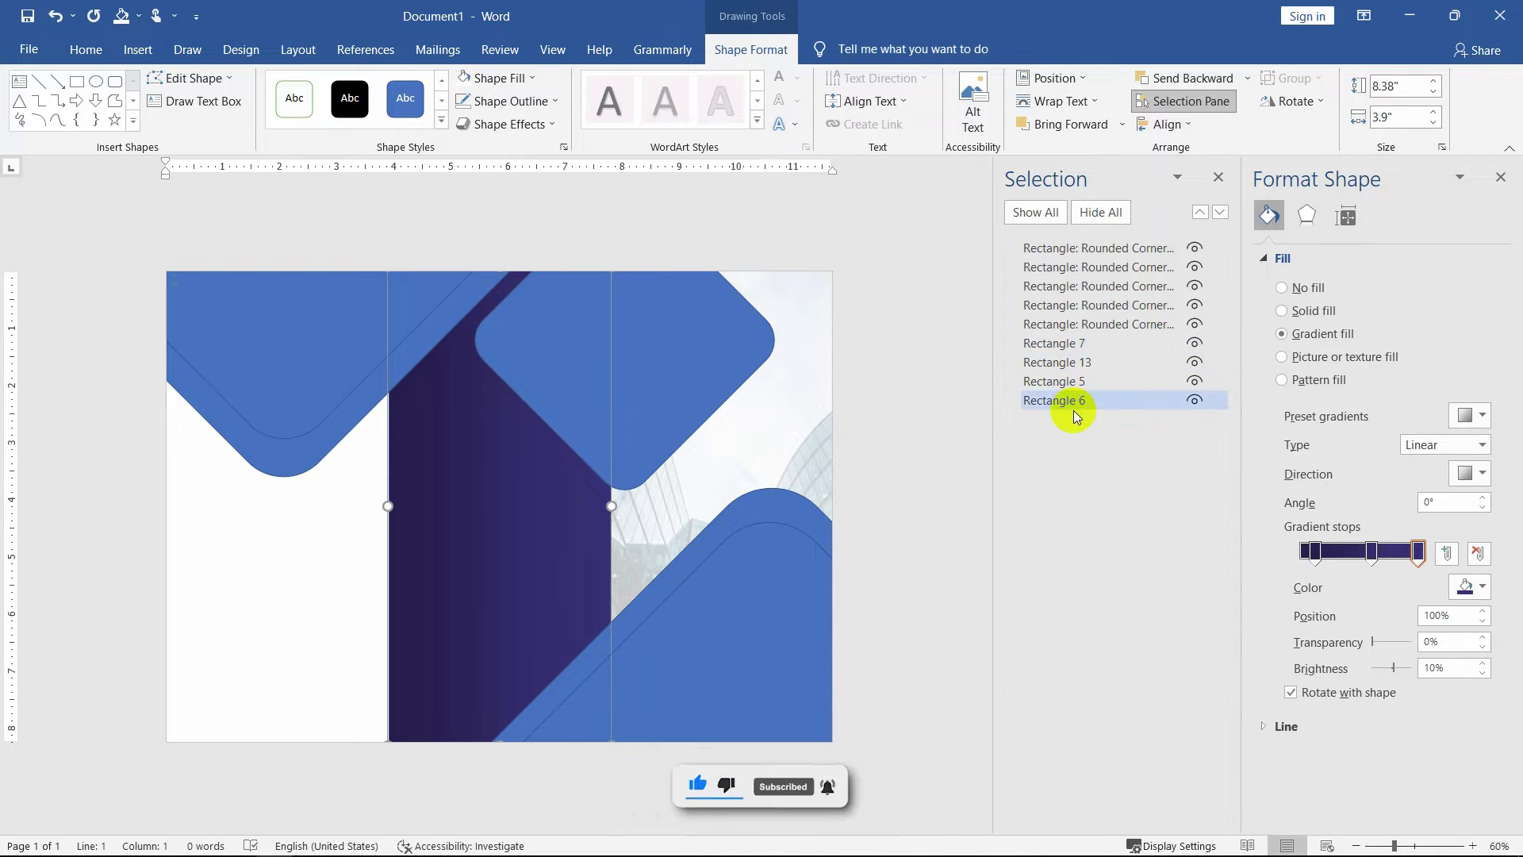
Move the upper rounded rectangle behind the photo panel.
left_click(571, 355)
left_click_drag(1092, 286, 1076, 394)
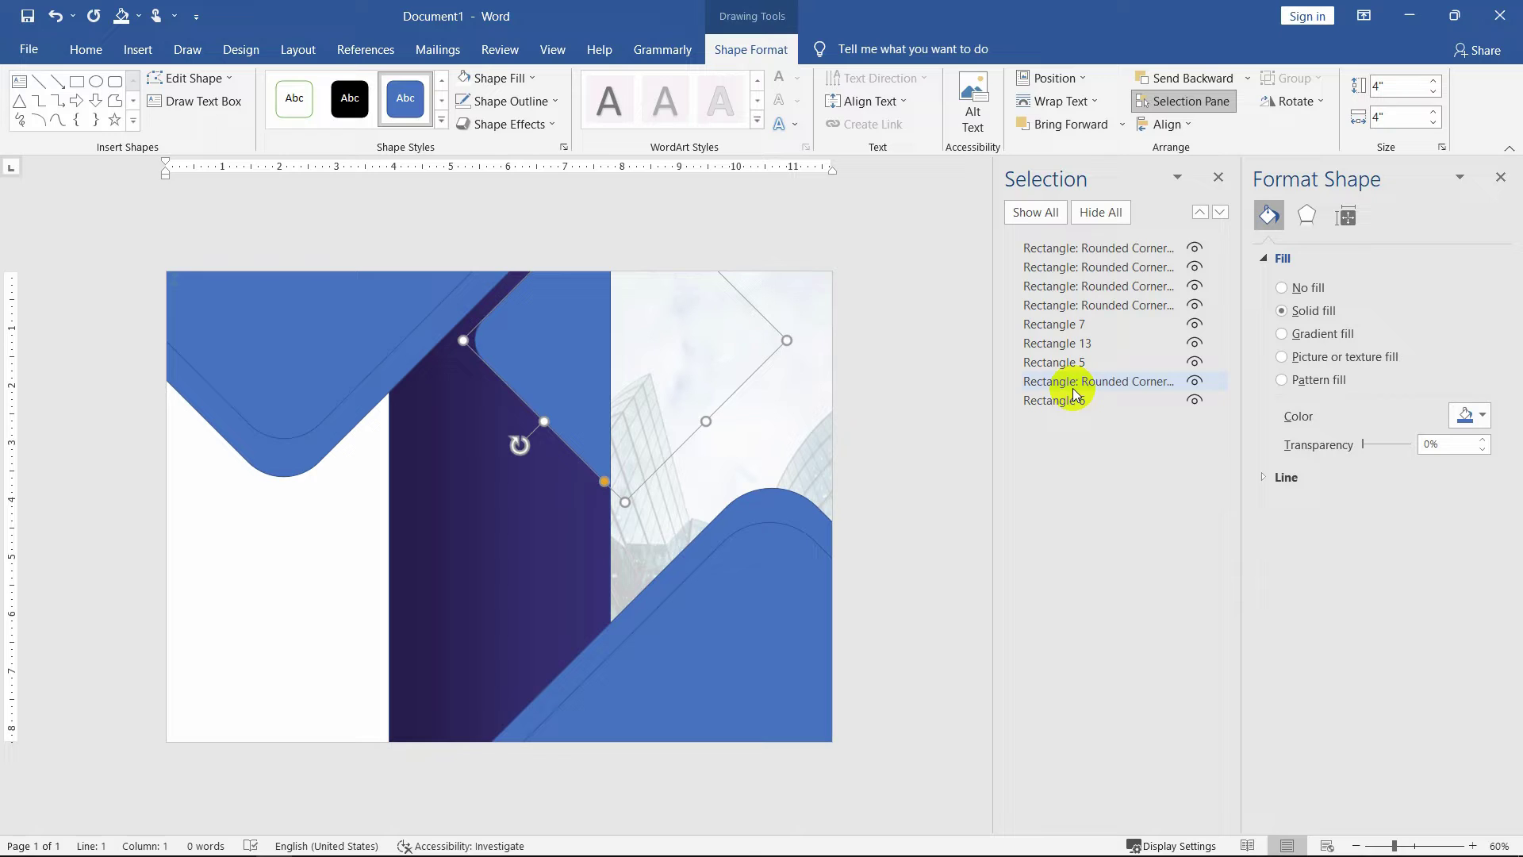
left_click(941, 426)
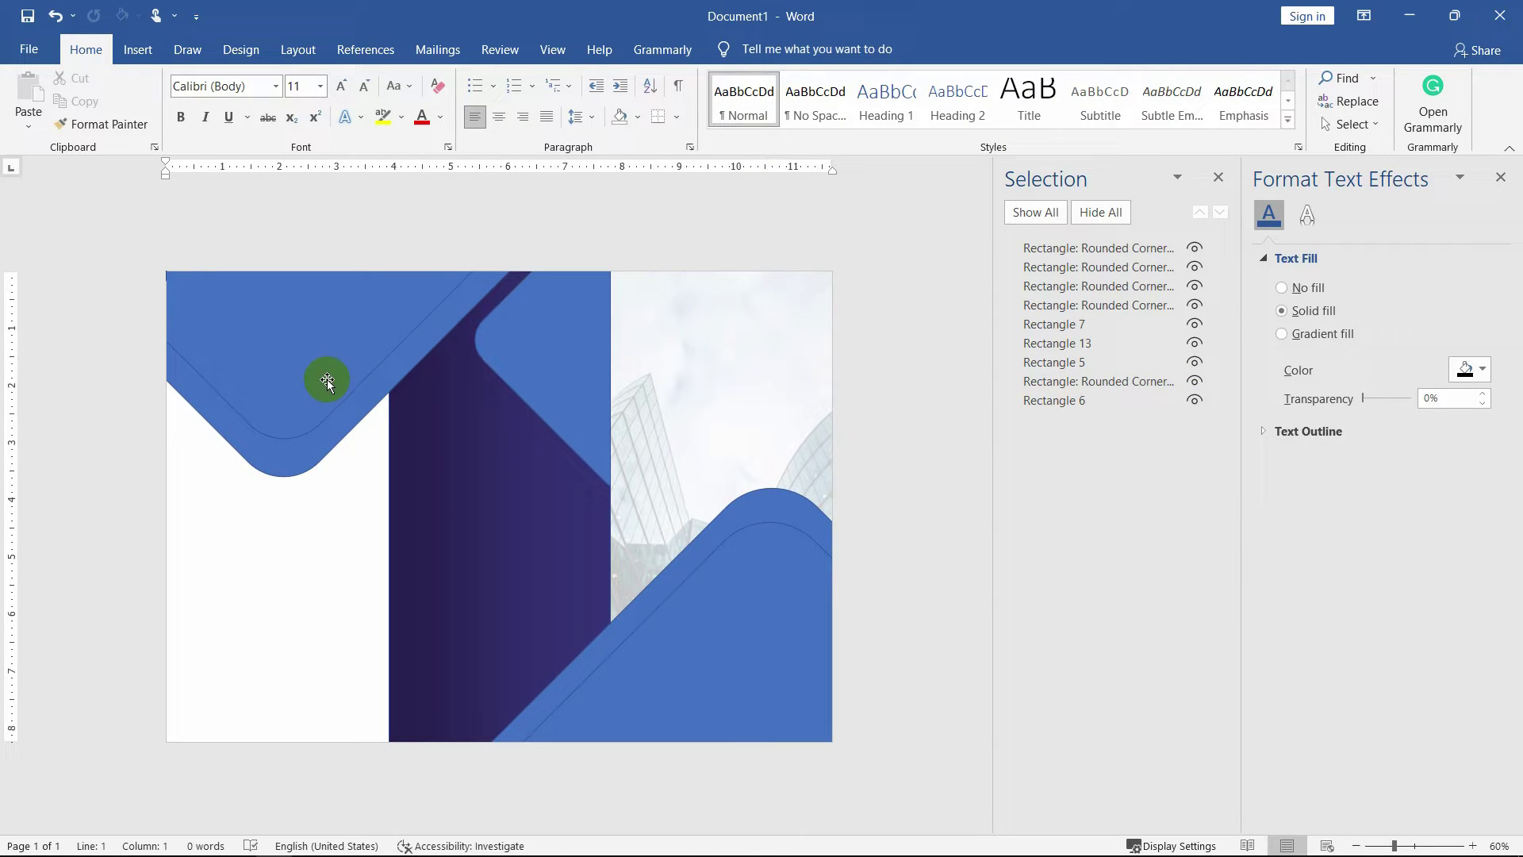
Give the top-left rounded shape a gradient fill and close the Selection pane.
left_click(310, 452)
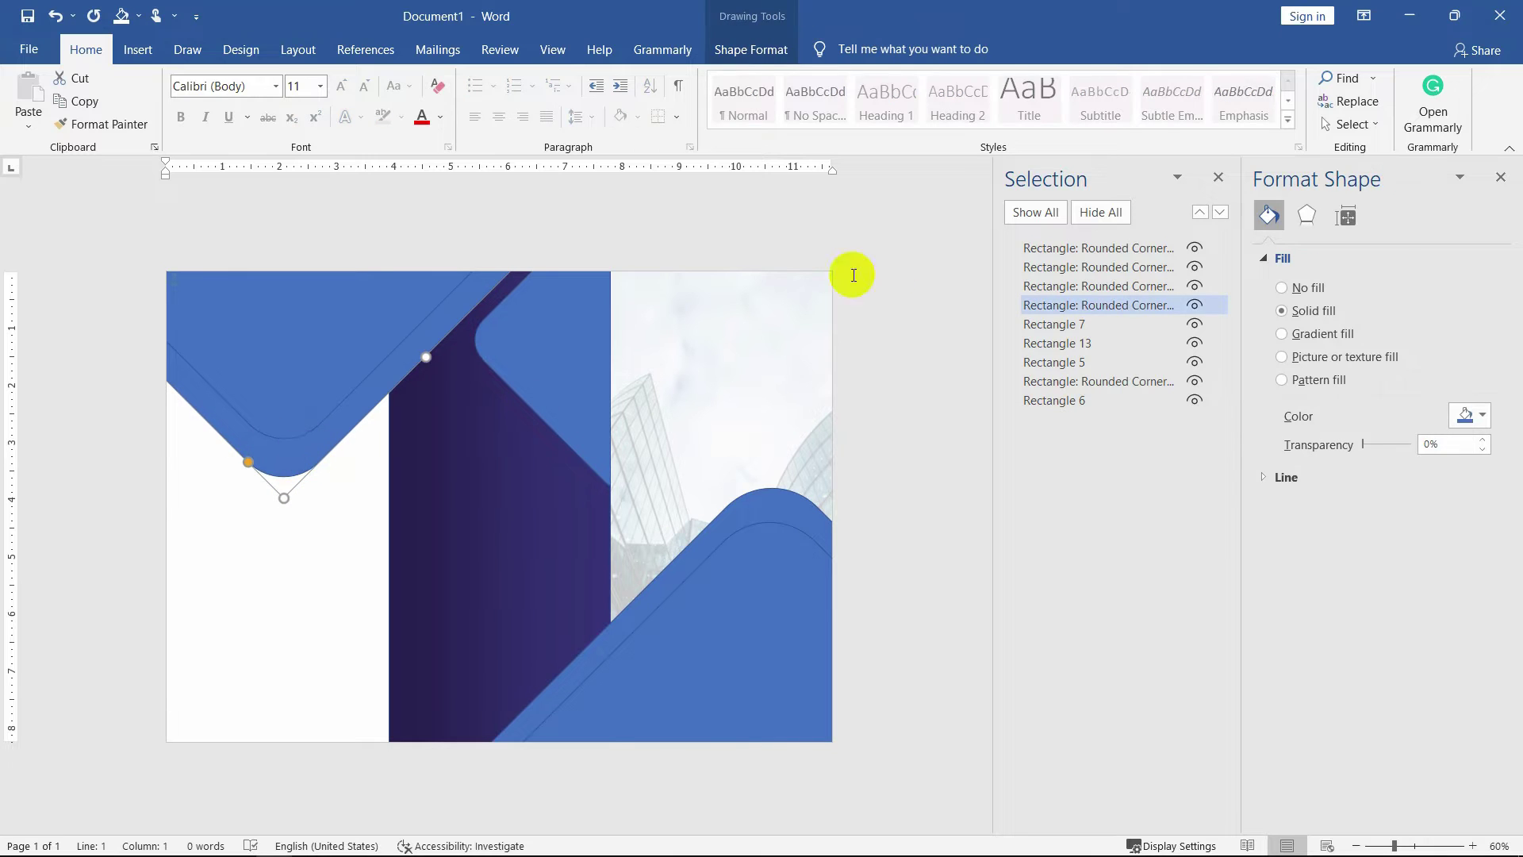
left_click(1311, 336)
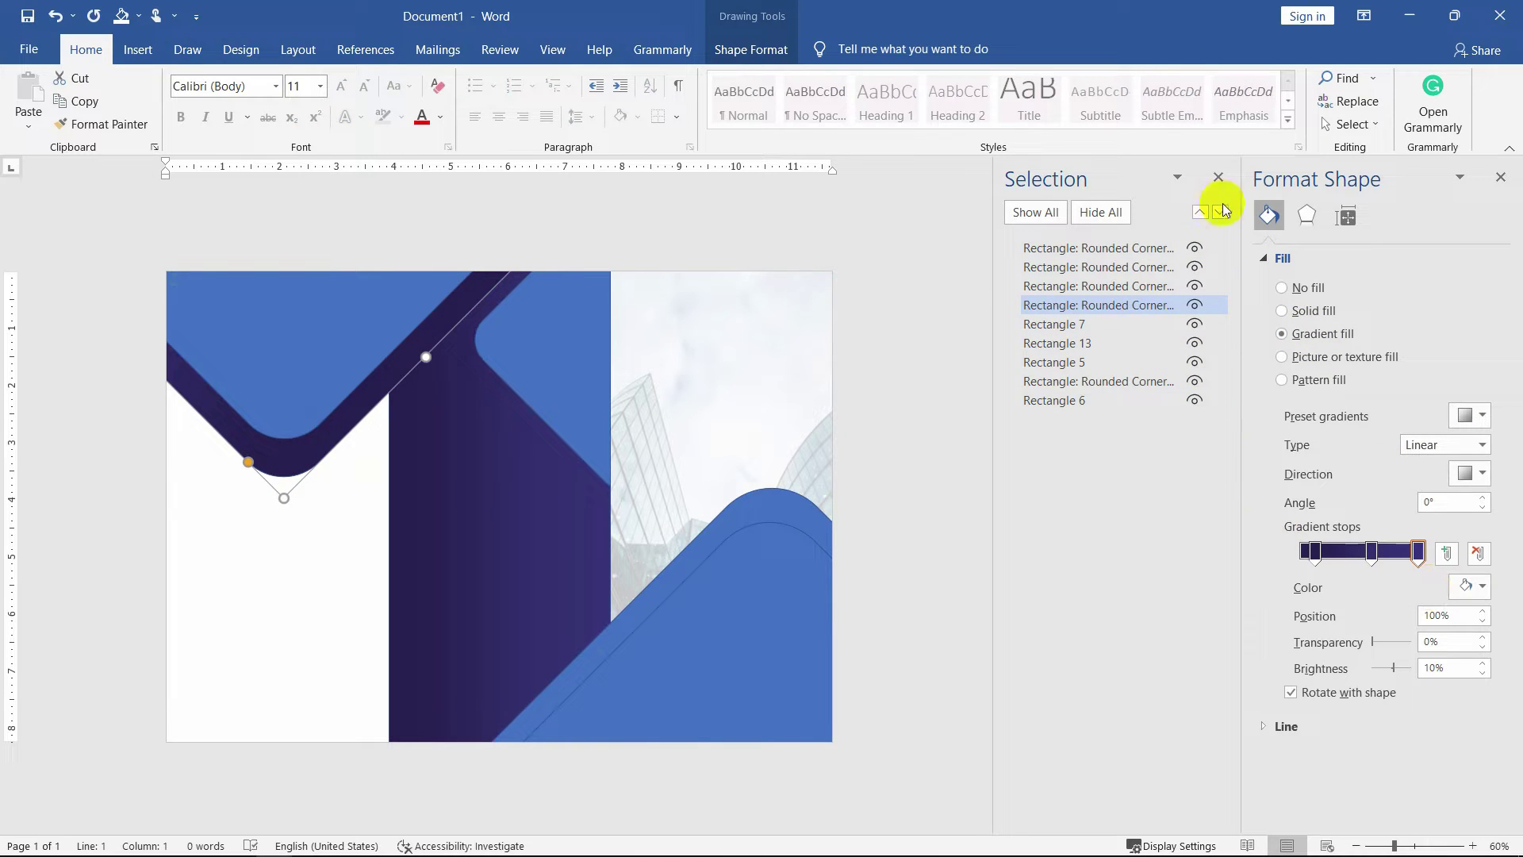
left_click(1219, 176)
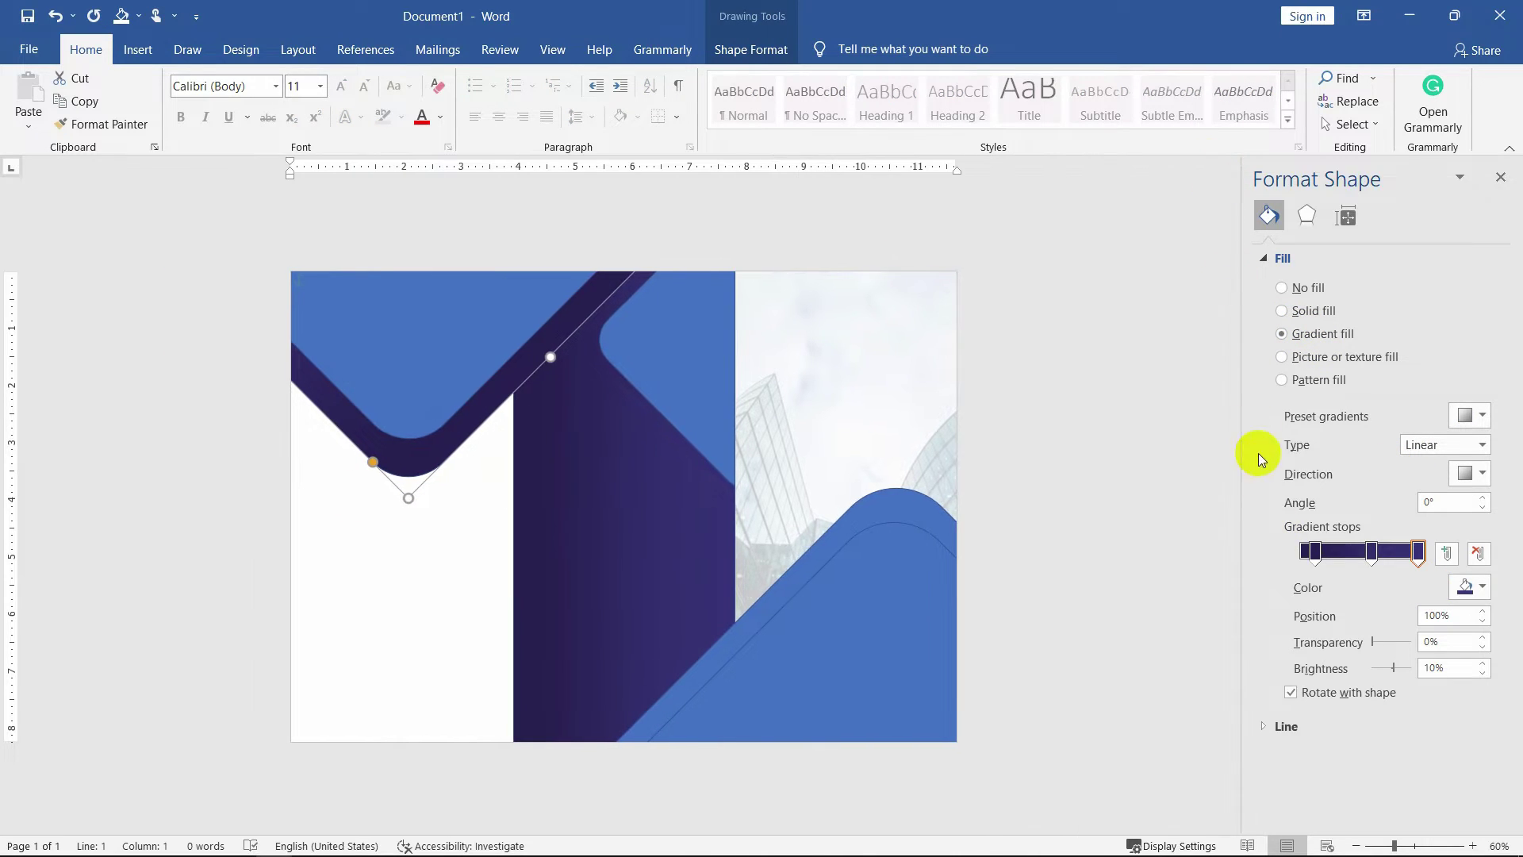
Move the first gradient stop to 0% and colour it red 225/37/35 at 10% transparency.
left_click_drag(1315, 557, 1301, 557)
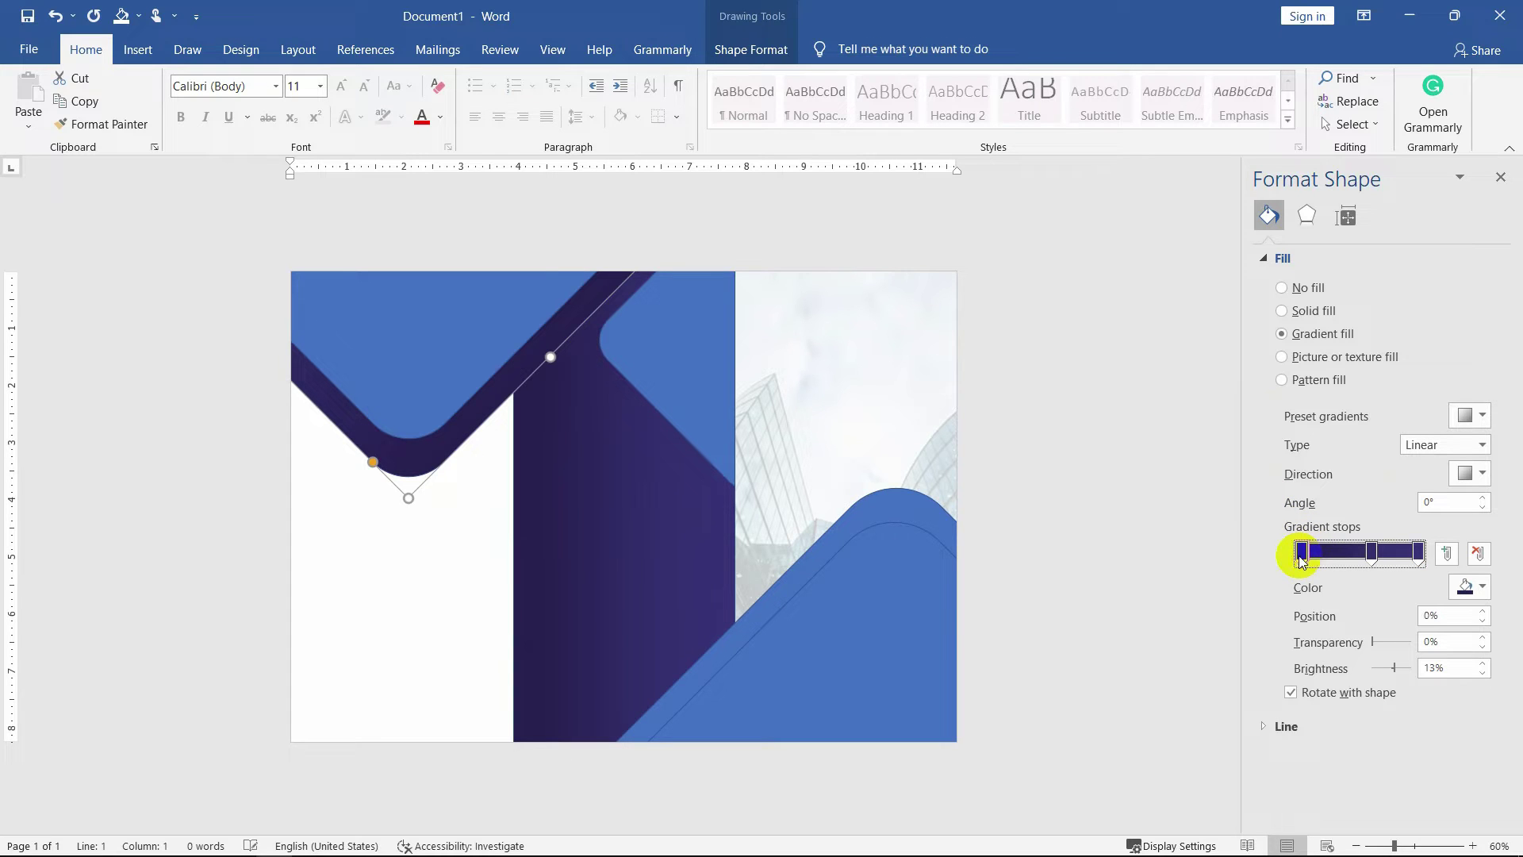
left_click(1468, 587)
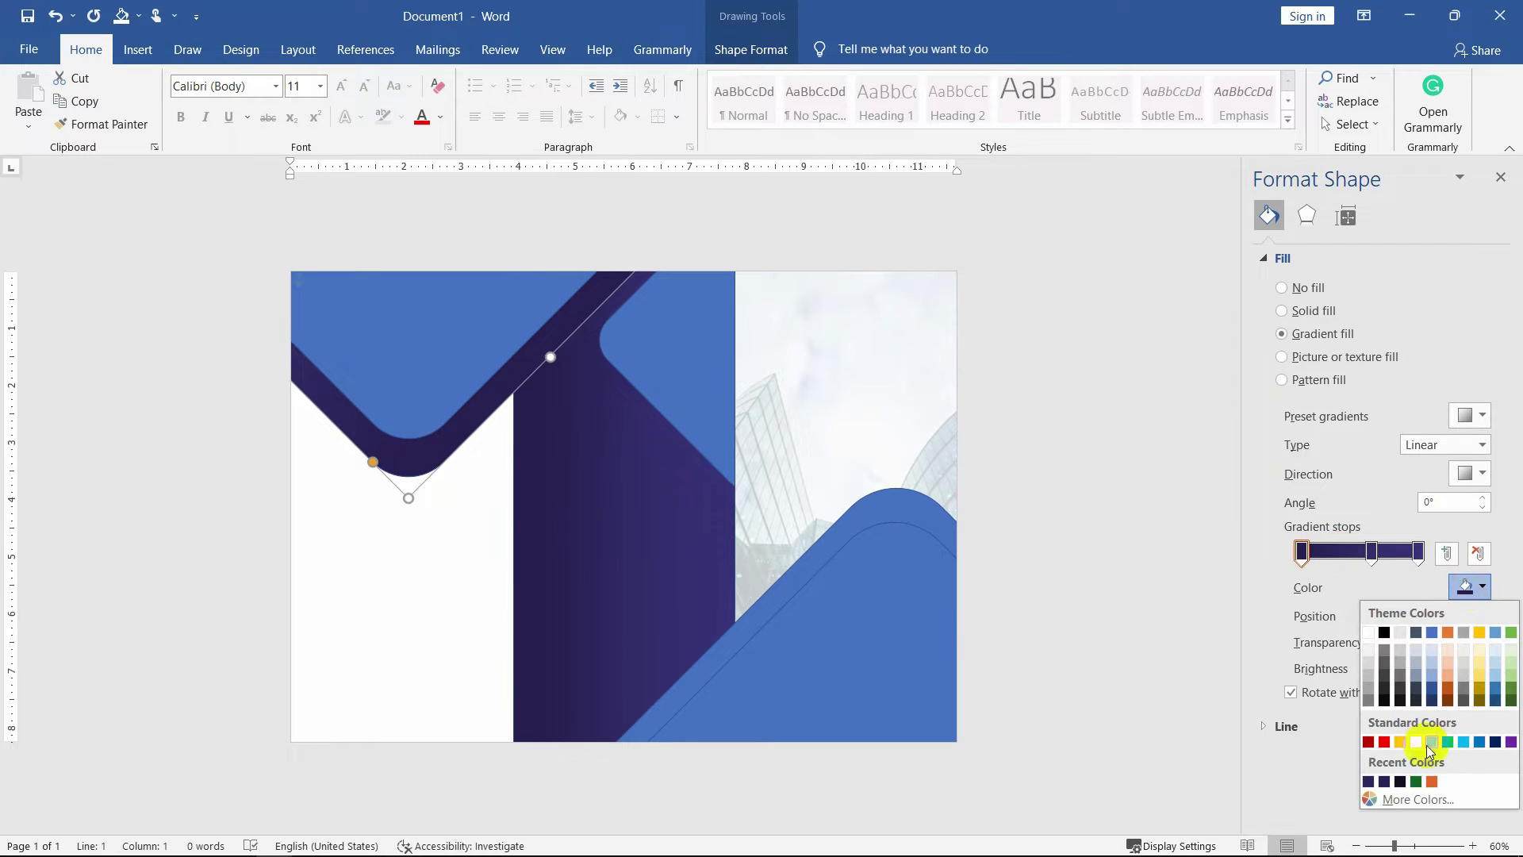
left_click(1418, 801)
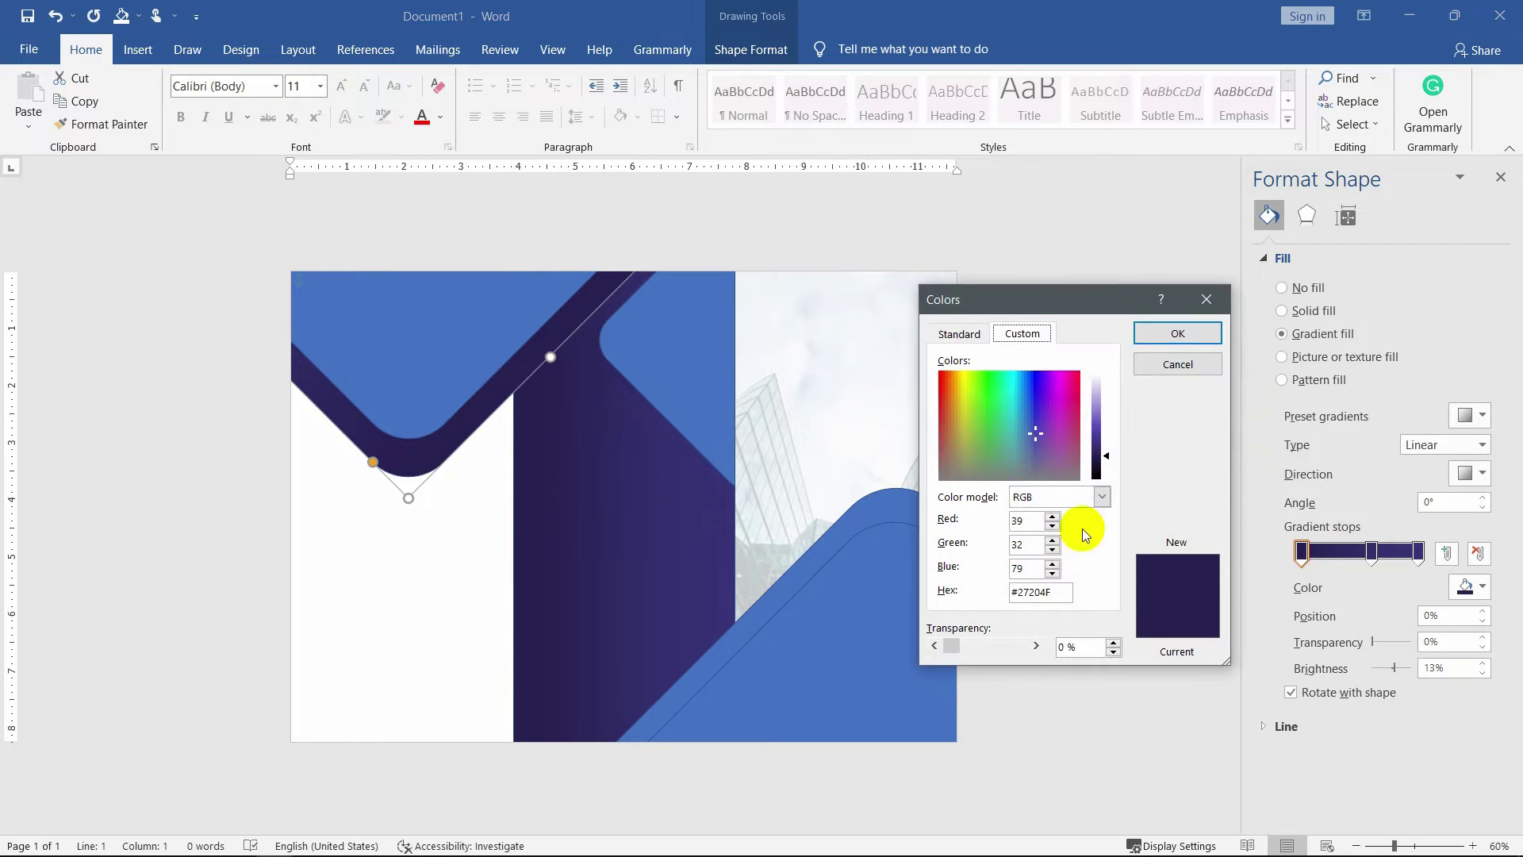
left_click(958, 526)
type("225")
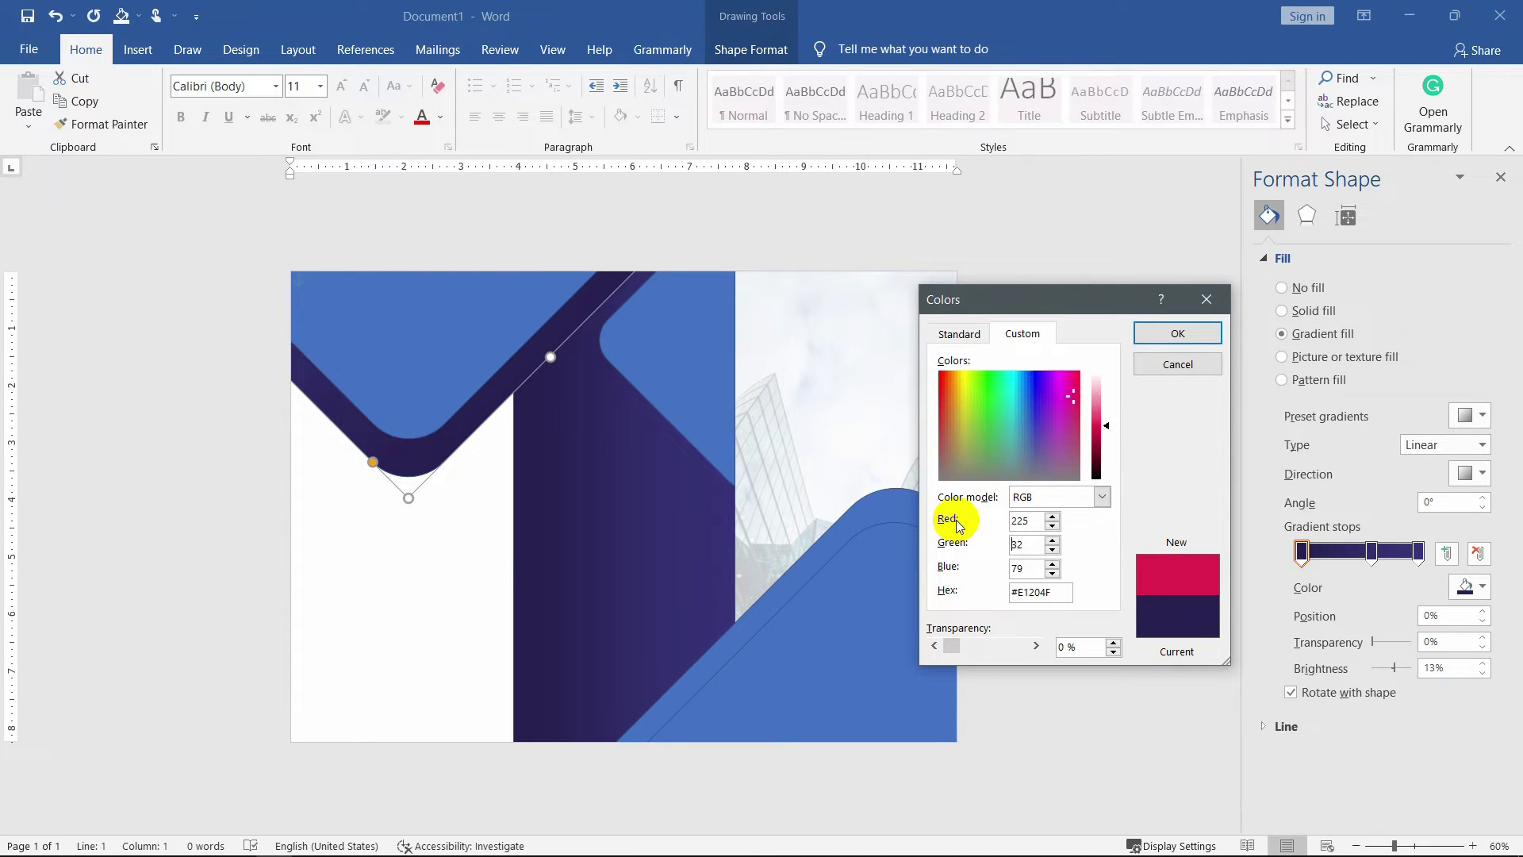
type("37")
key("Tab")
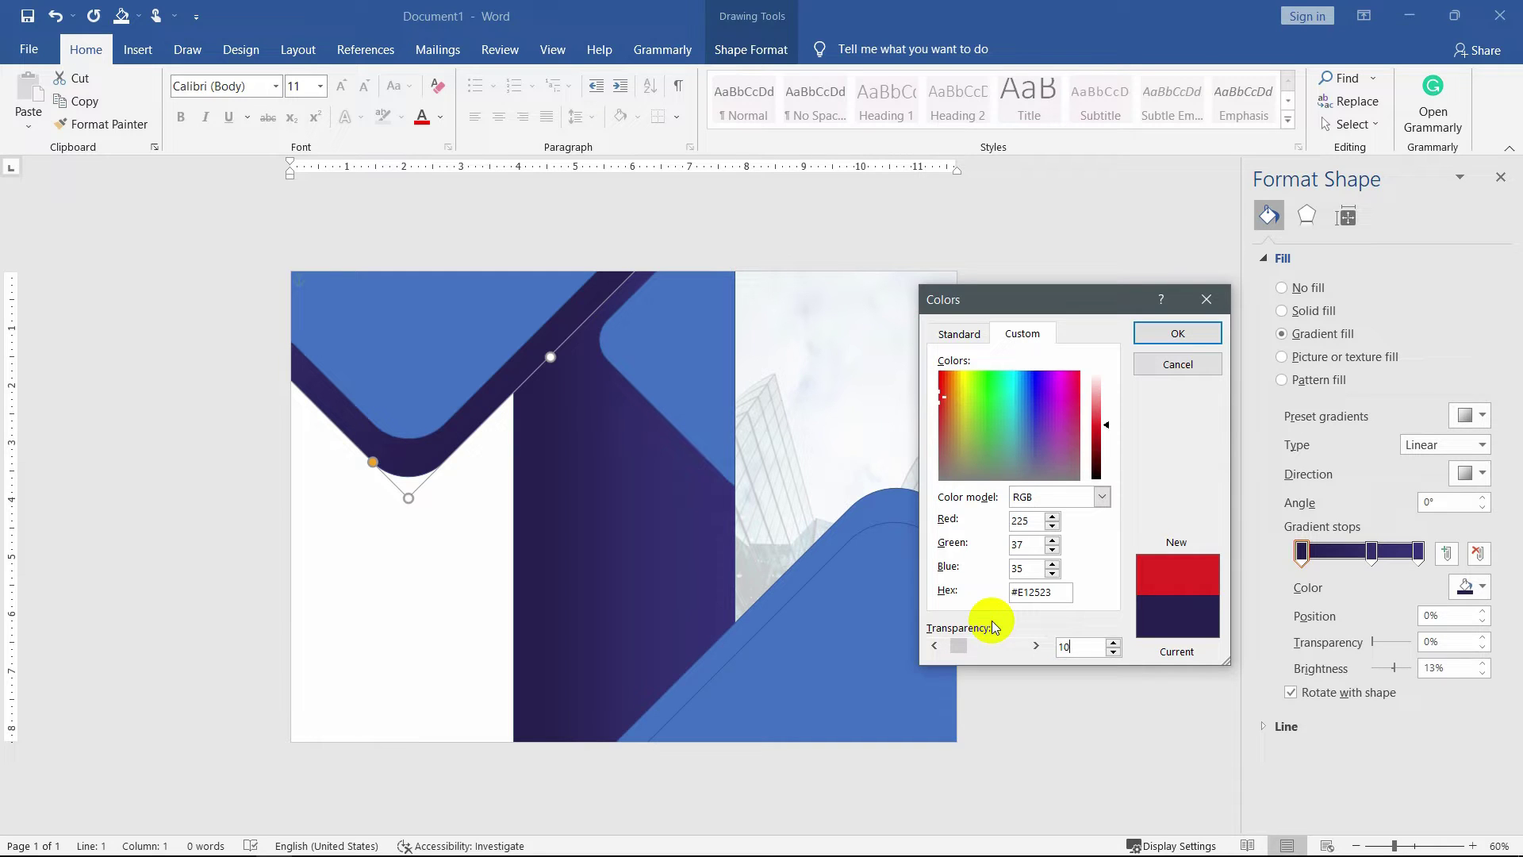
key("Return")
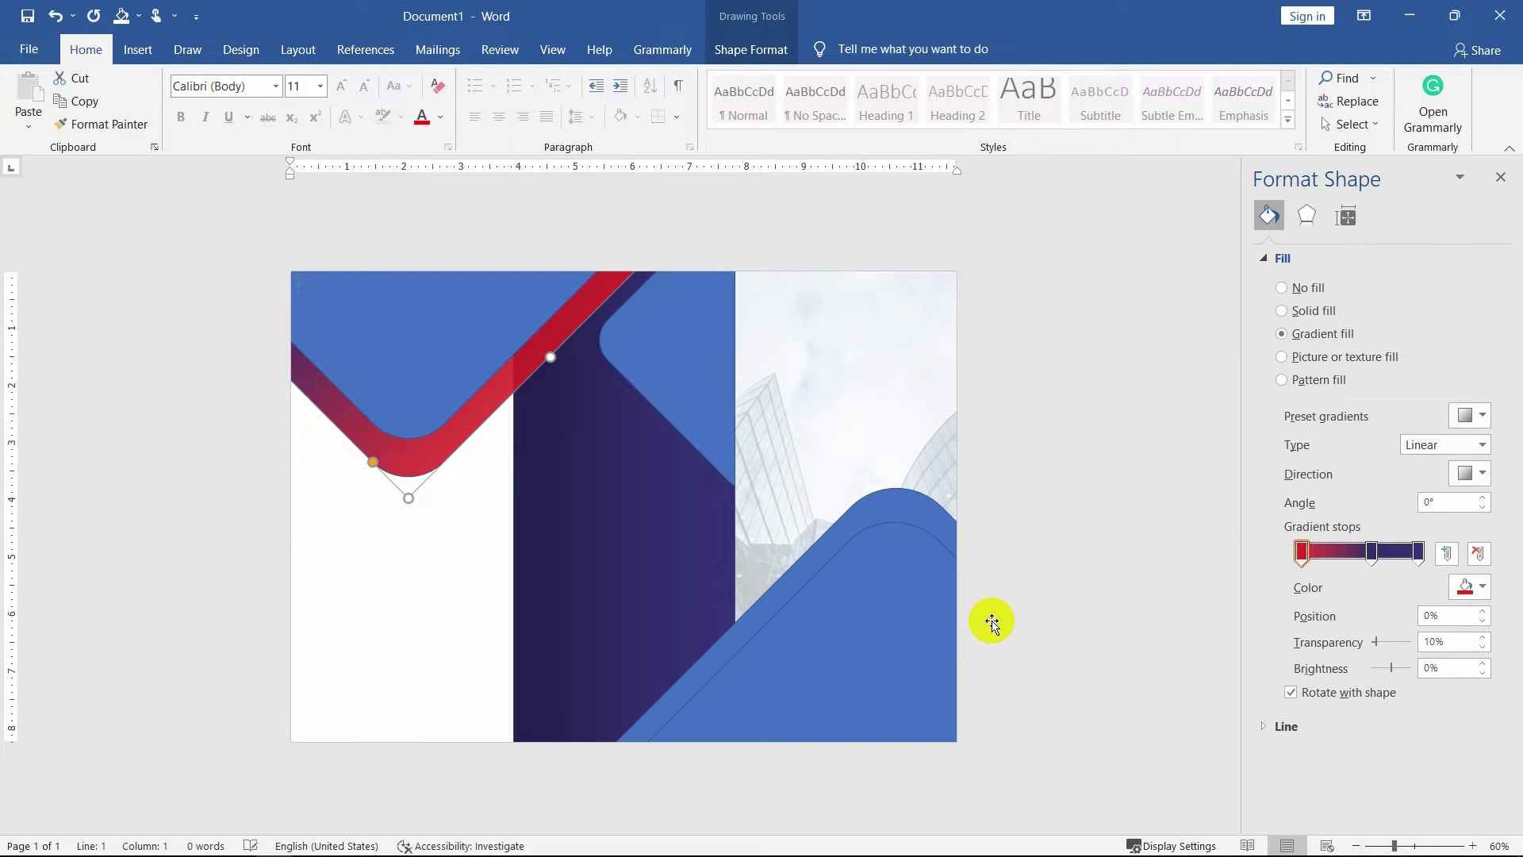
Delete the third gradient stop and colour the middle stop orange 229/106/39 at 10% transparency.
left_click(1418, 553)
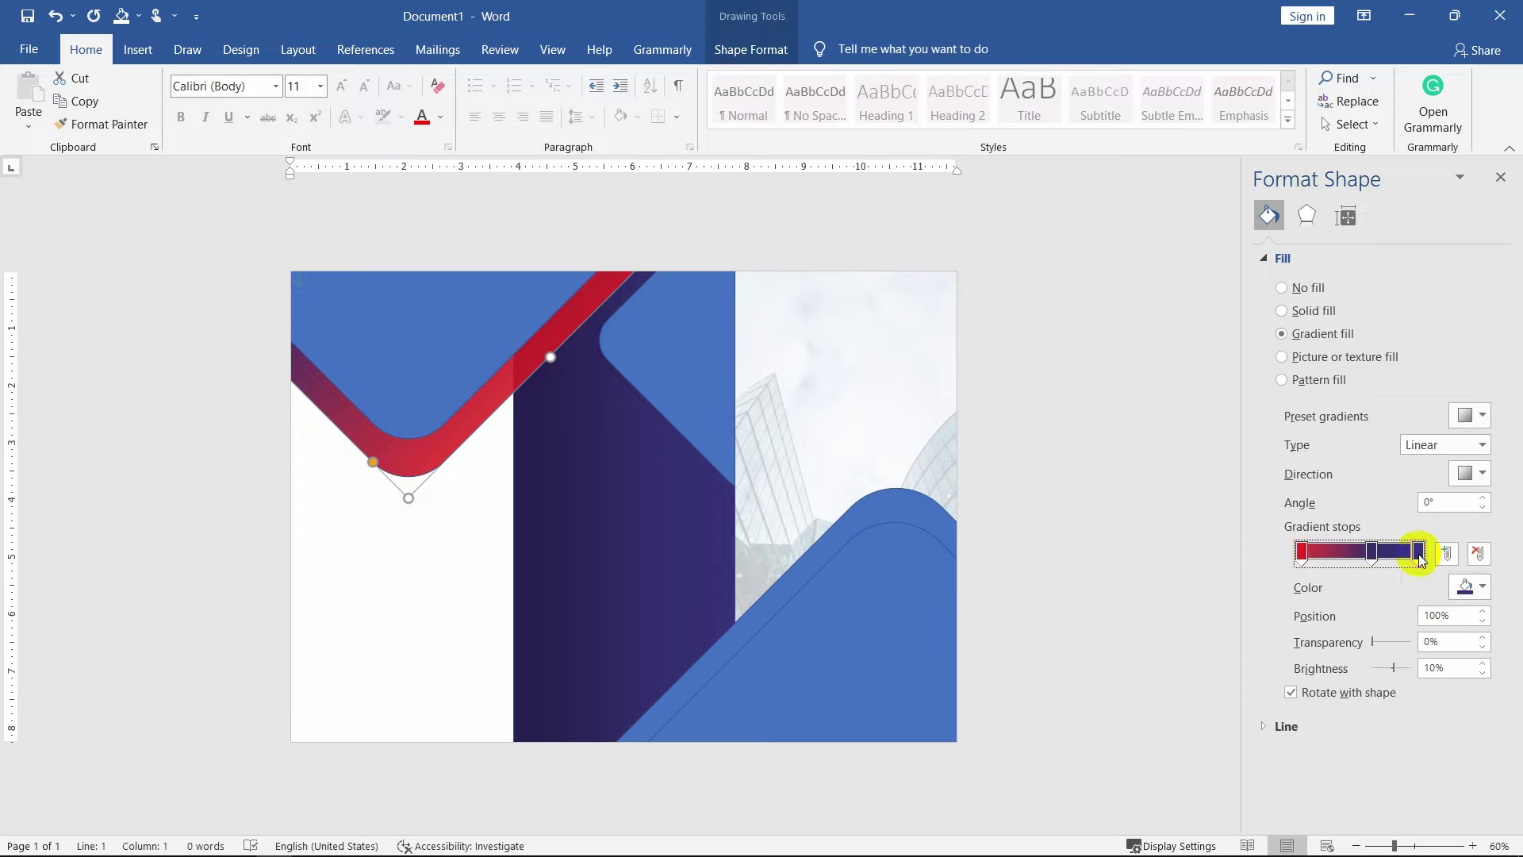
left_click(1476, 552)
left_click_drag(1372, 555, 1384, 559)
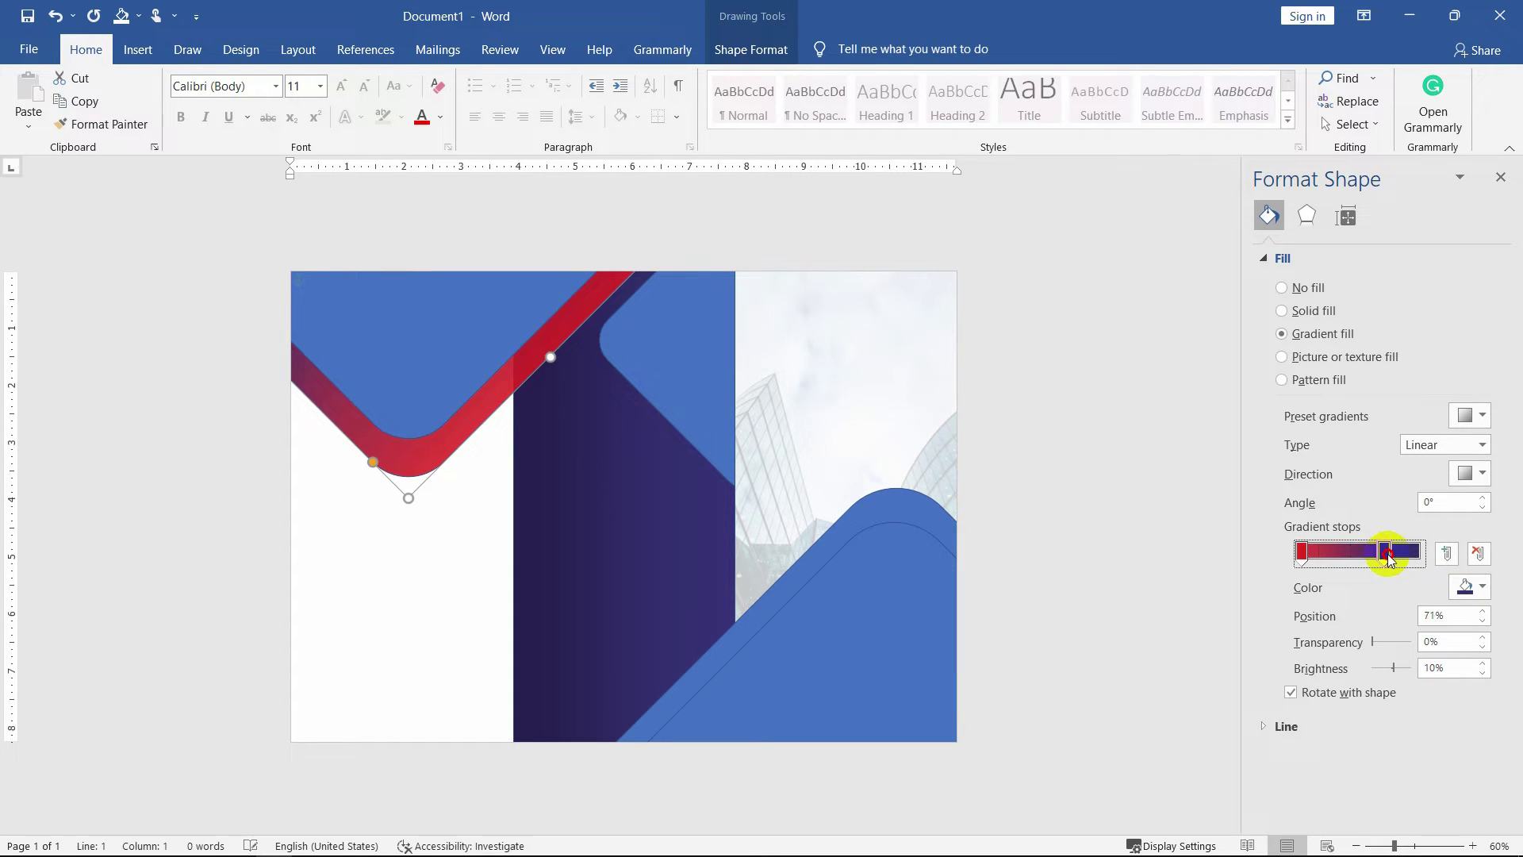
left_click(1471, 586)
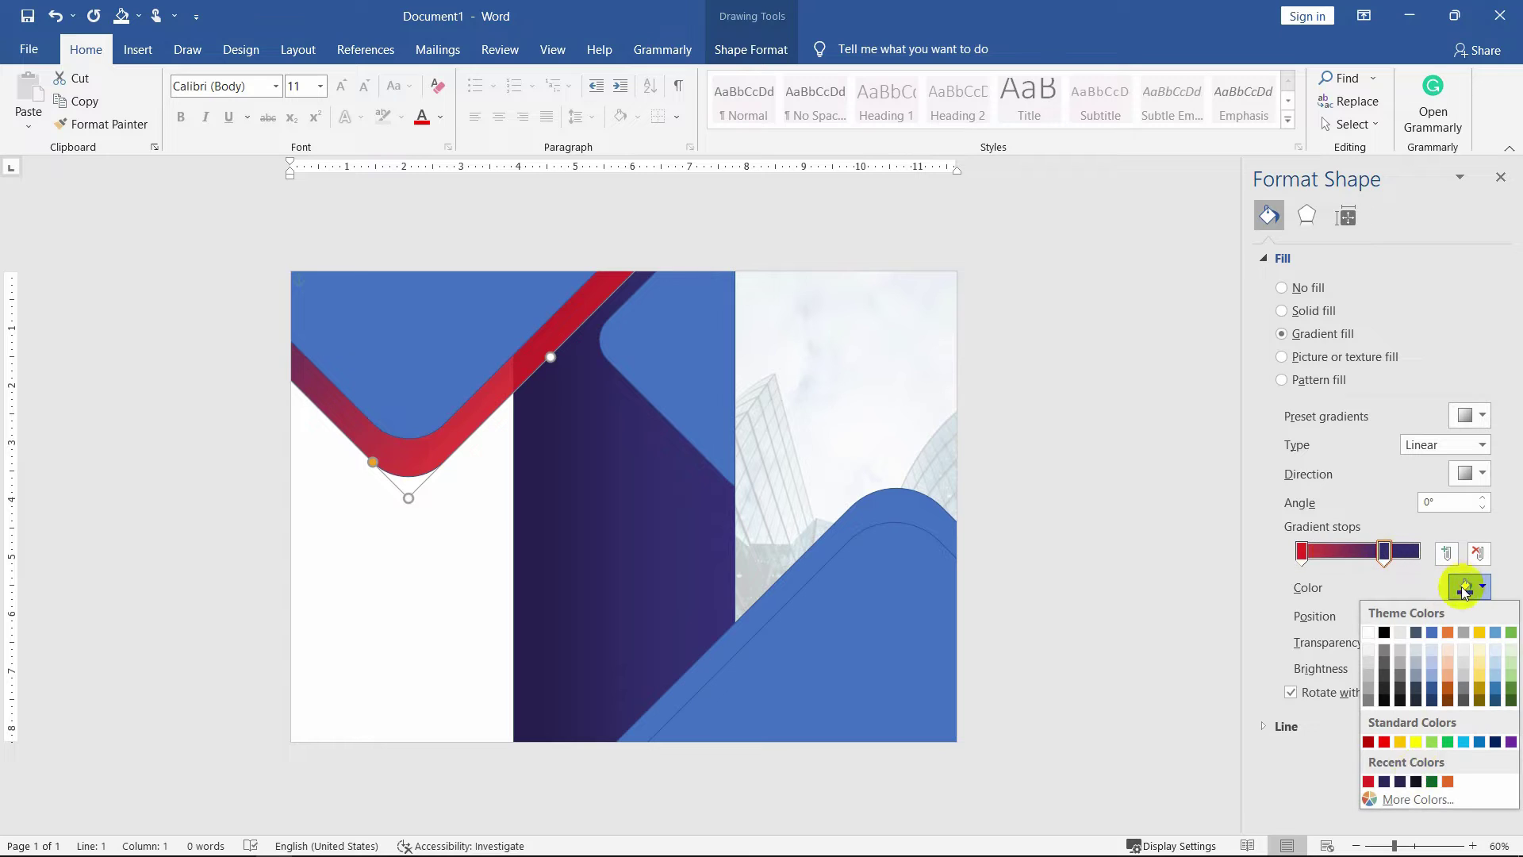
left_click(1425, 801)
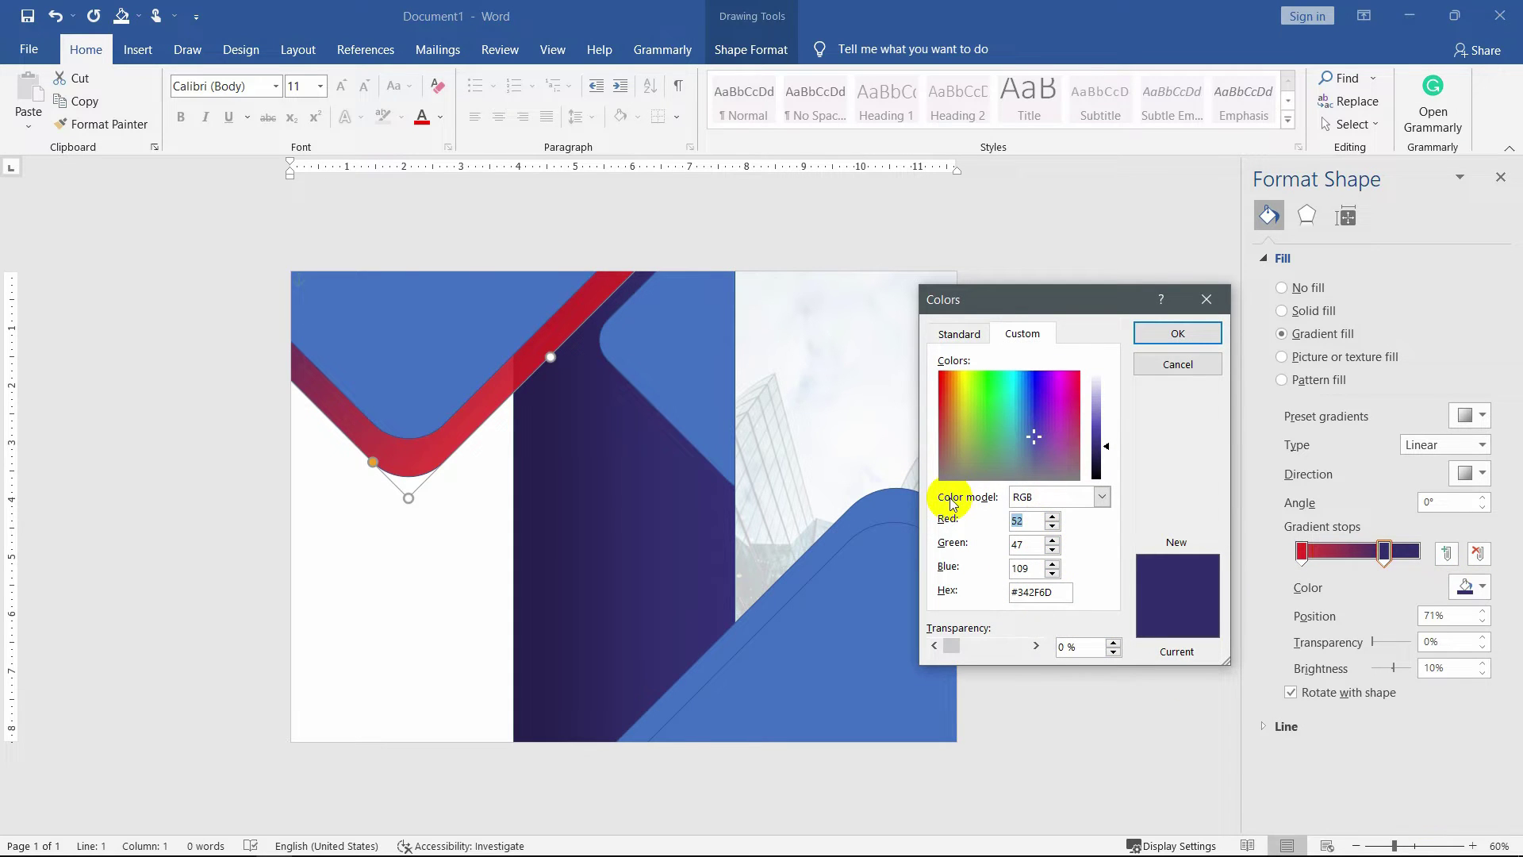
type("229")
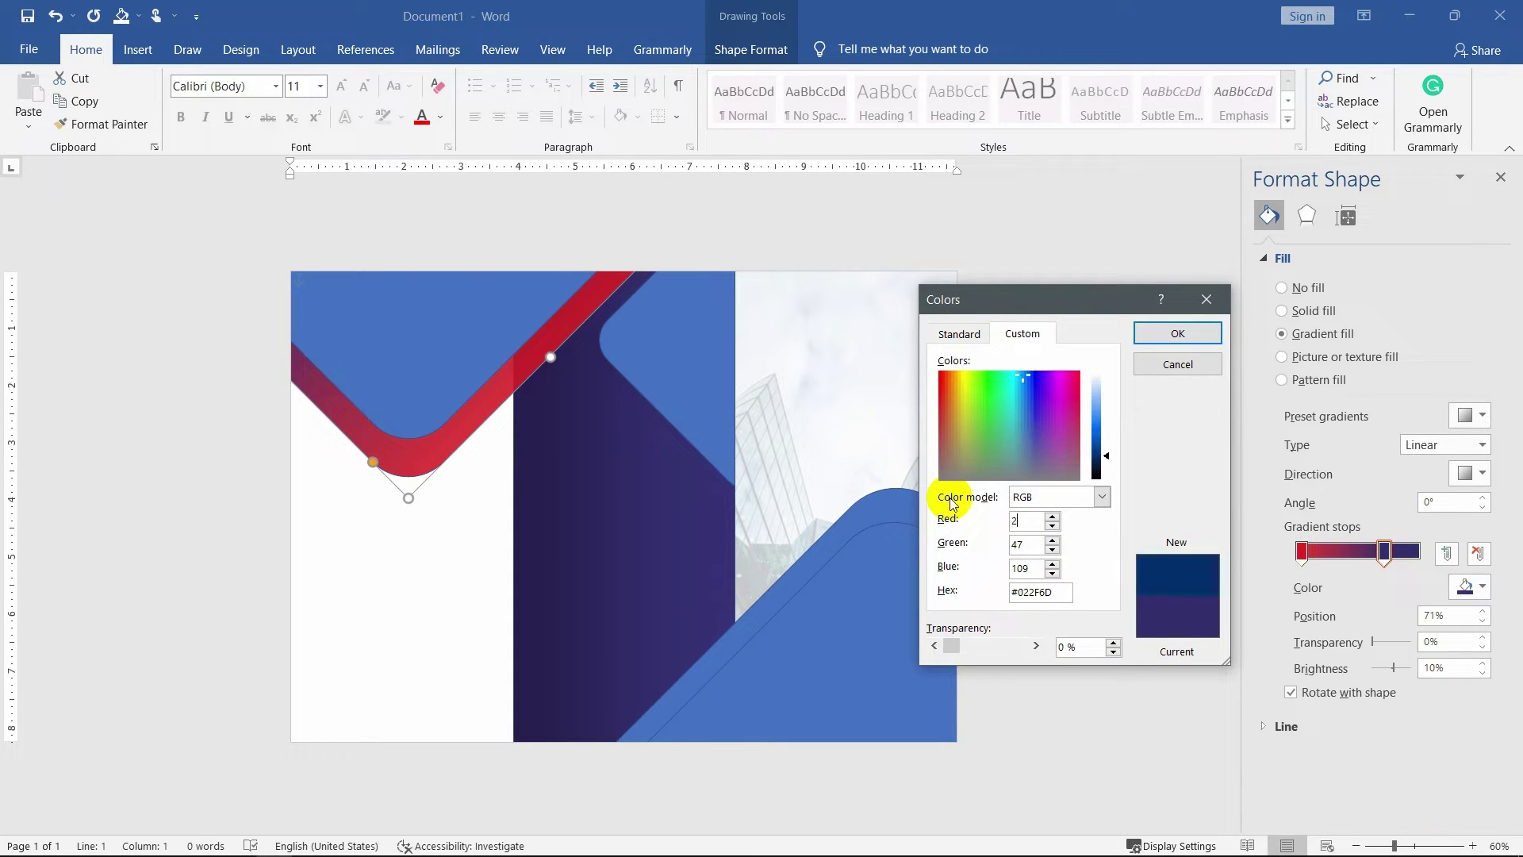
key("Tab")
type("106")
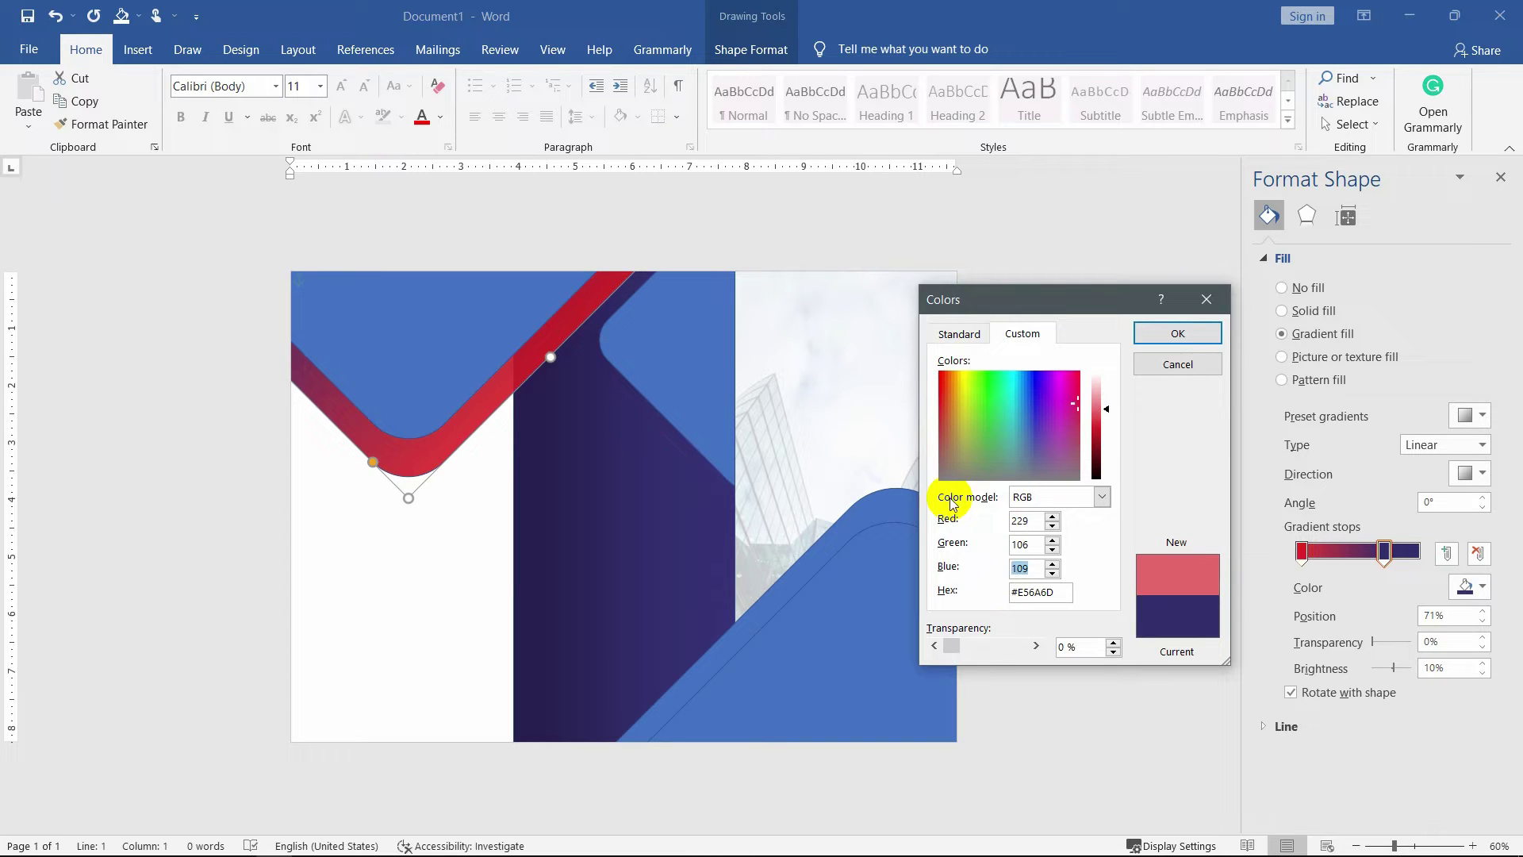
type("39")
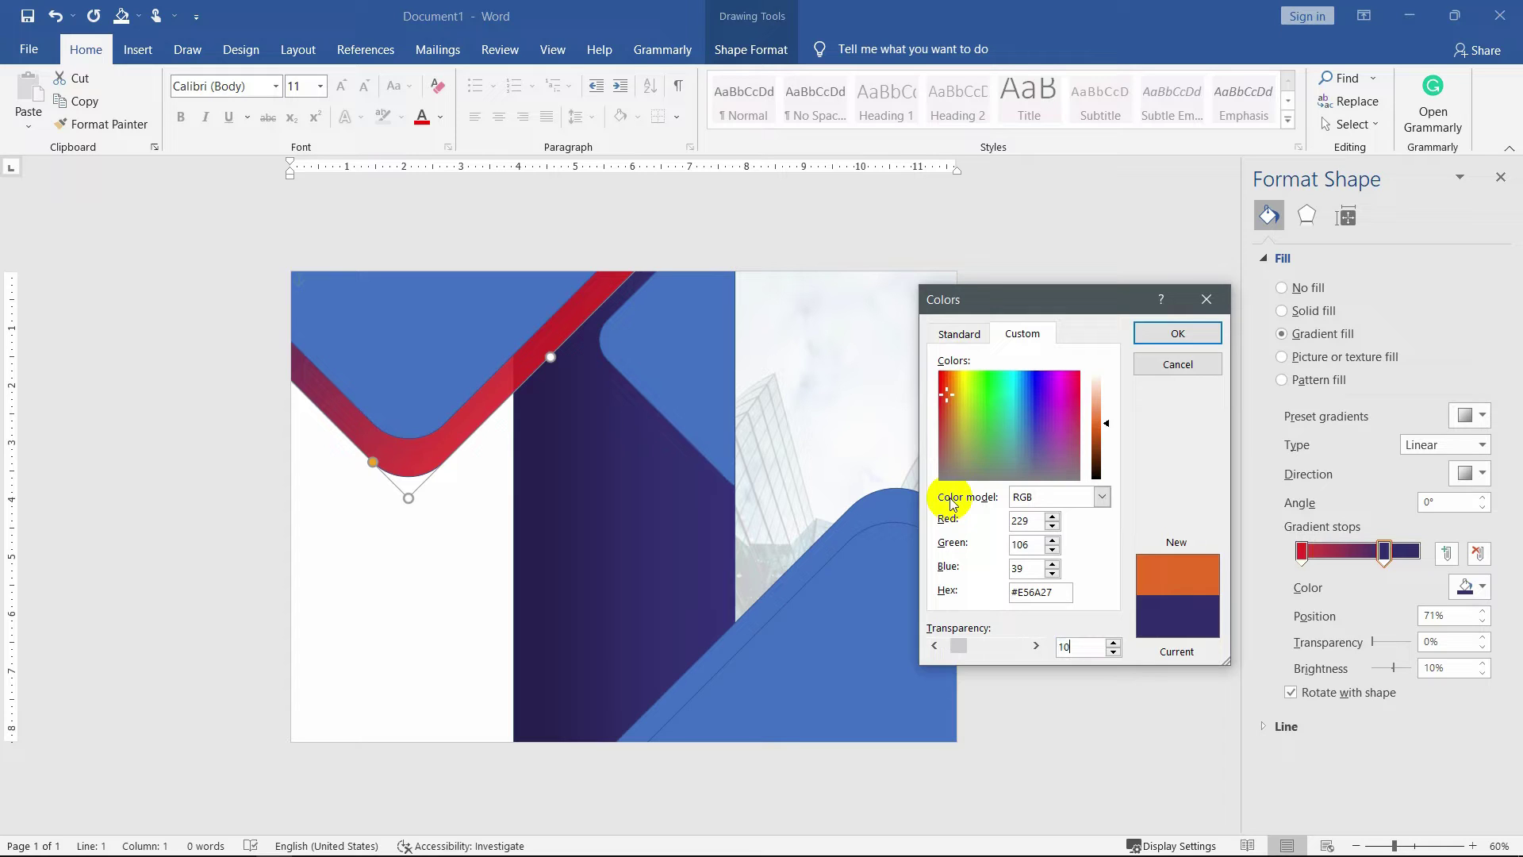
key("Return")
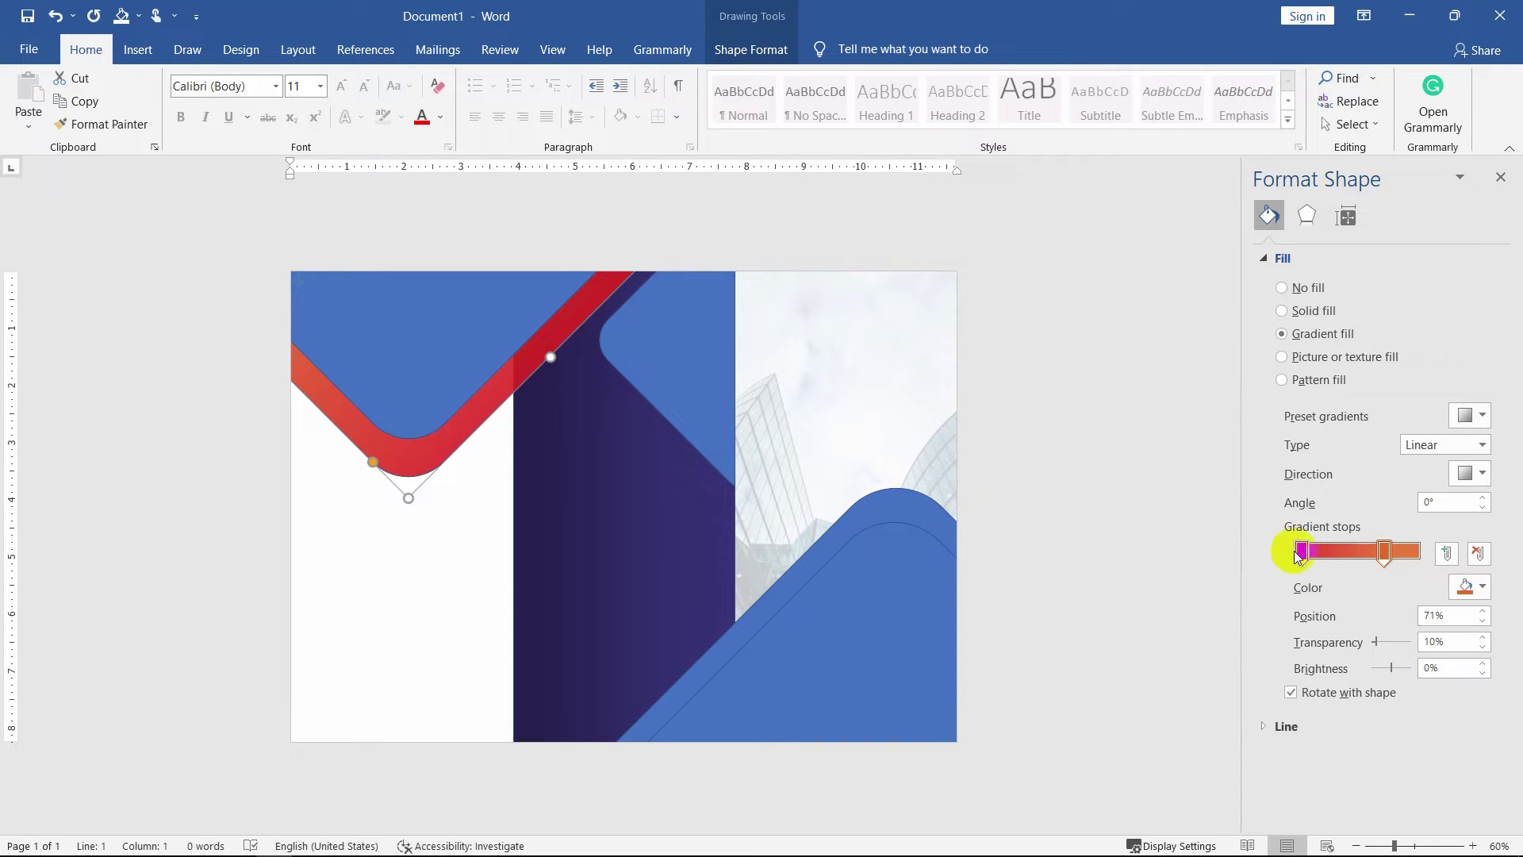
Set the orange stop's position to 30% and deselect the shape.
triple_click(1435, 615)
type("30")
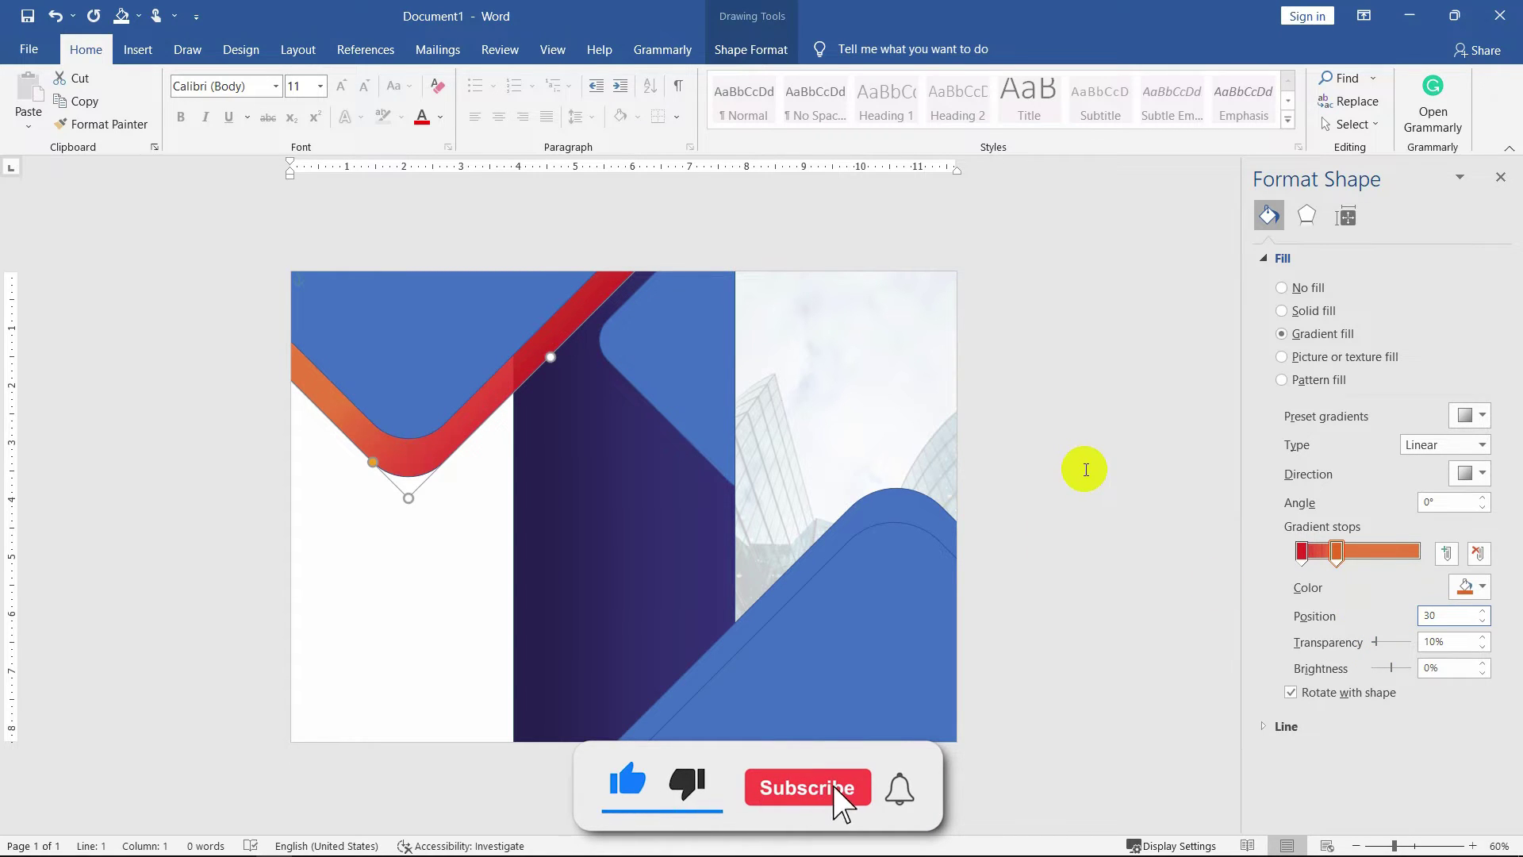
key("Escape")
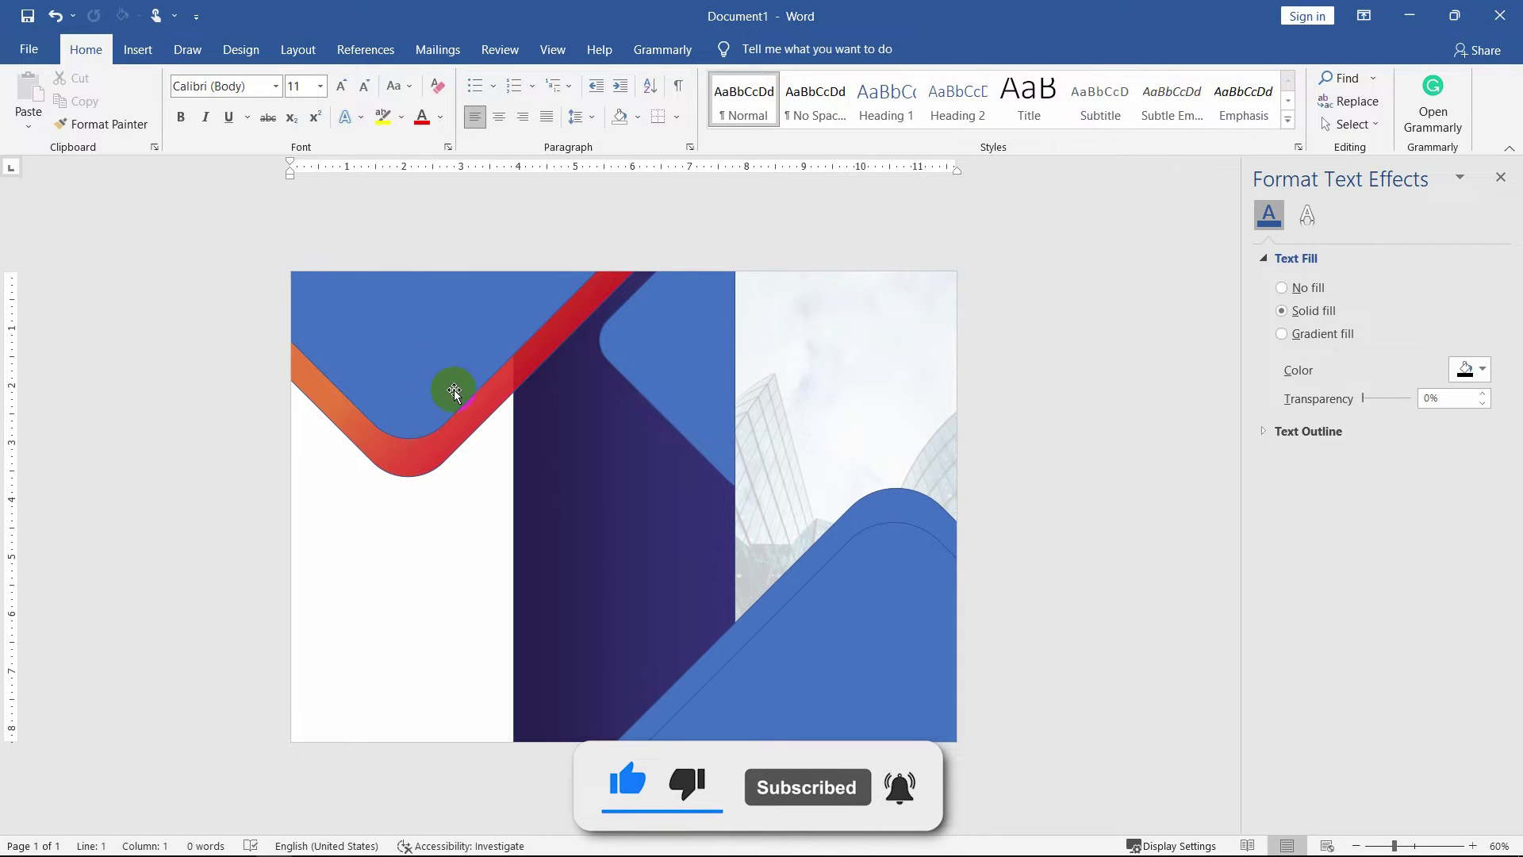
Give the top-left curved shape a 6 pt outline weight and No Fill.
left_click(420, 353)
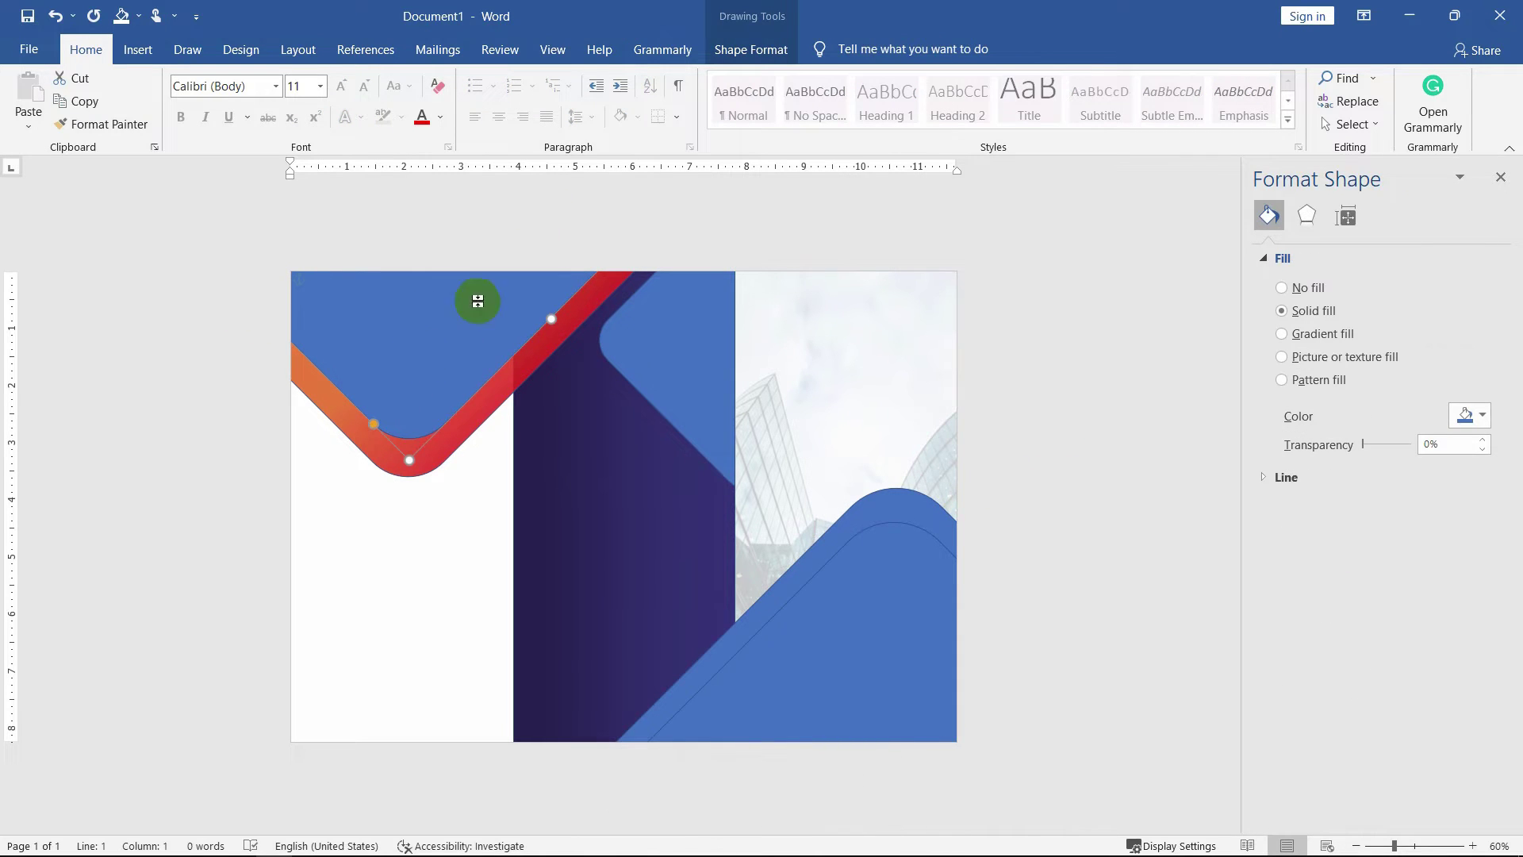
left_click(745, 49)
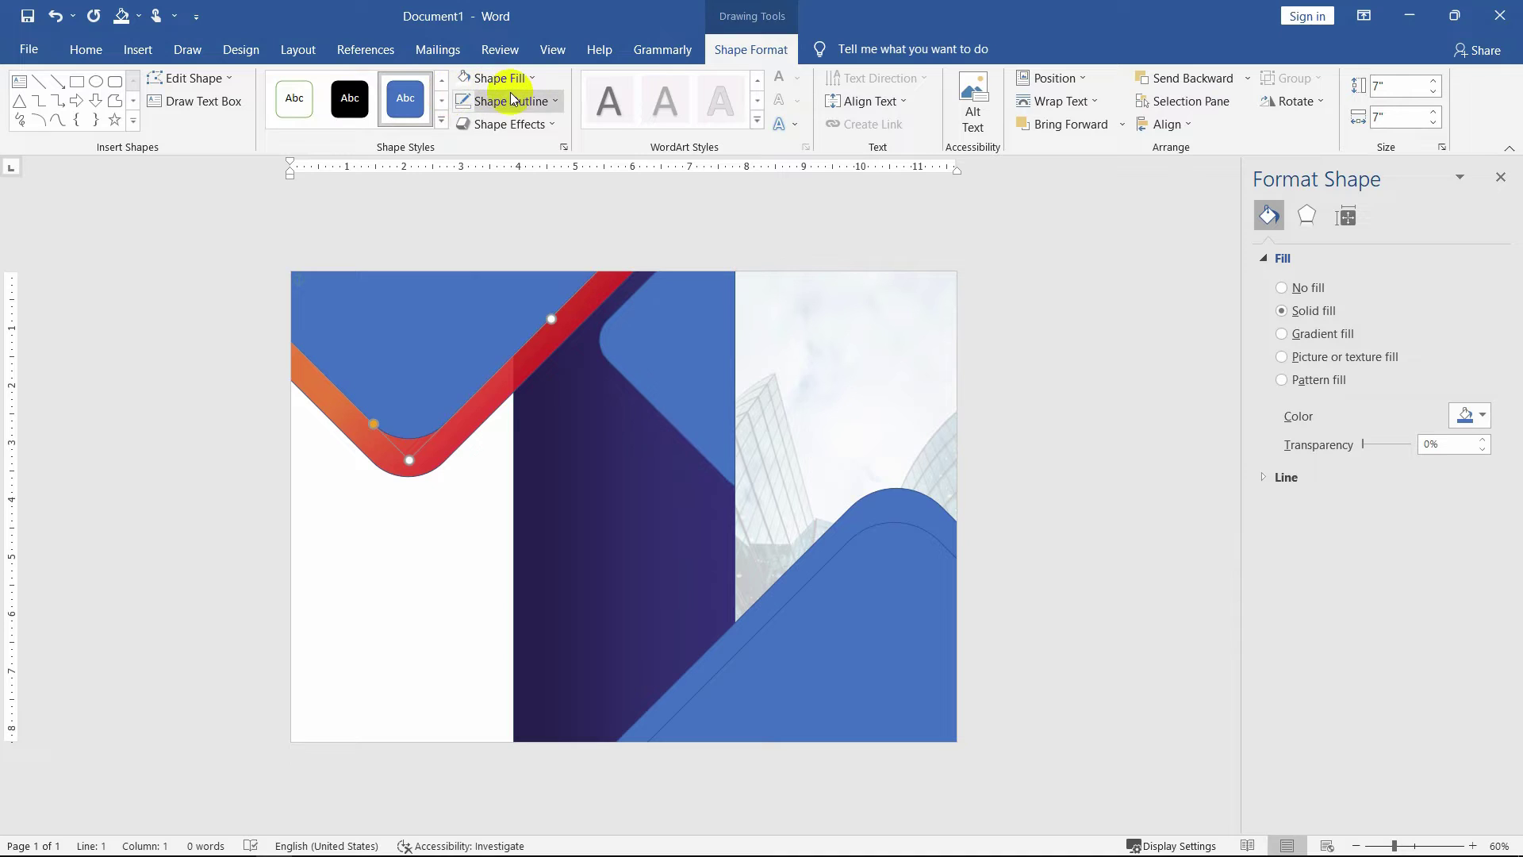
left_click(514, 101)
mouse_move(568, 363)
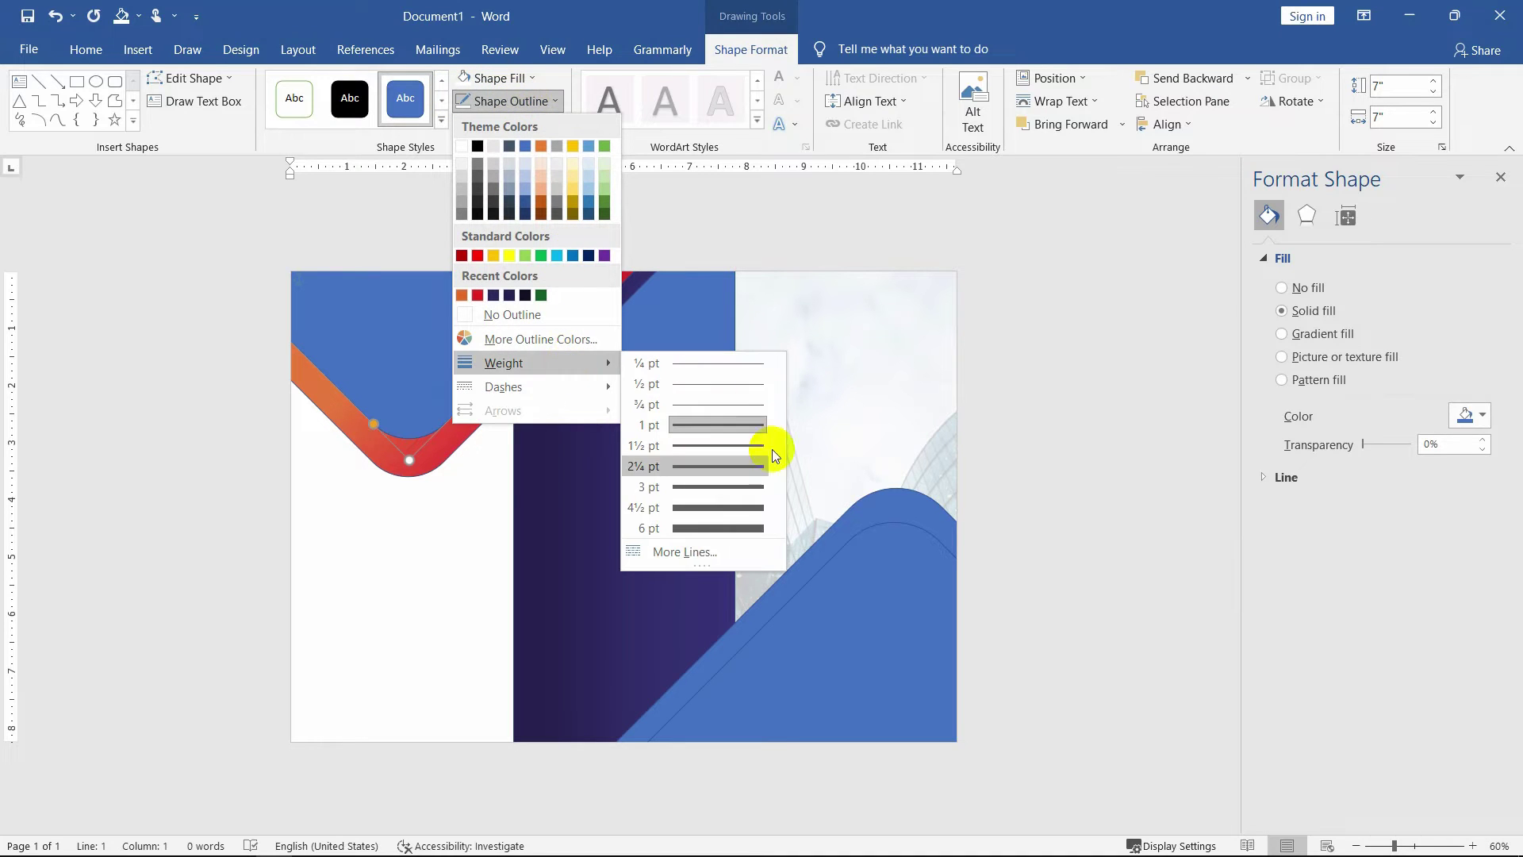
left_click(712, 528)
left_click(495, 78)
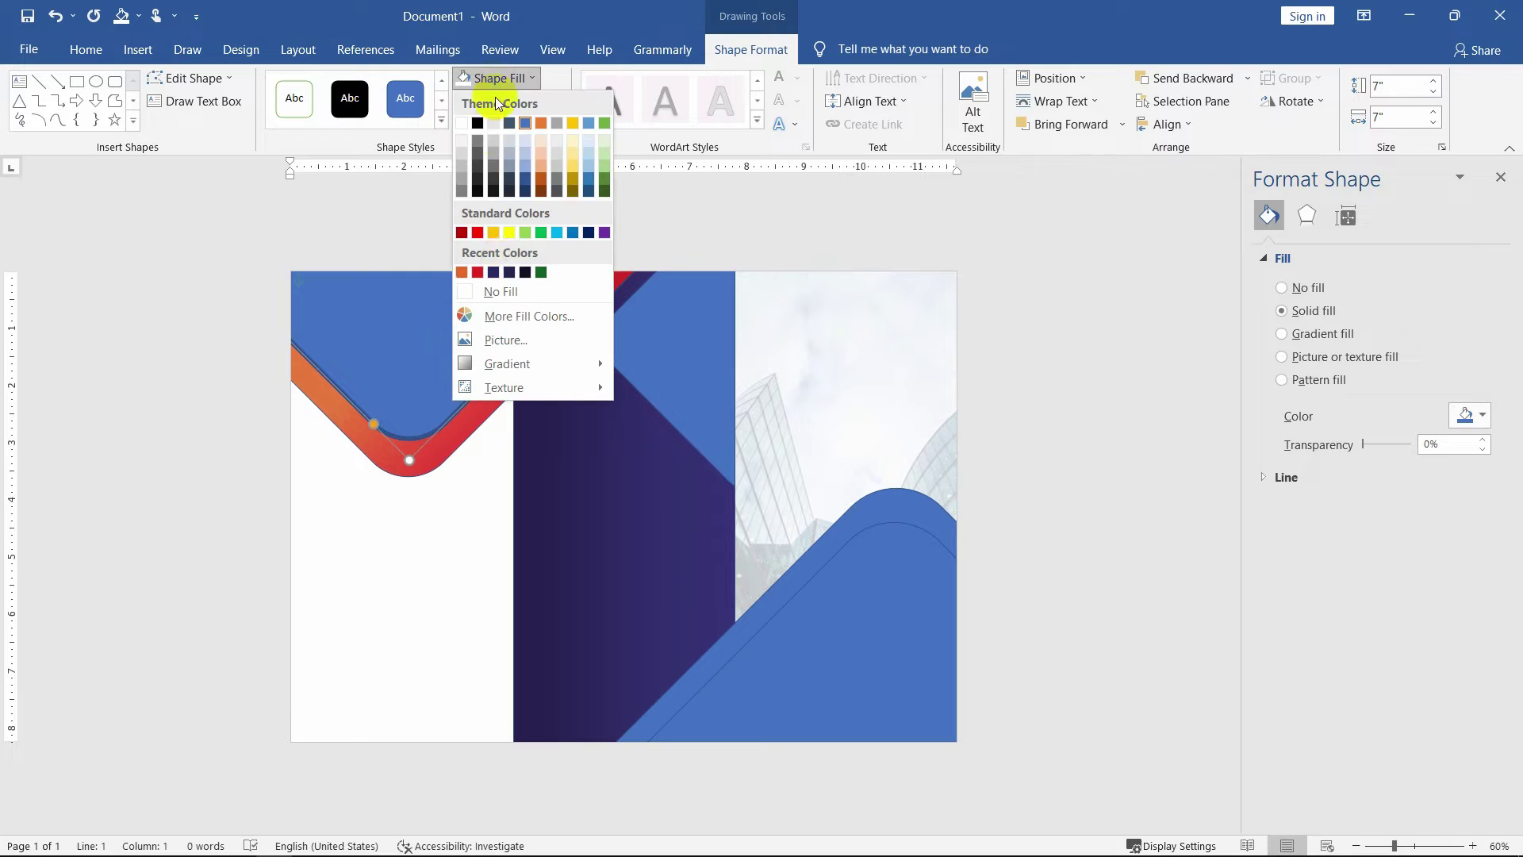
left_click(509, 292)
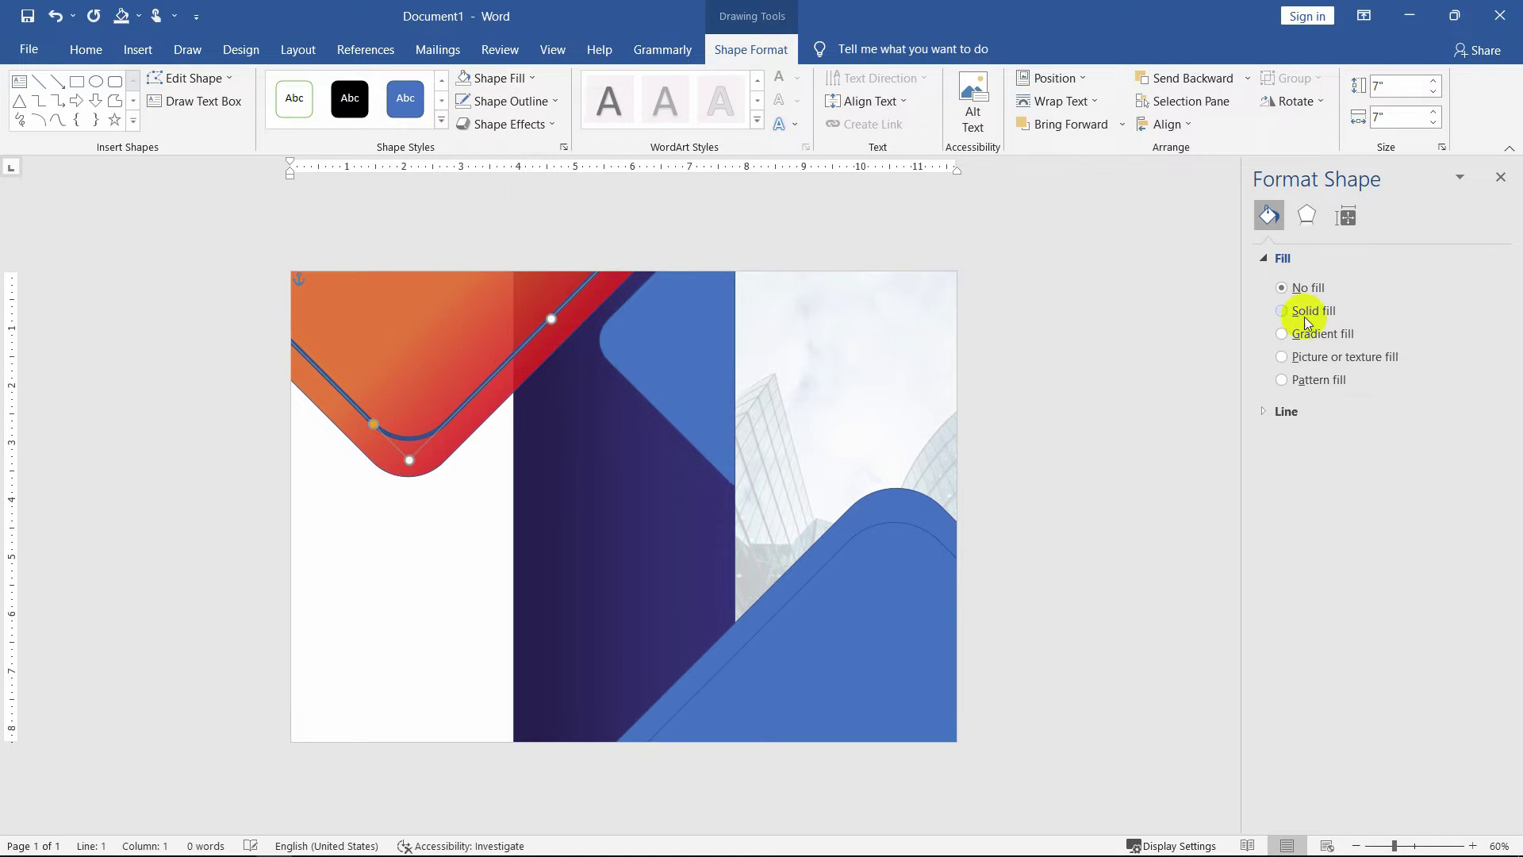
left_click(1268, 411)
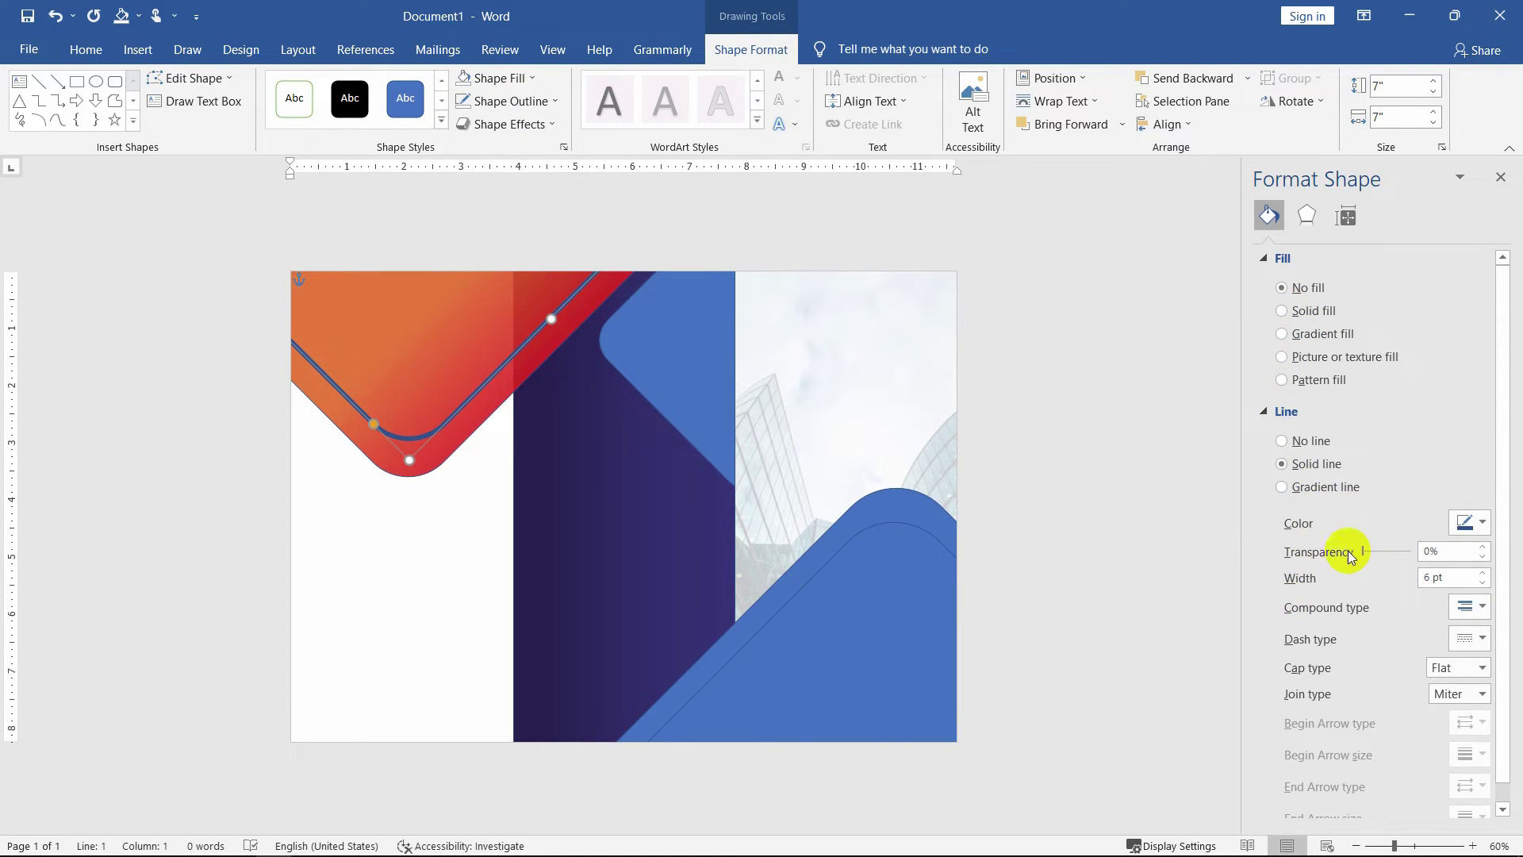
Switch the outline to a gradient line, delete two extra stops, and make the left stop red.
left_click(1323, 486)
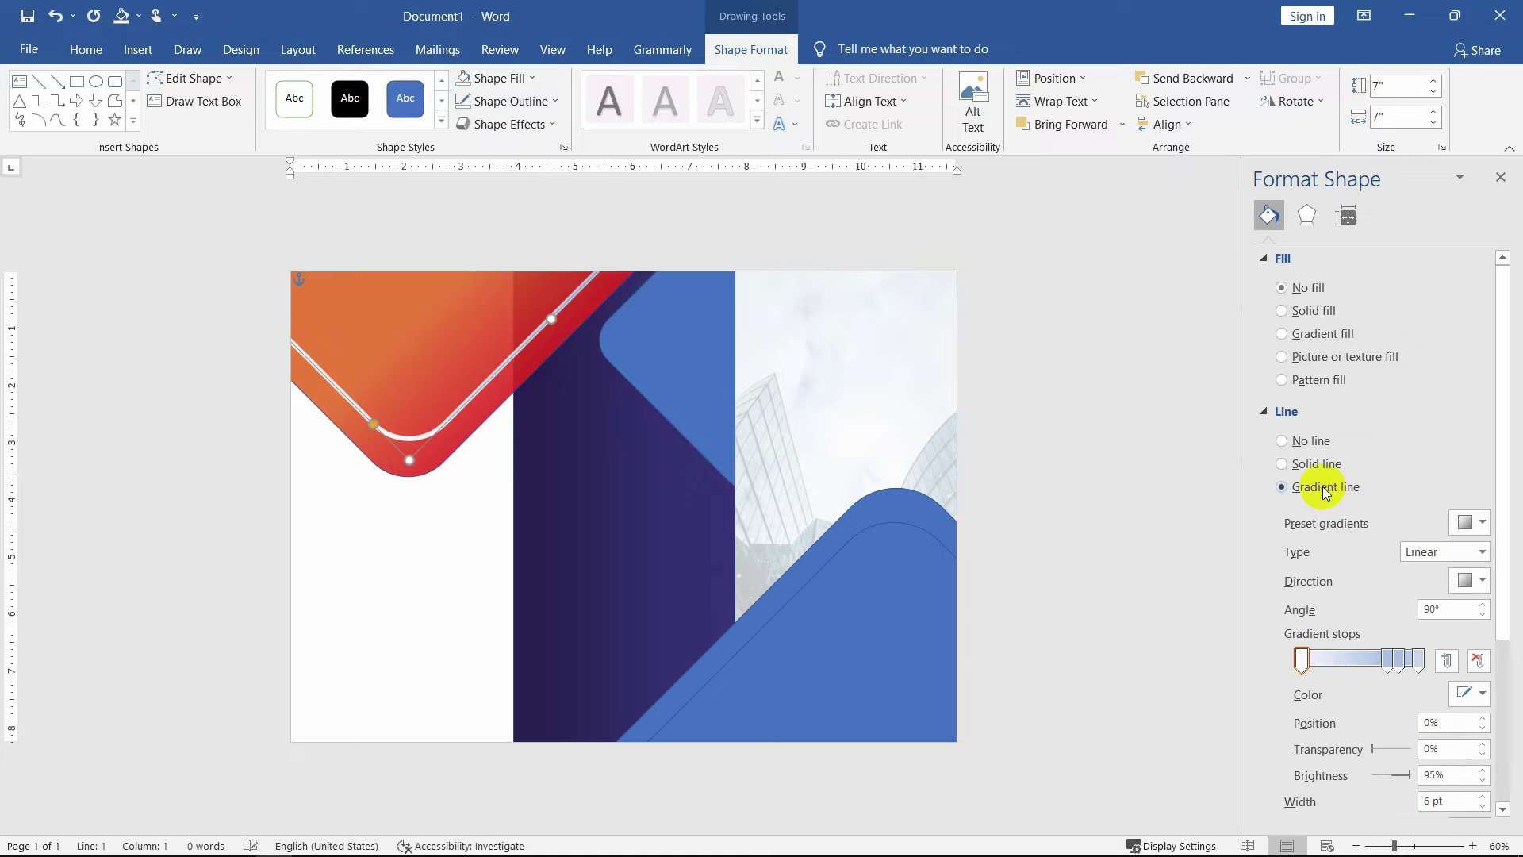
left_click(1418, 661)
left_click(1479, 661)
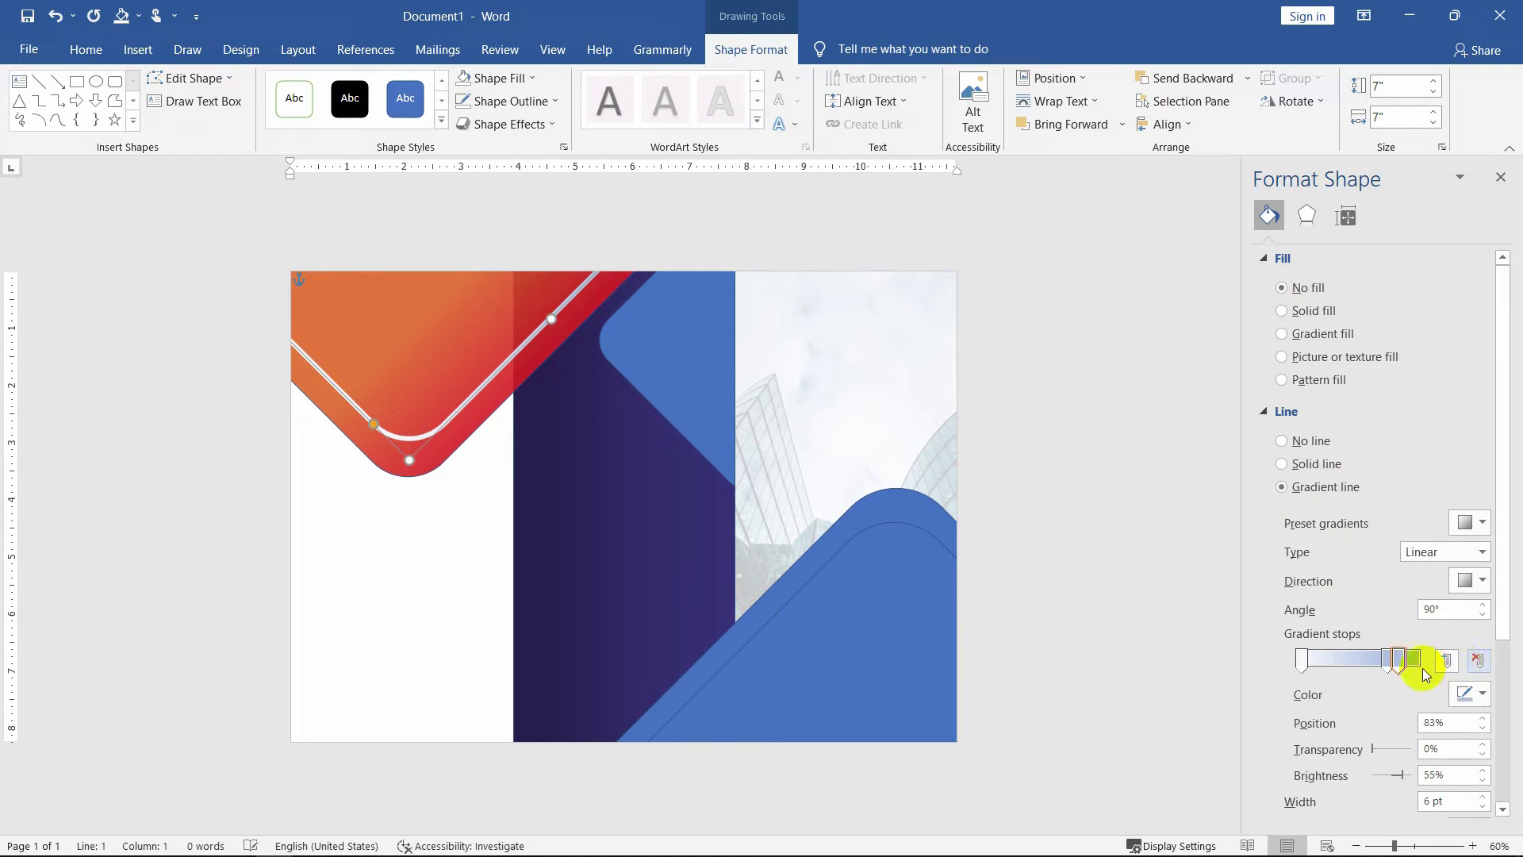
left_click(1476, 662)
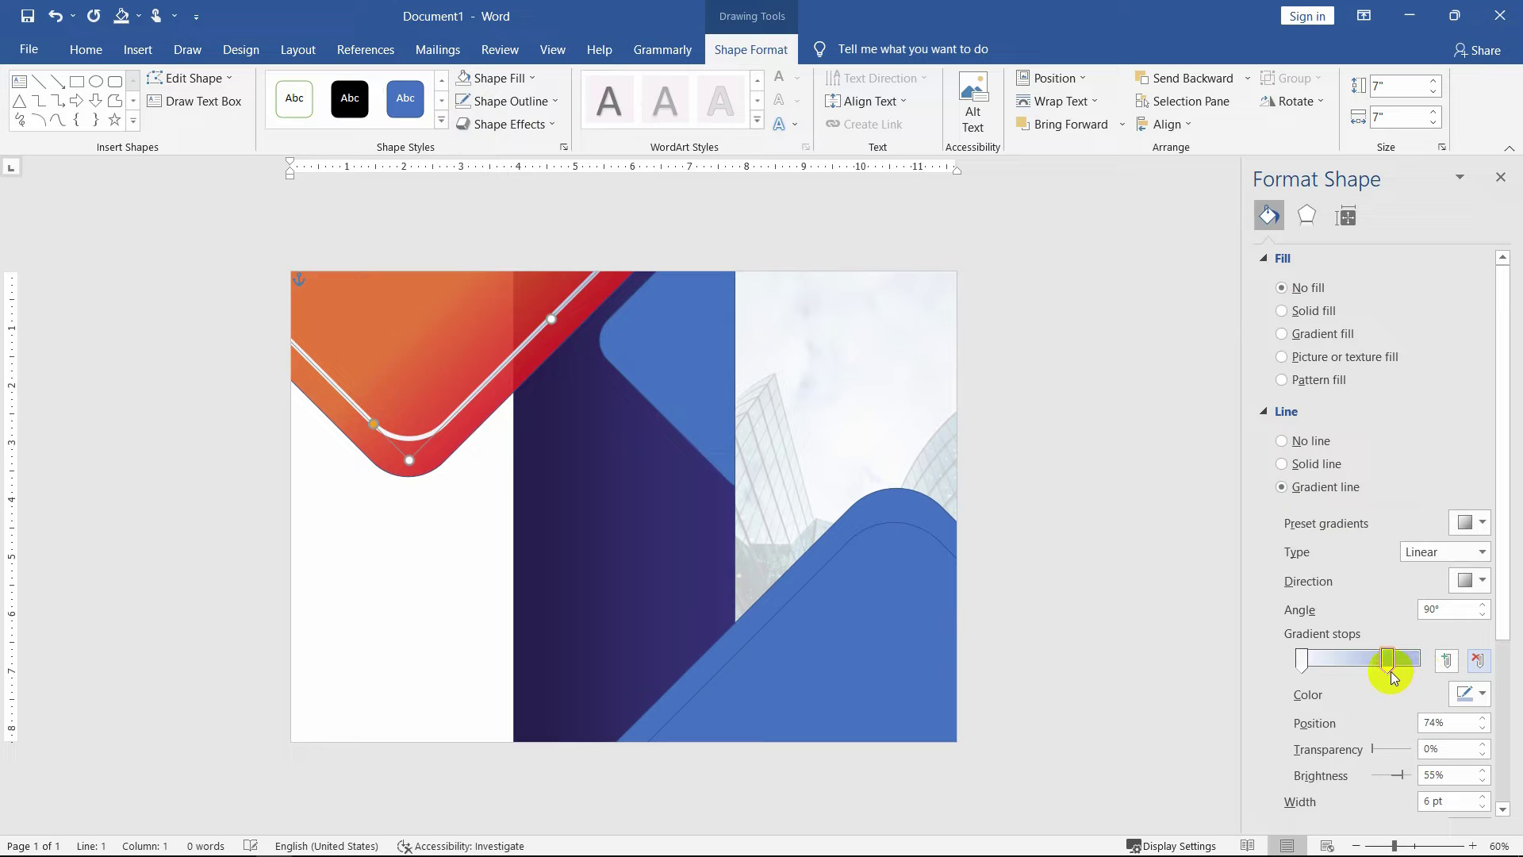
left_click(1301, 662)
left_click(1470, 693)
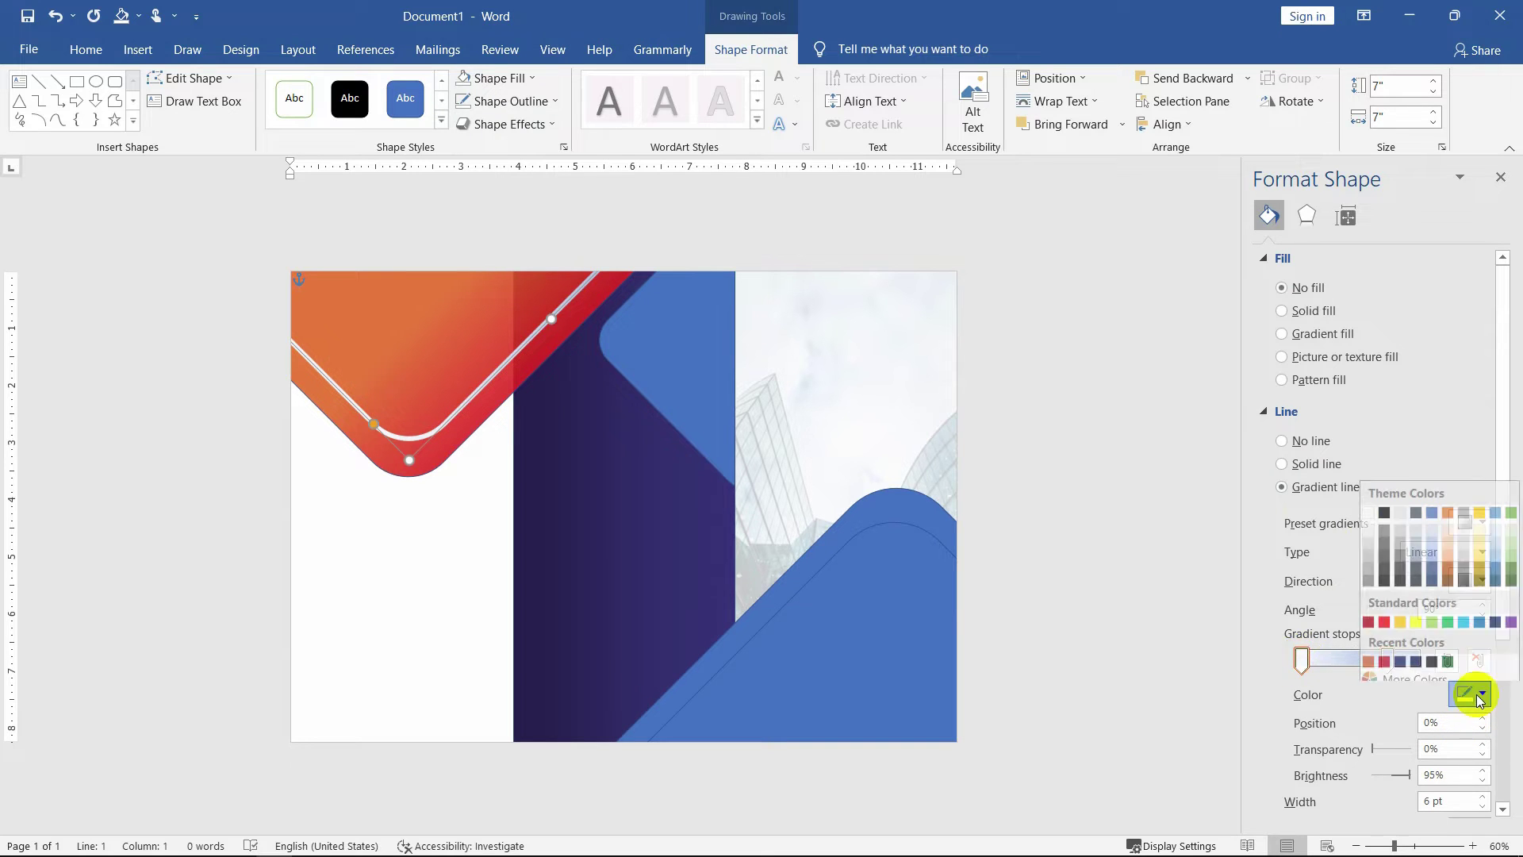
left_click(1364, 655)
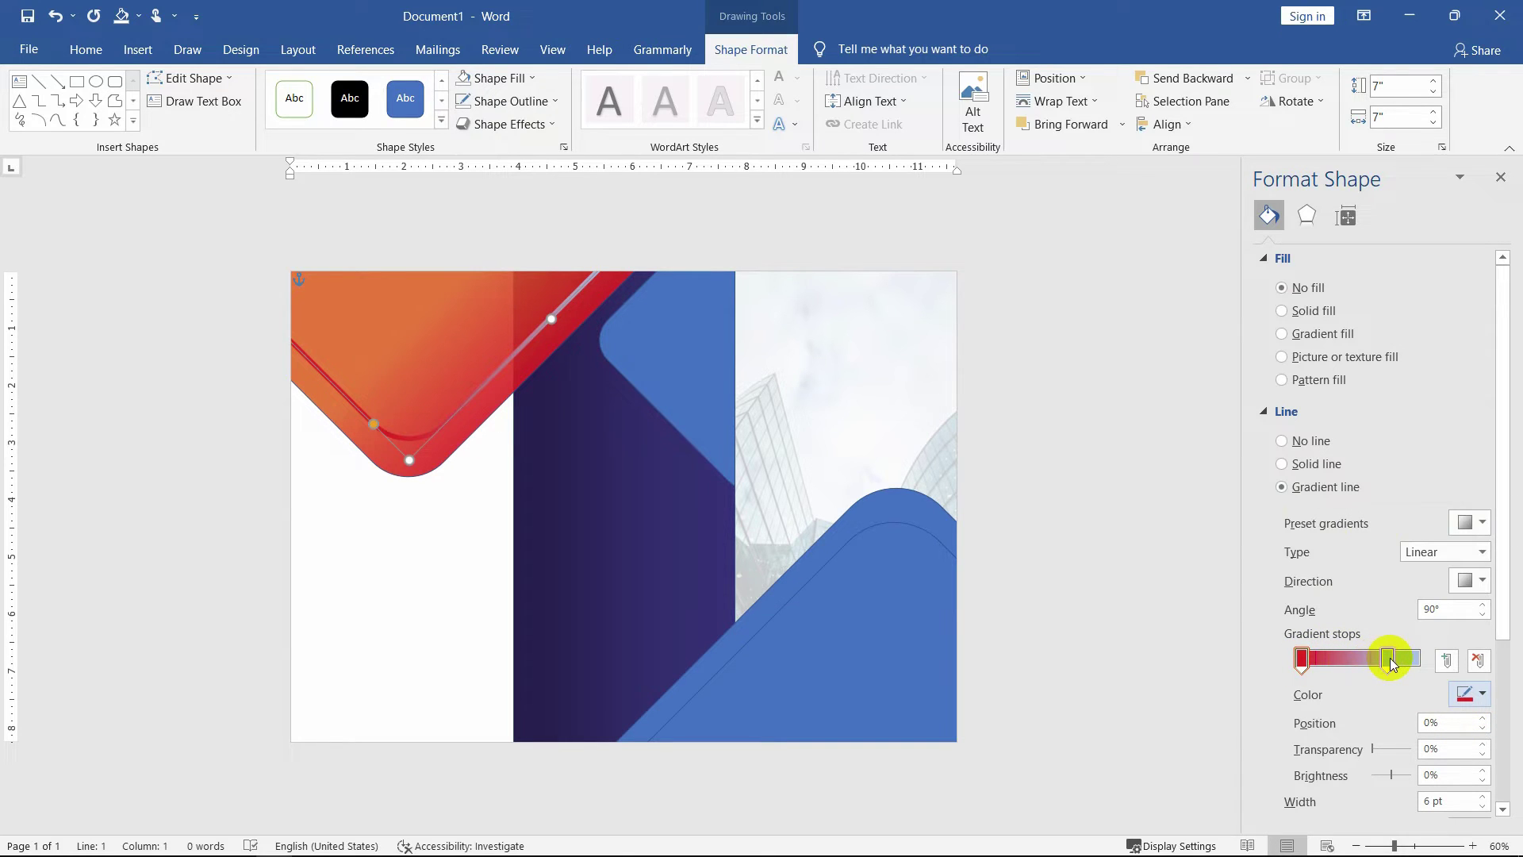
Colour the second stop magenta and drag the gradient stops into position.
left_click(1387, 659)
left_click(1476, 695)
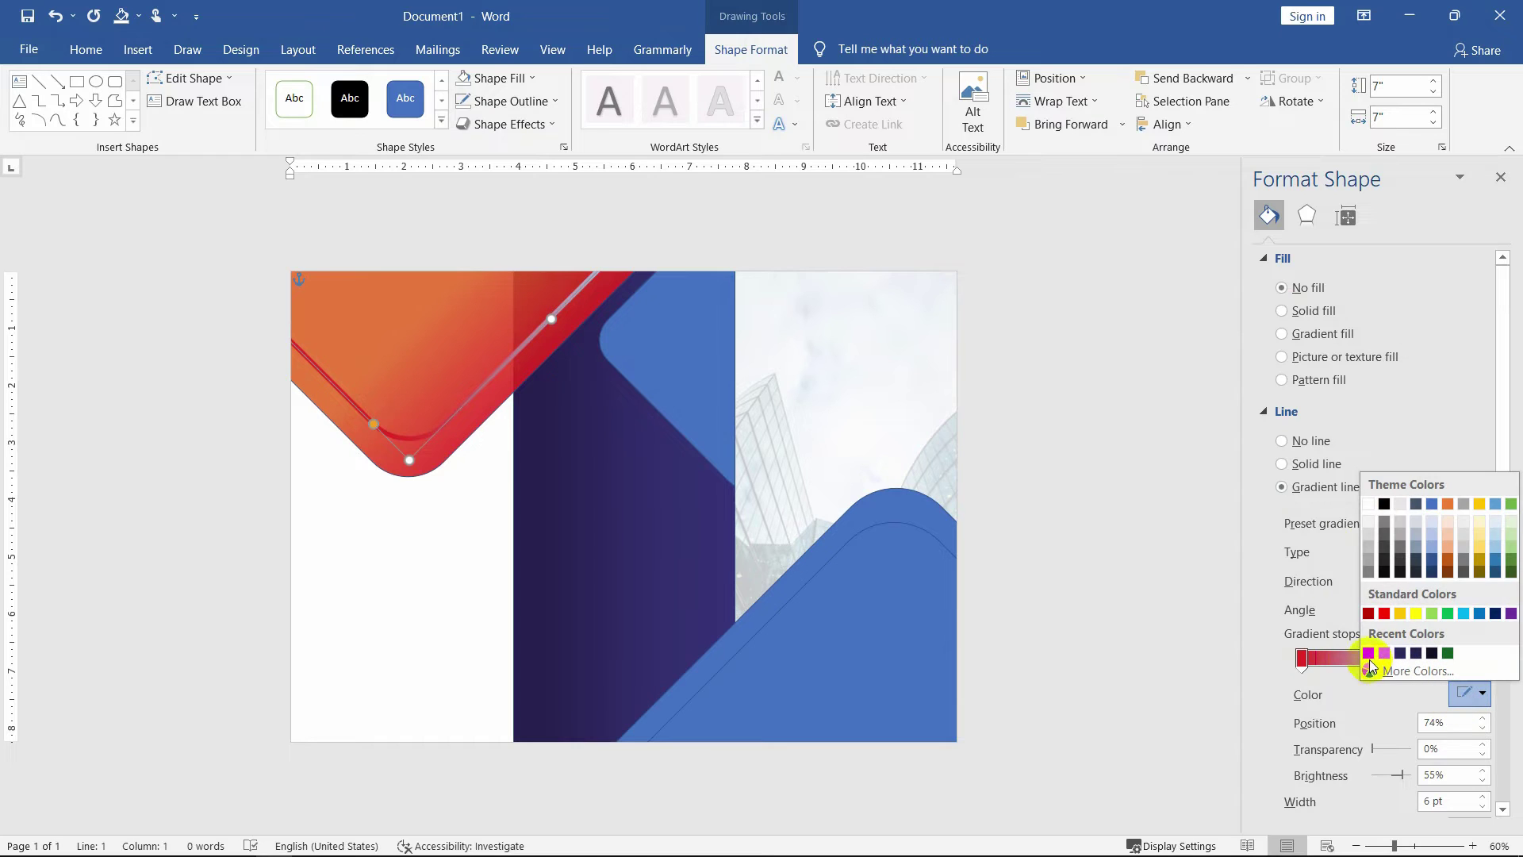
left_click(1384, 655)
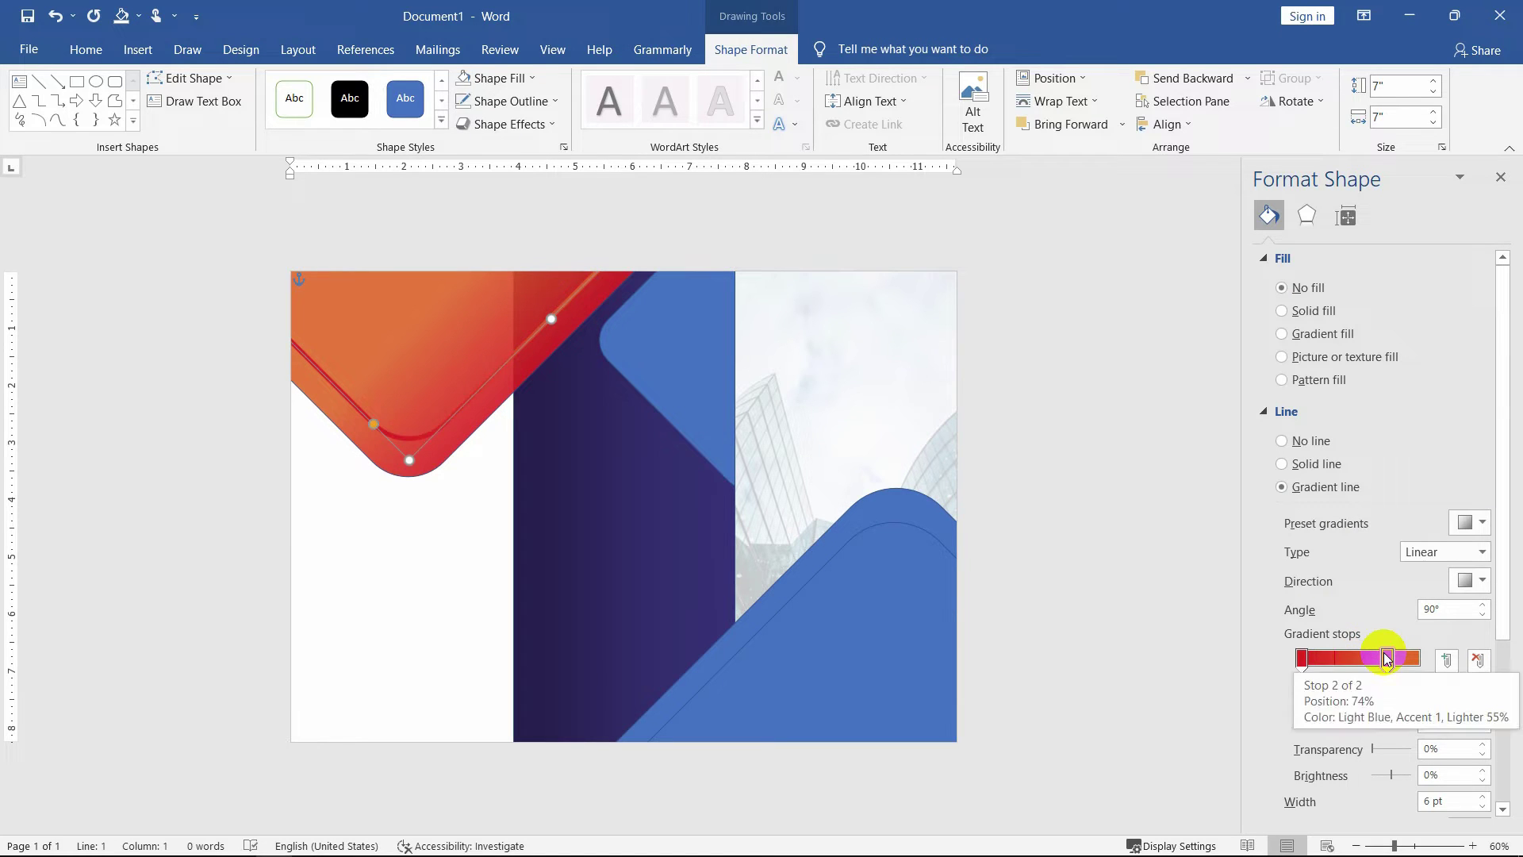
left_click_drag(1387, 658, 1403, 657)
left_click_drag(1303, 665, 1321, 664)
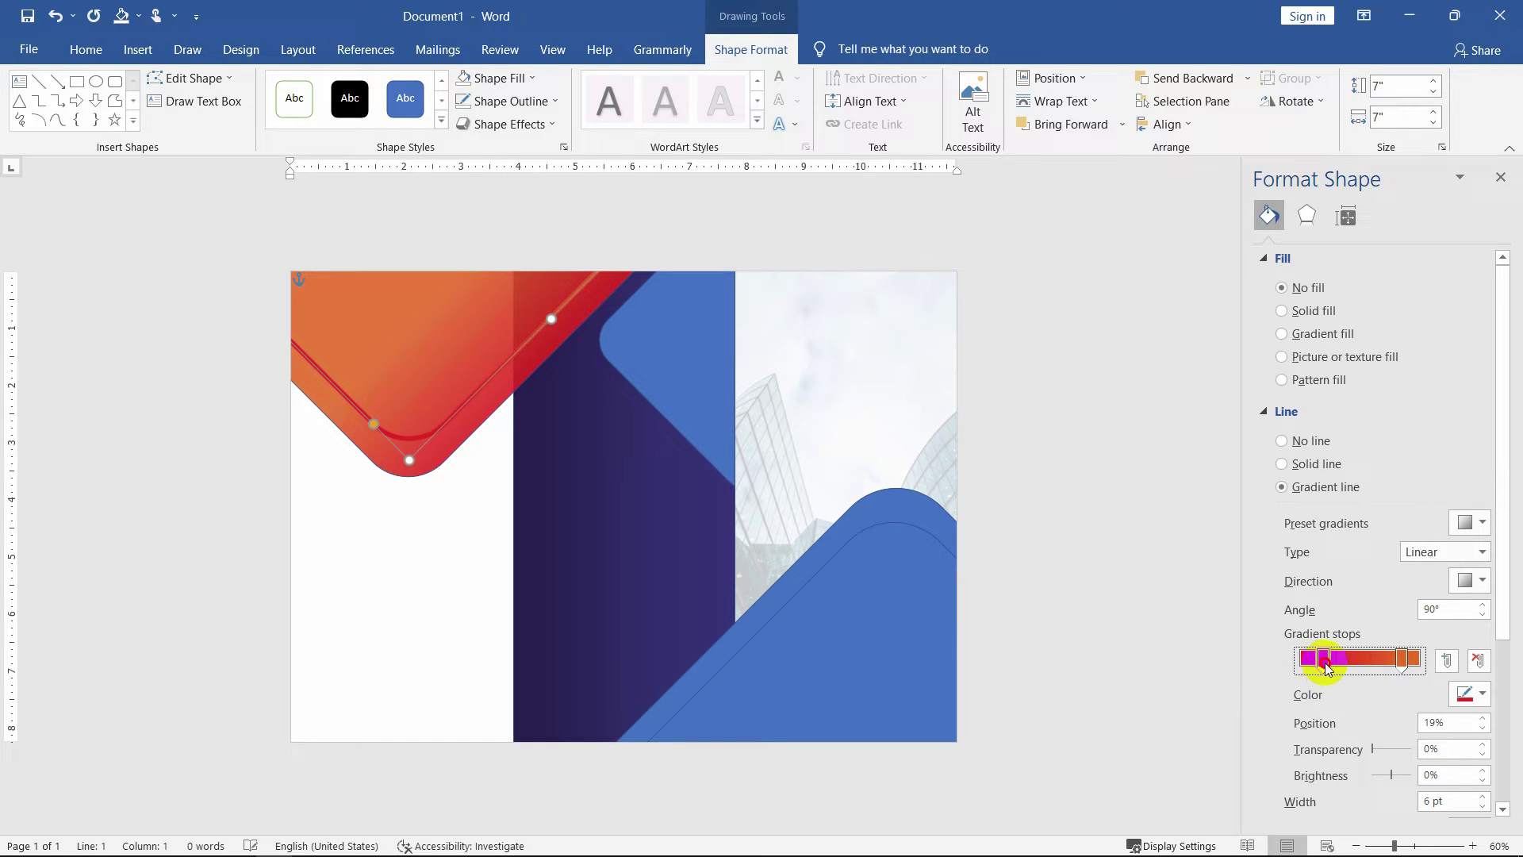
left_click(1047, 603)
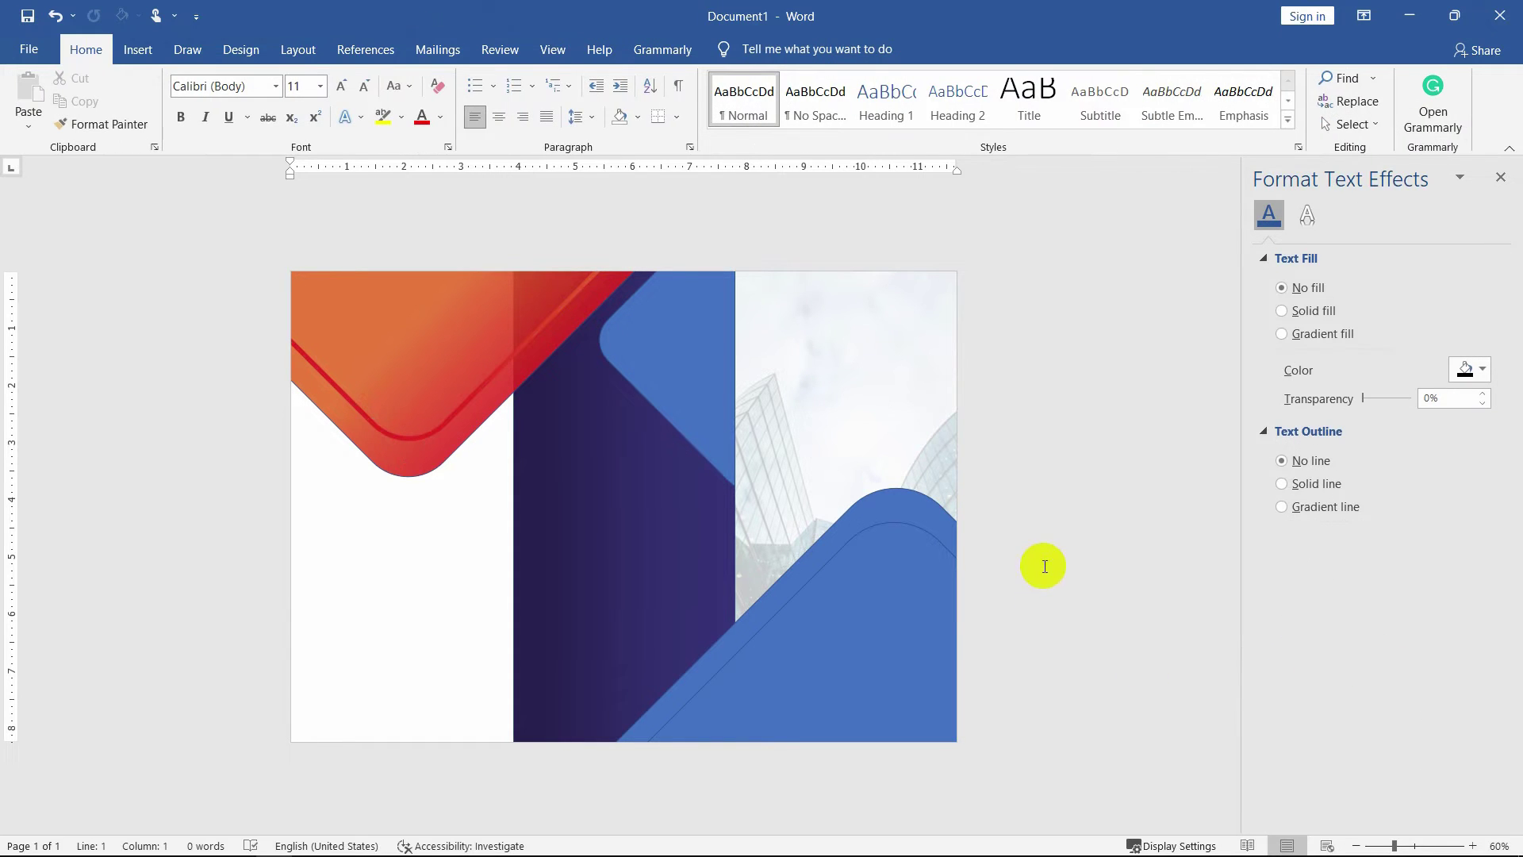
Re-angle the orange accent shape's gradient to 50° with the Angle spin box, undoing one change.
left_click(465, 336)
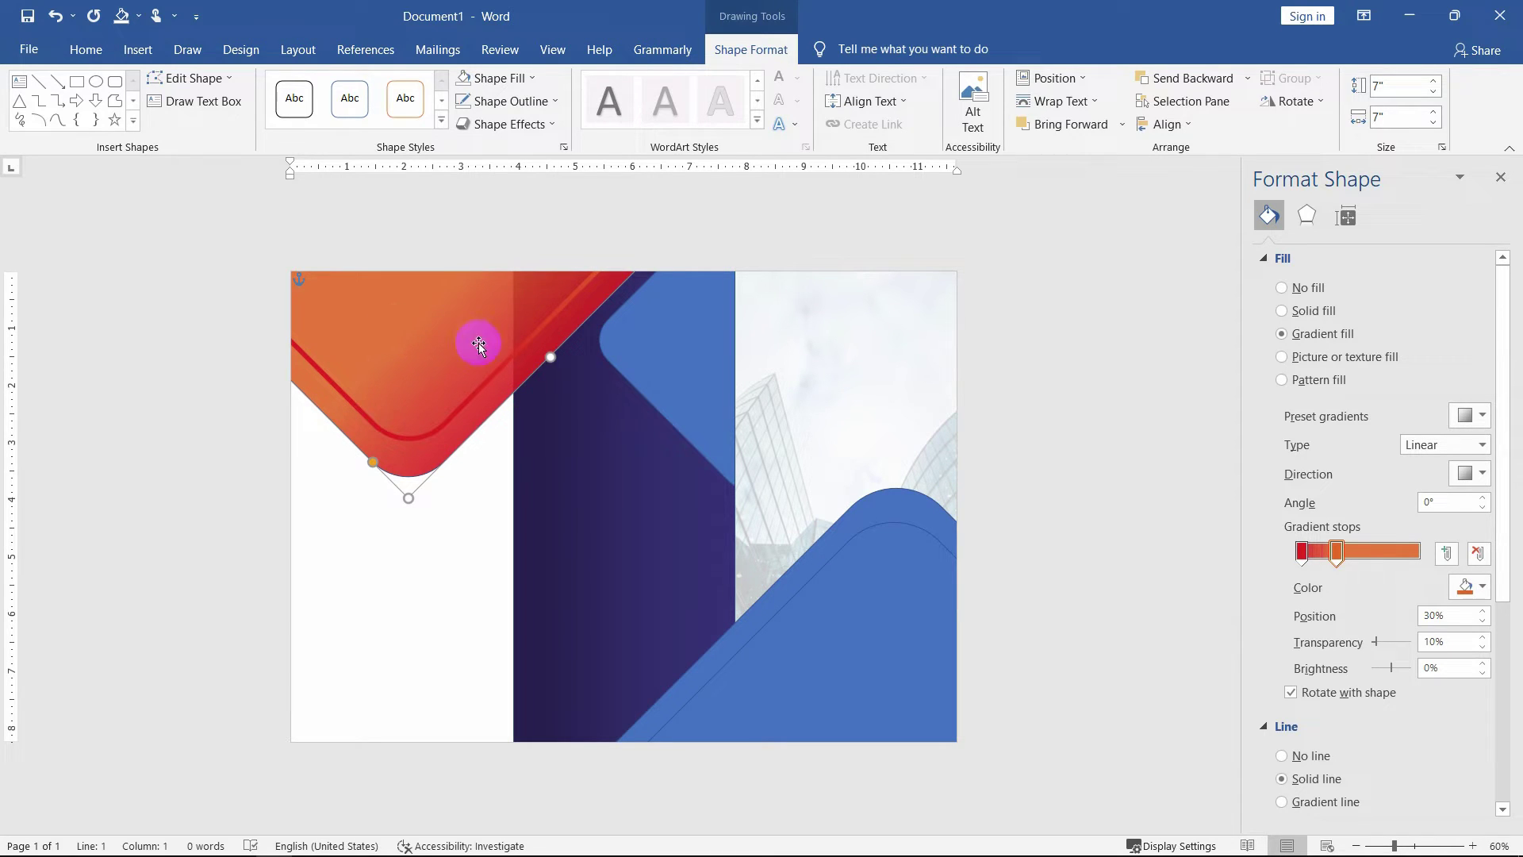
left_click(1483, 497)
left_click(1482, 498)
left_click(1482, 497)
left_click(1483, 497)
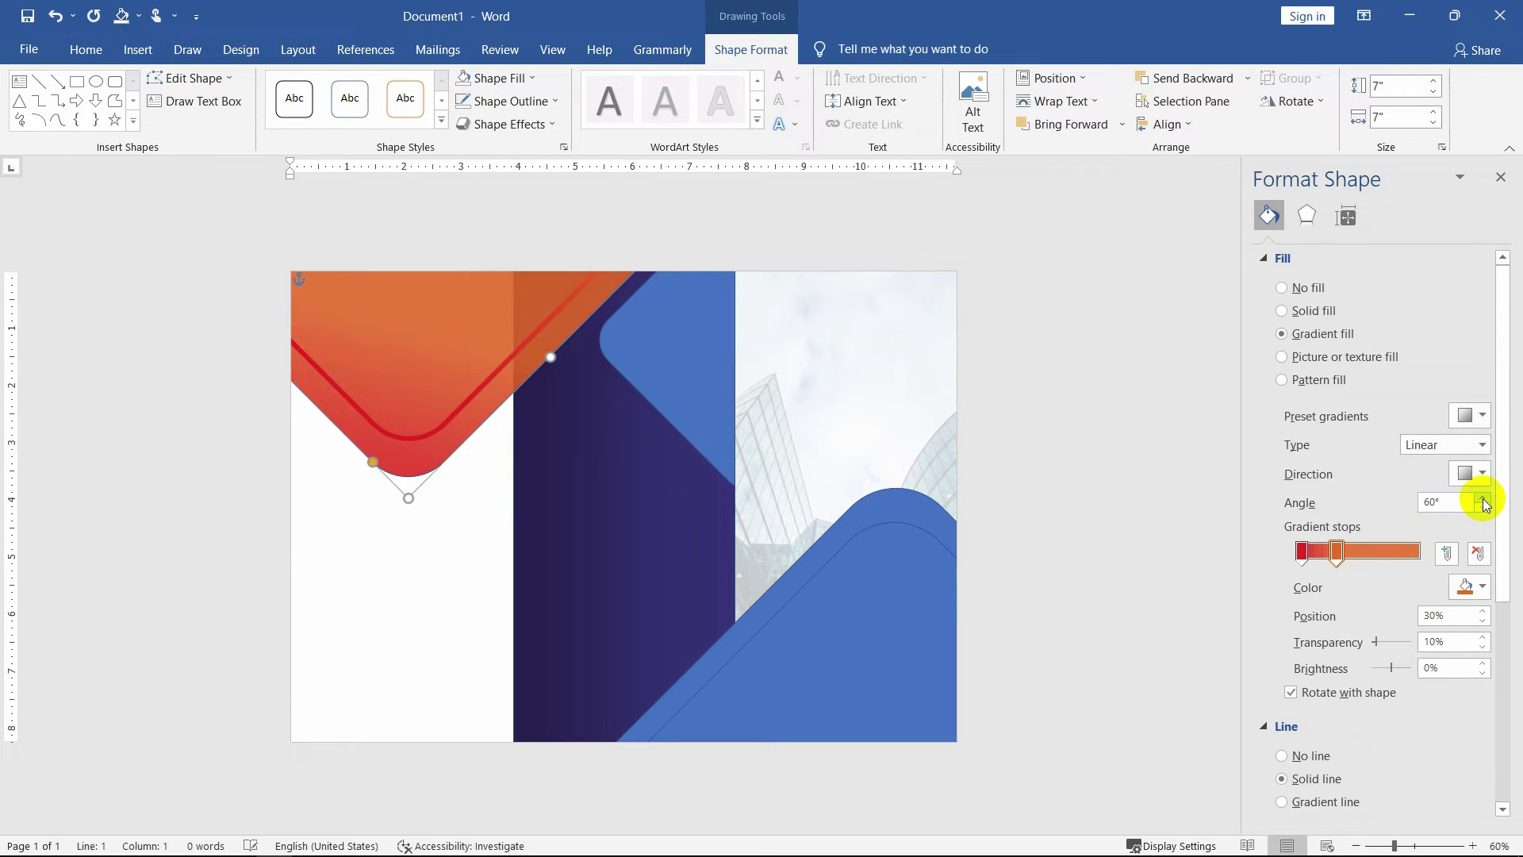
left_click(1481, 508)
left_click(1481, 508)
left_click(986, 469)
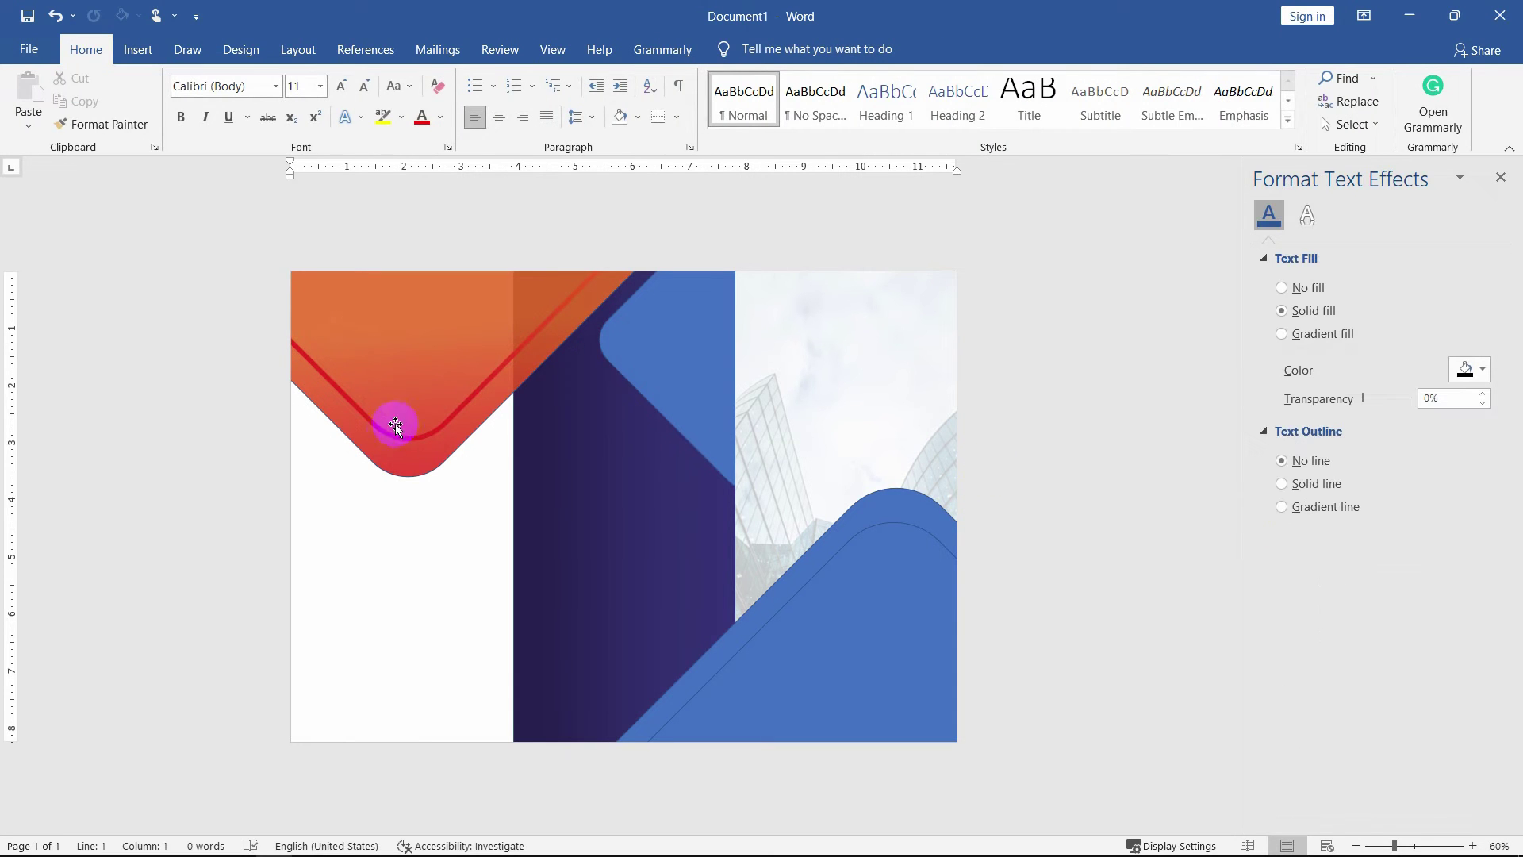
key("ctrl+z")
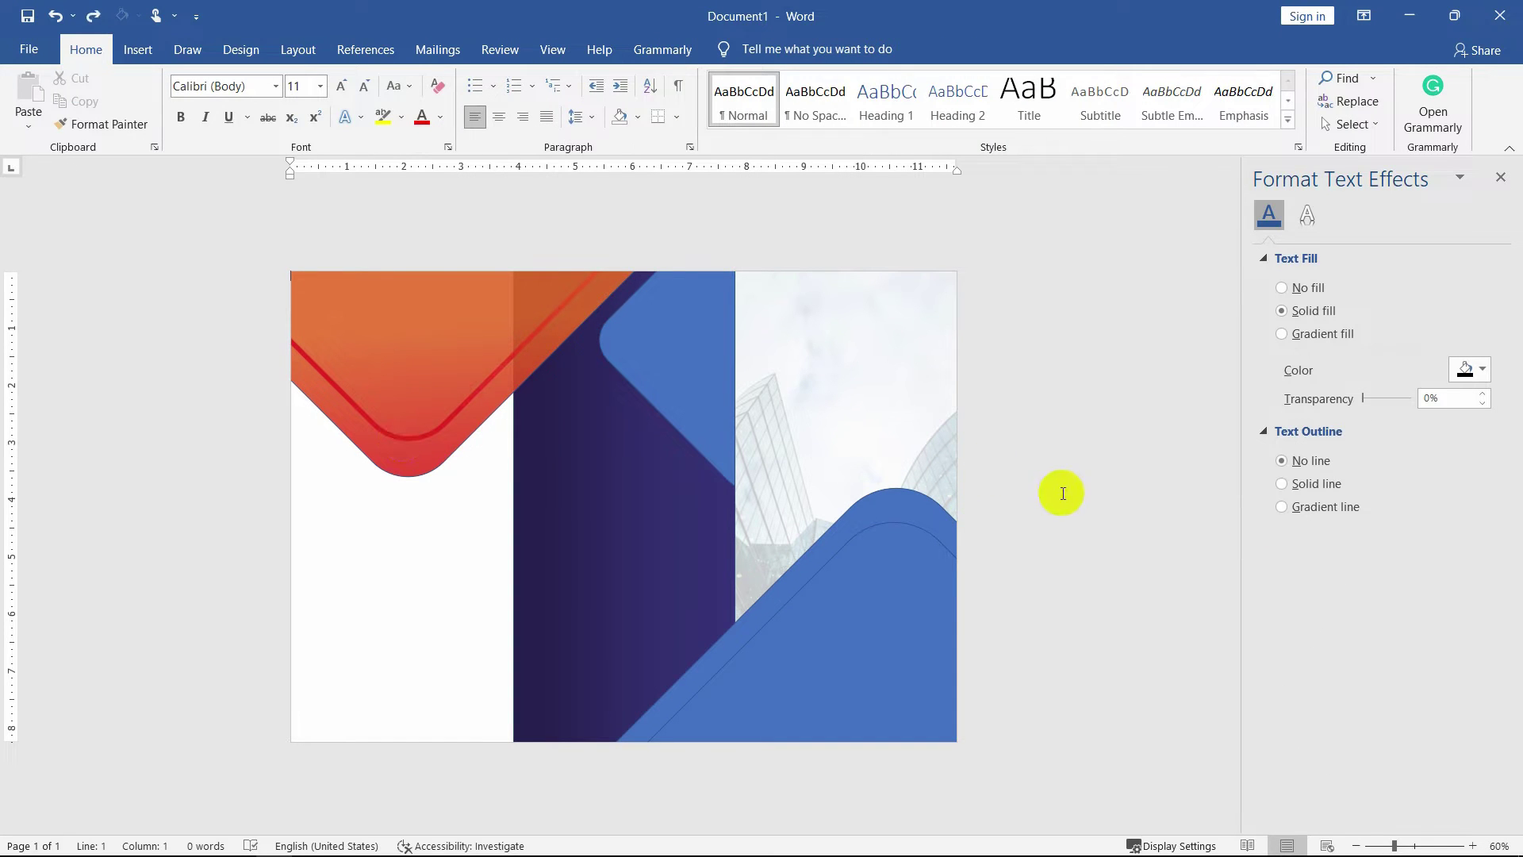
Give the top-middle blue shape a gradient fill with the first stop purple 129/56/109.
left_click(706, 344)
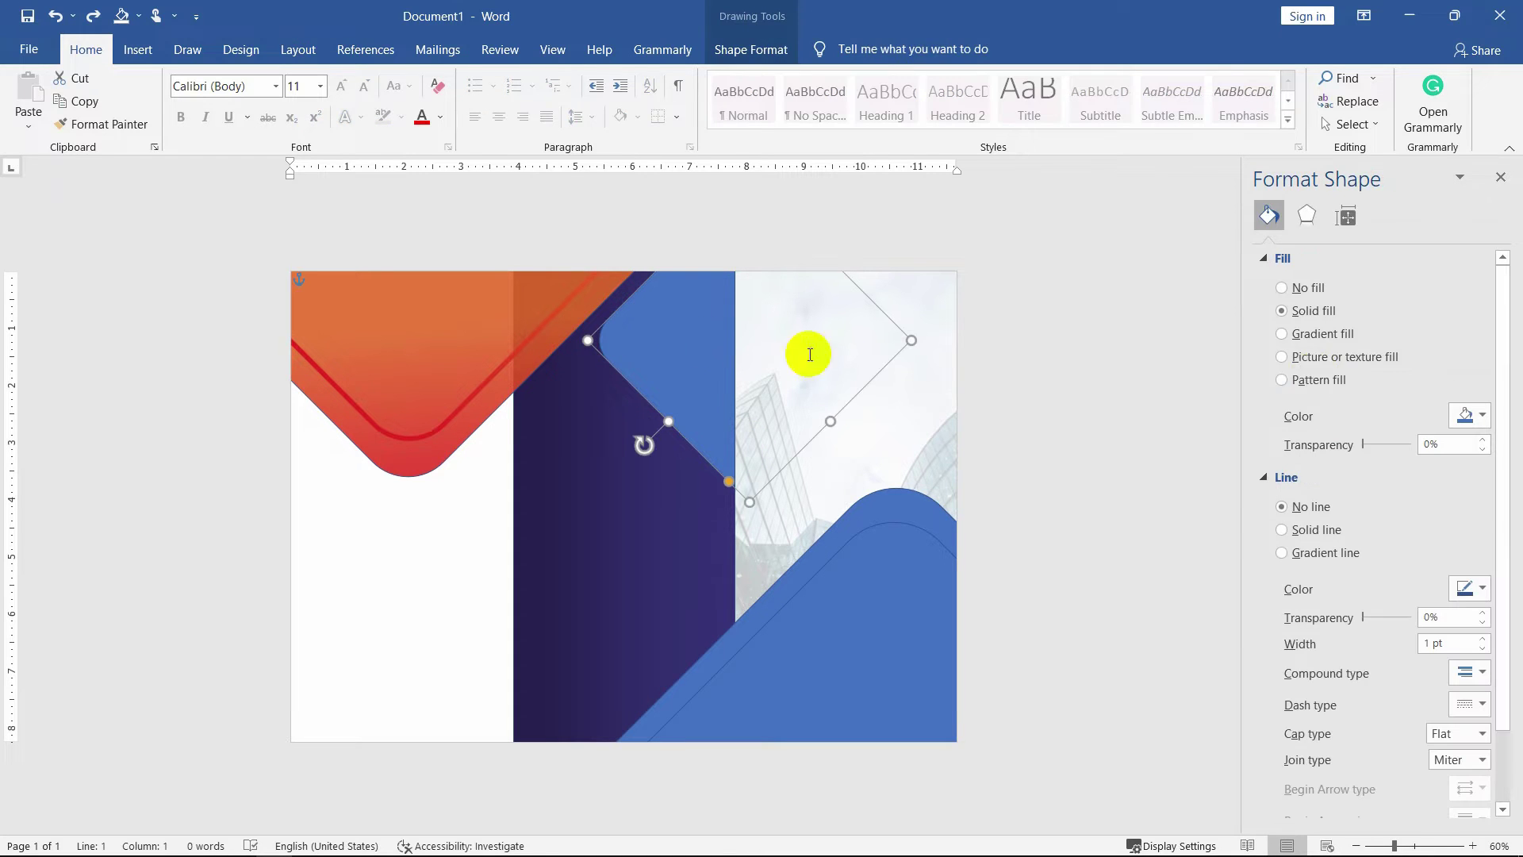
left_click(1303, 334)
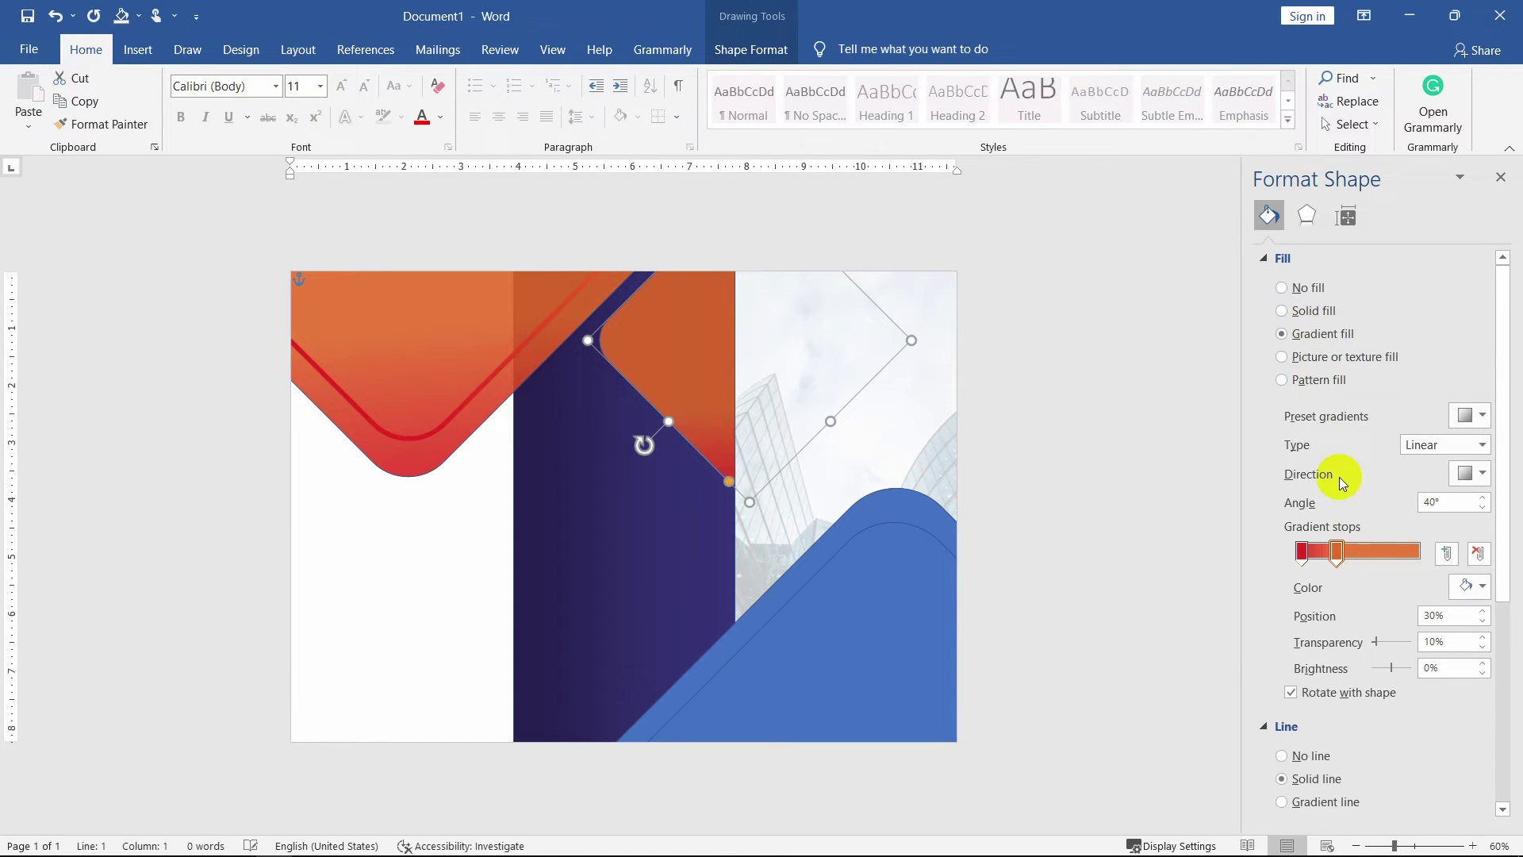
left_click(1301, 556)
left_click(1467, 586)
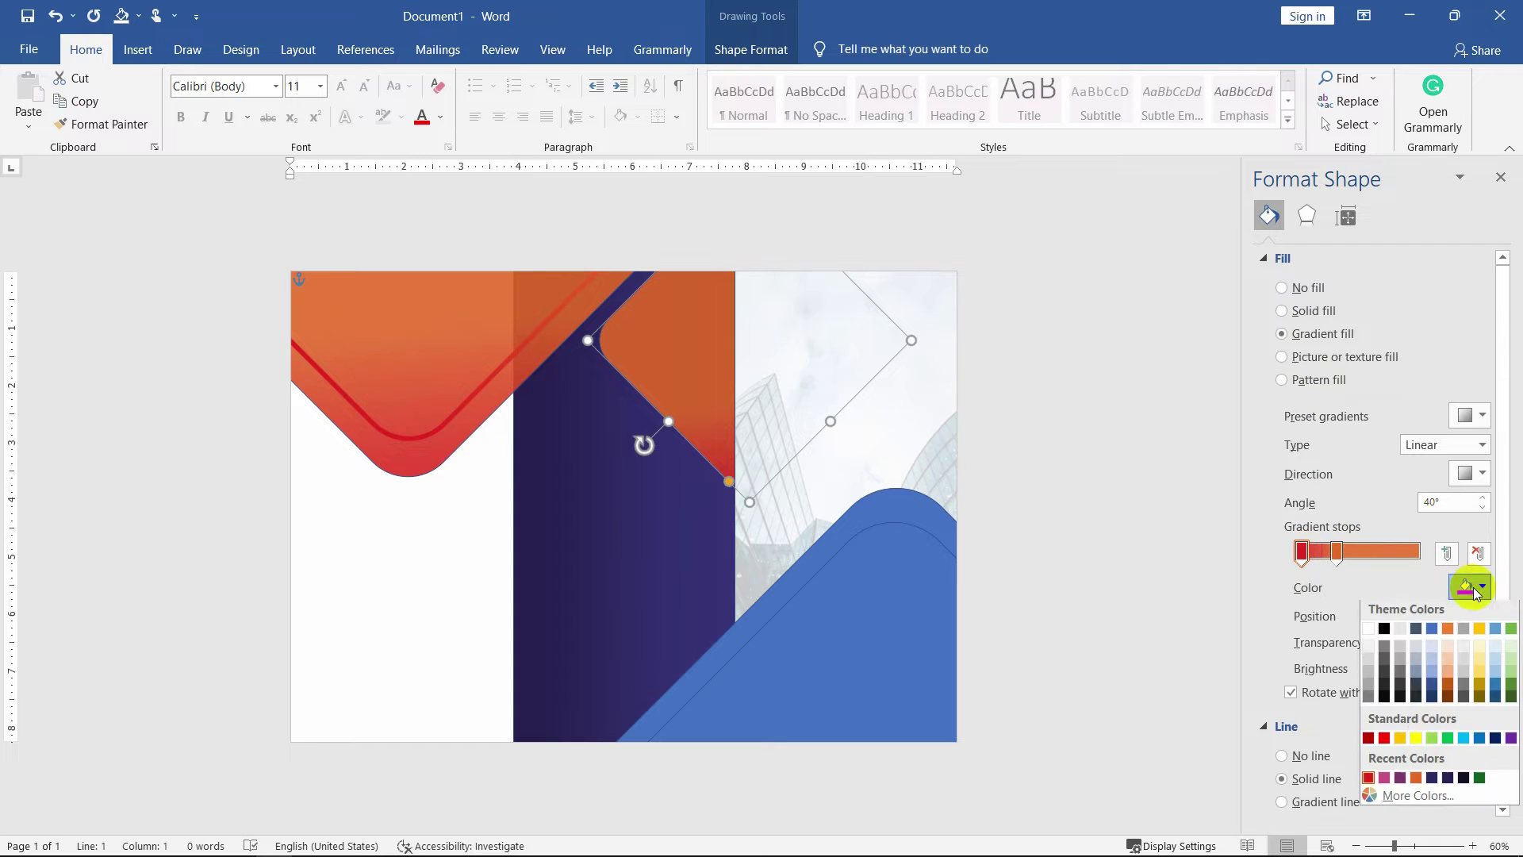
left_click(1407, 788)
double_click(1026, 521)
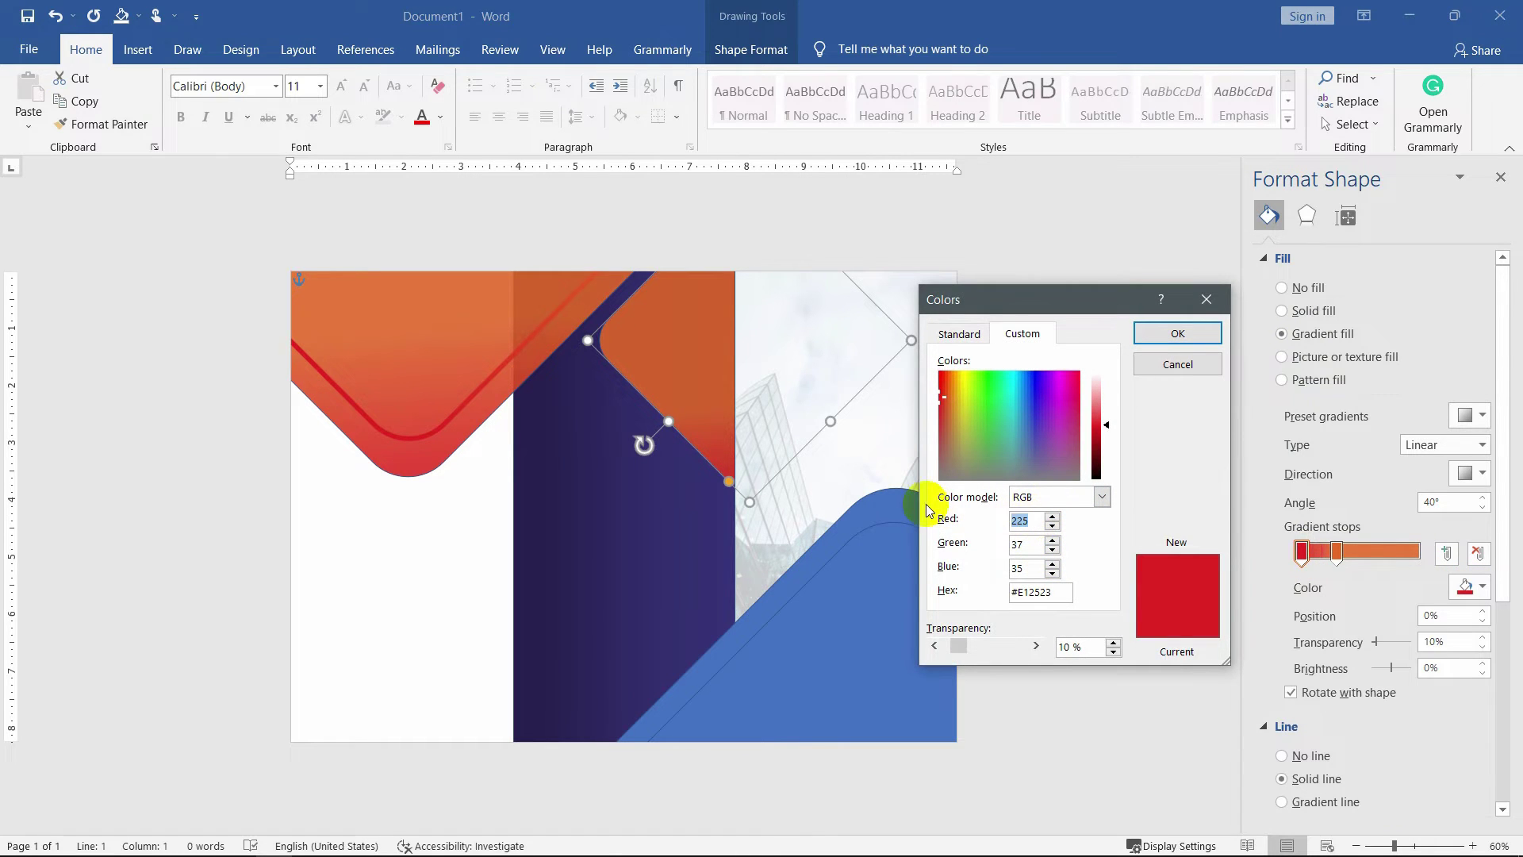
type("129")
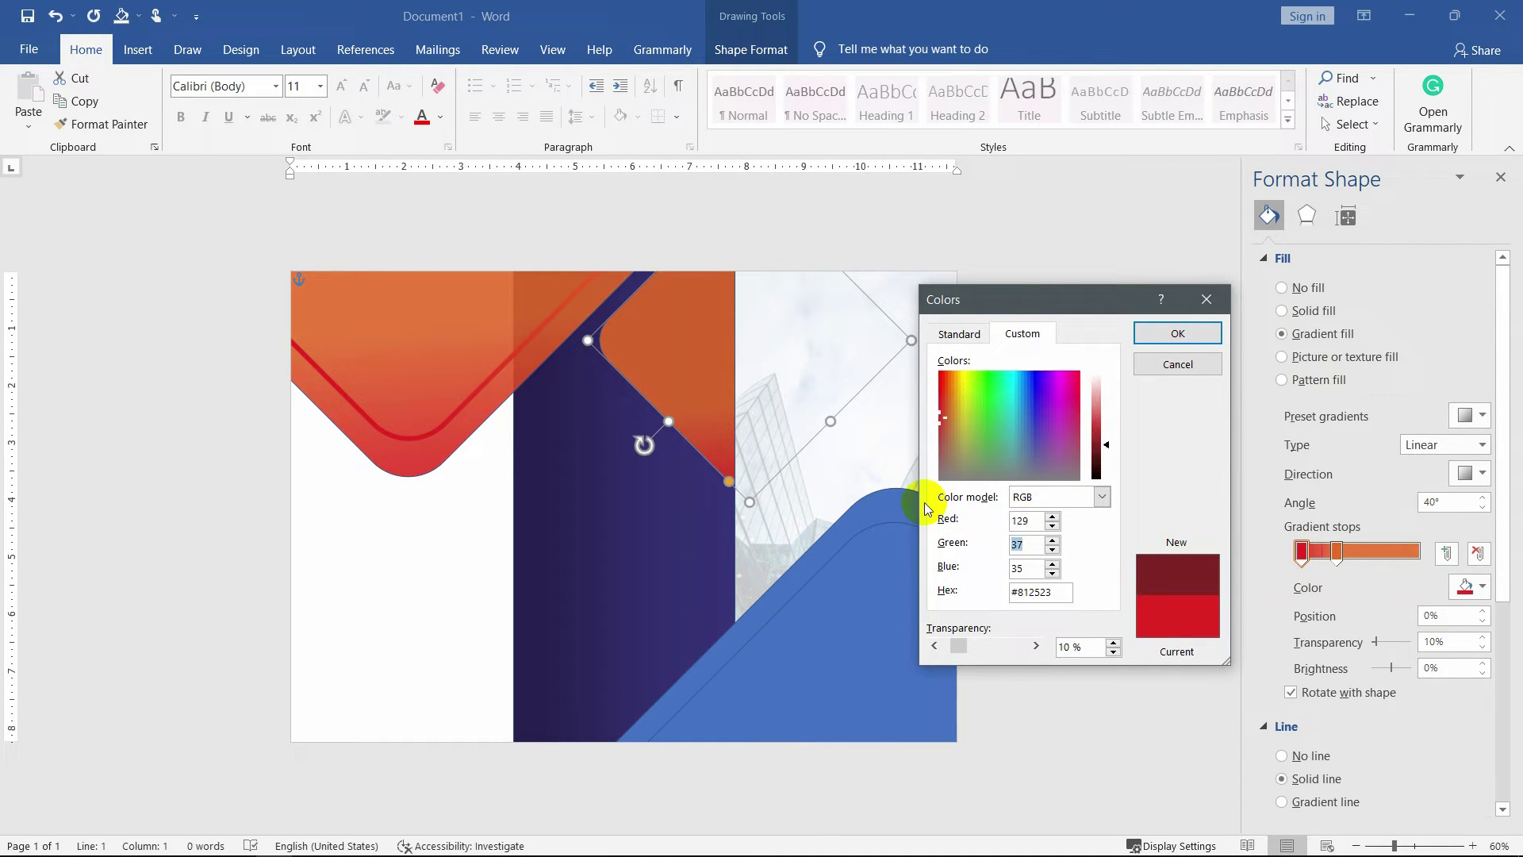
type("56")
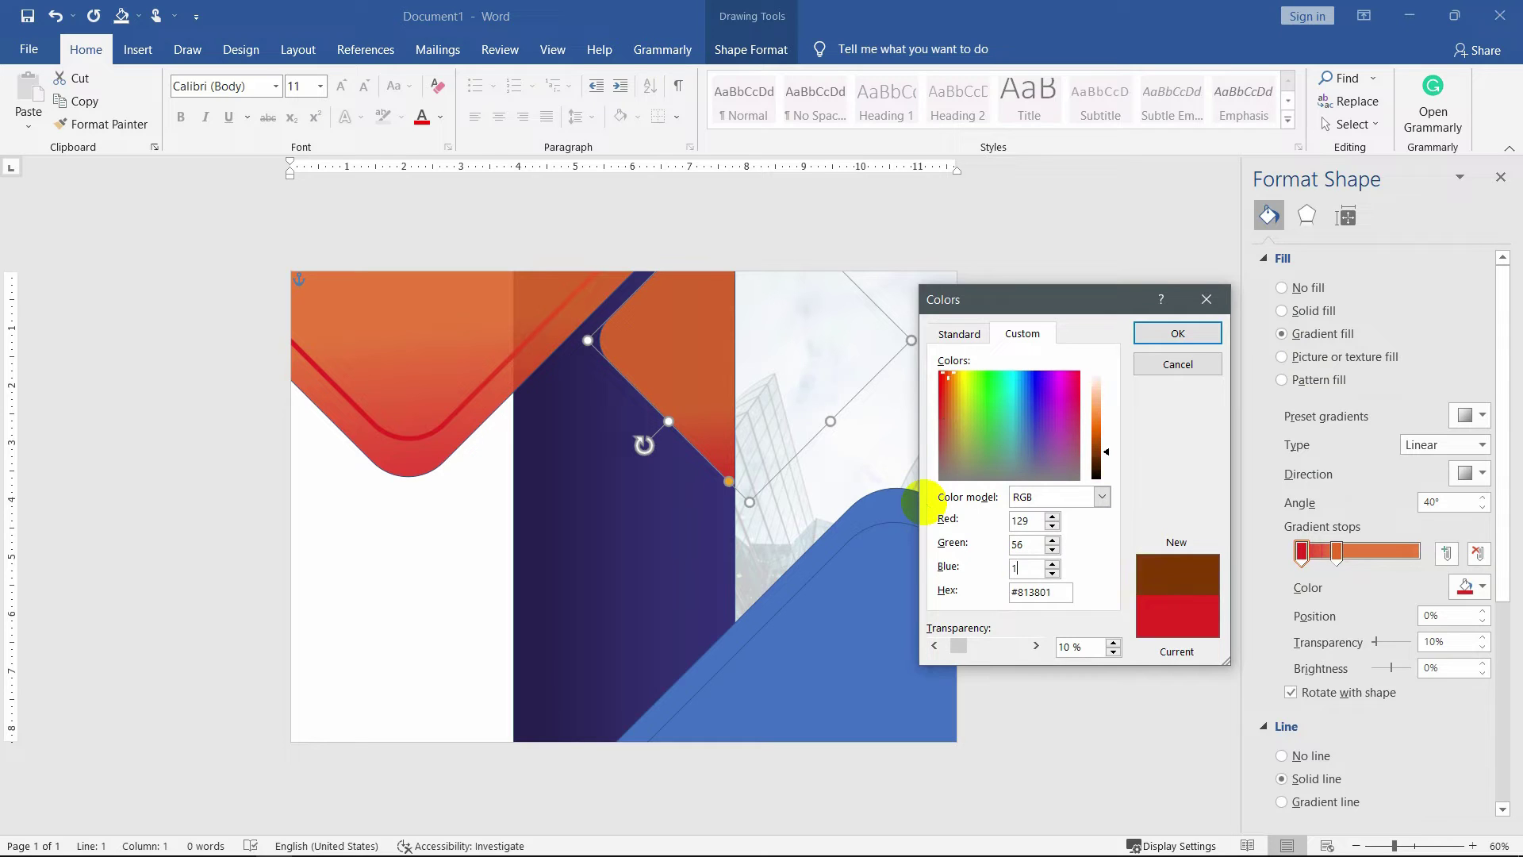
type("109")
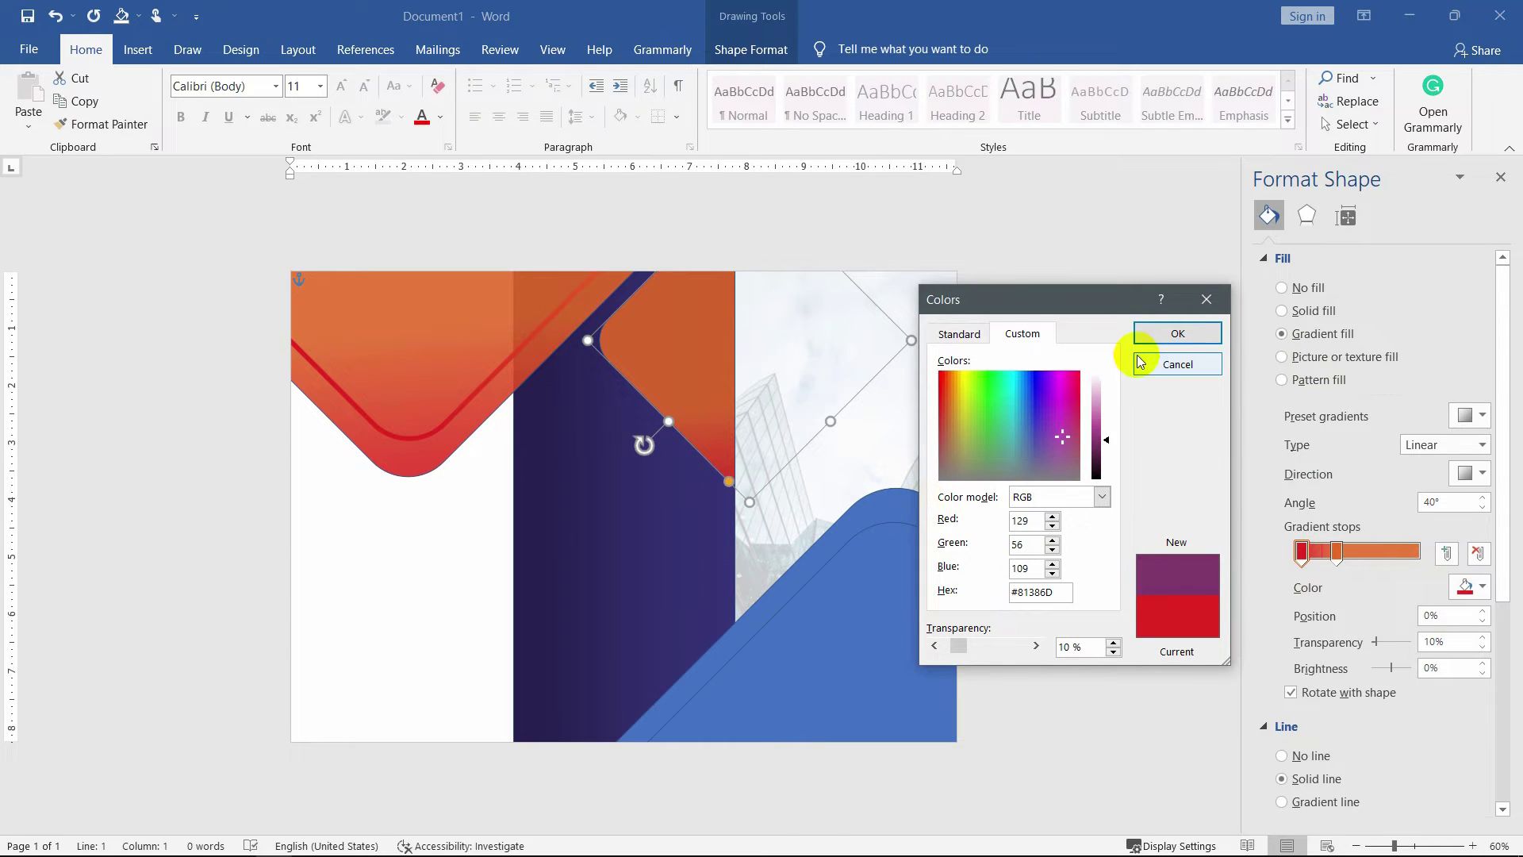
left_click(1150, 335)
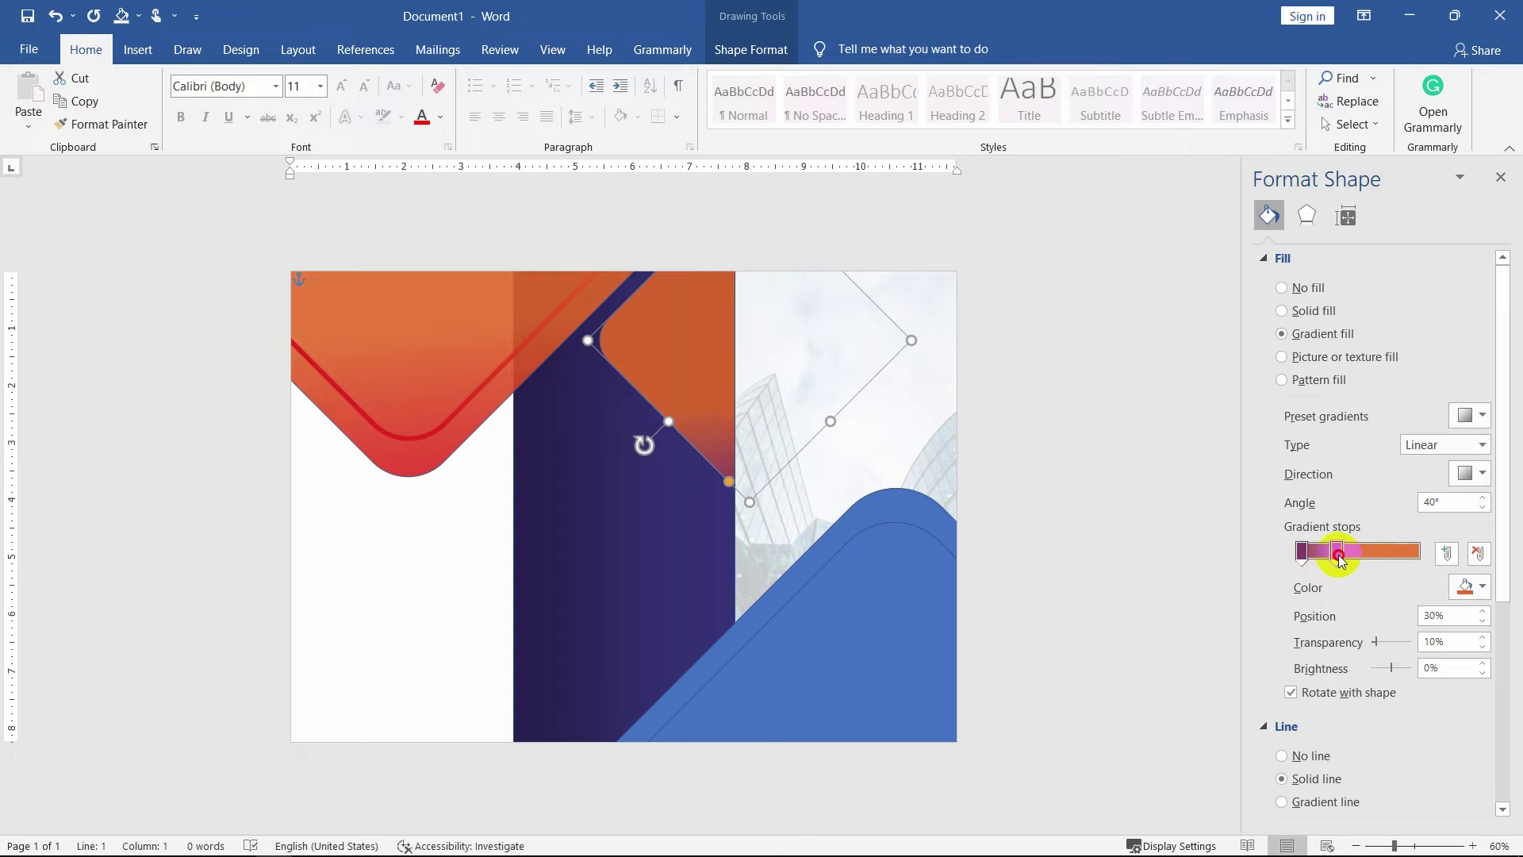
Colour the second stop pink 199/81/137 and drag it to the gradient's end.
left_click(1389, 553)
left_click(1469, 587)
left_click(1408, 801)
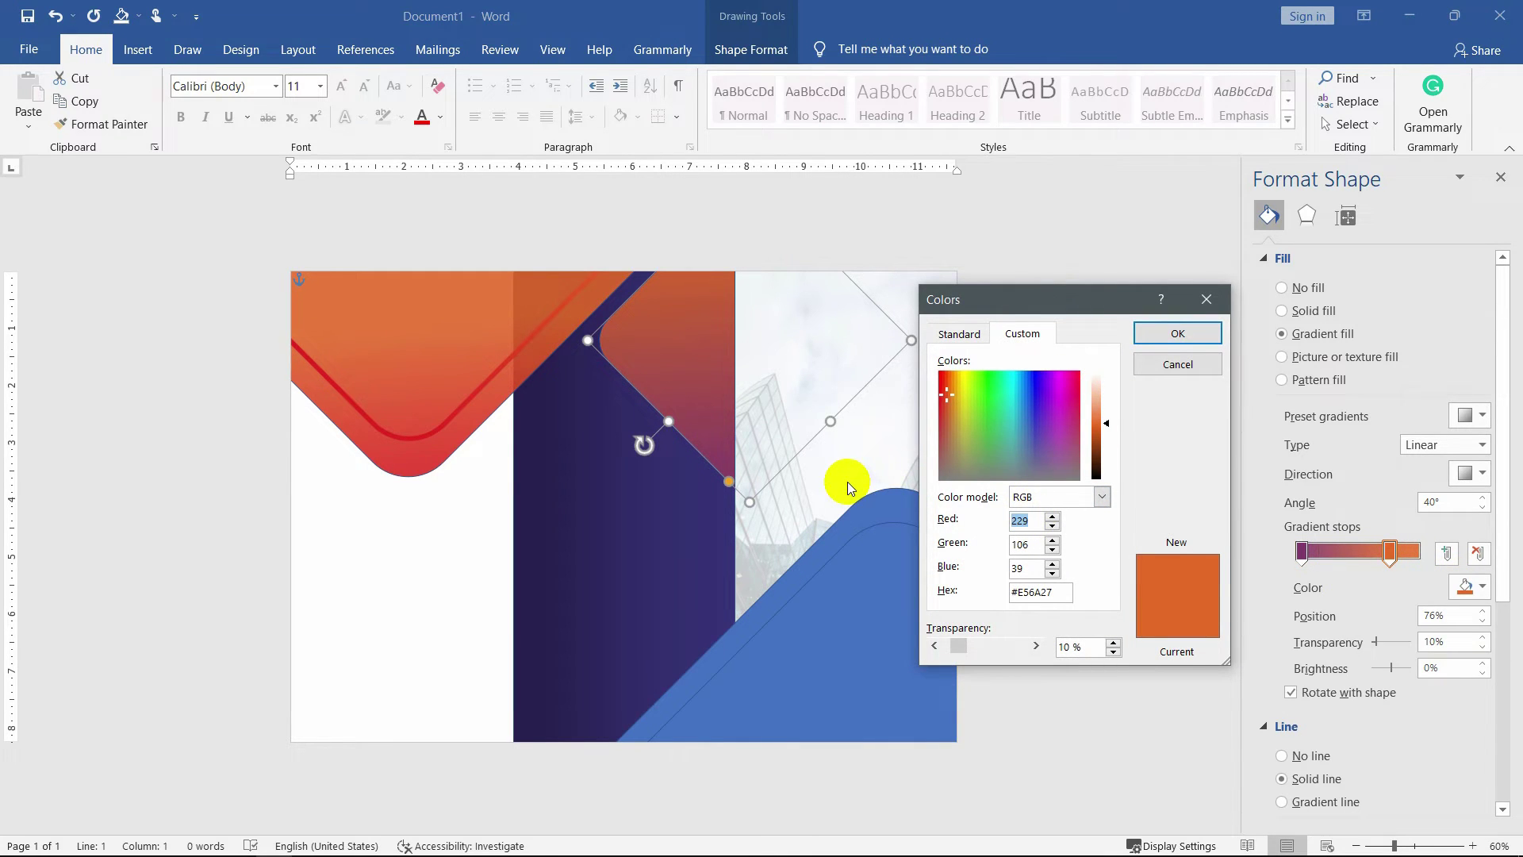
type("199")
key("Tab")
type("81")
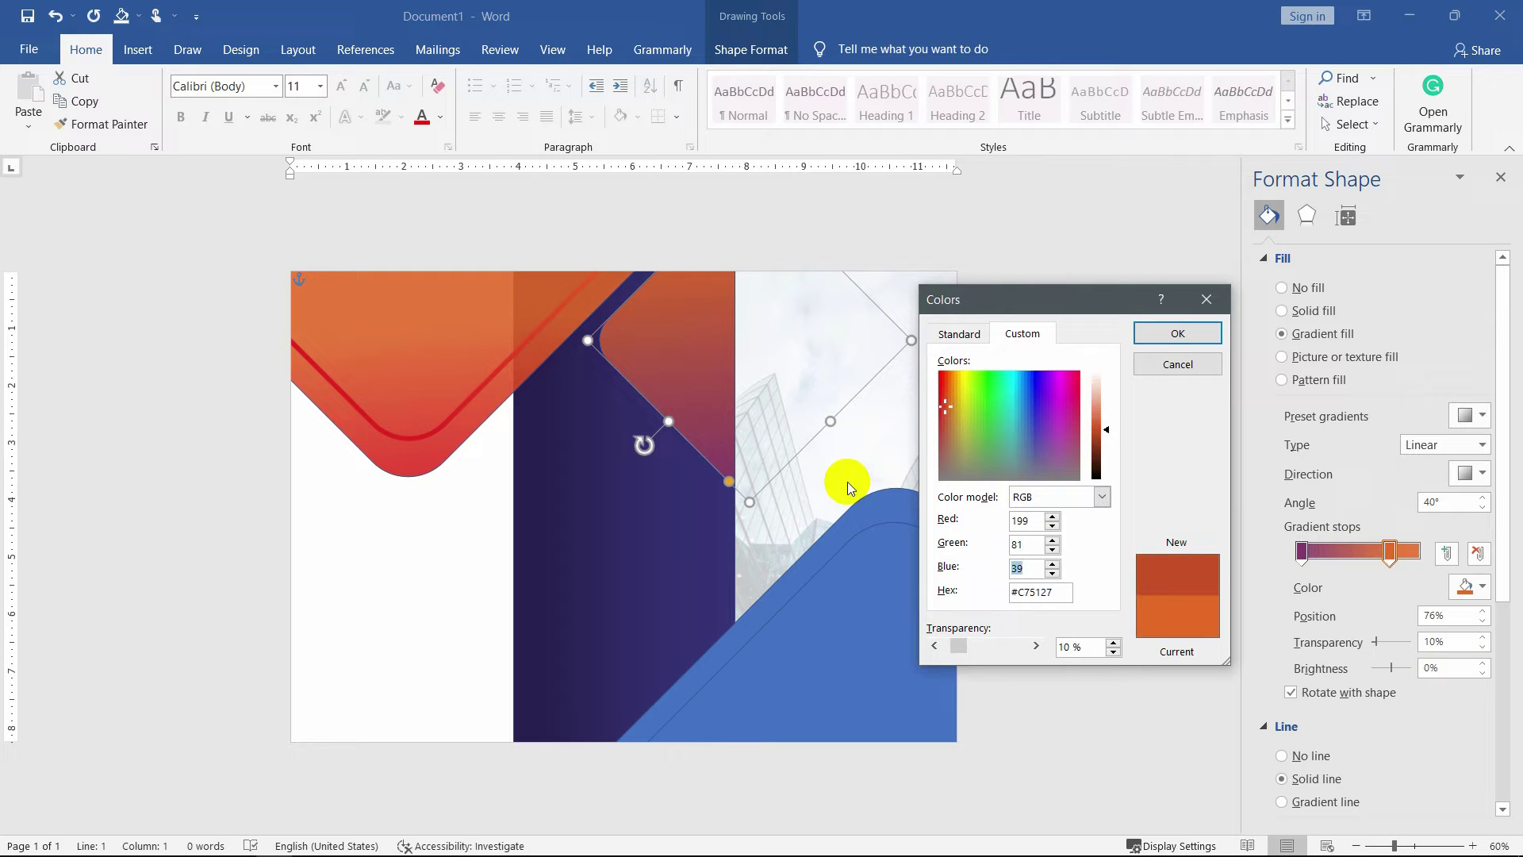
type("137")
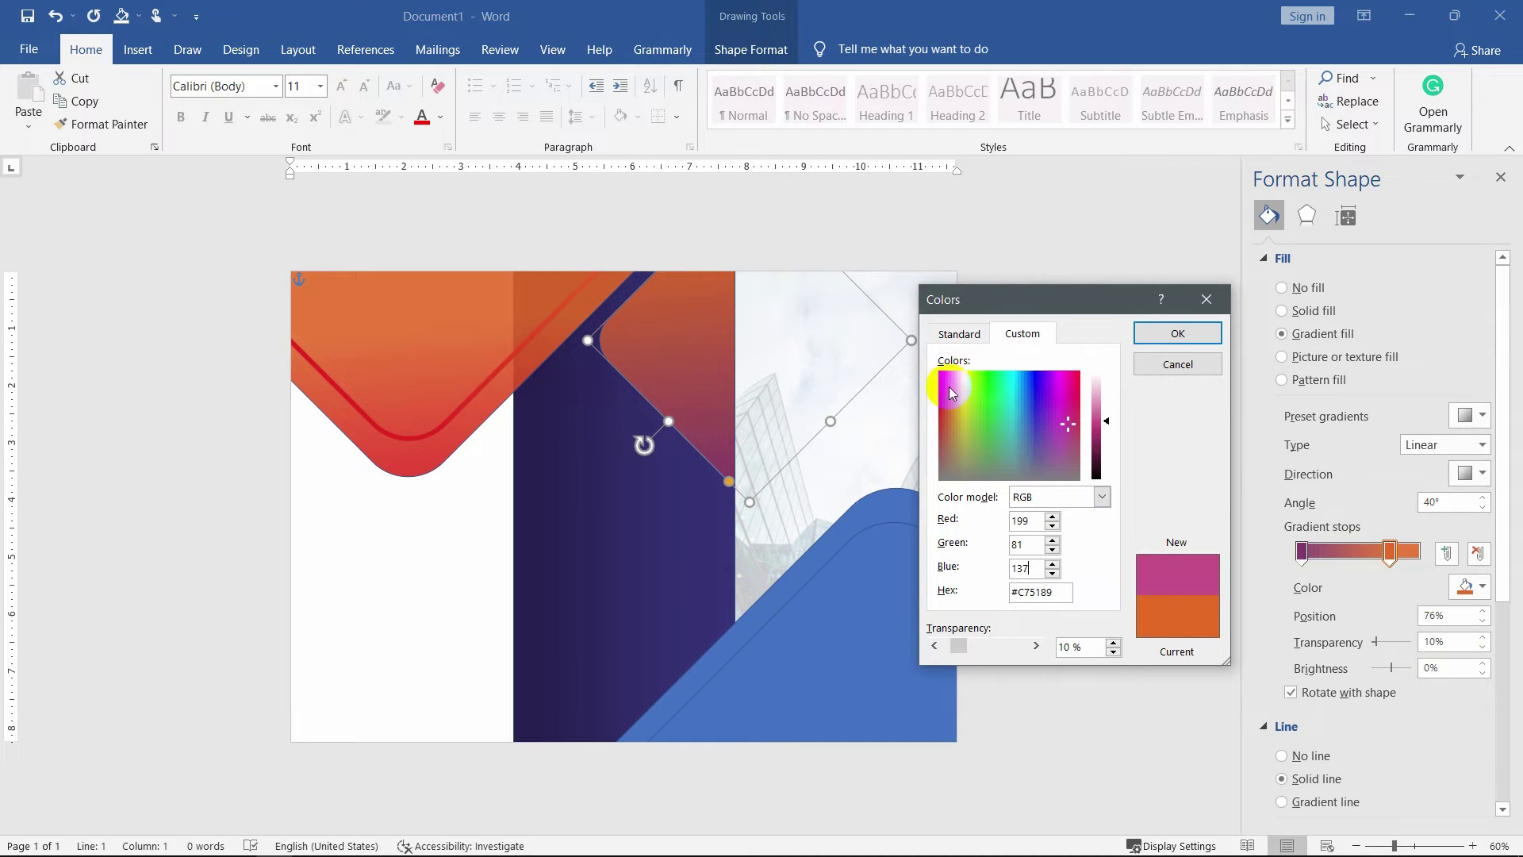
left_click(1147, 335)
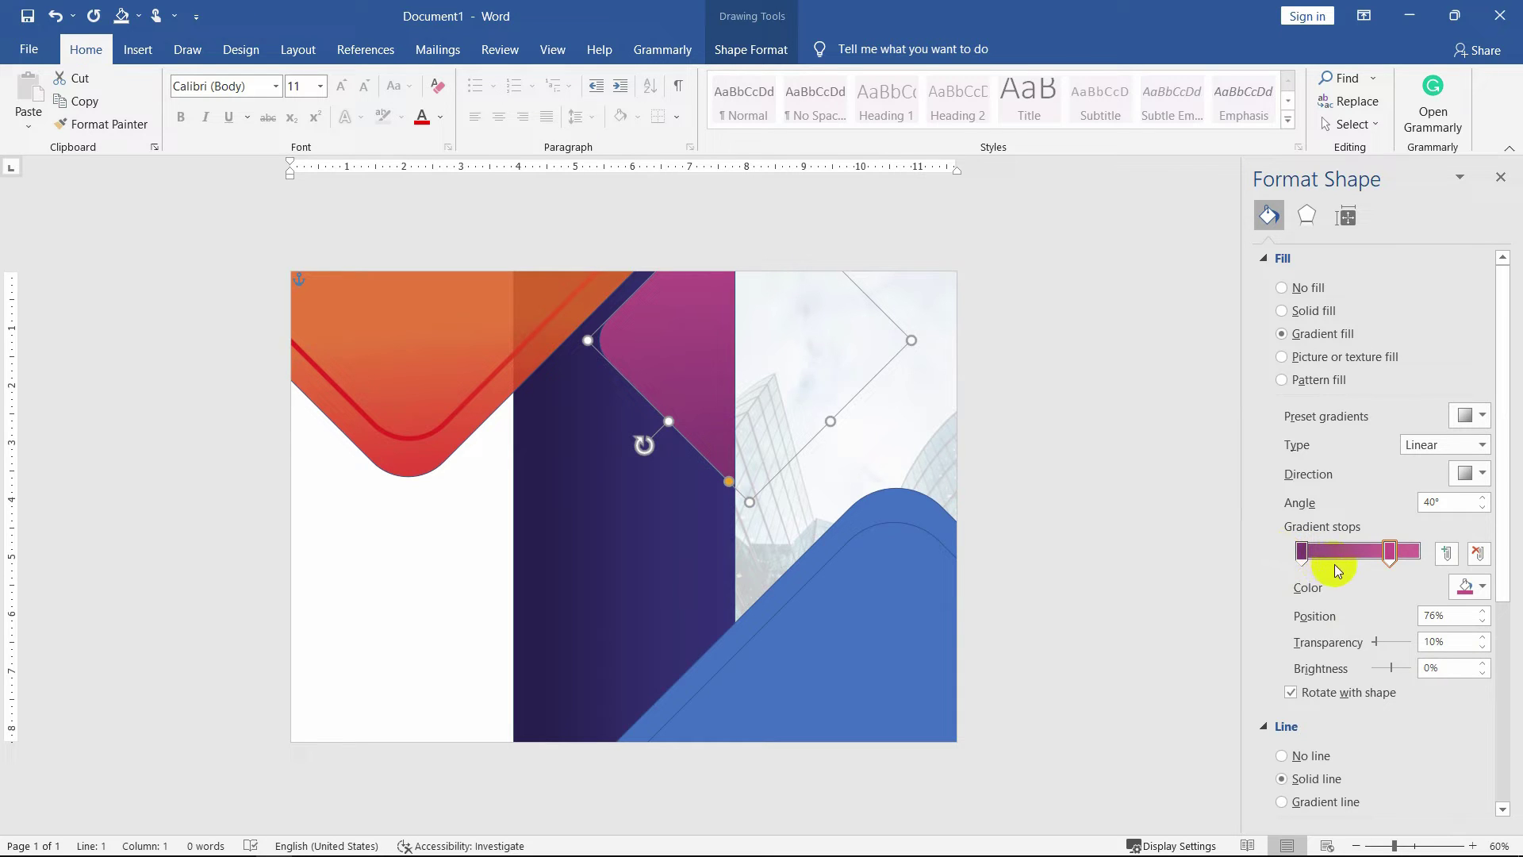
left_click_drag(1388, 554, 1412, 559)
Set the gradient direction to Linear Down and the angle to 180°.
left_click(1438, 503)
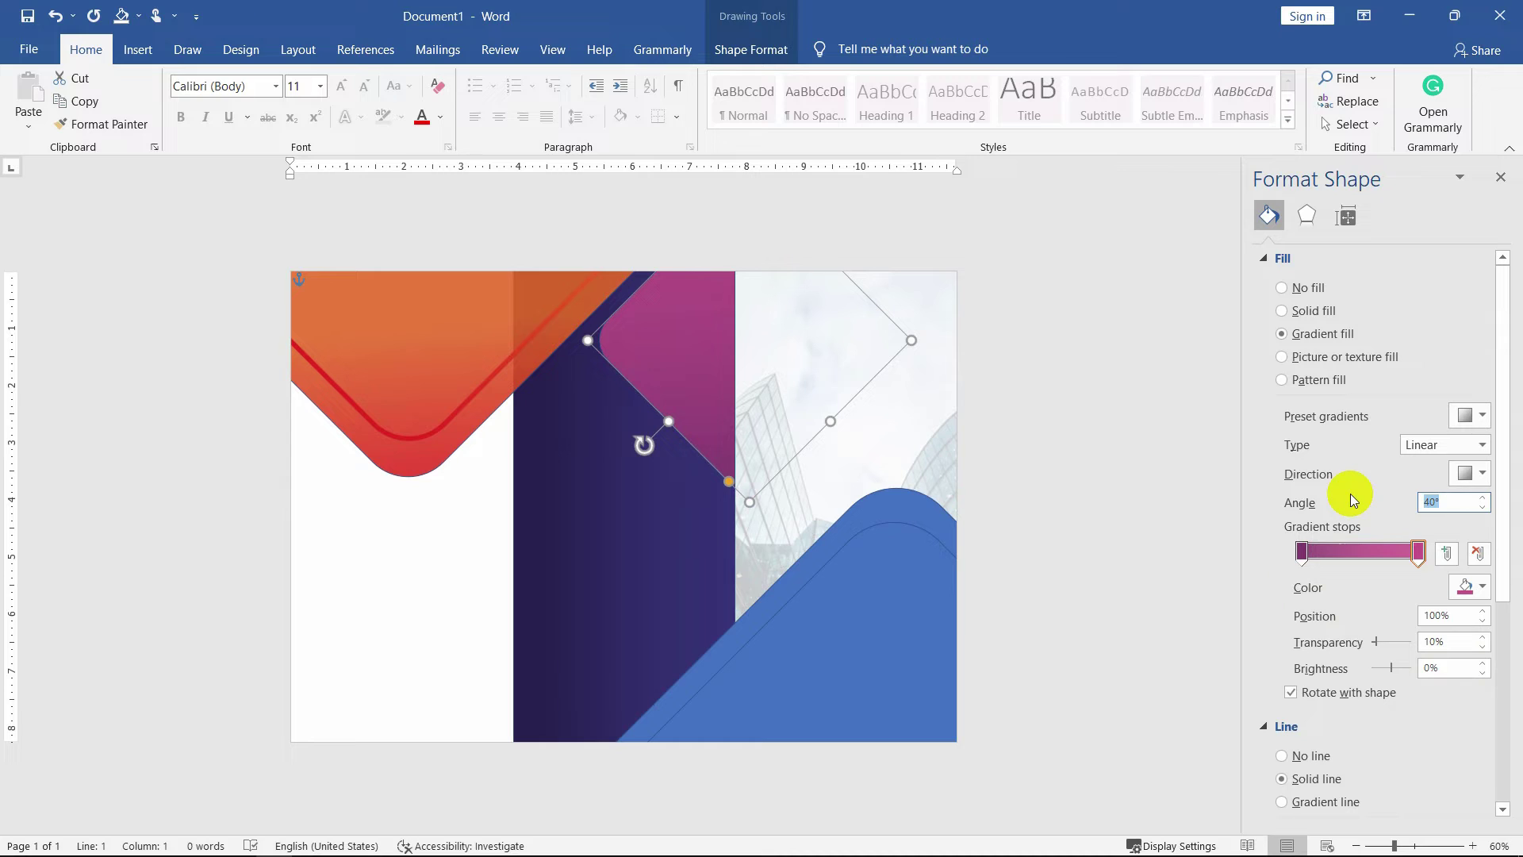
left_click(1472, 475)
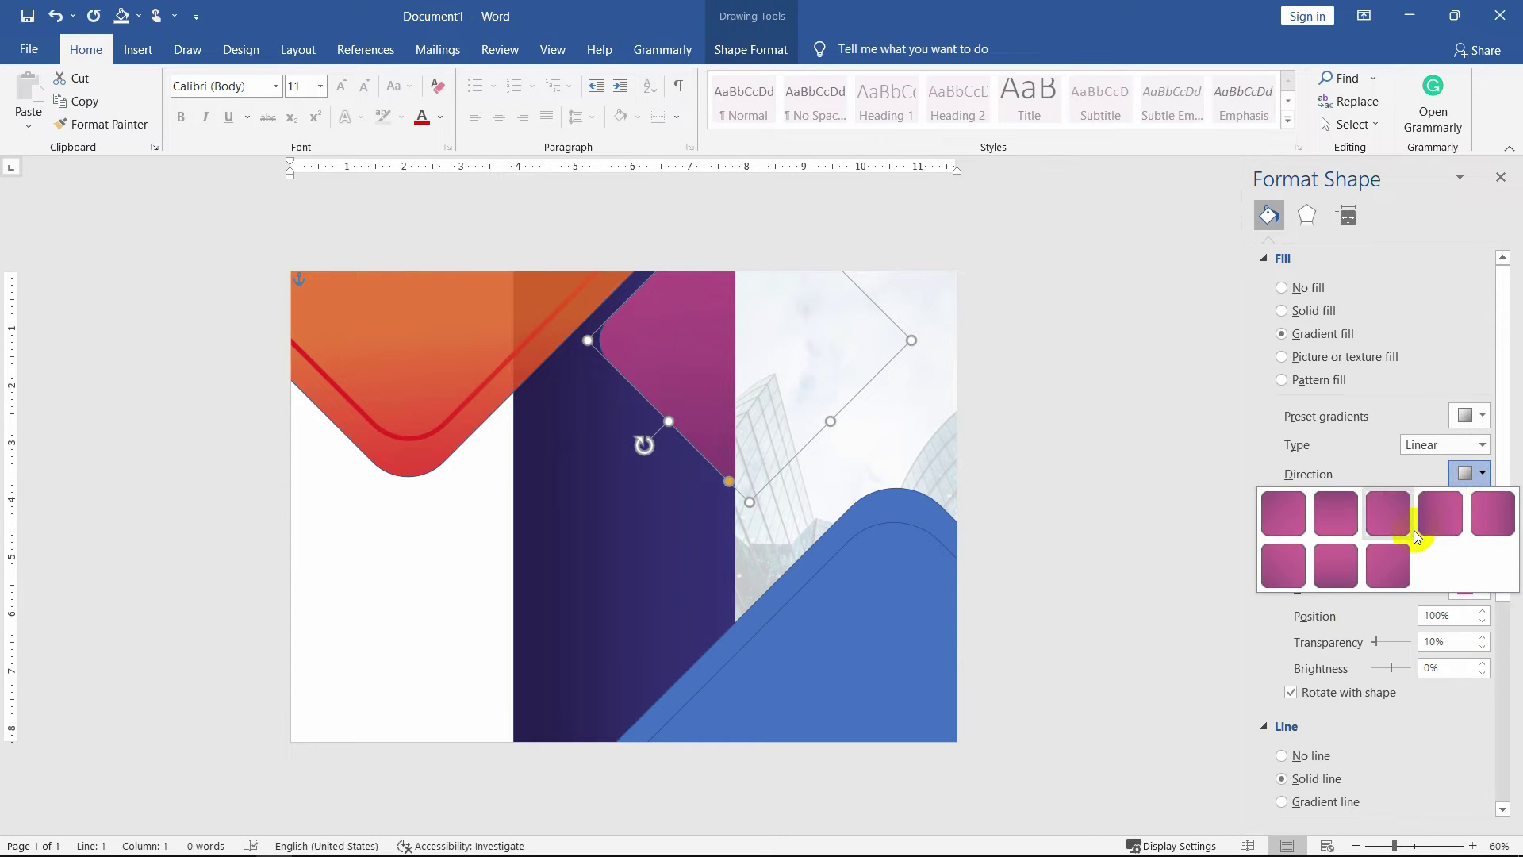
left_click(1351, 522)
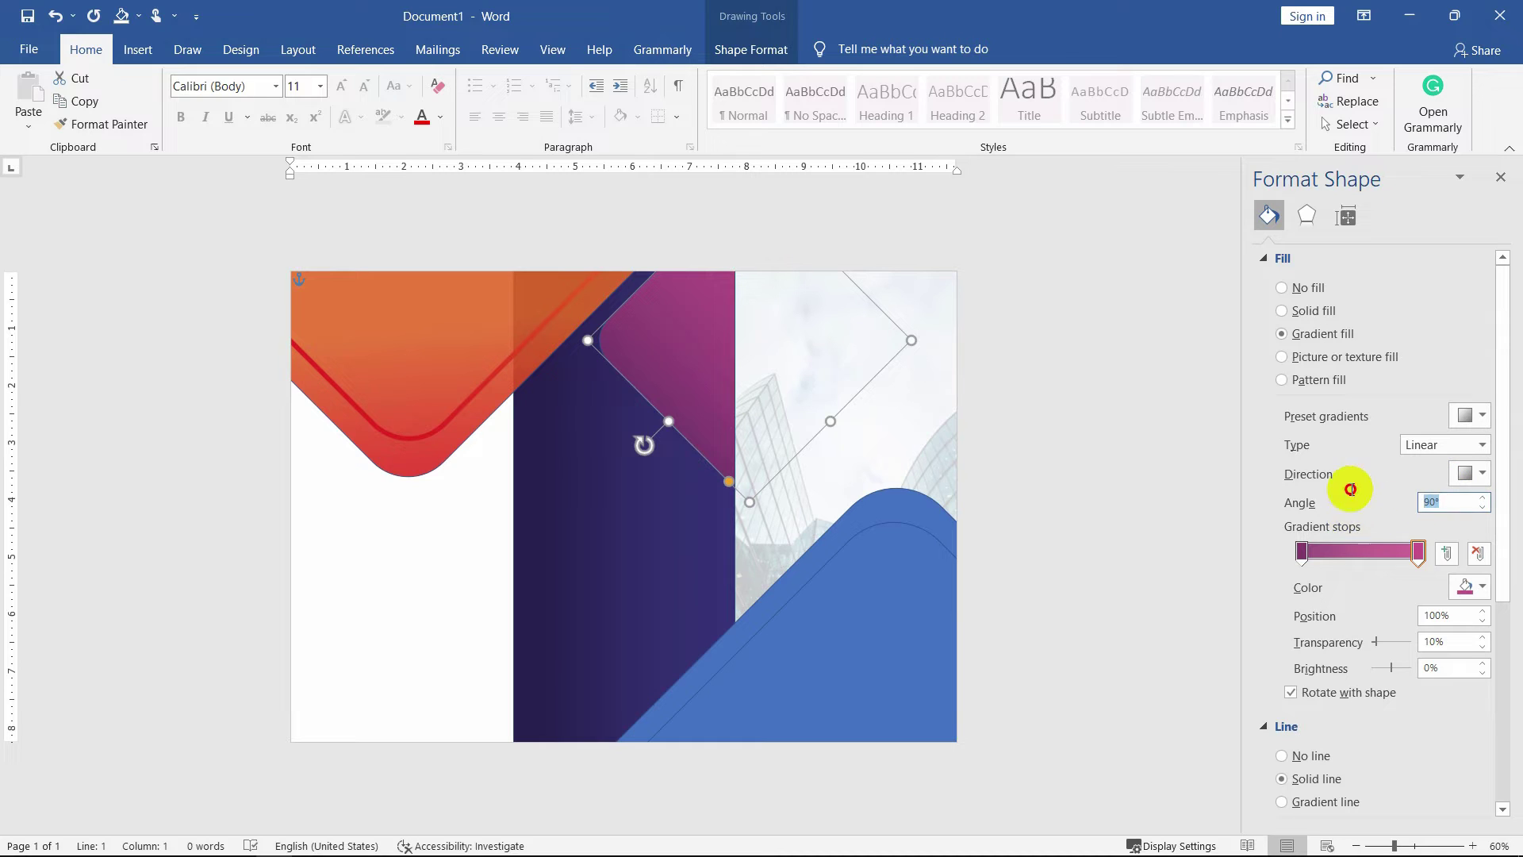
type("180")
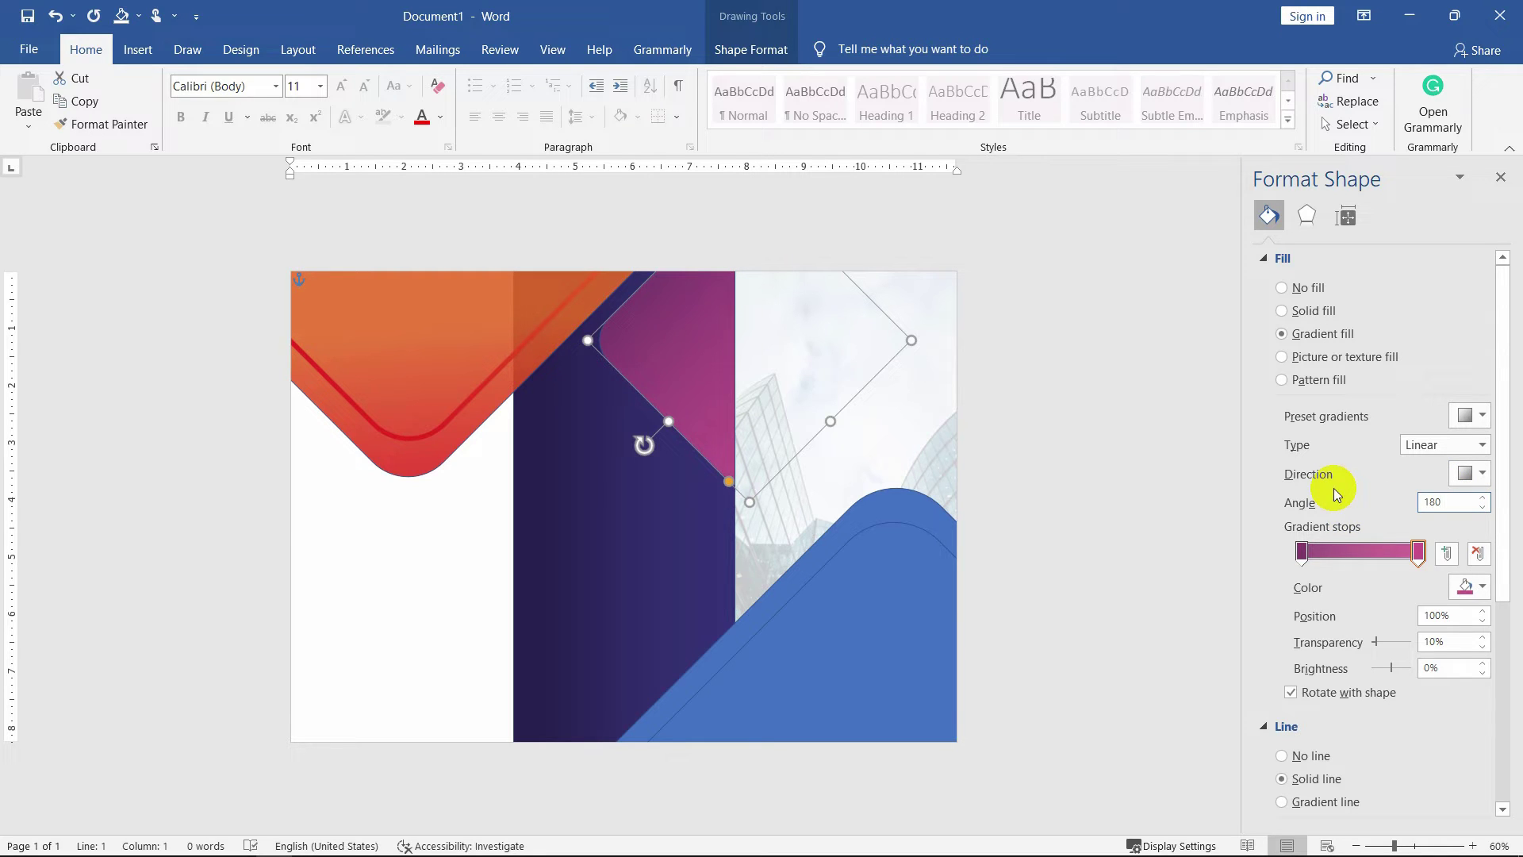
key("Return")
Give the large bottom-right shape a gradient fill with the first stop dark blue 41/51/120 at 15% transparency.
left_click(1093, 514)
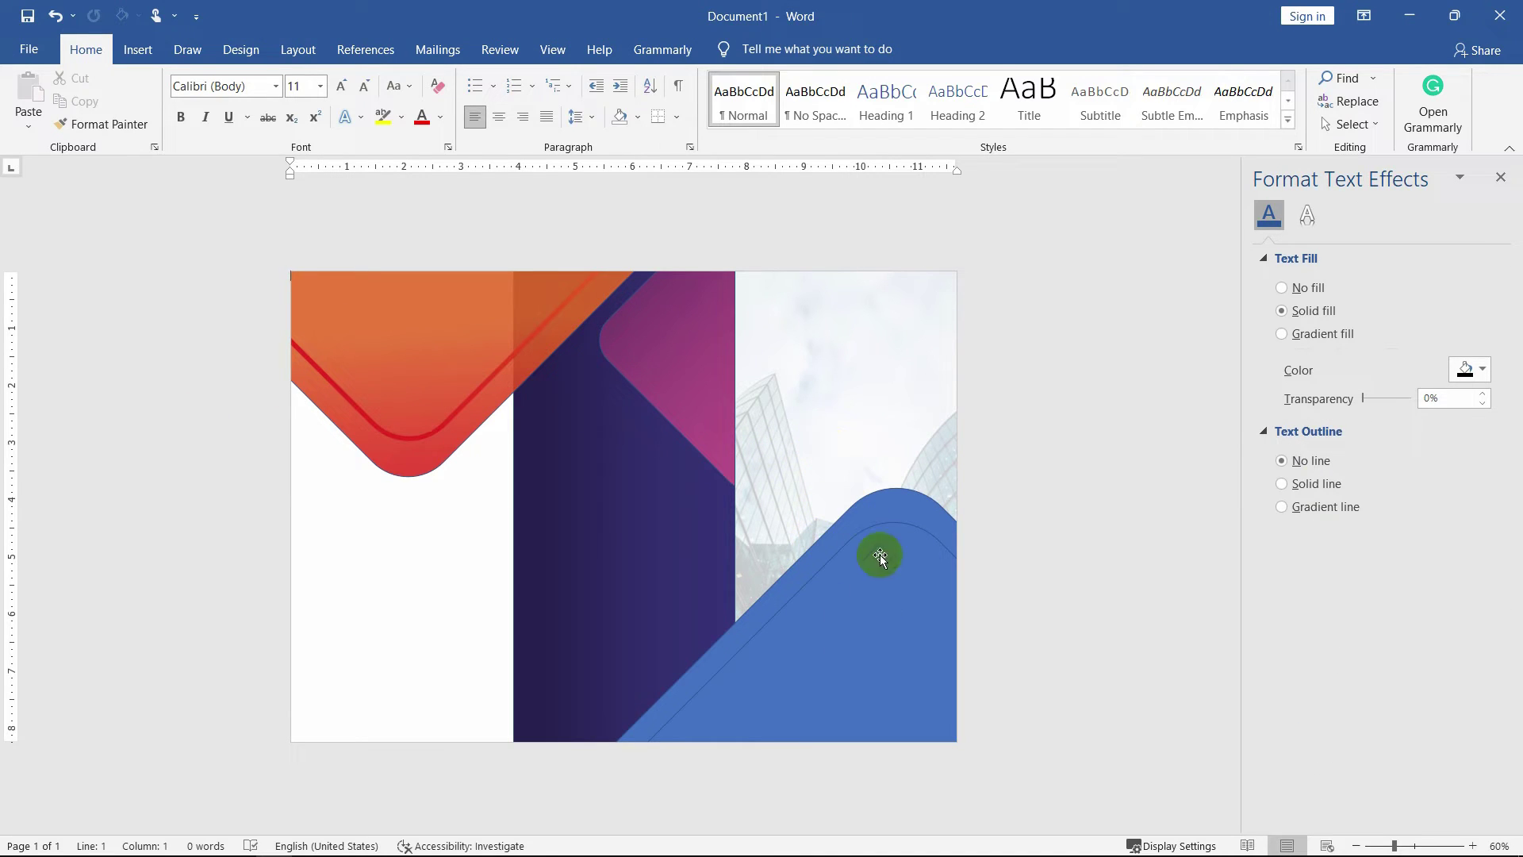
left_click(893, 602)
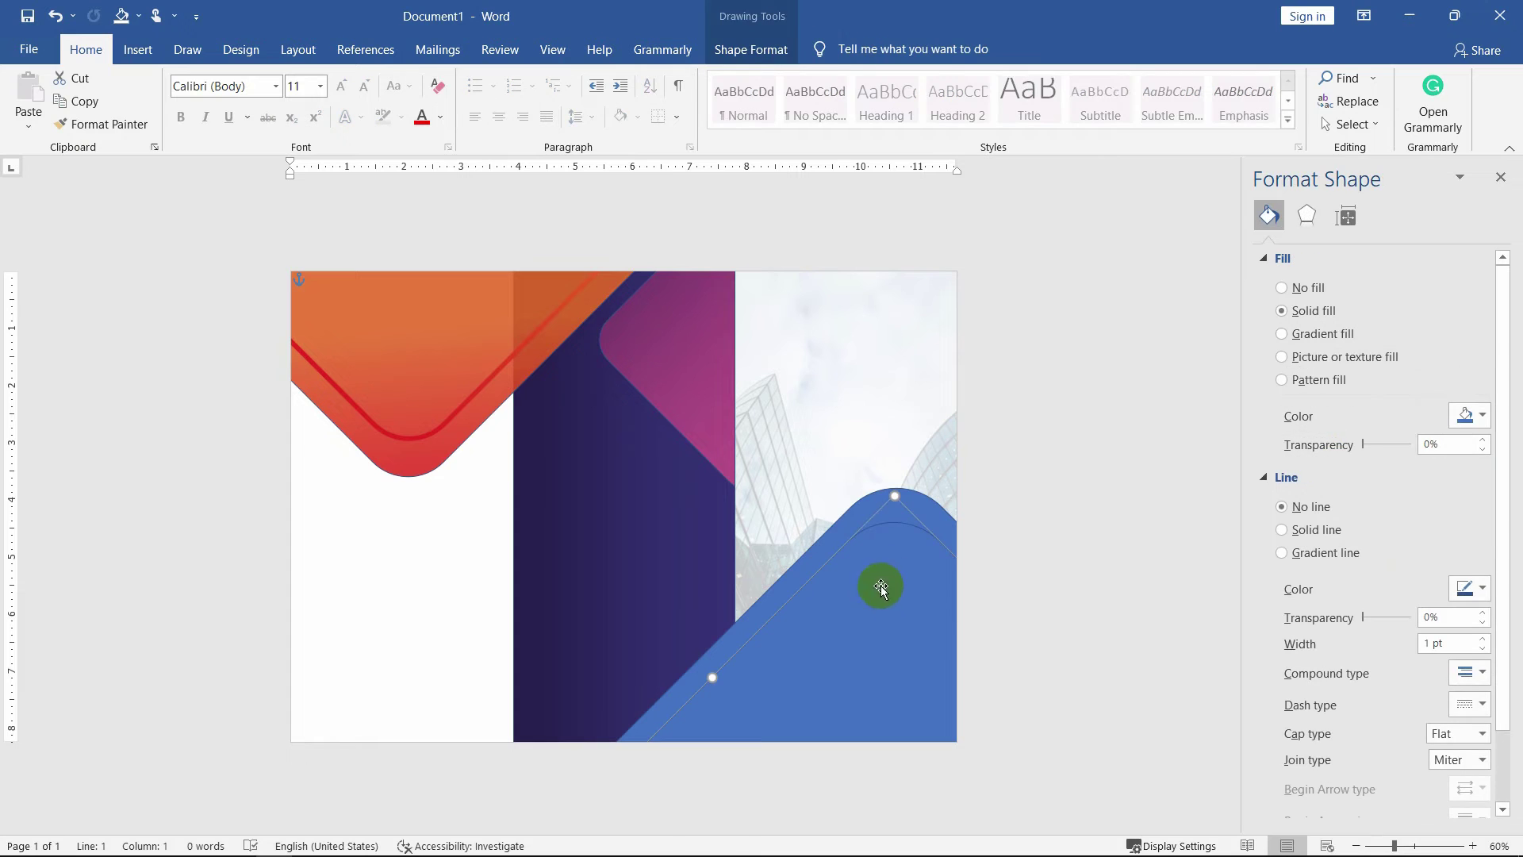
left_click(1319, 333)
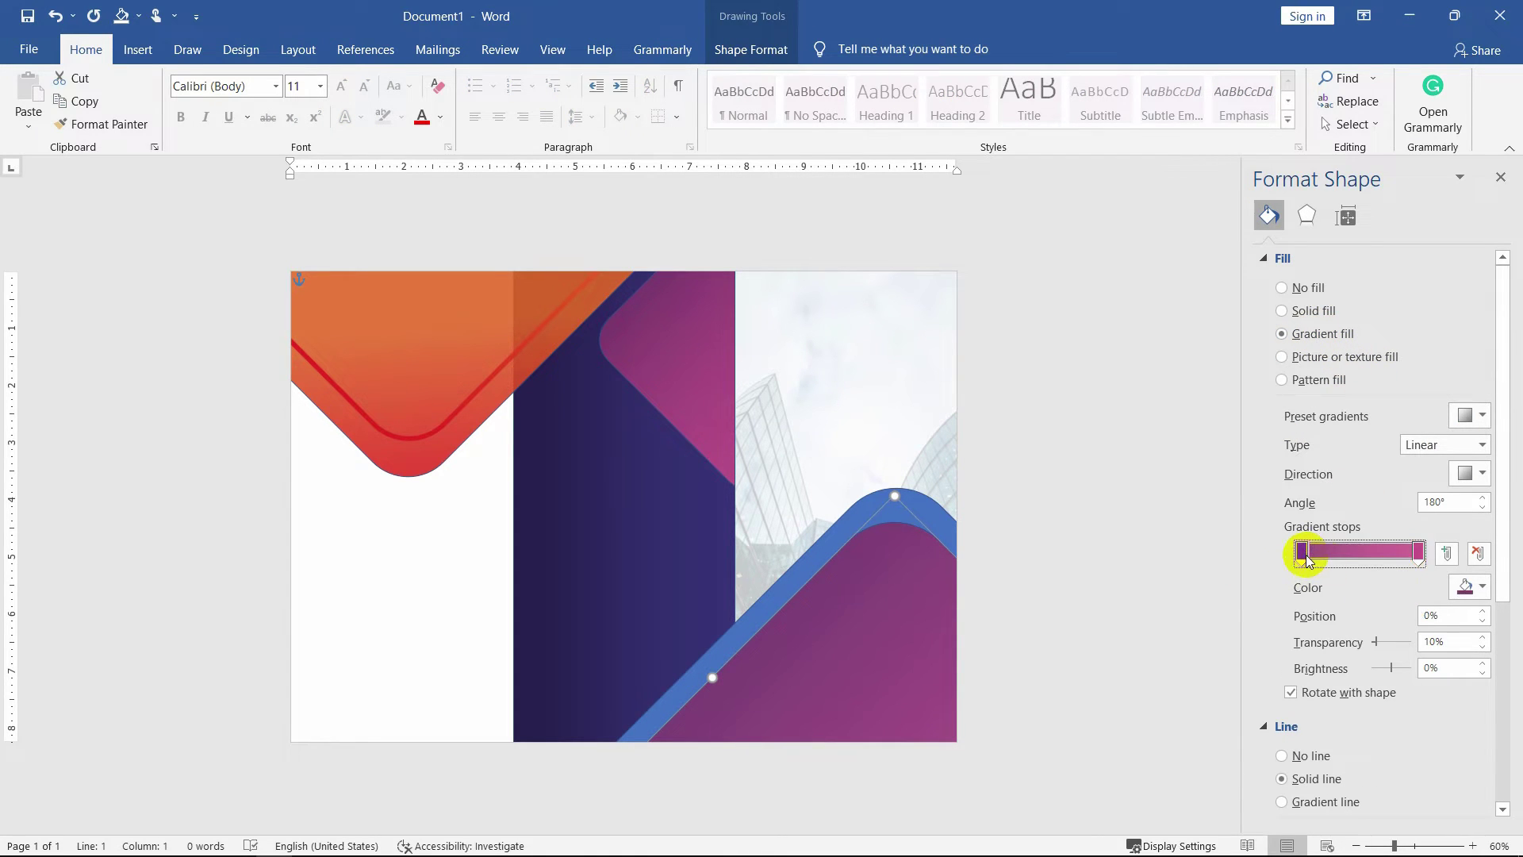
left_click(1467, 587)
left_click(1431, 795)
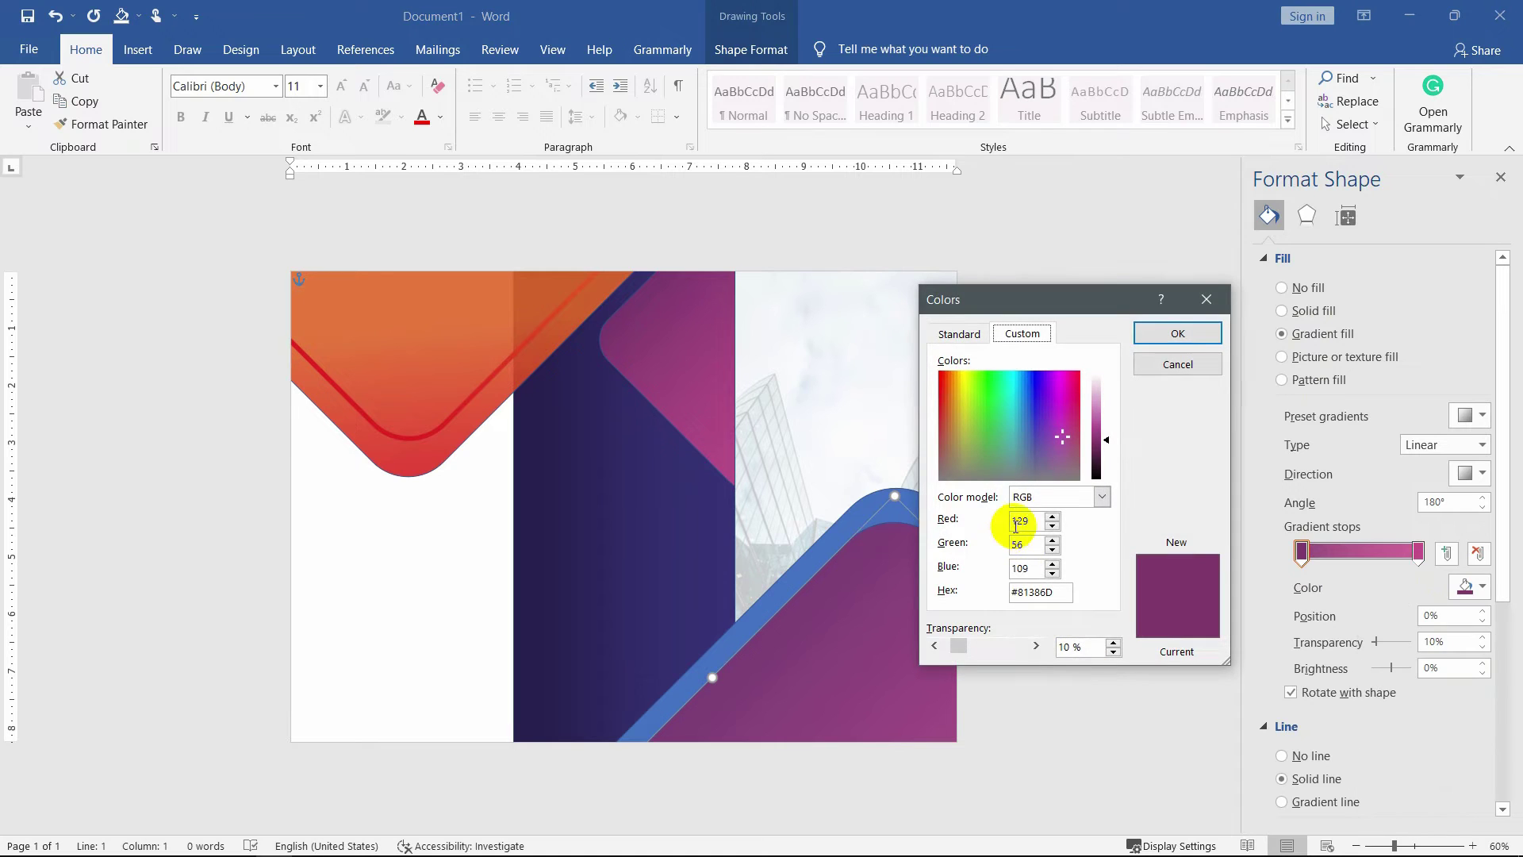
double_click(1020, 521)
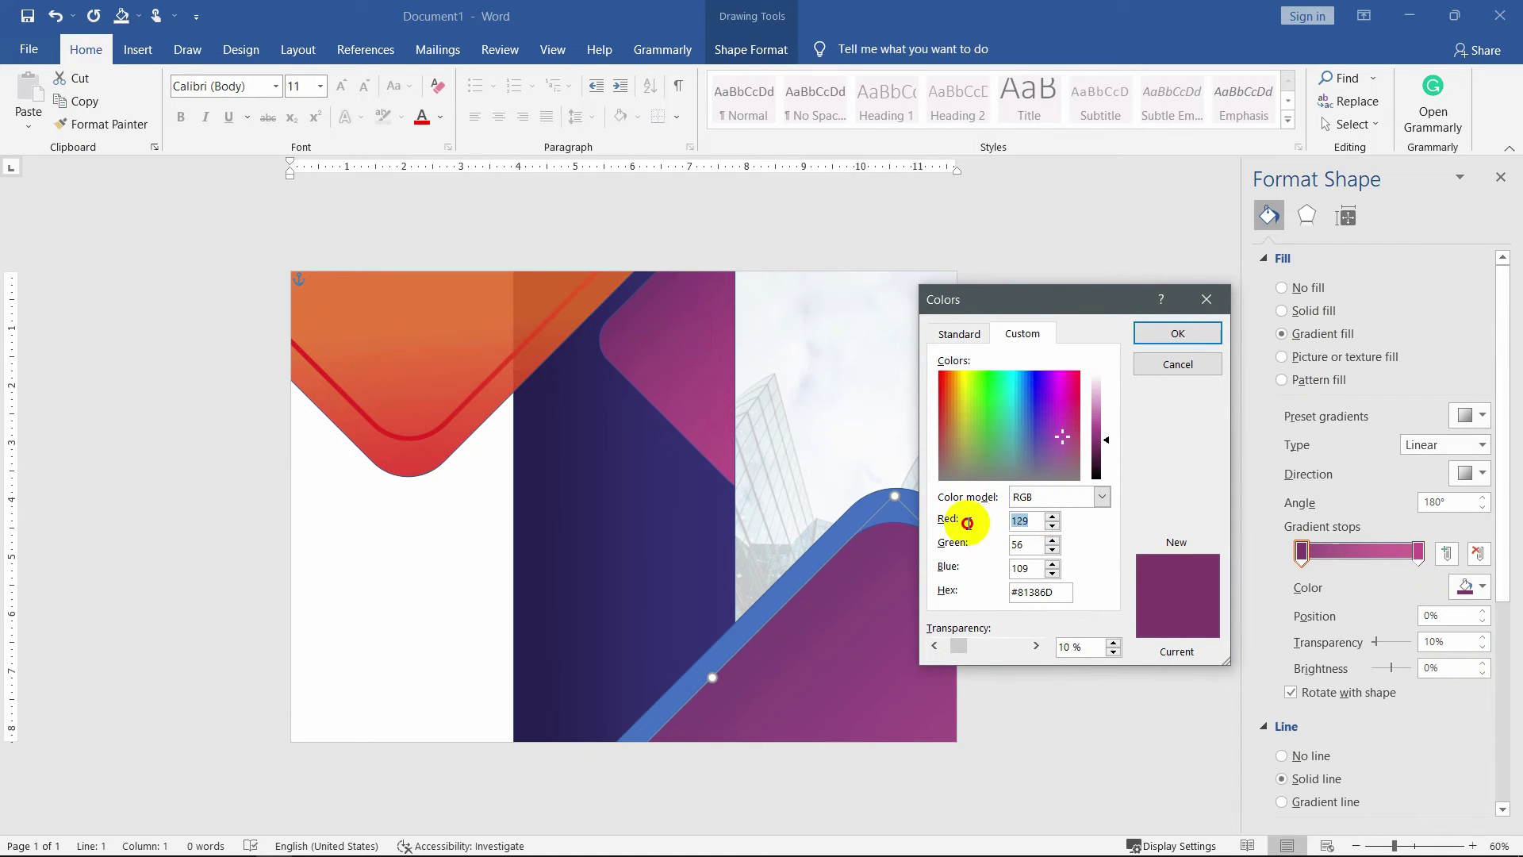
type("41")
key("Tab")
type("51")
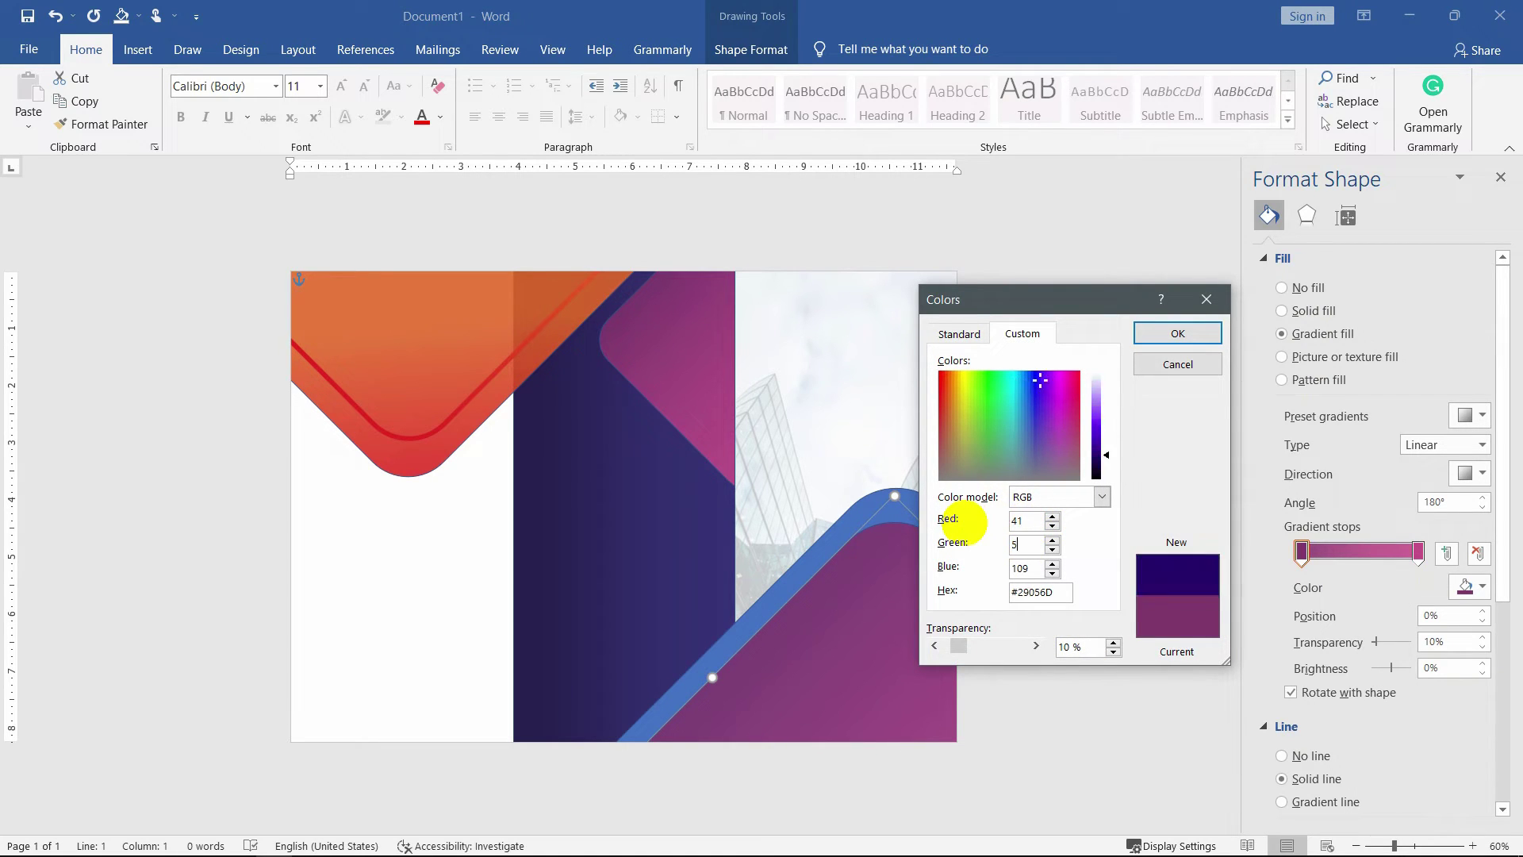
key("Tab")
type("120")
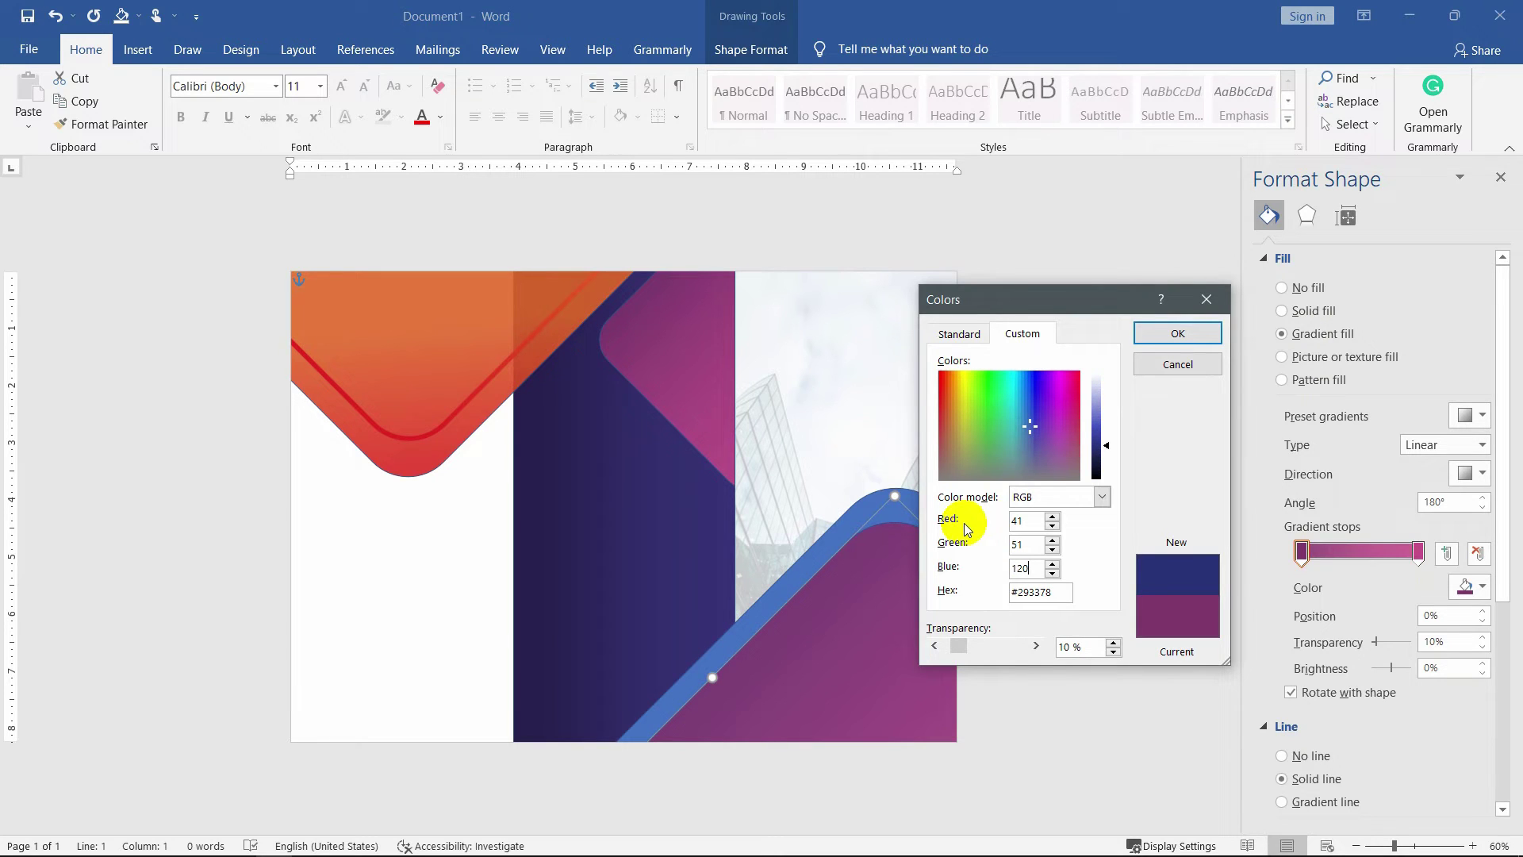
key("Tab")
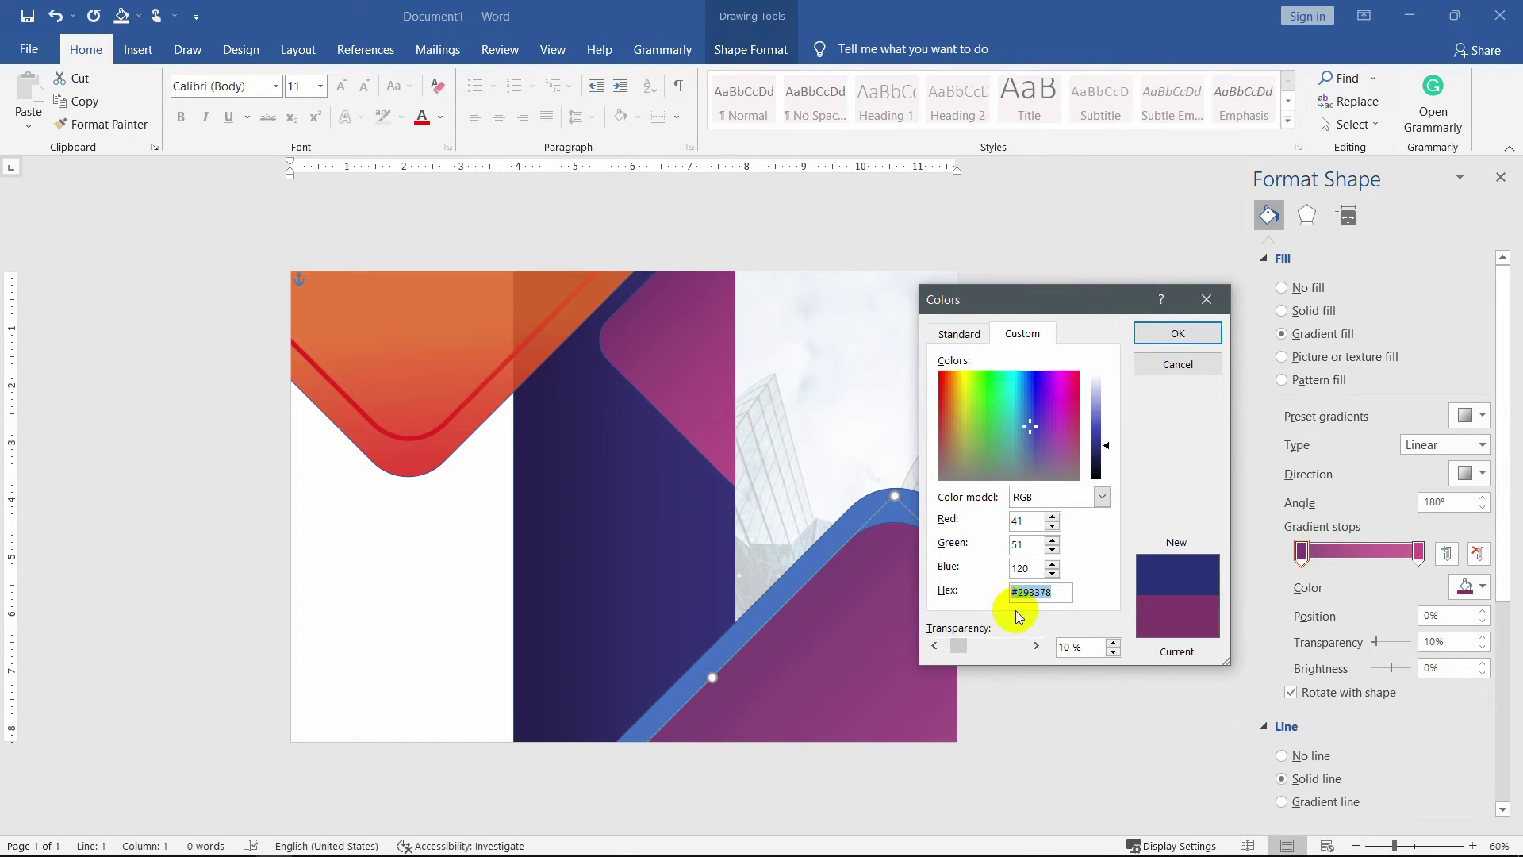
key("Tab")
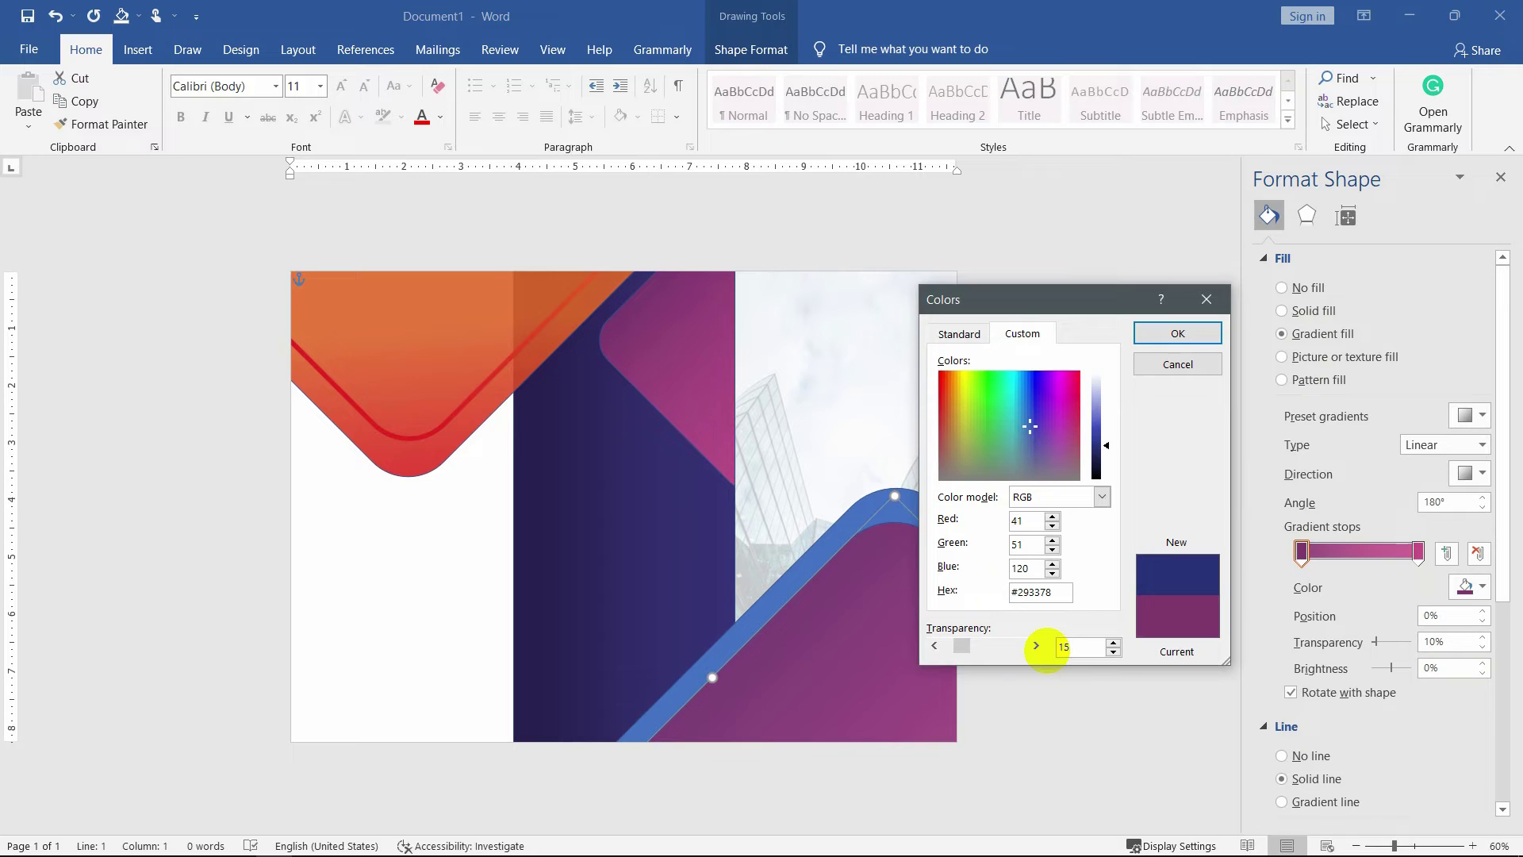
key("Return")
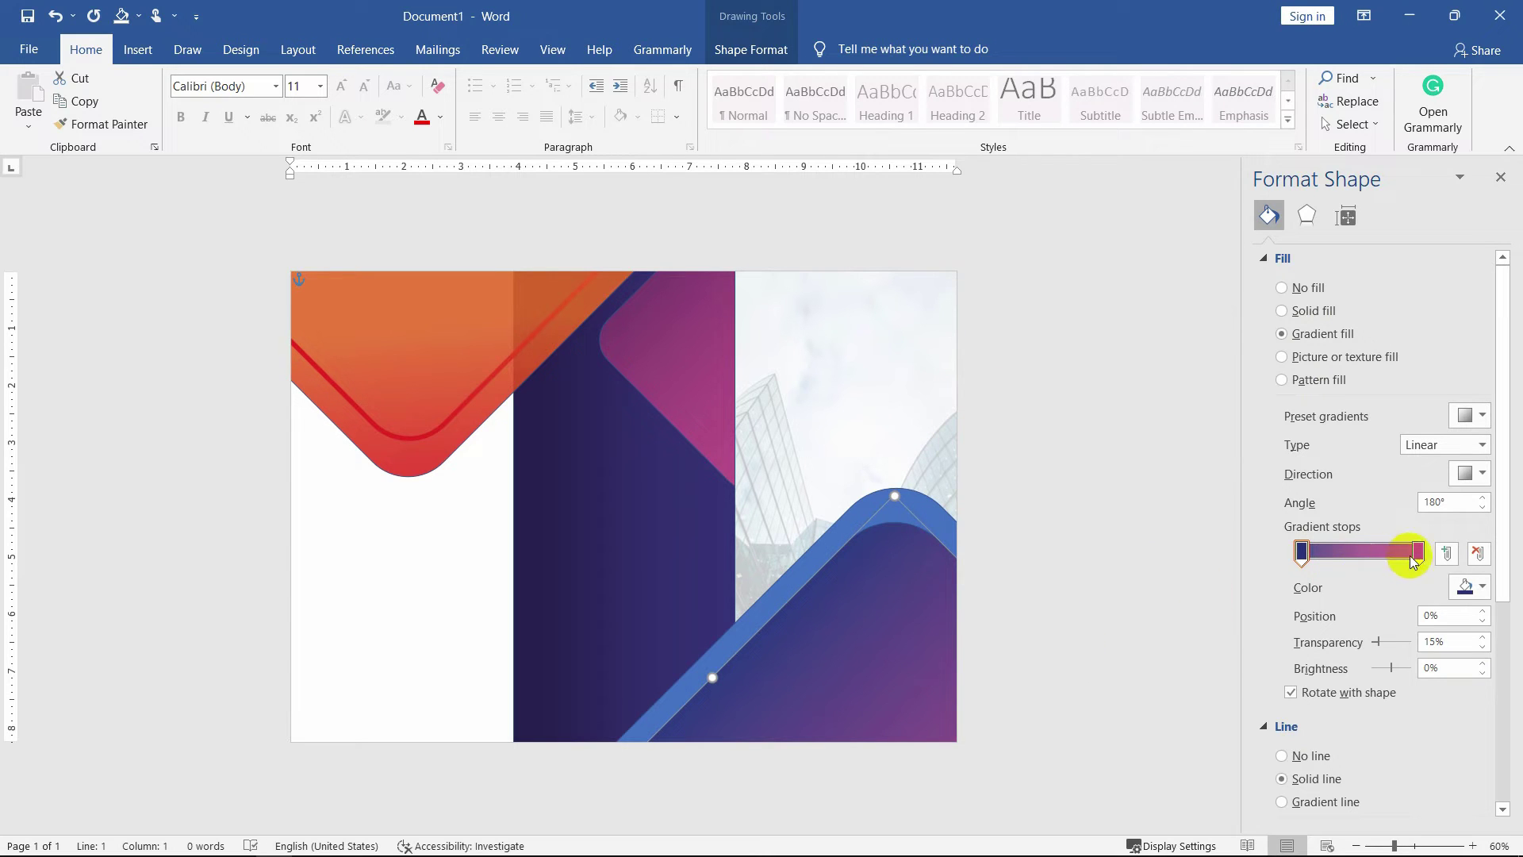
Recolour the gradient stop dark slate blue 71/66/112 (#474270) at 15% transparency.
left_click(1471, 587)
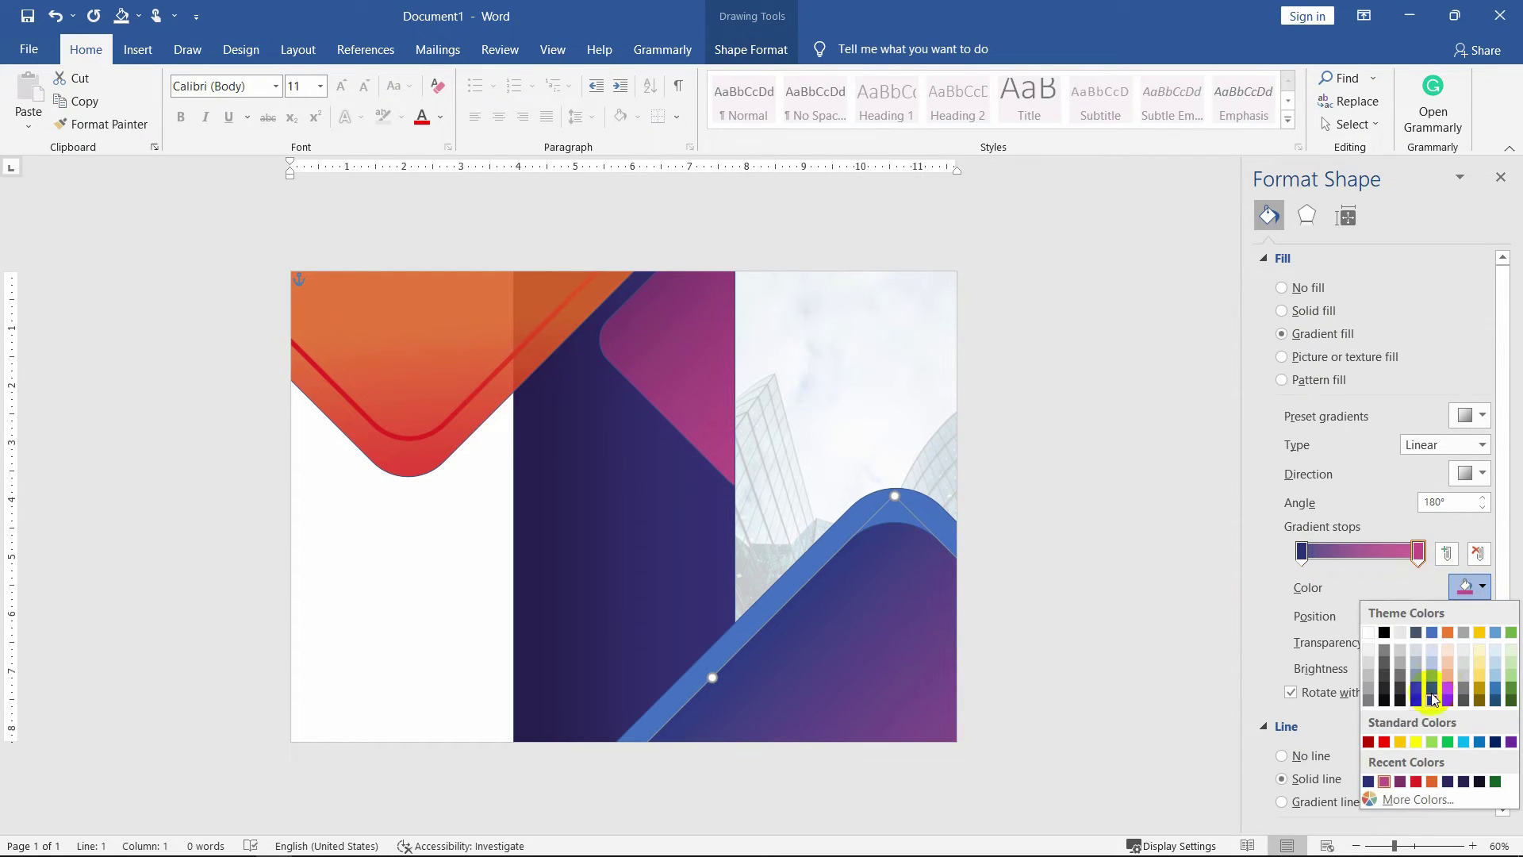
left_click(1389, 799)
double_click(1030, 520)
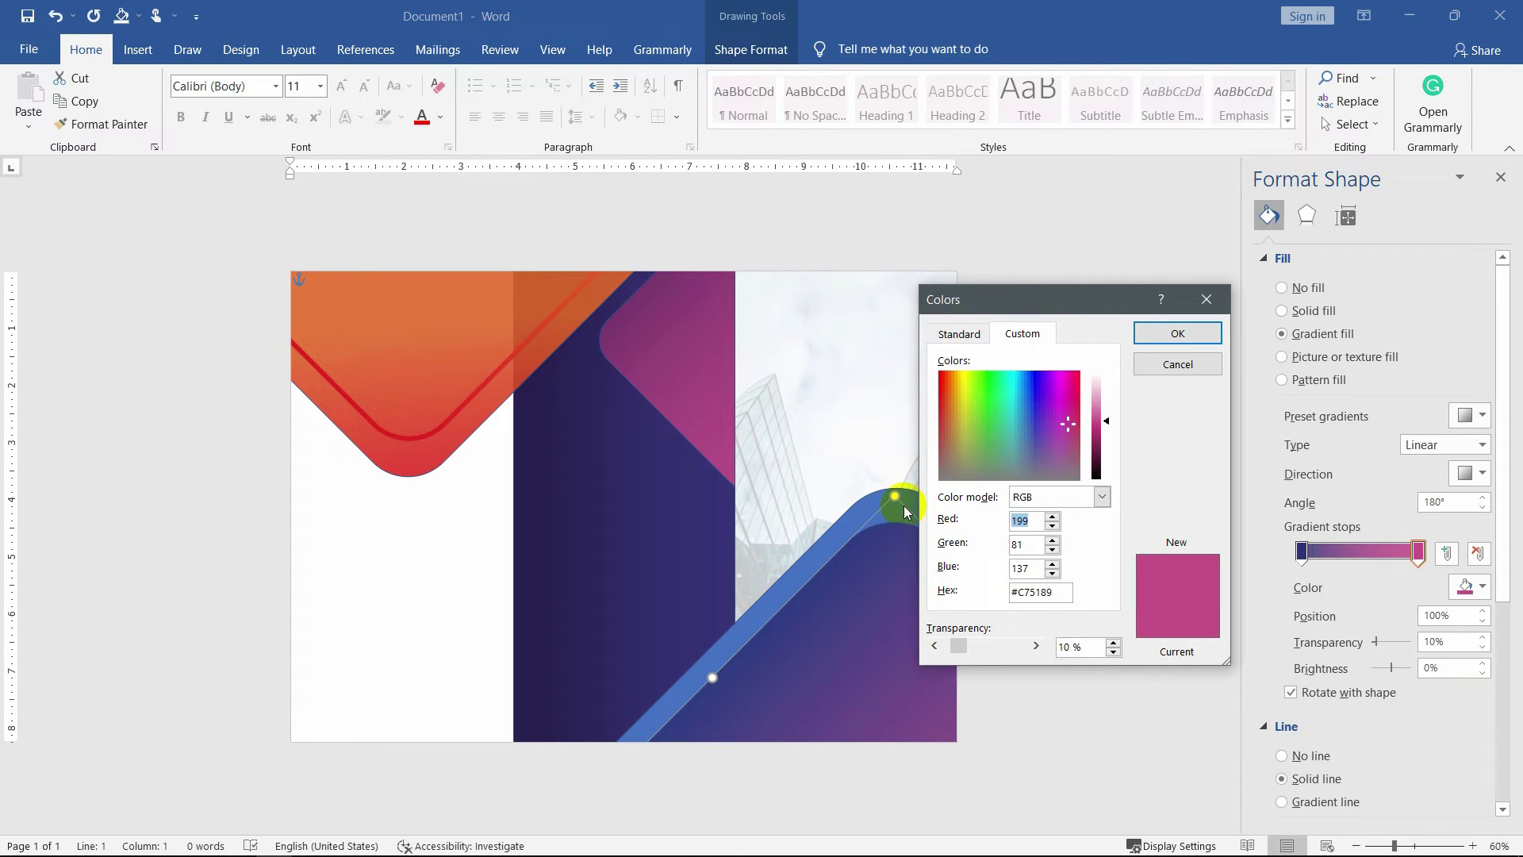
type("7166")
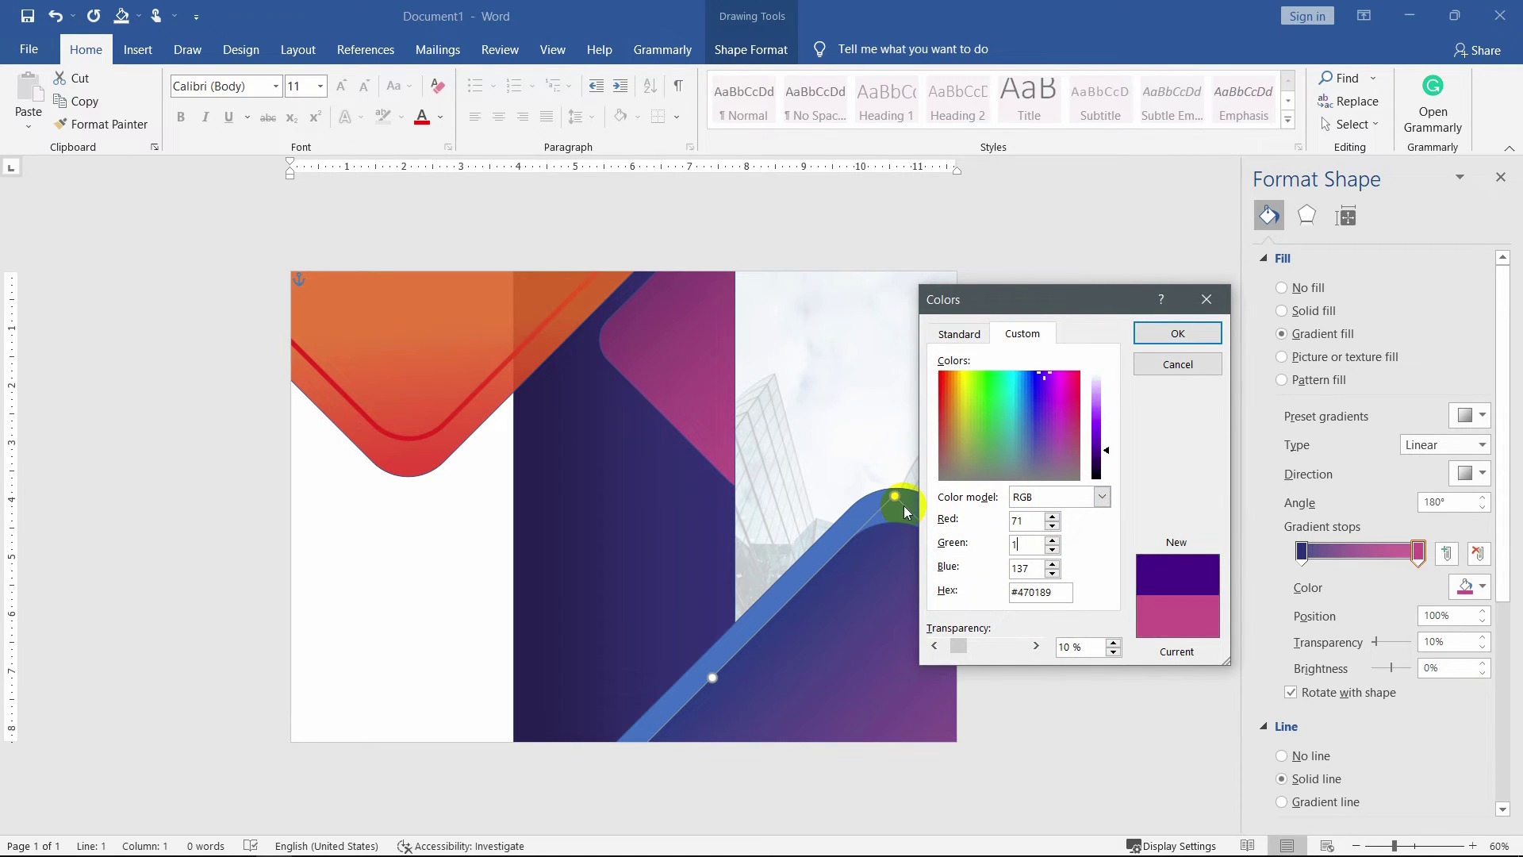
key("Tab")
type("112")
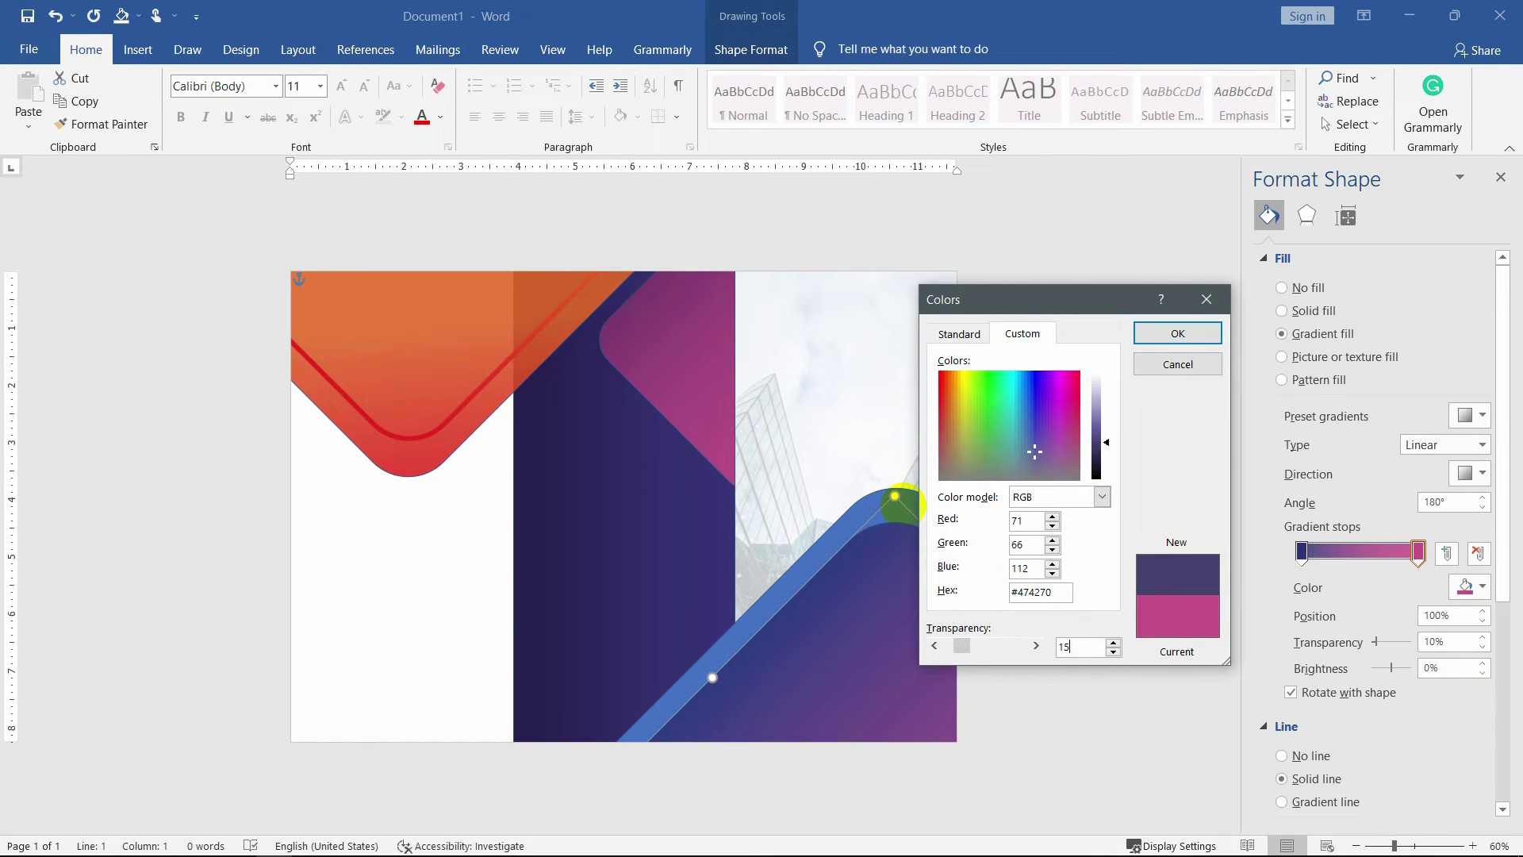
type("15")
key("Return")
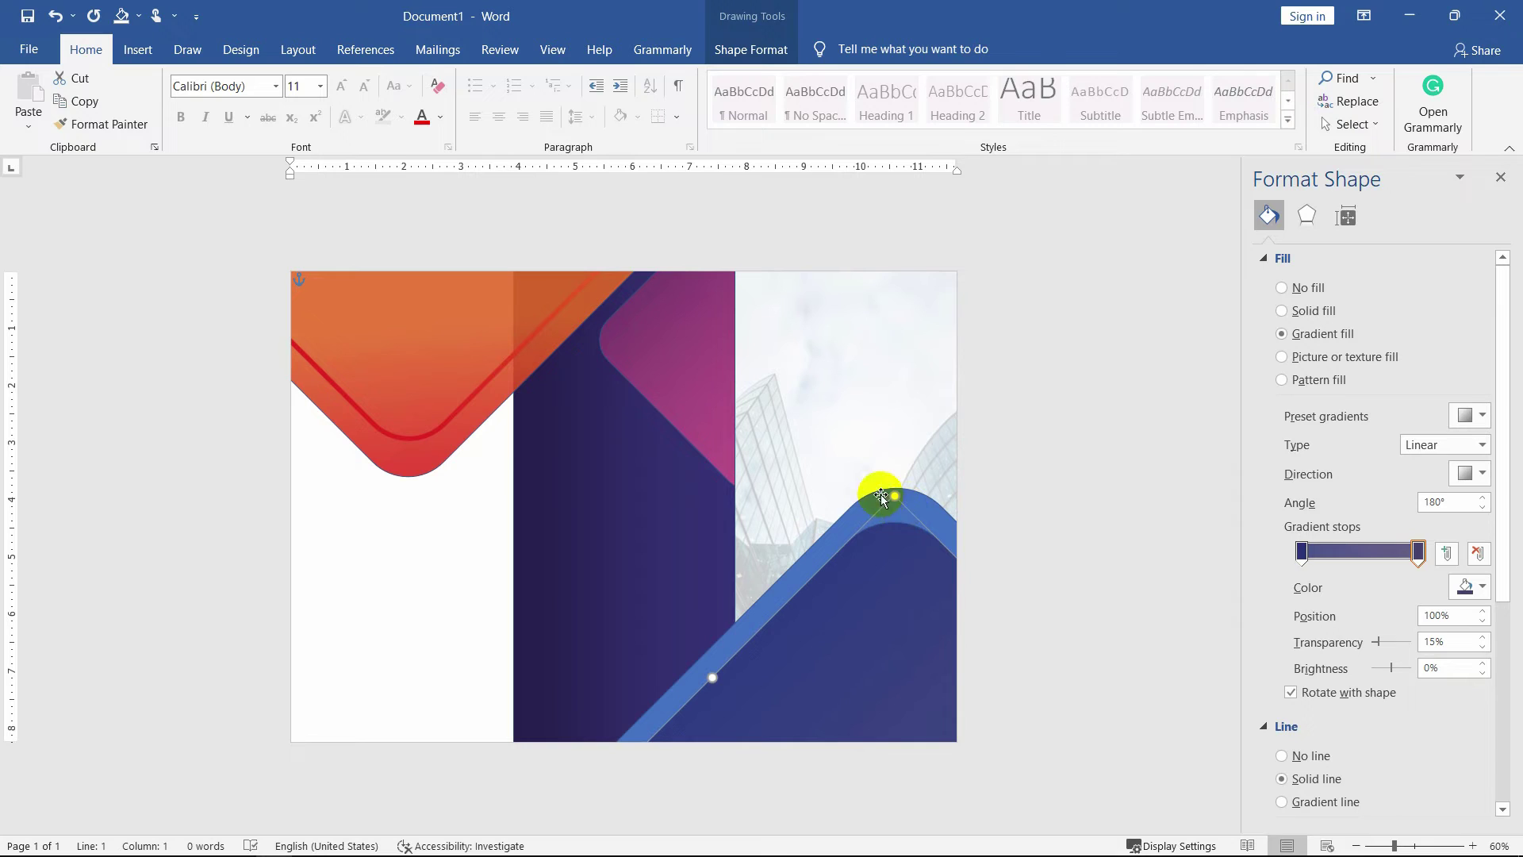
left_click(1444, 641)
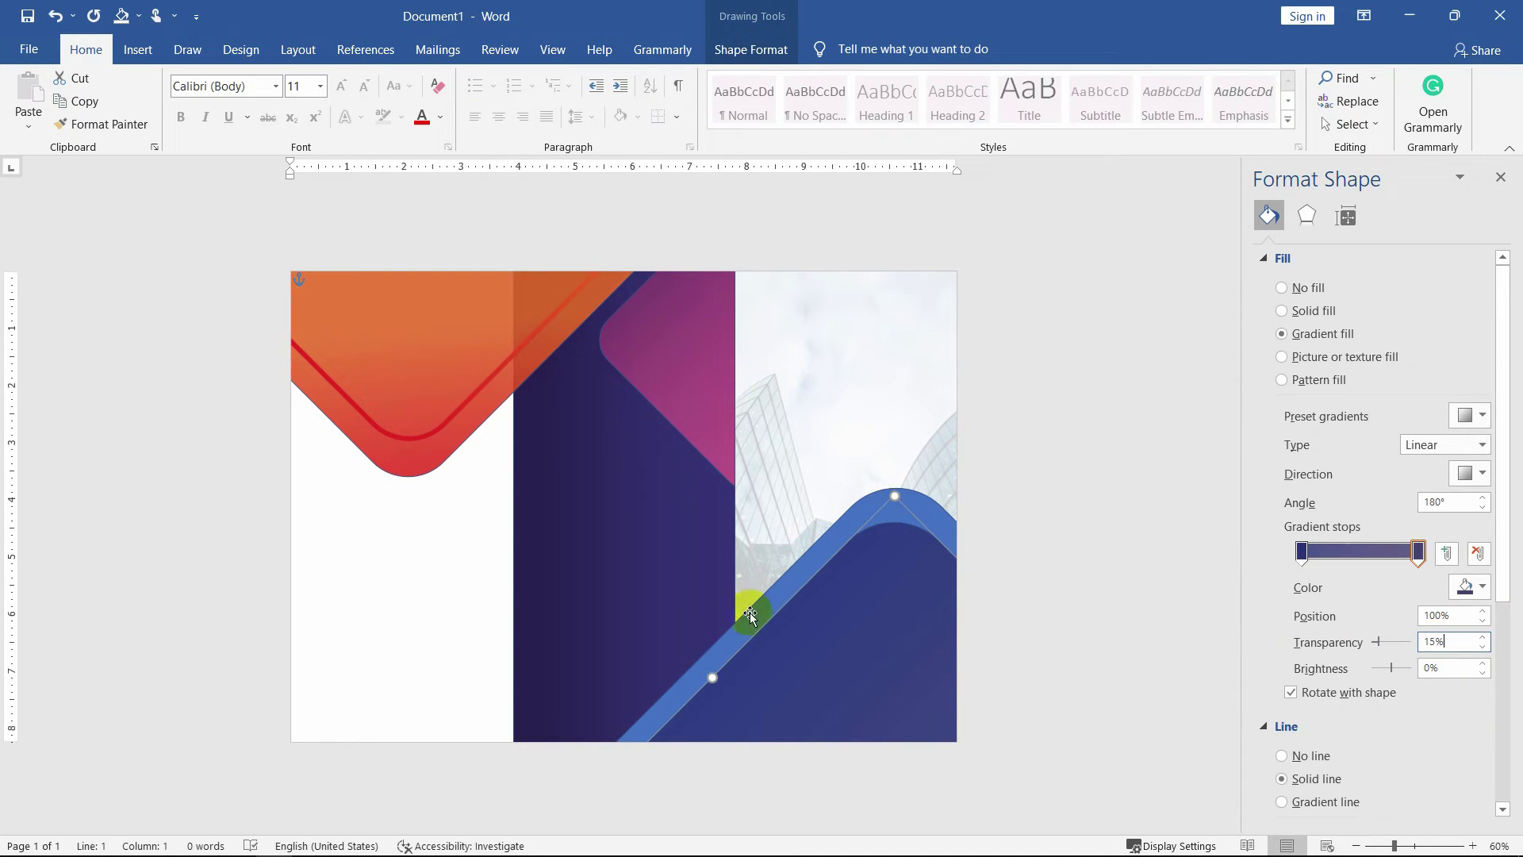
left_click(844, 531)
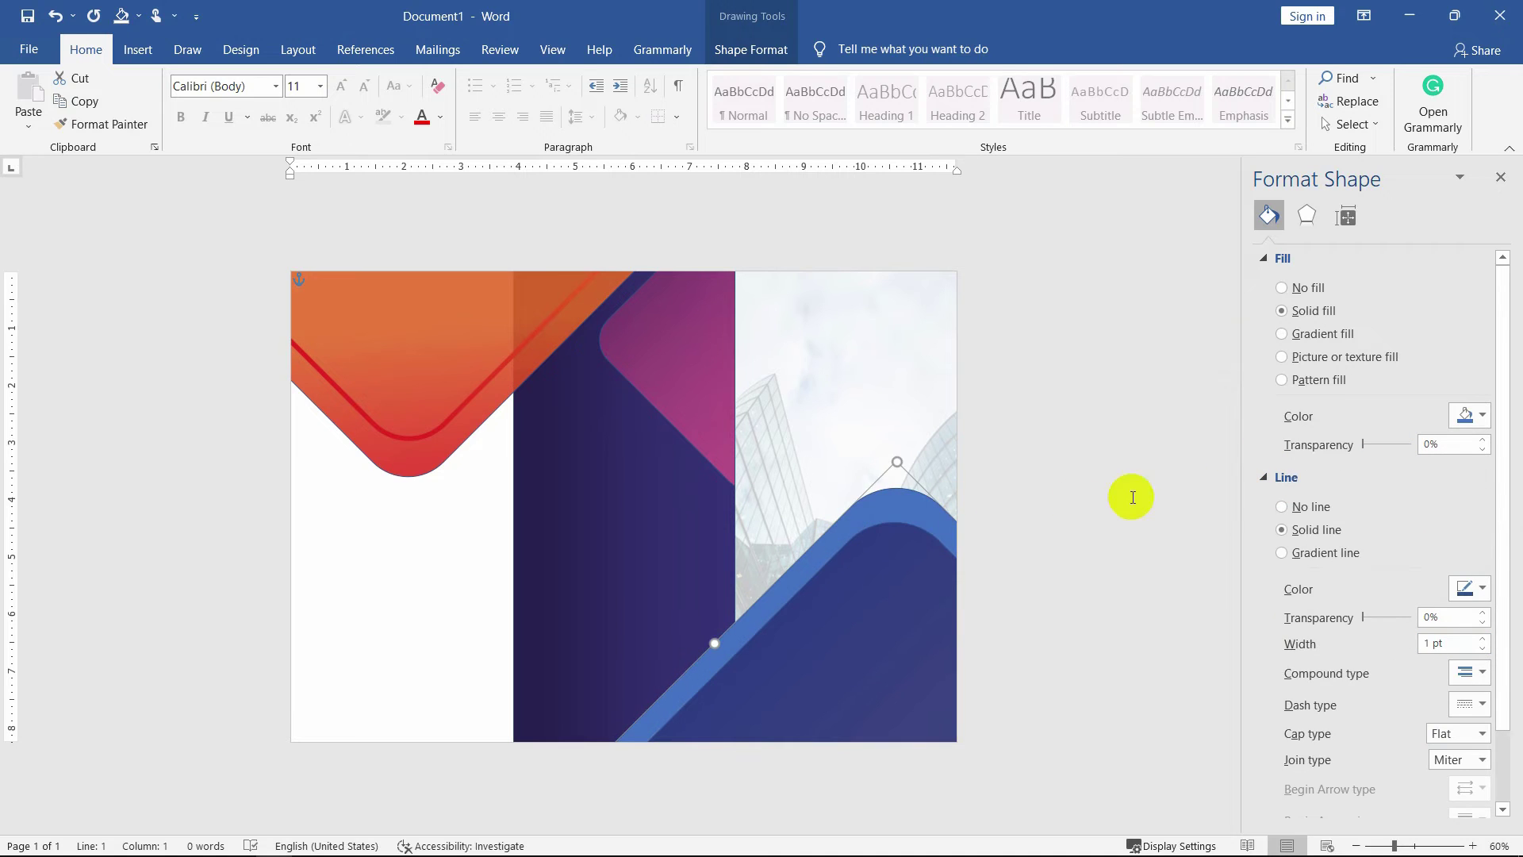
Give the blue edge band a gradient fill with the first stop purple #784290 (120/66/144).
left_click(1348, 334)
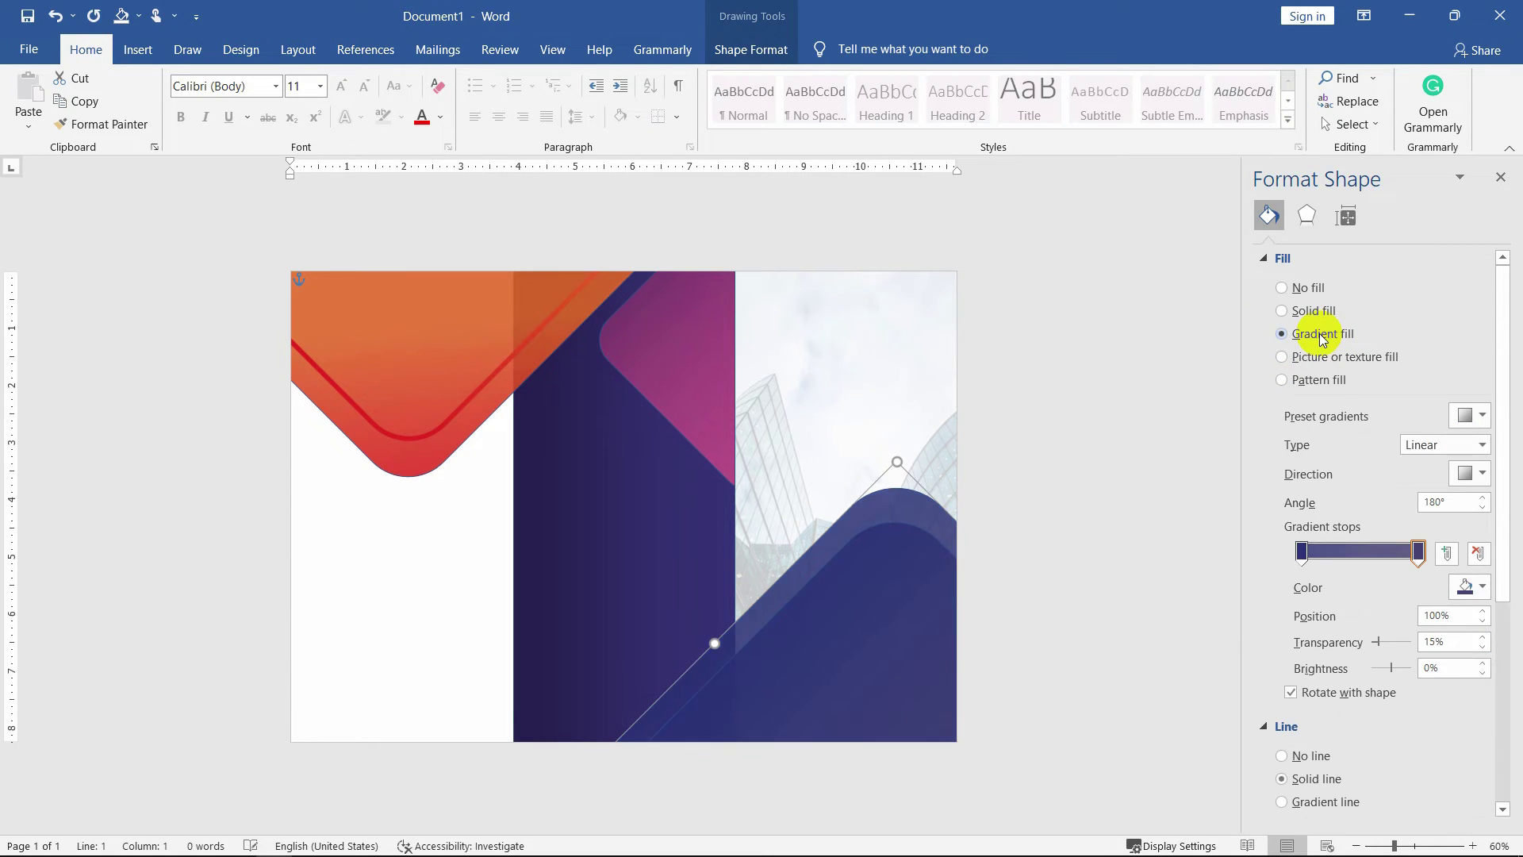
left_click(1480, 587)
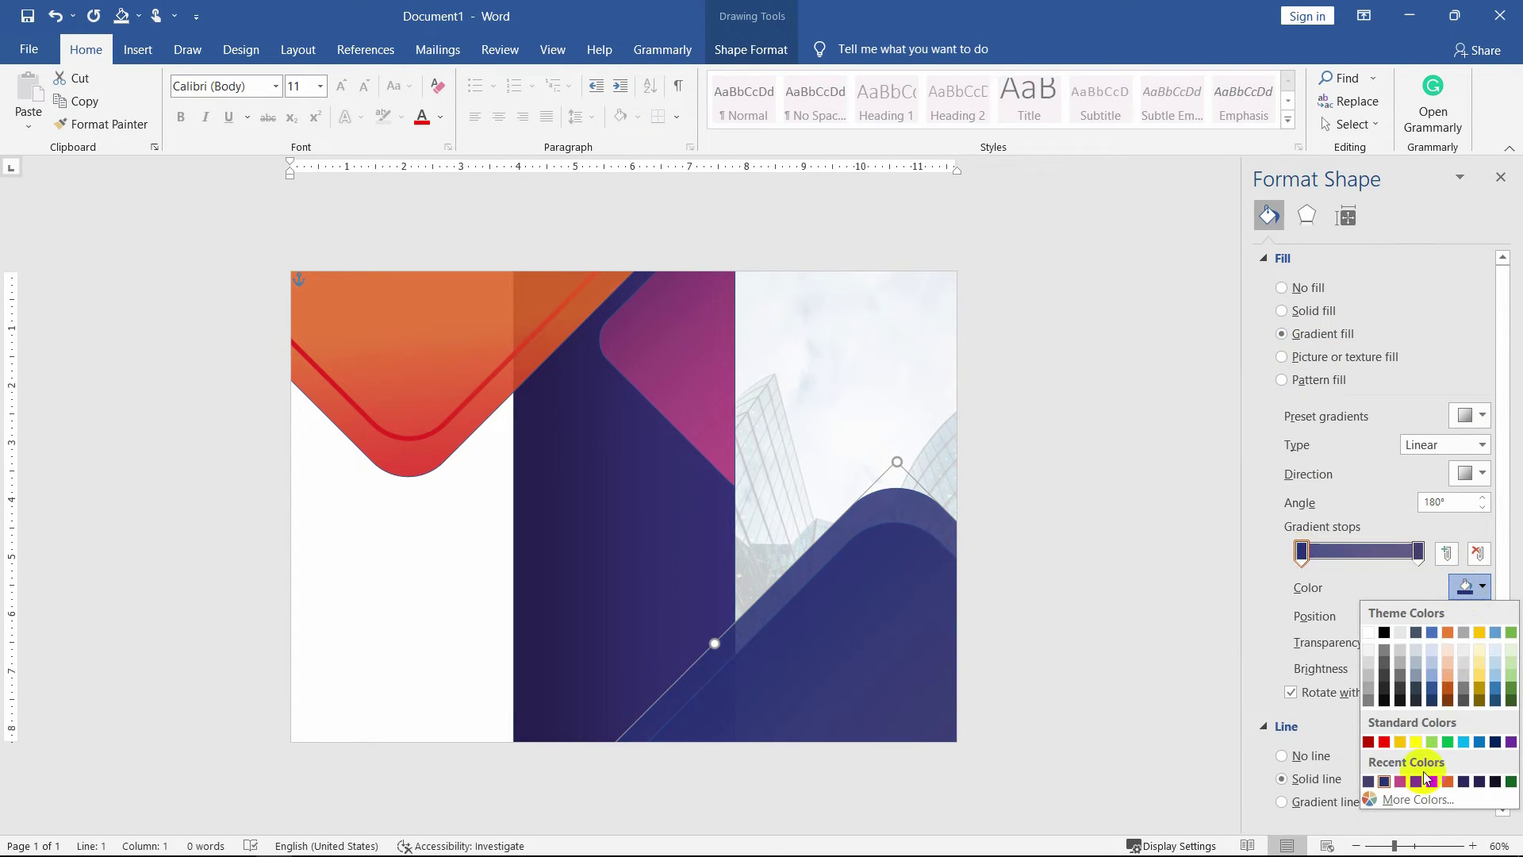
left_click(1401, 802)
double_click(1023, 521)
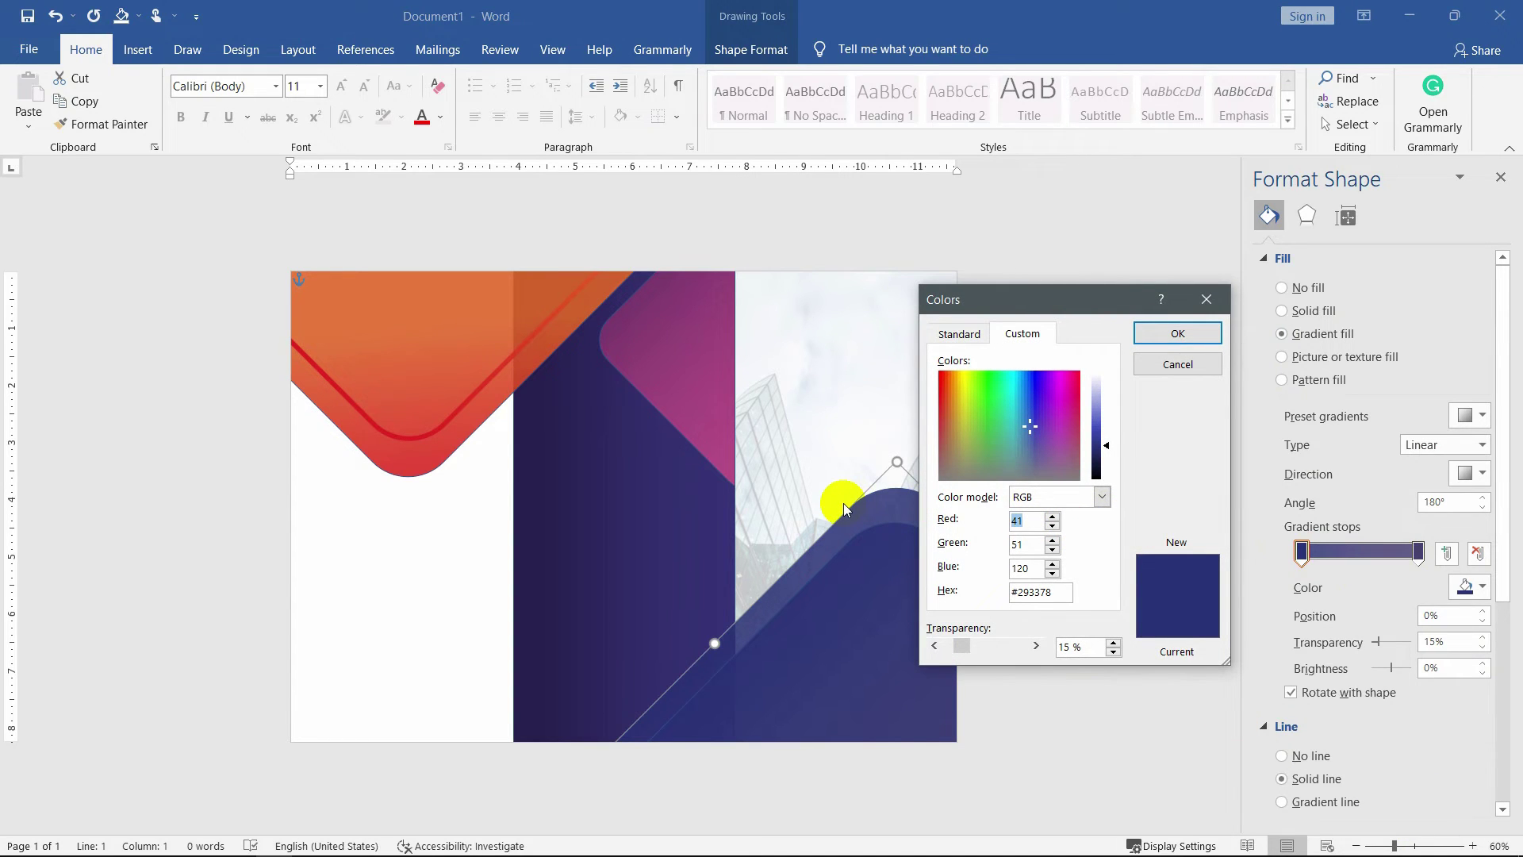
type("120")
key("Tab")
type("66")
key("Tab")
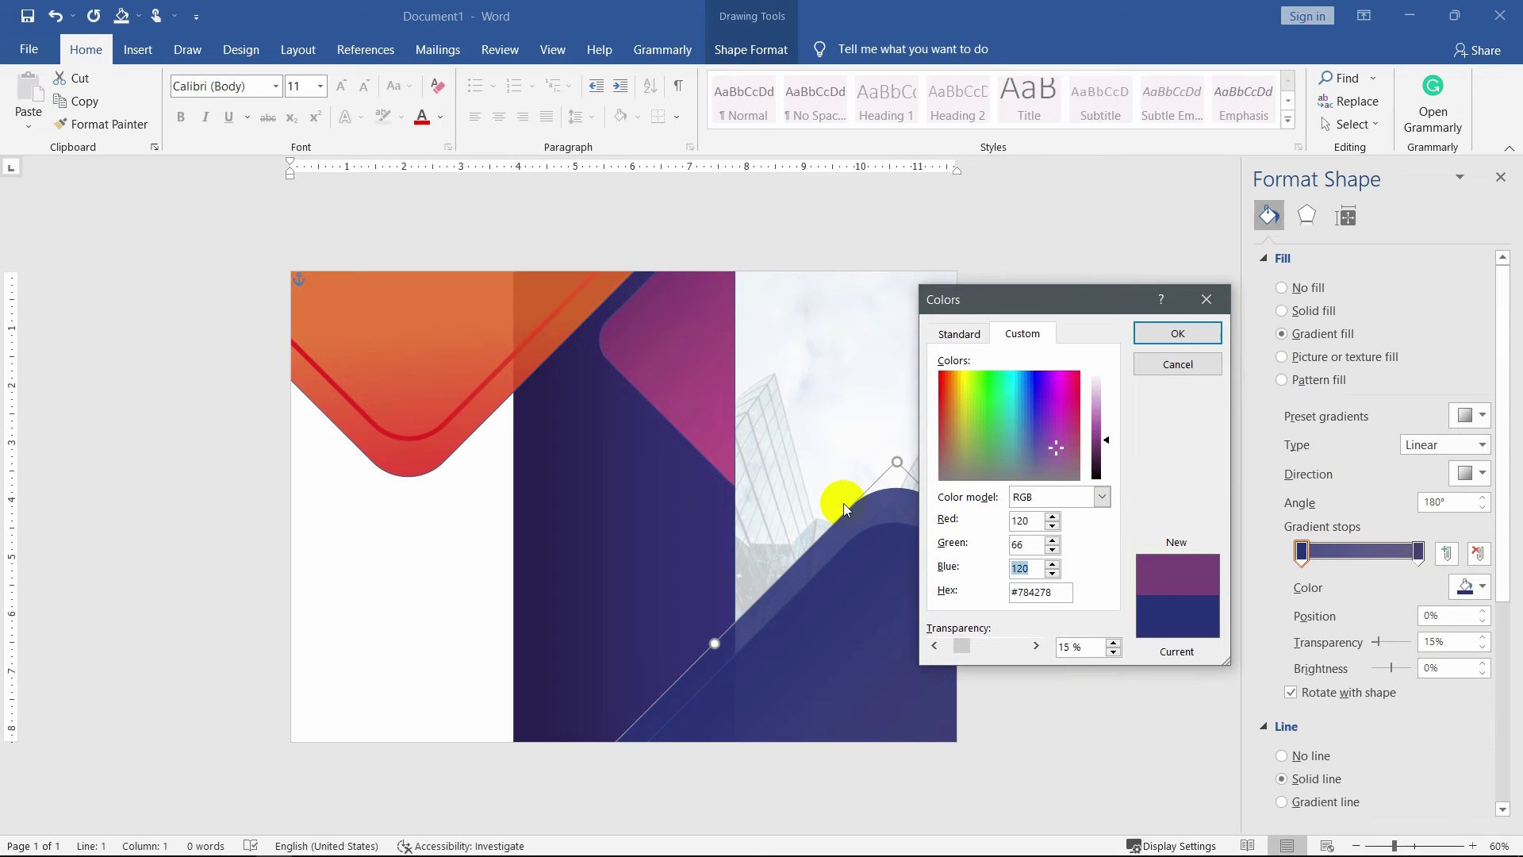
type("144")
key("Tab")
key("Tab")
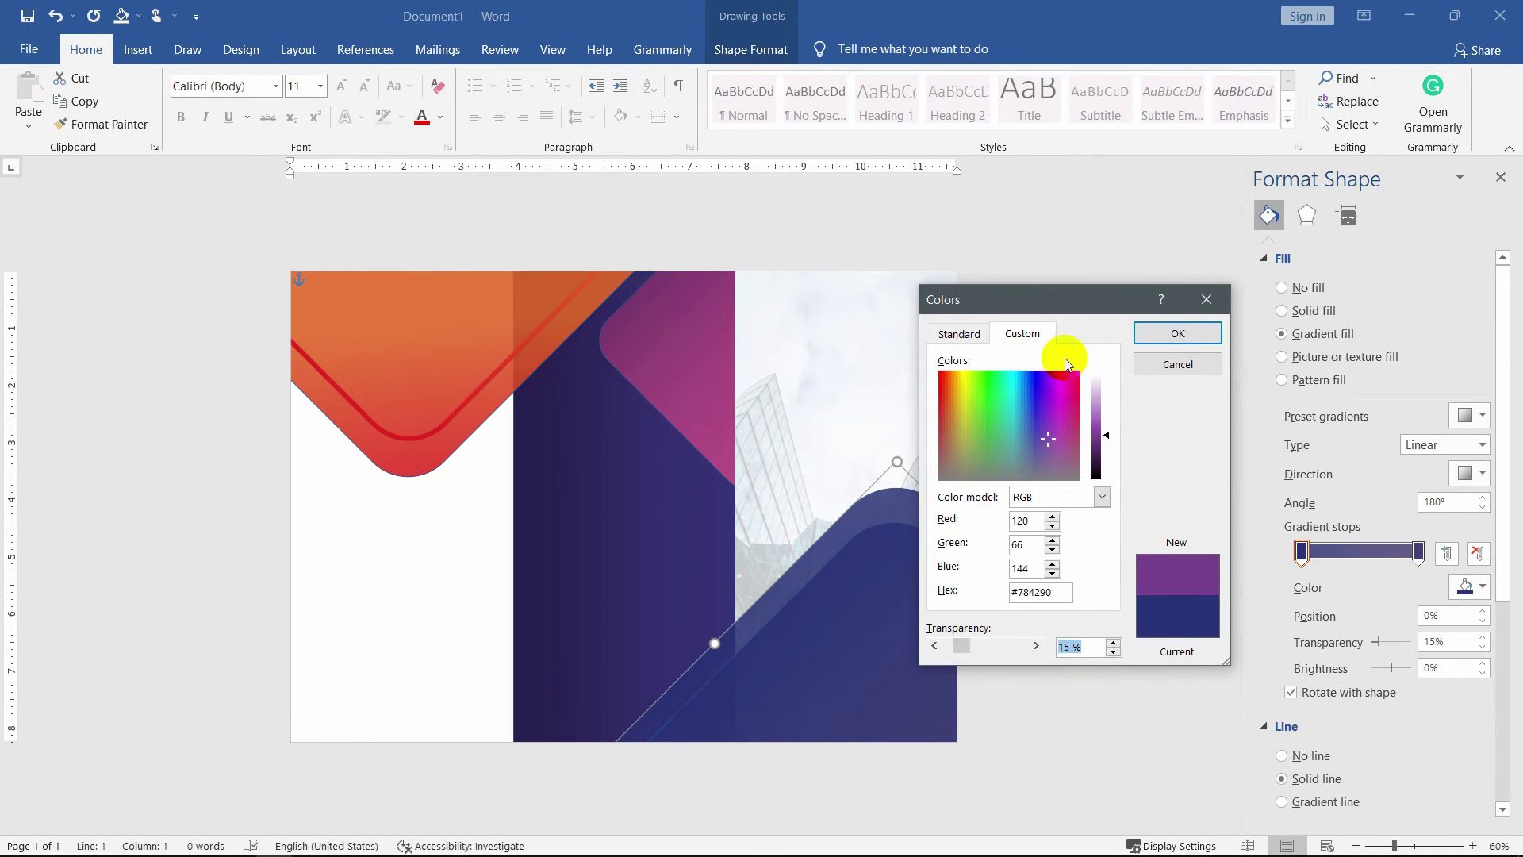
left_click(1158, 333)
Colour the band's right gradient stop magenta #8F3B76 at 45% transparency.
left_click(1418, 551)
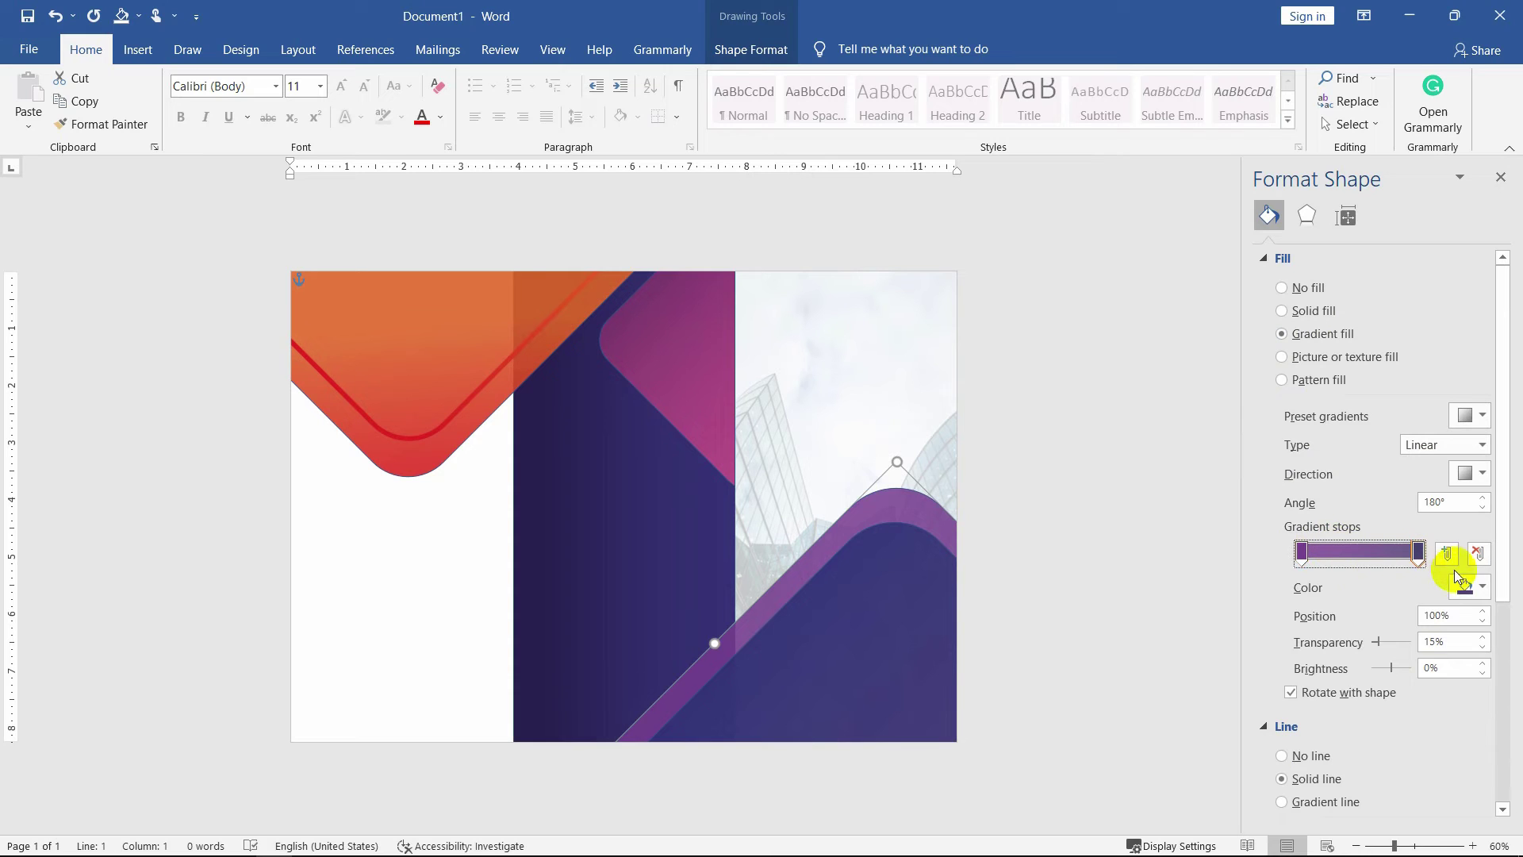
left_click(1474, 587)
left_click(1401, 797)
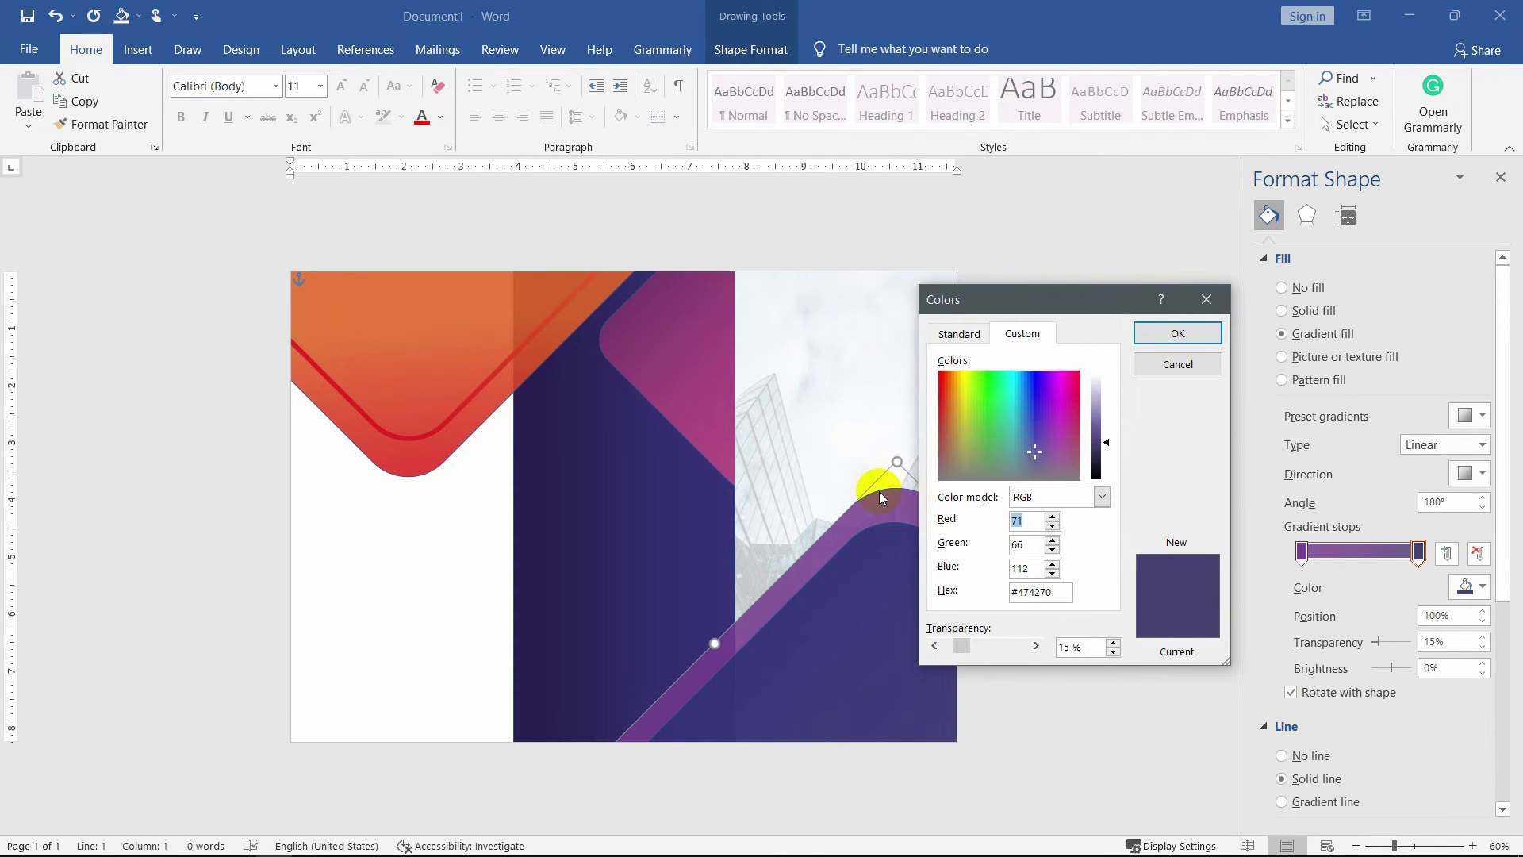
type("143")
key("Tab")
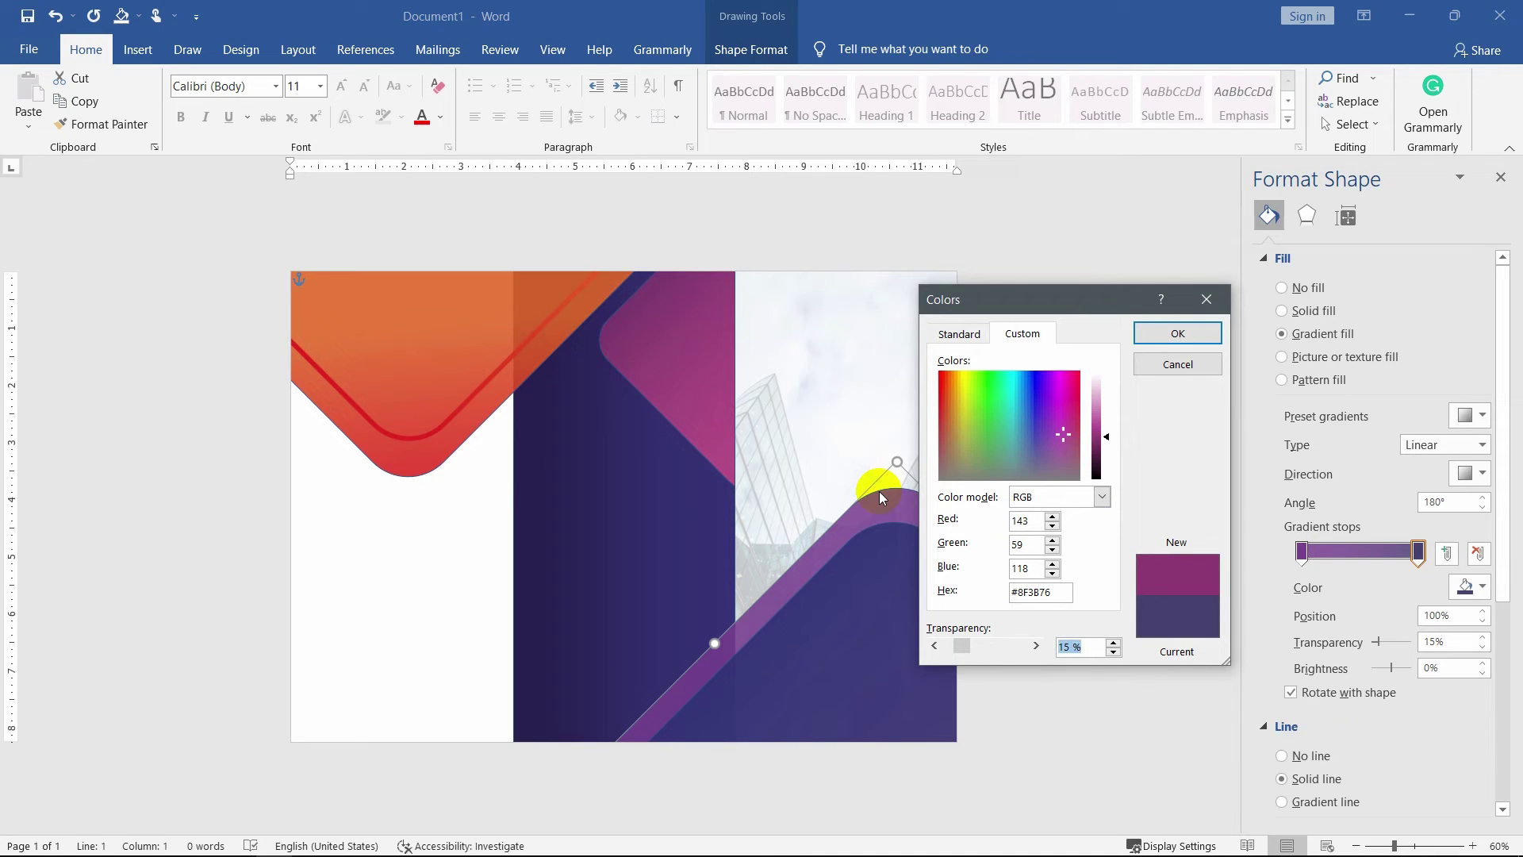
type("45")
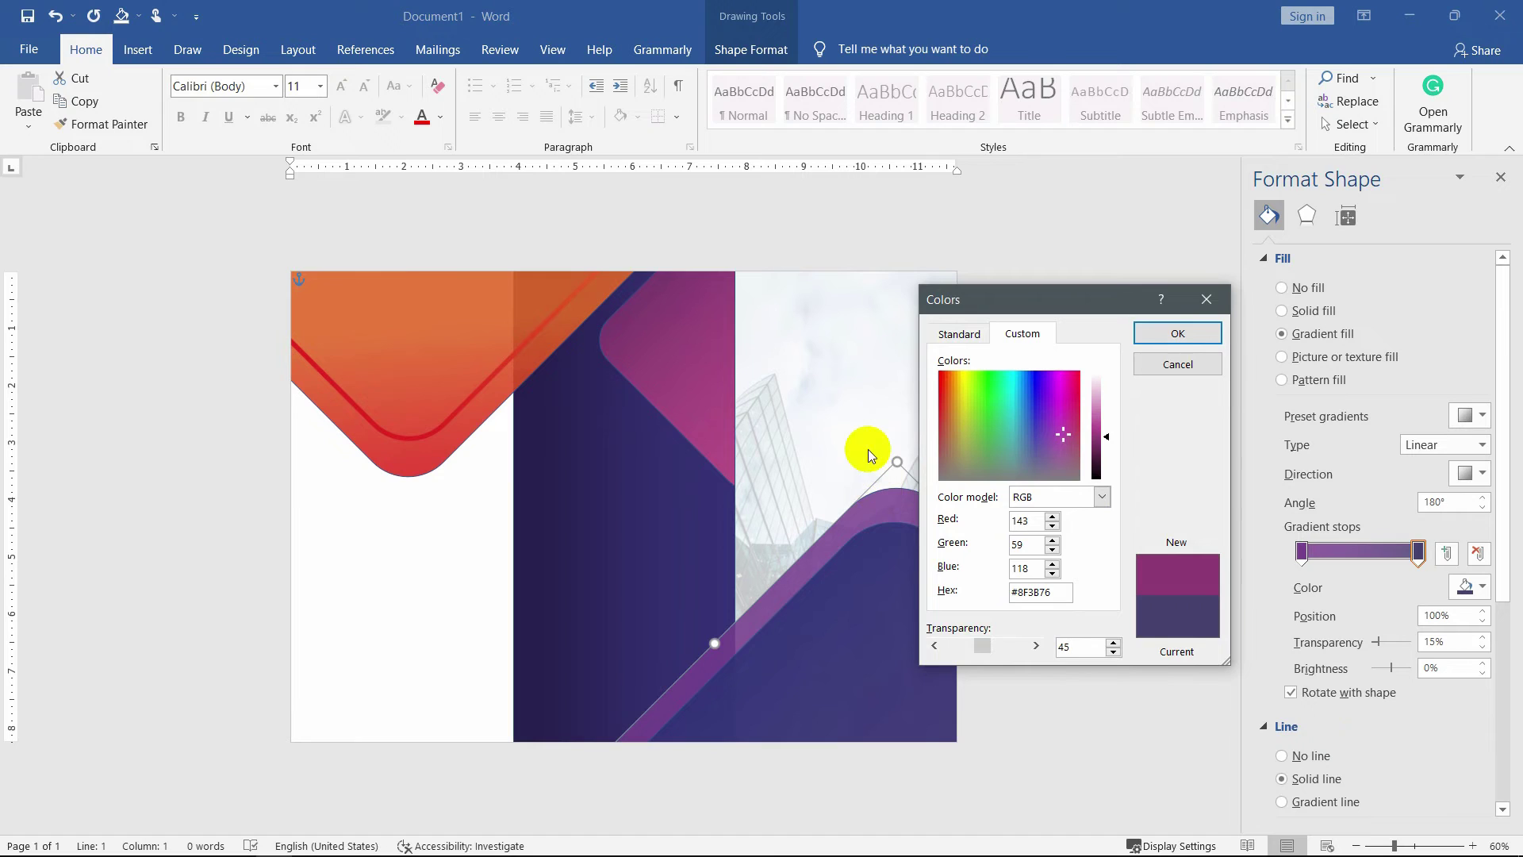
left_click(1172, 333)
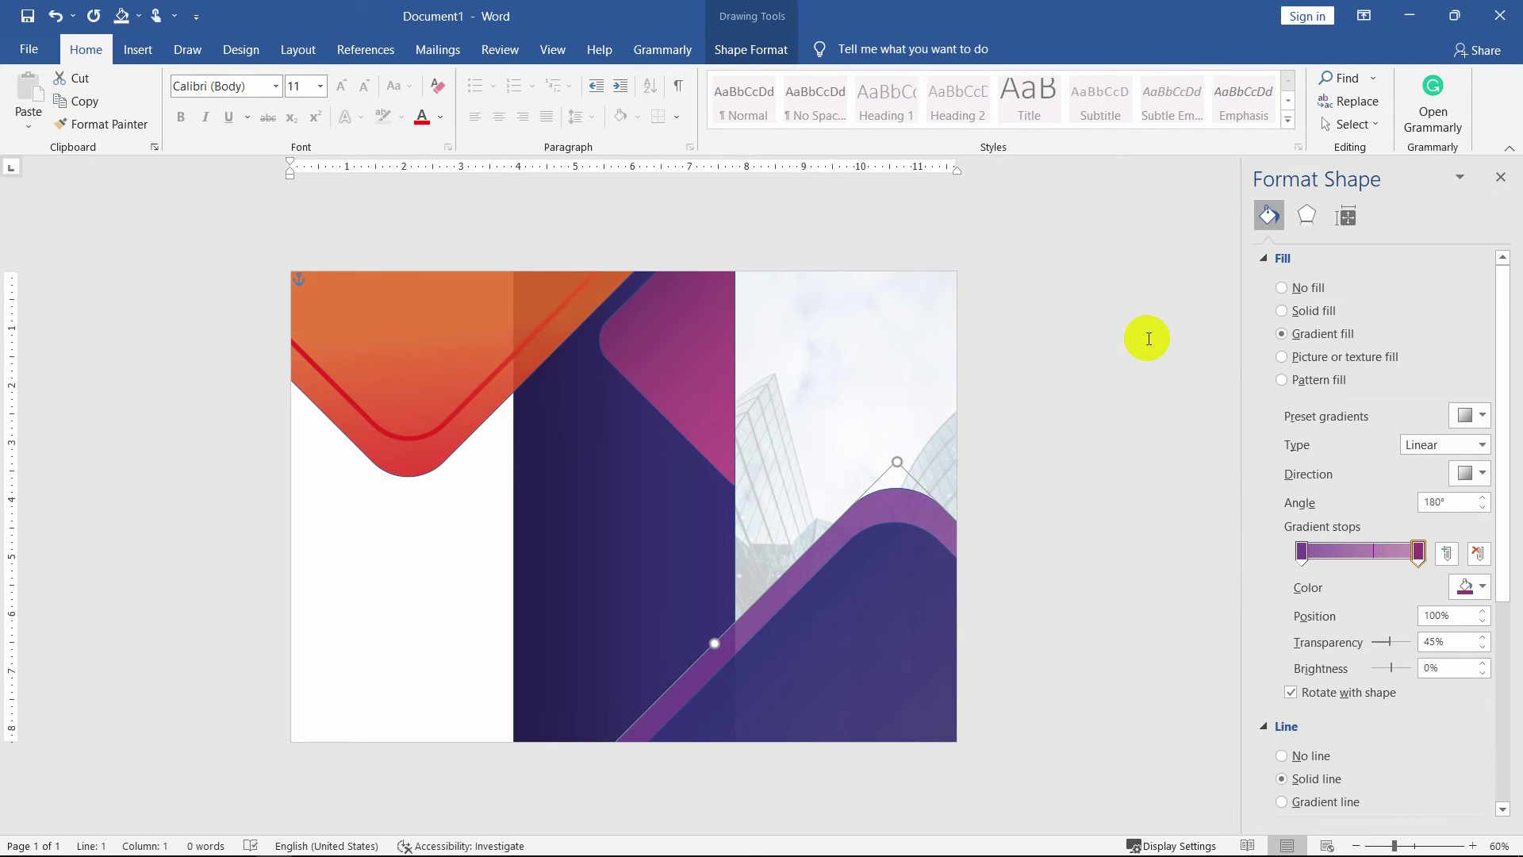
Set the large lower-right shape's gradient angle to 90°.
left_click(894, 632)
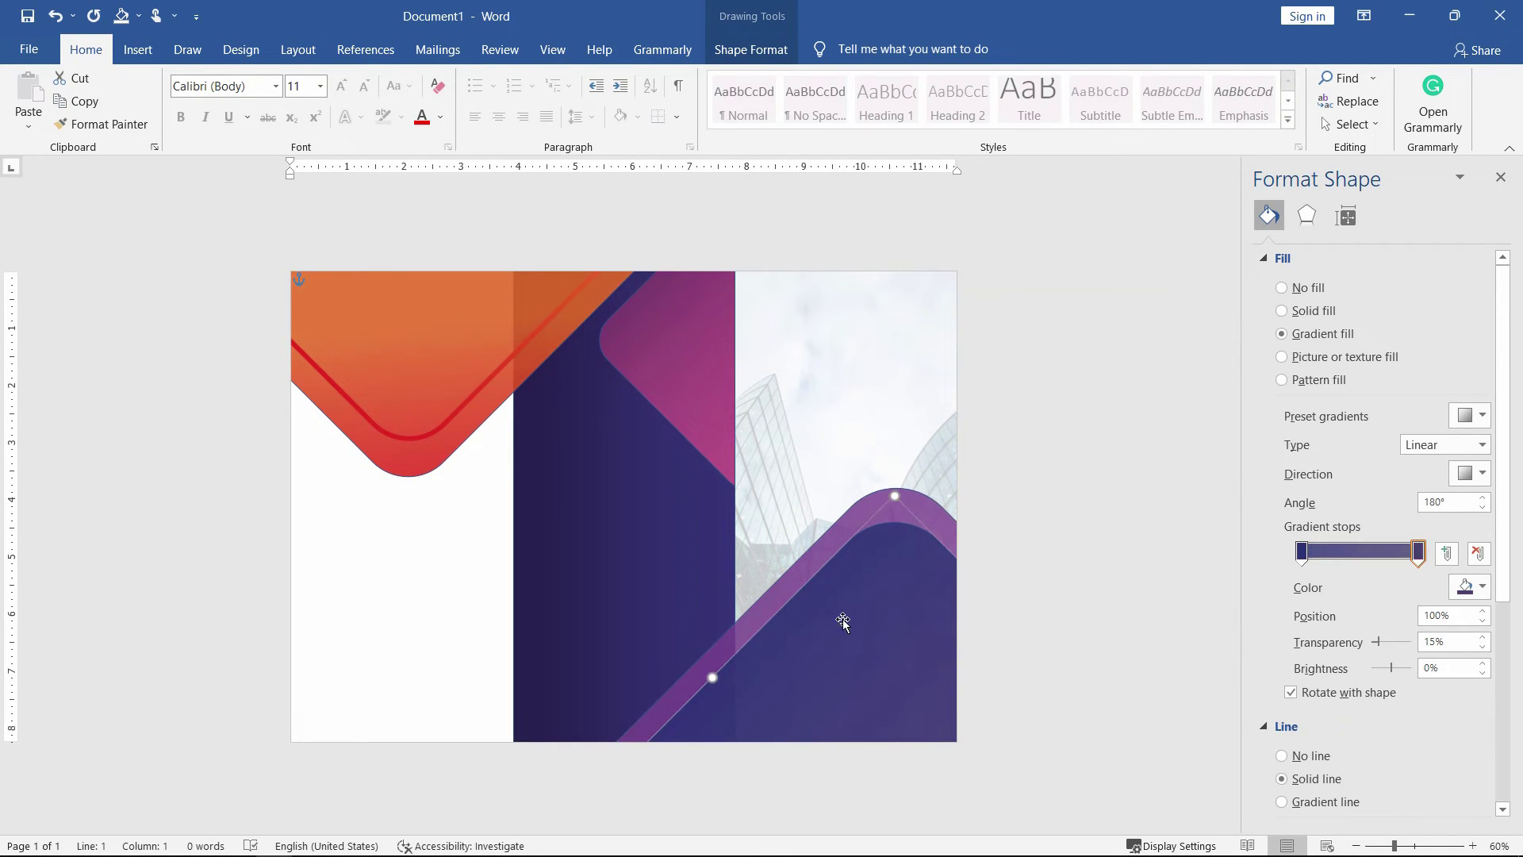
left_click_drag(1464, 501, 1351, 496)
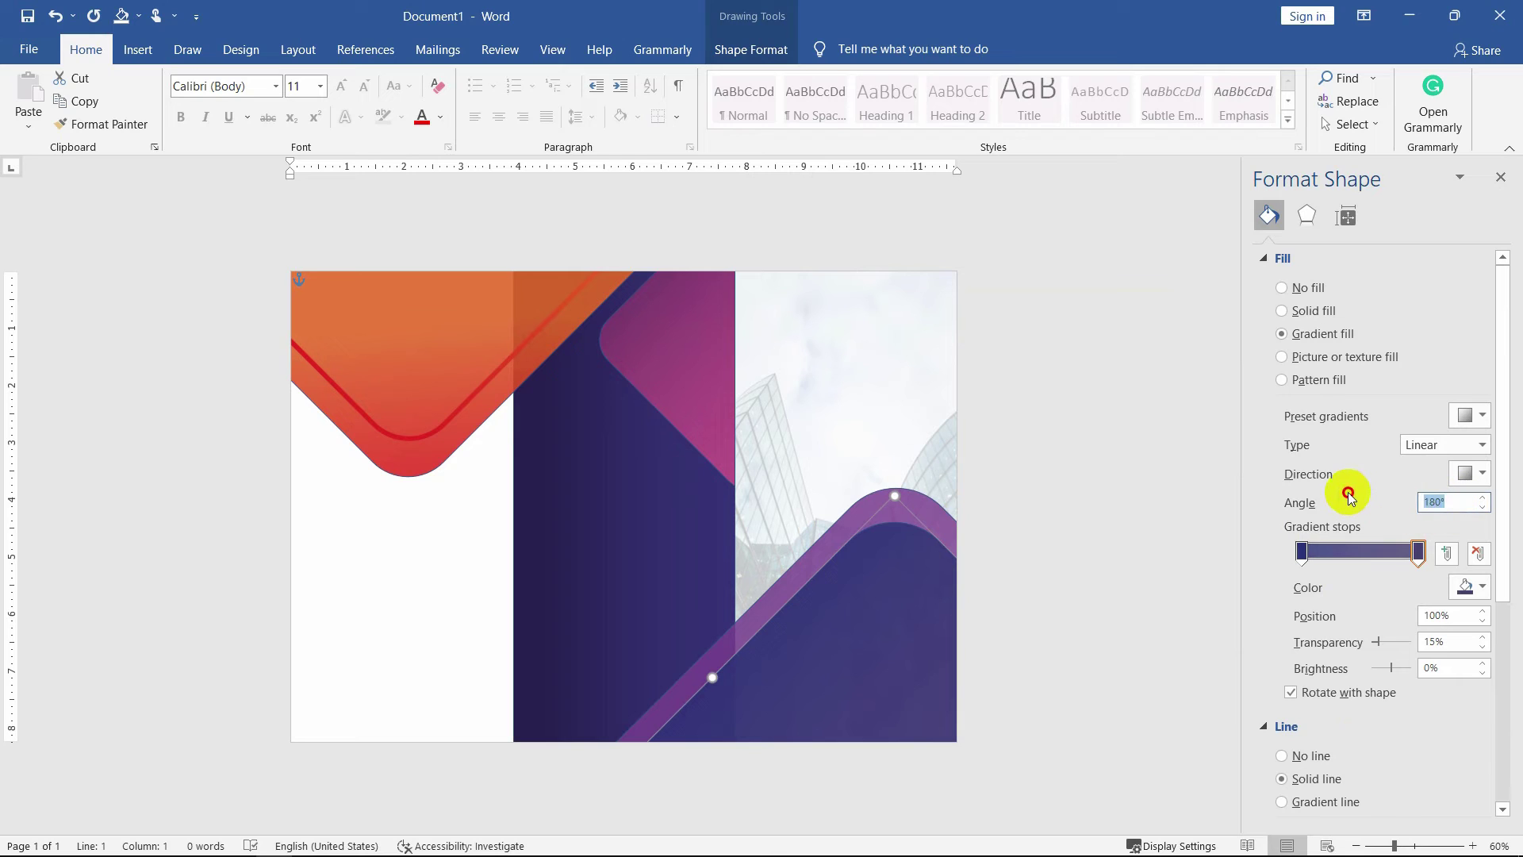
type("90")
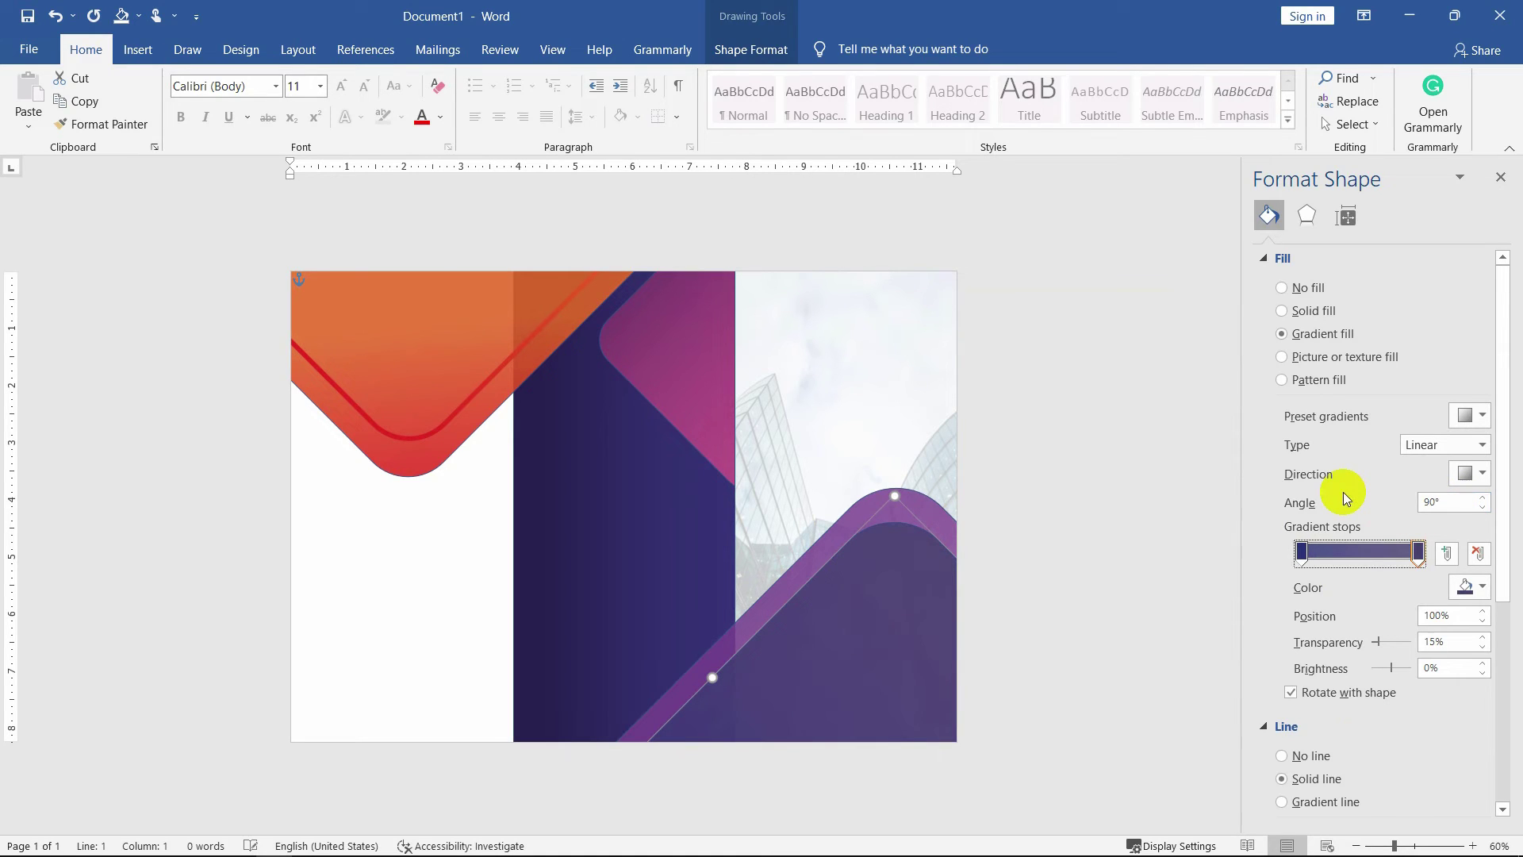
left_click(1100, 553)
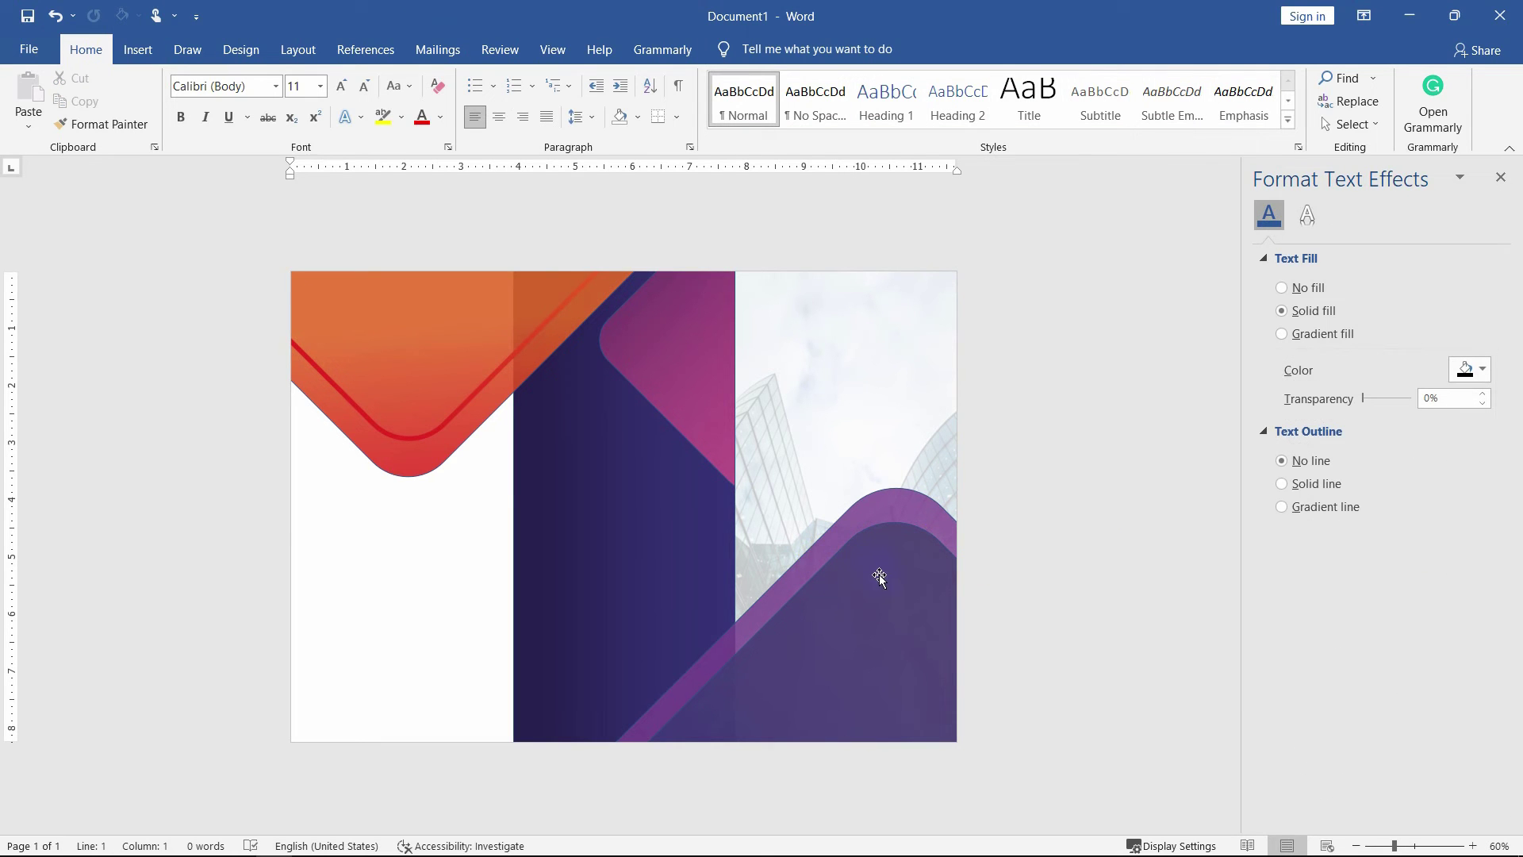
Slide the left gradient stop of the shape beneath the purple band slightly inward.
left_click(805, 556)
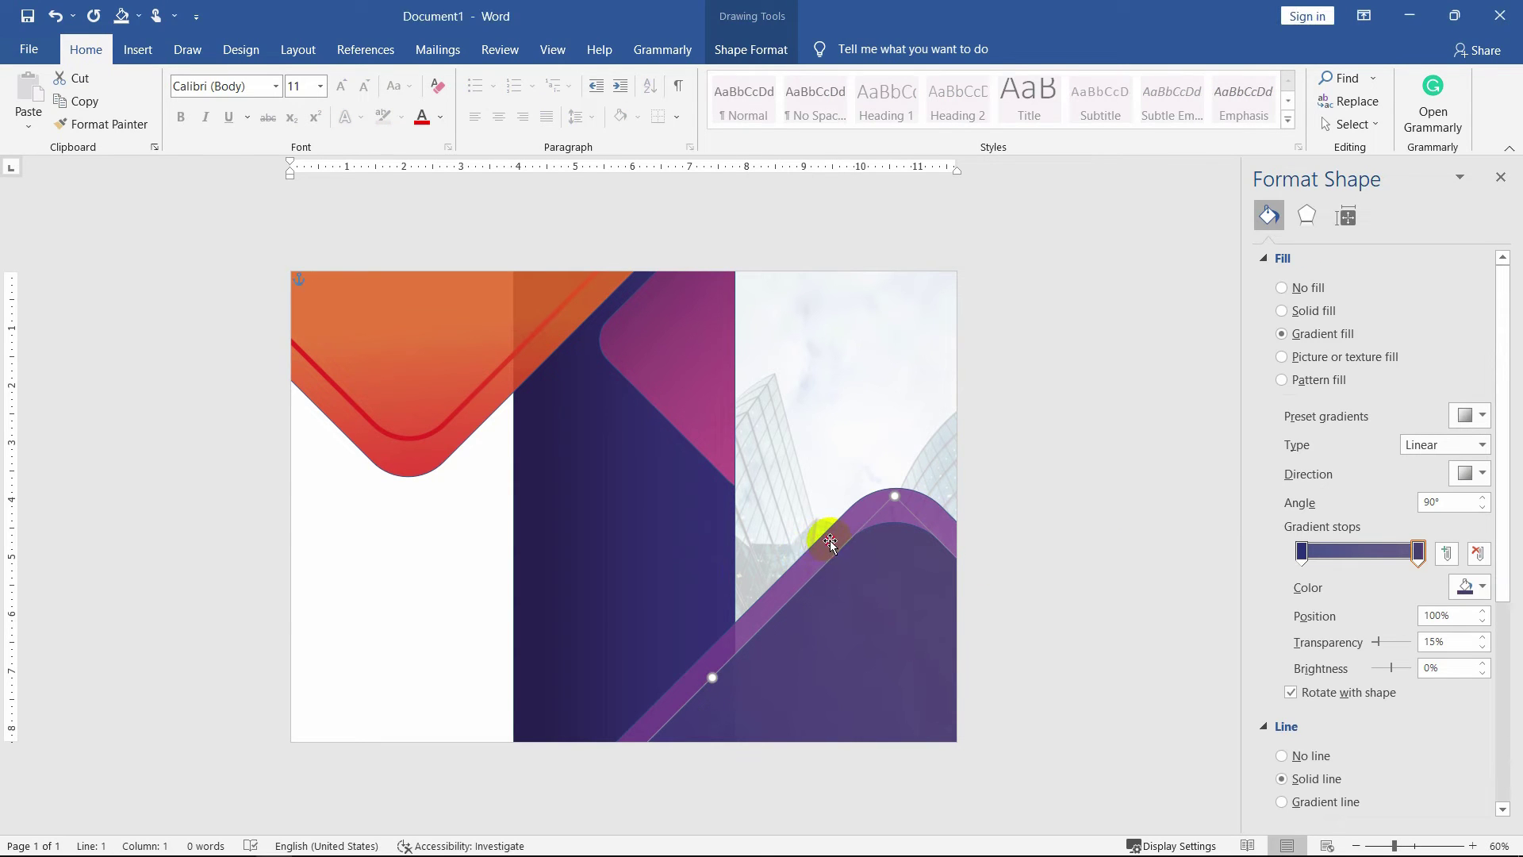
left_click(825, 541)
left_click_drag(1301, 551, 1321, 551)
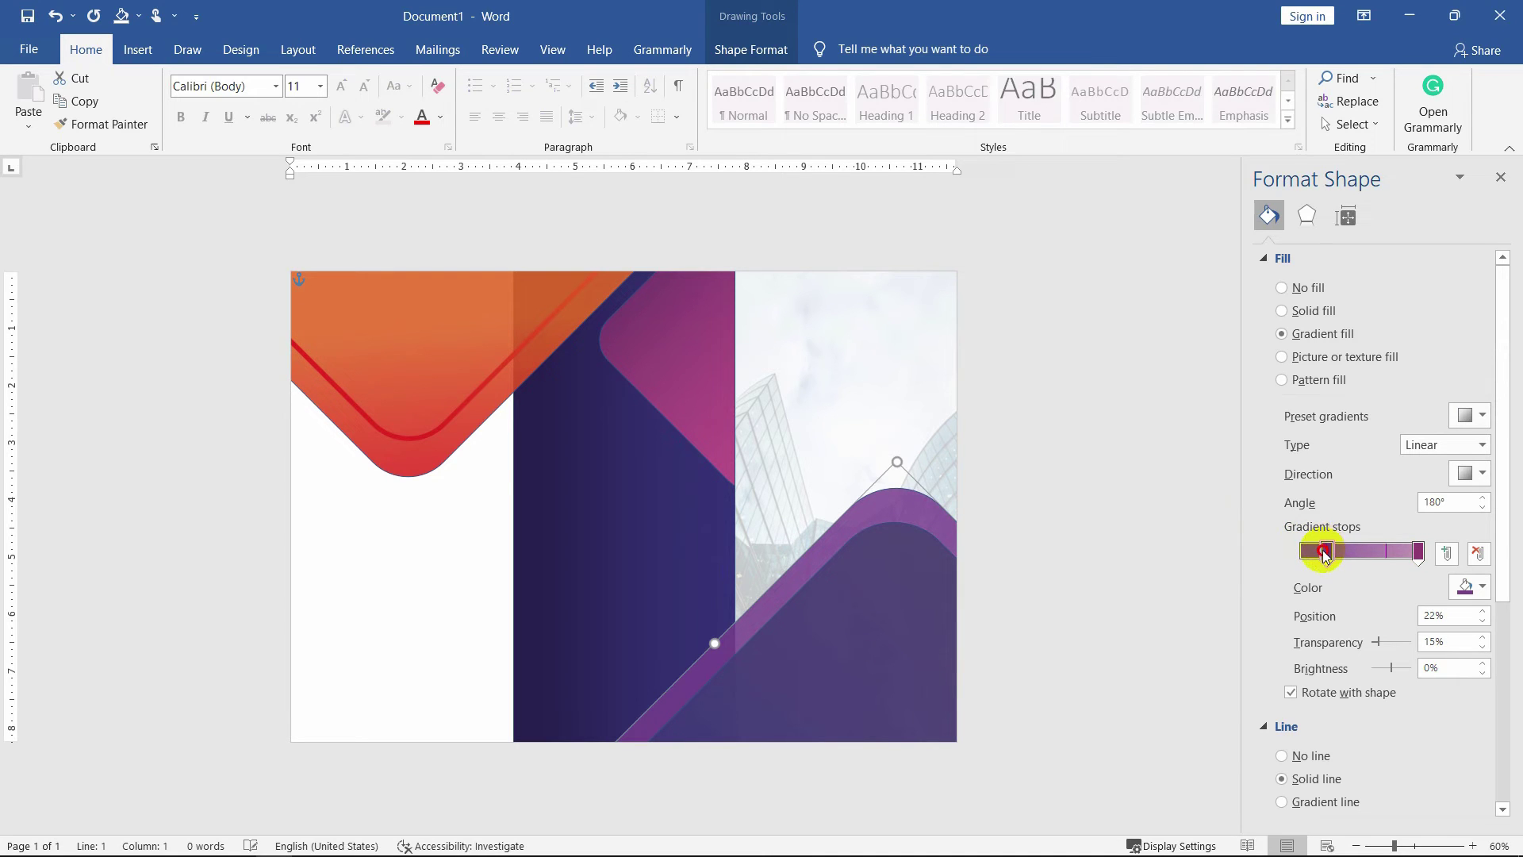
left_click(968, 595)
left_click(911, 483)
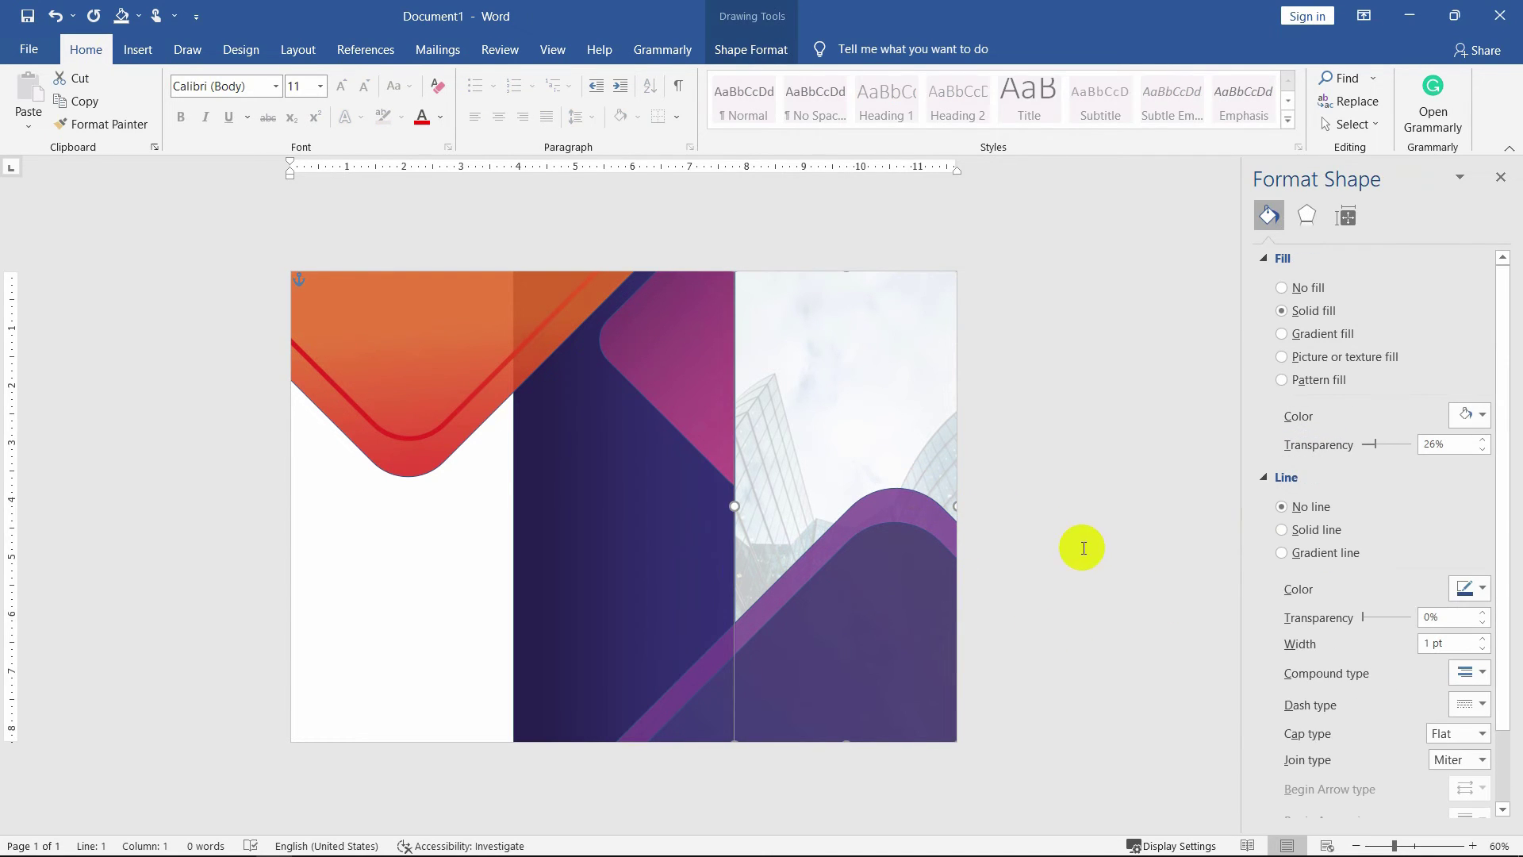
left_click(907, 623)
left_click(555, 369)
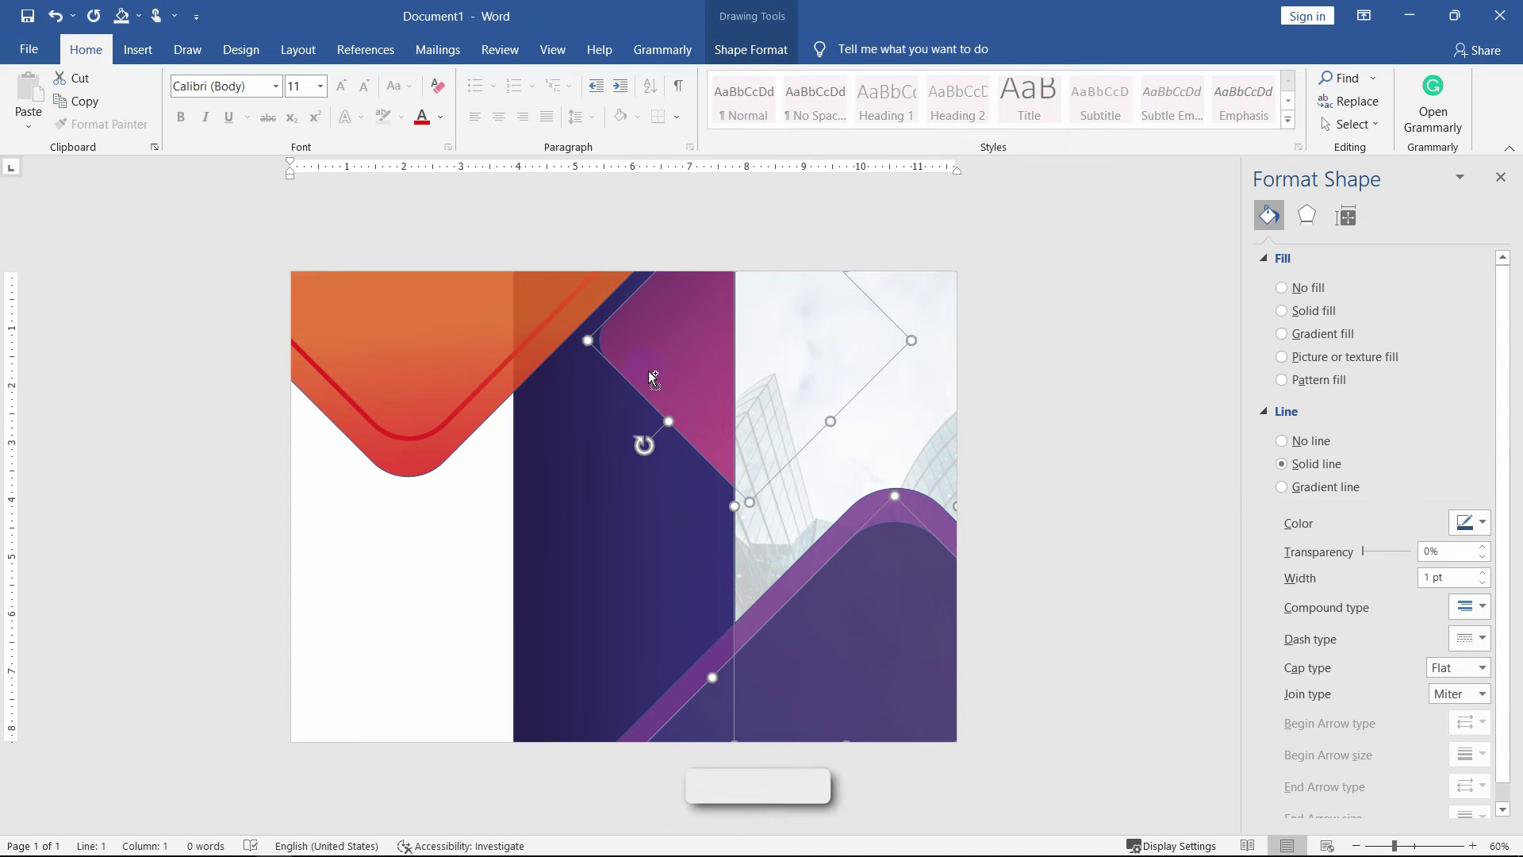
Remove the outlines from the diamond and the orange corner shape.
left_click(751, 49)
left_click(510, 114)
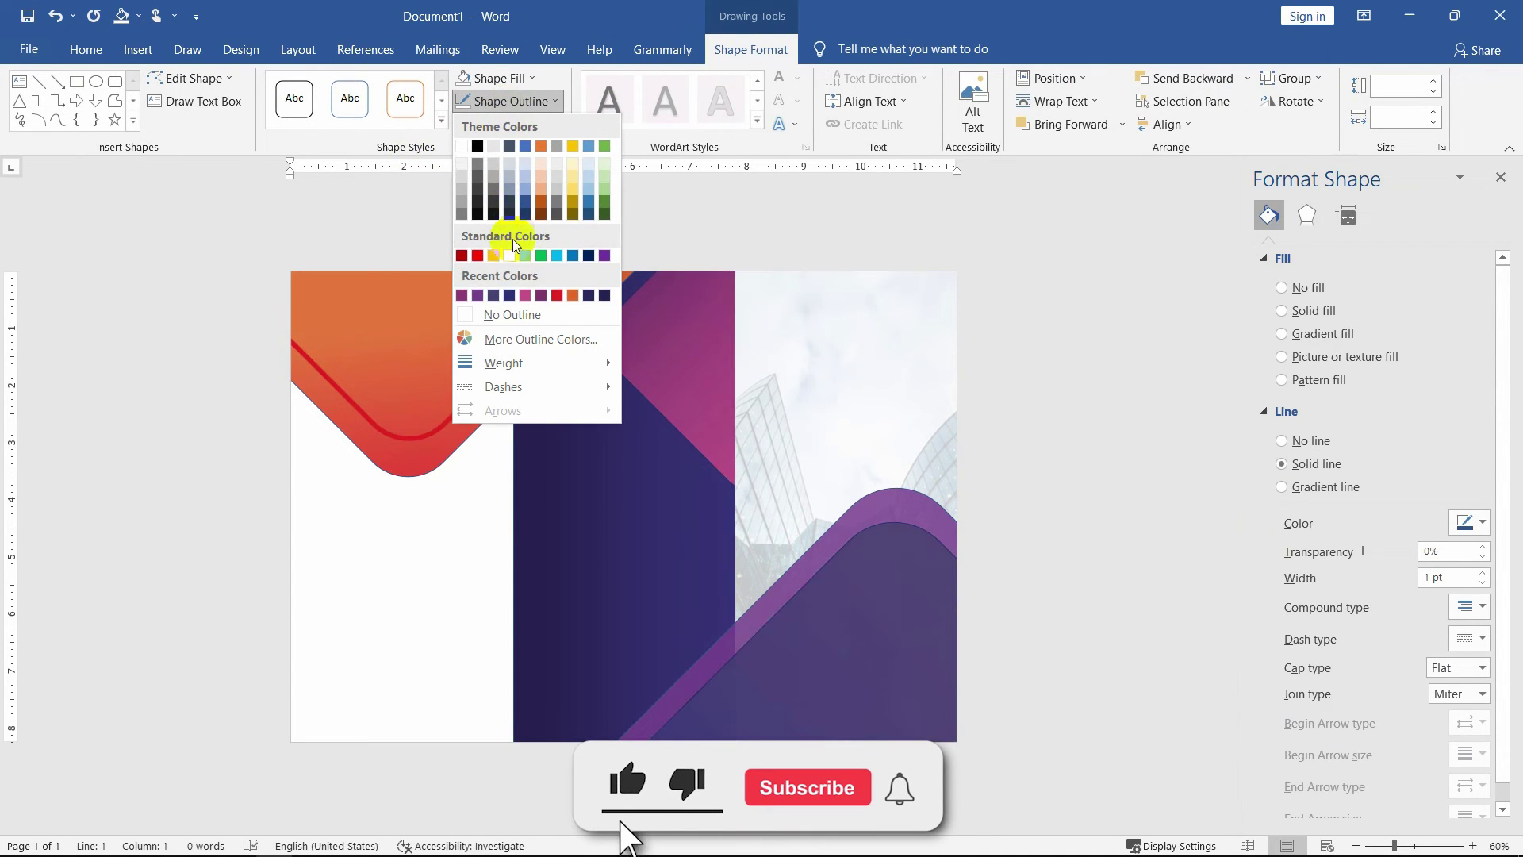
left_click(488, 314)
left_click(461, 407)
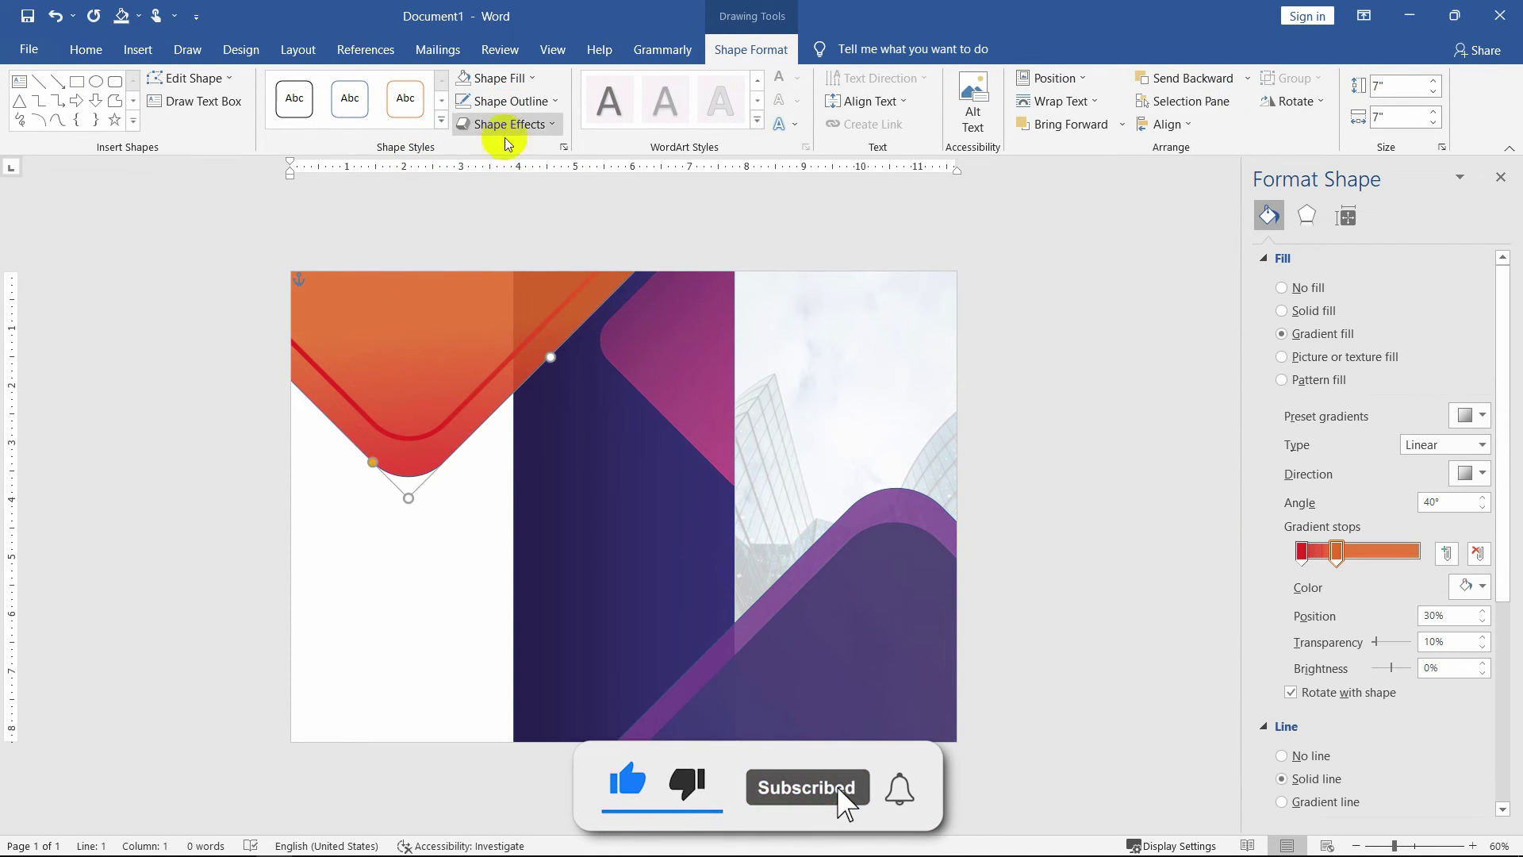
left_click(508, 101)
left_click(492, 315)
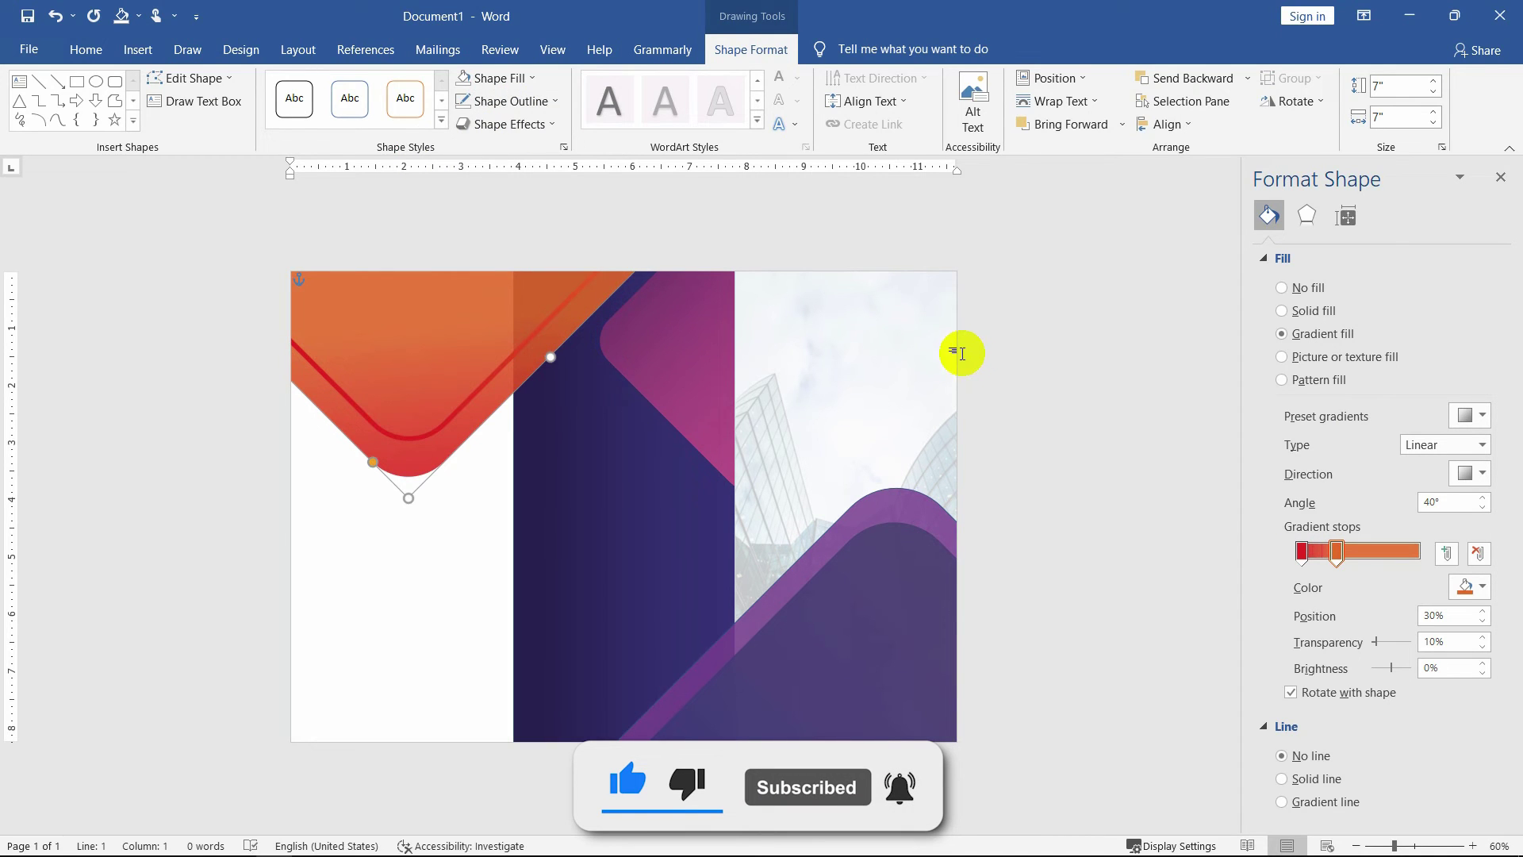
Move the orange corner shape down toward the bottom-left of the page.
left_click(1004, 357)
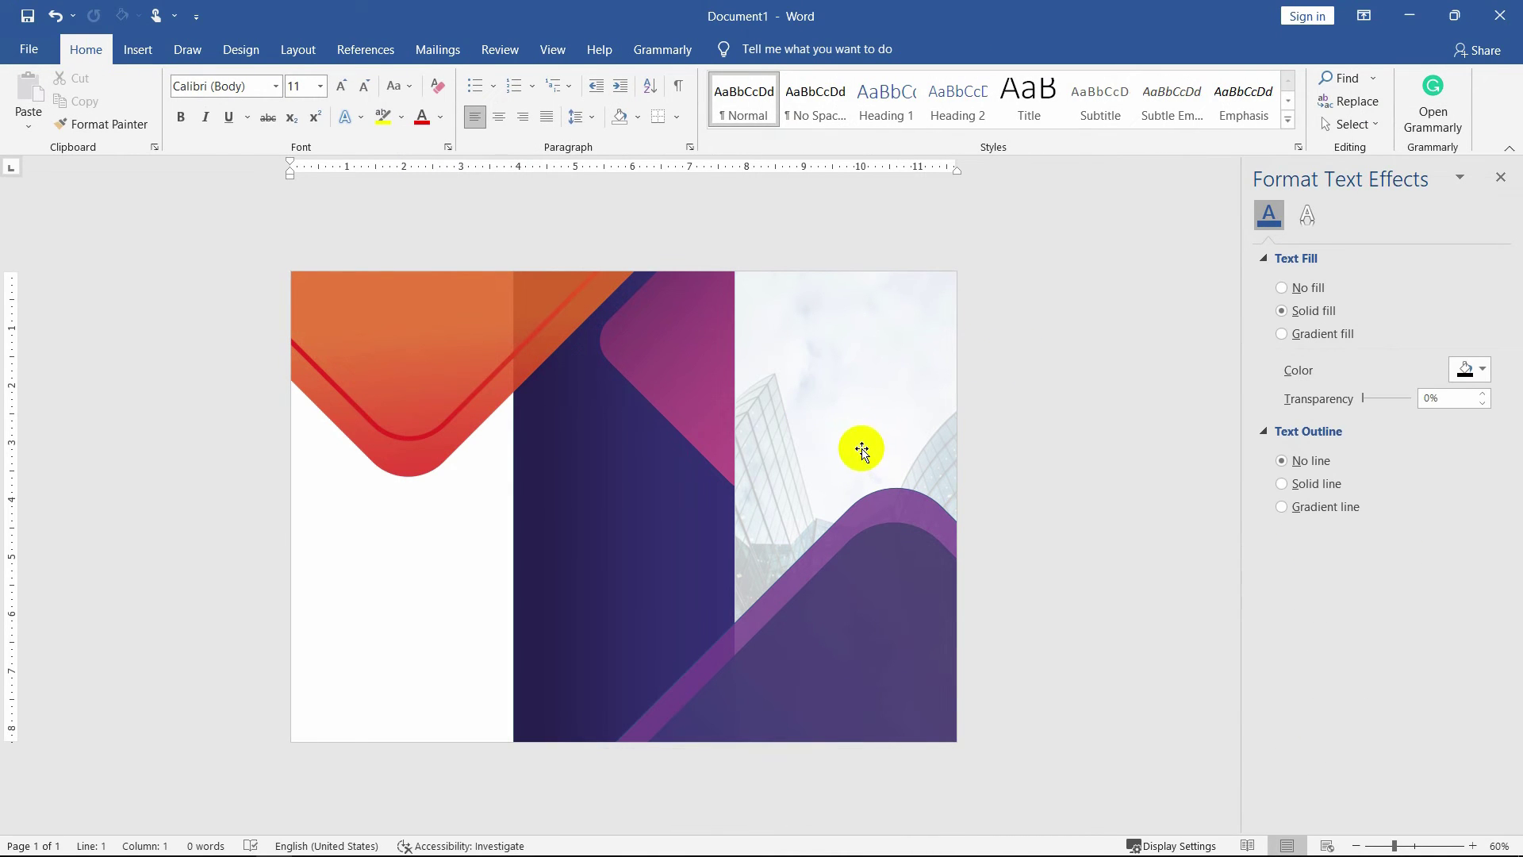
left_click(468, 310)
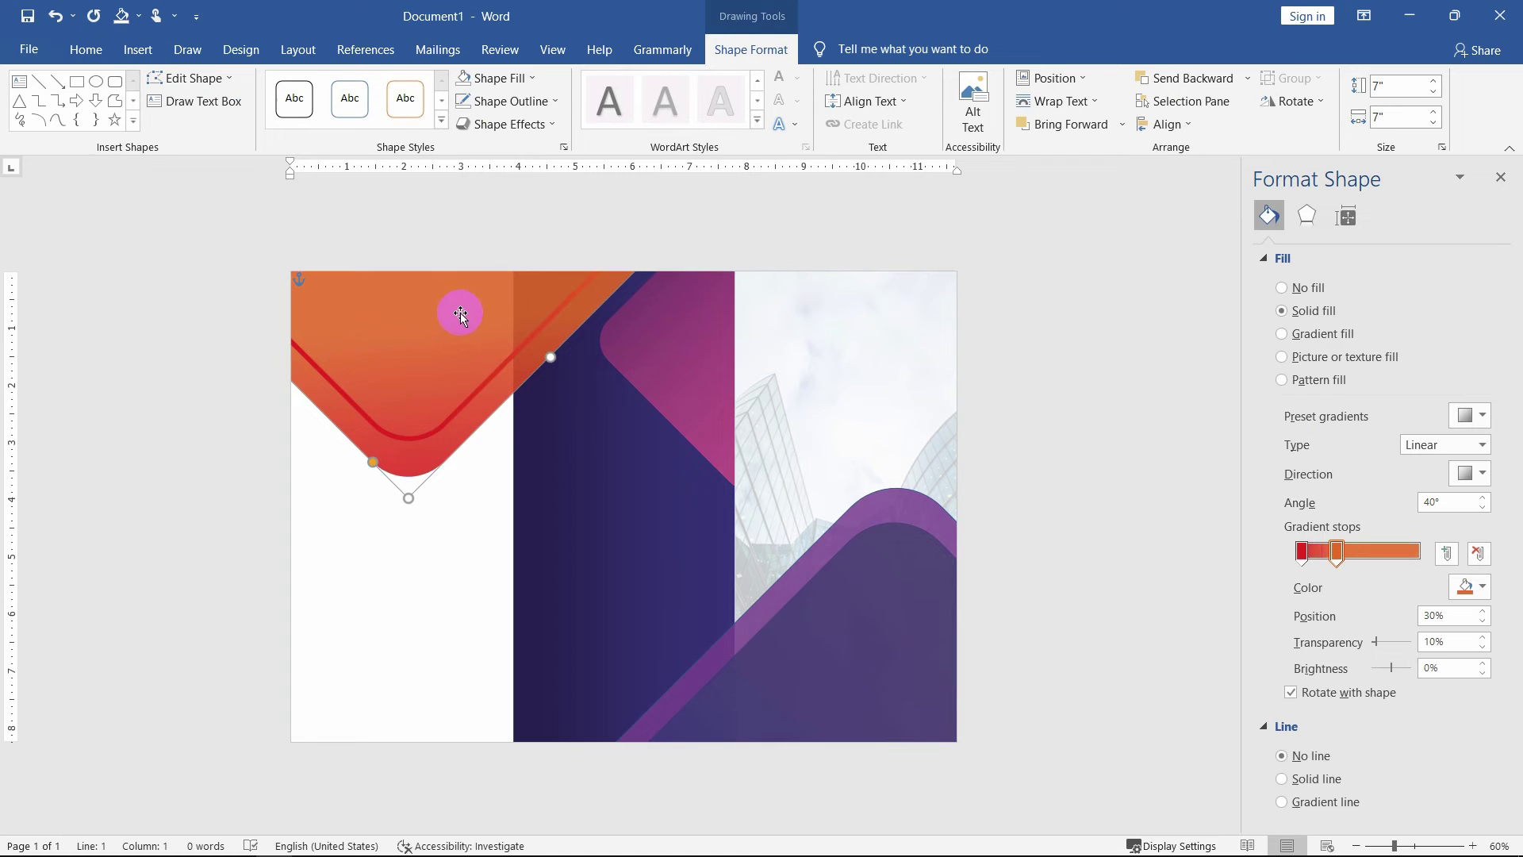
left_click_drag(460, 314, 526, 587)
Give the diamond a thick 6 pt outline and remove its solid fill.
left_click(509, 101)
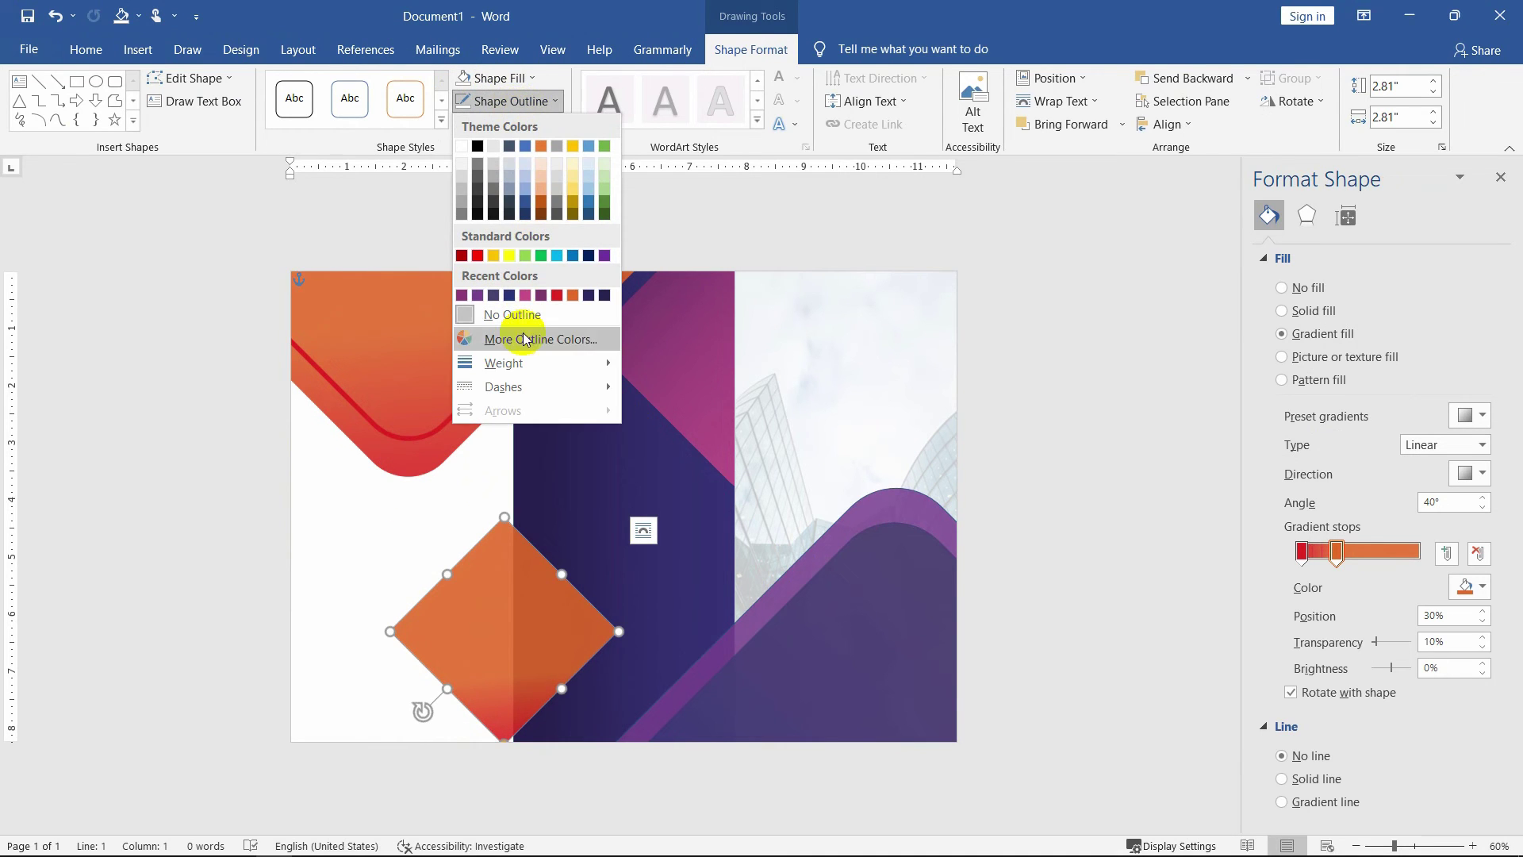
mouse_move(525, 364)
left_click(725, 528)
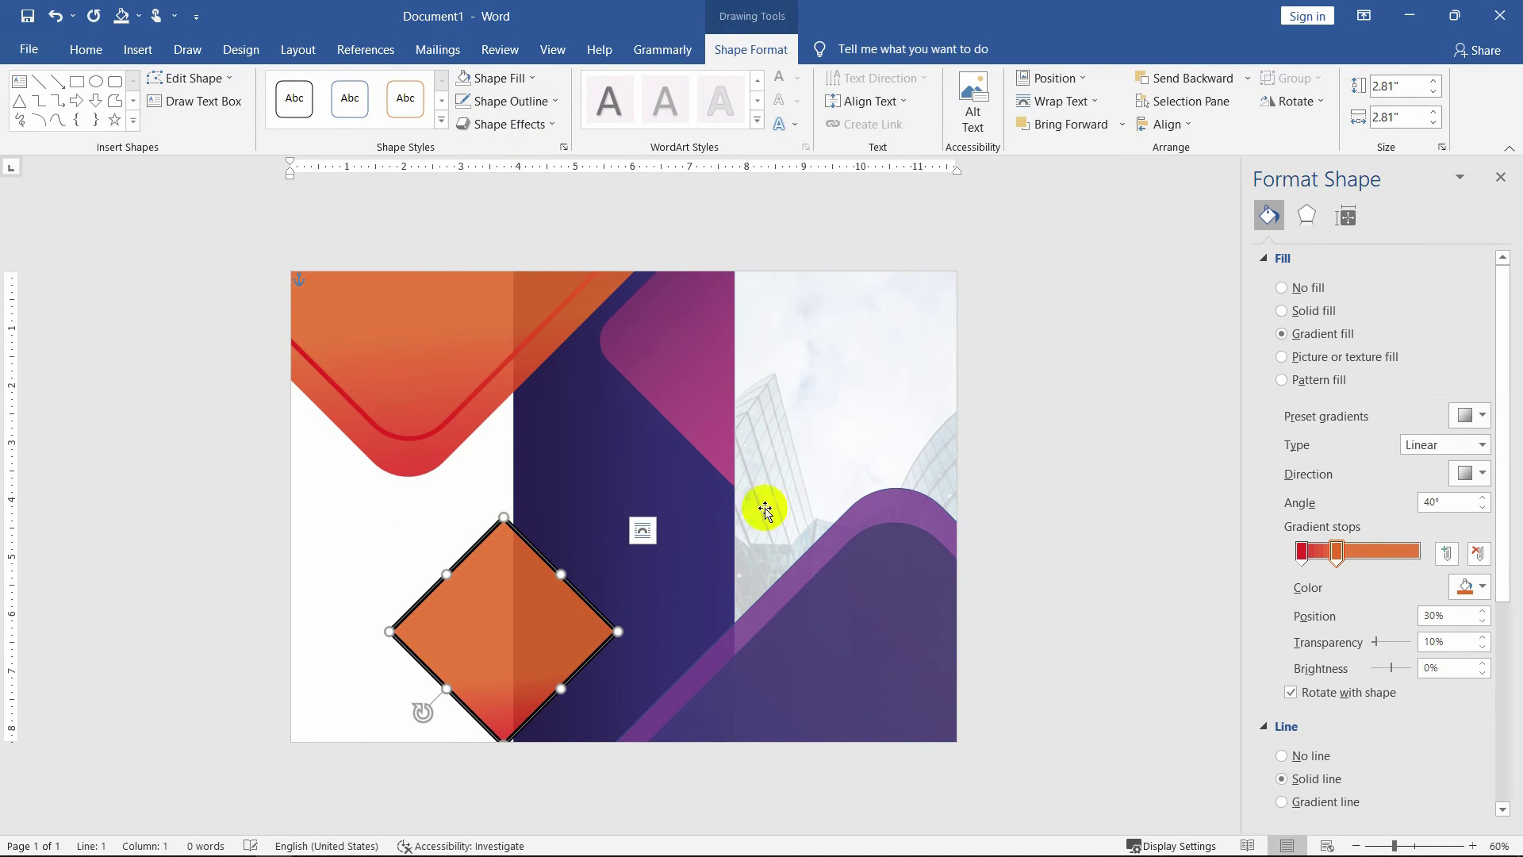
scroll(1332, 508, "down", 4)
scroll(1297, 440, "up", 4)
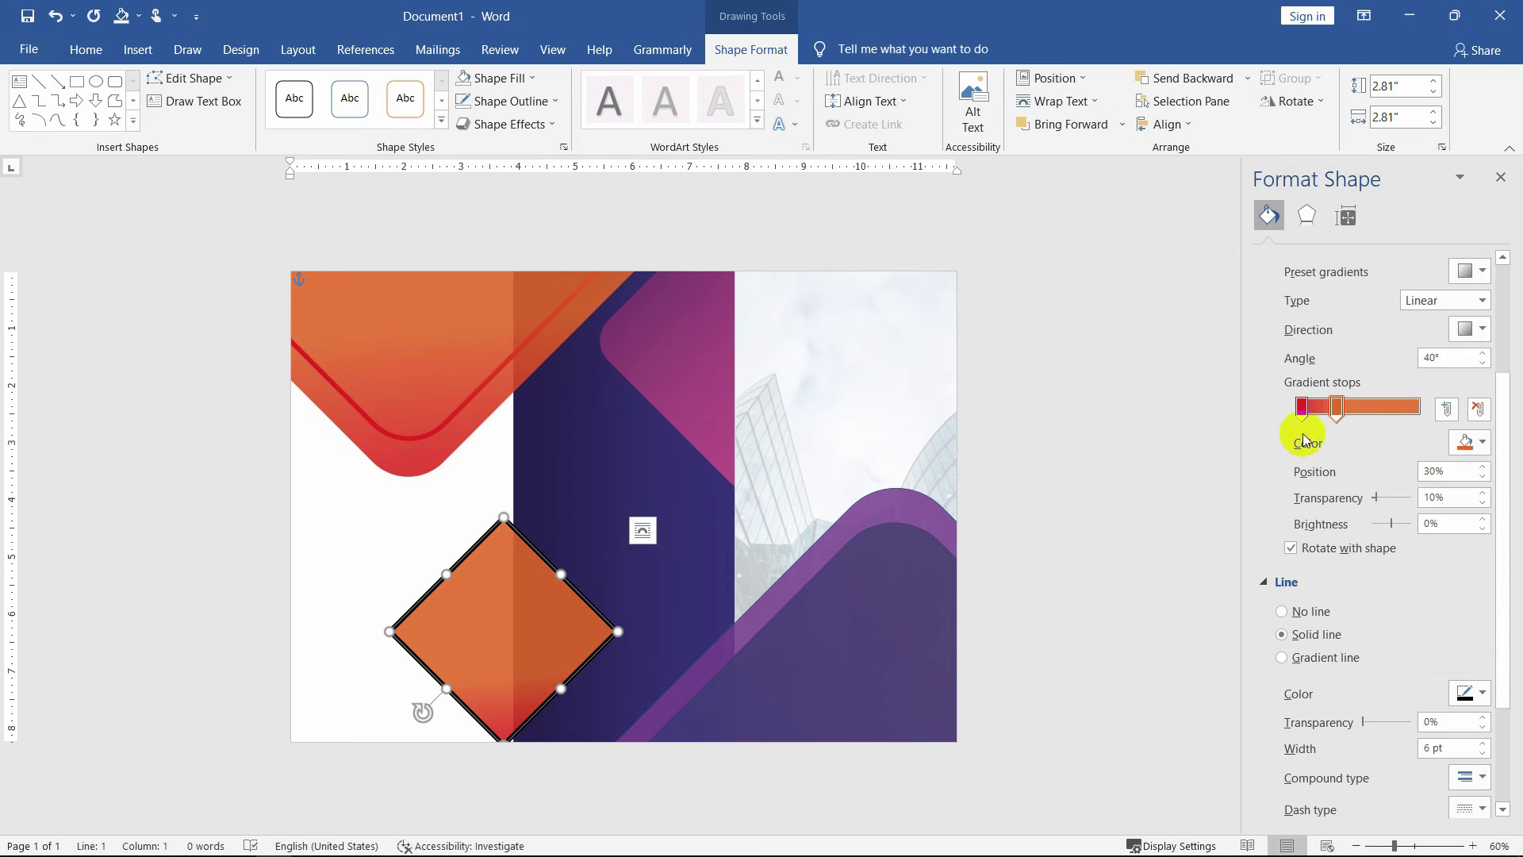
left_click(1288, 288)
Make the diamond's outline a two-stop red-to-orange gradient.
scroll(1344, 579, "down", 1)
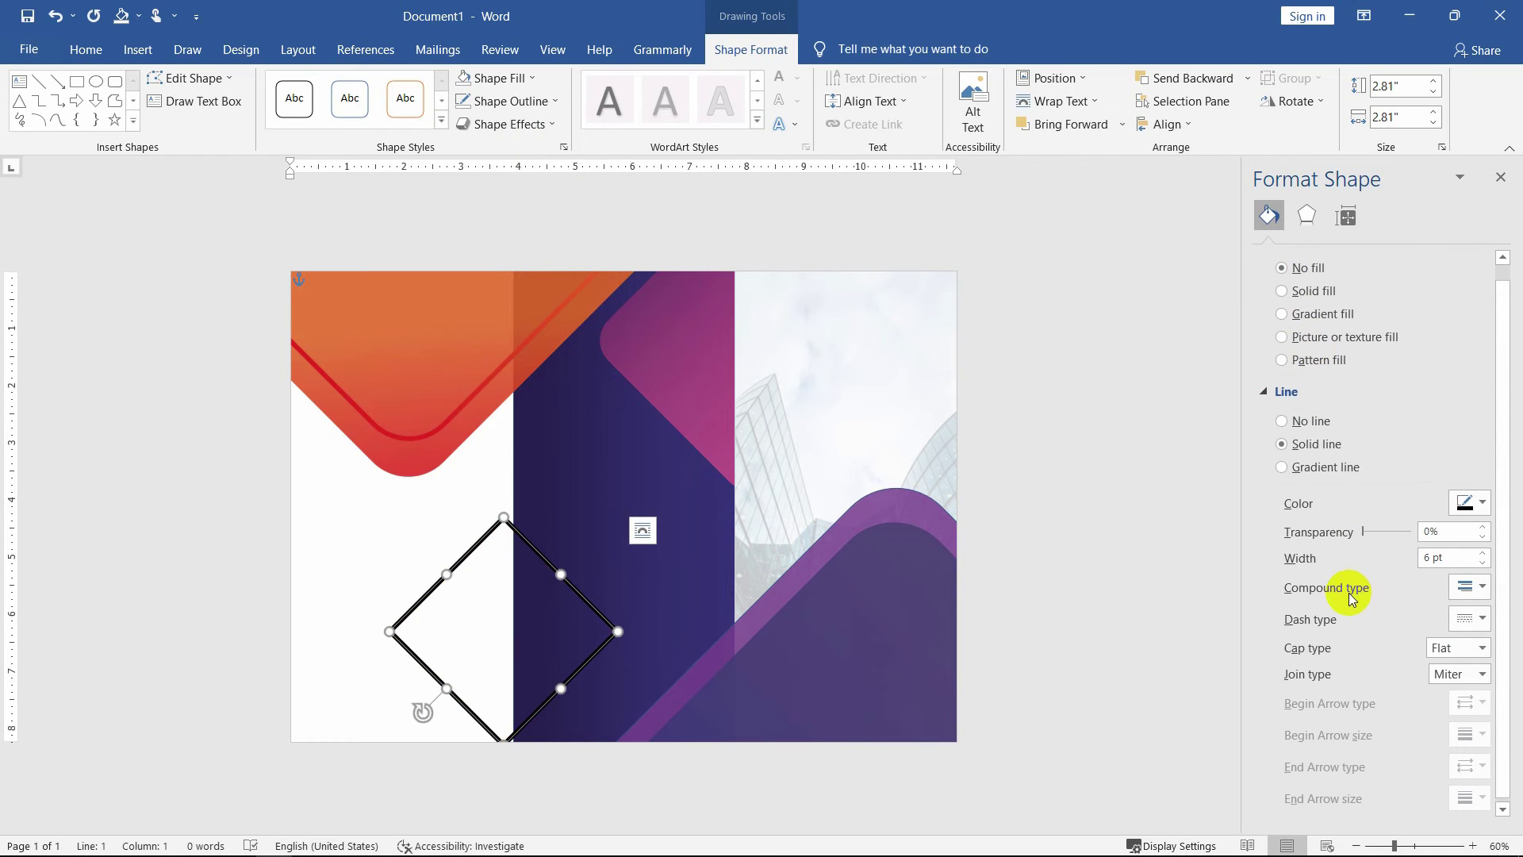
left_click(1303, 469)
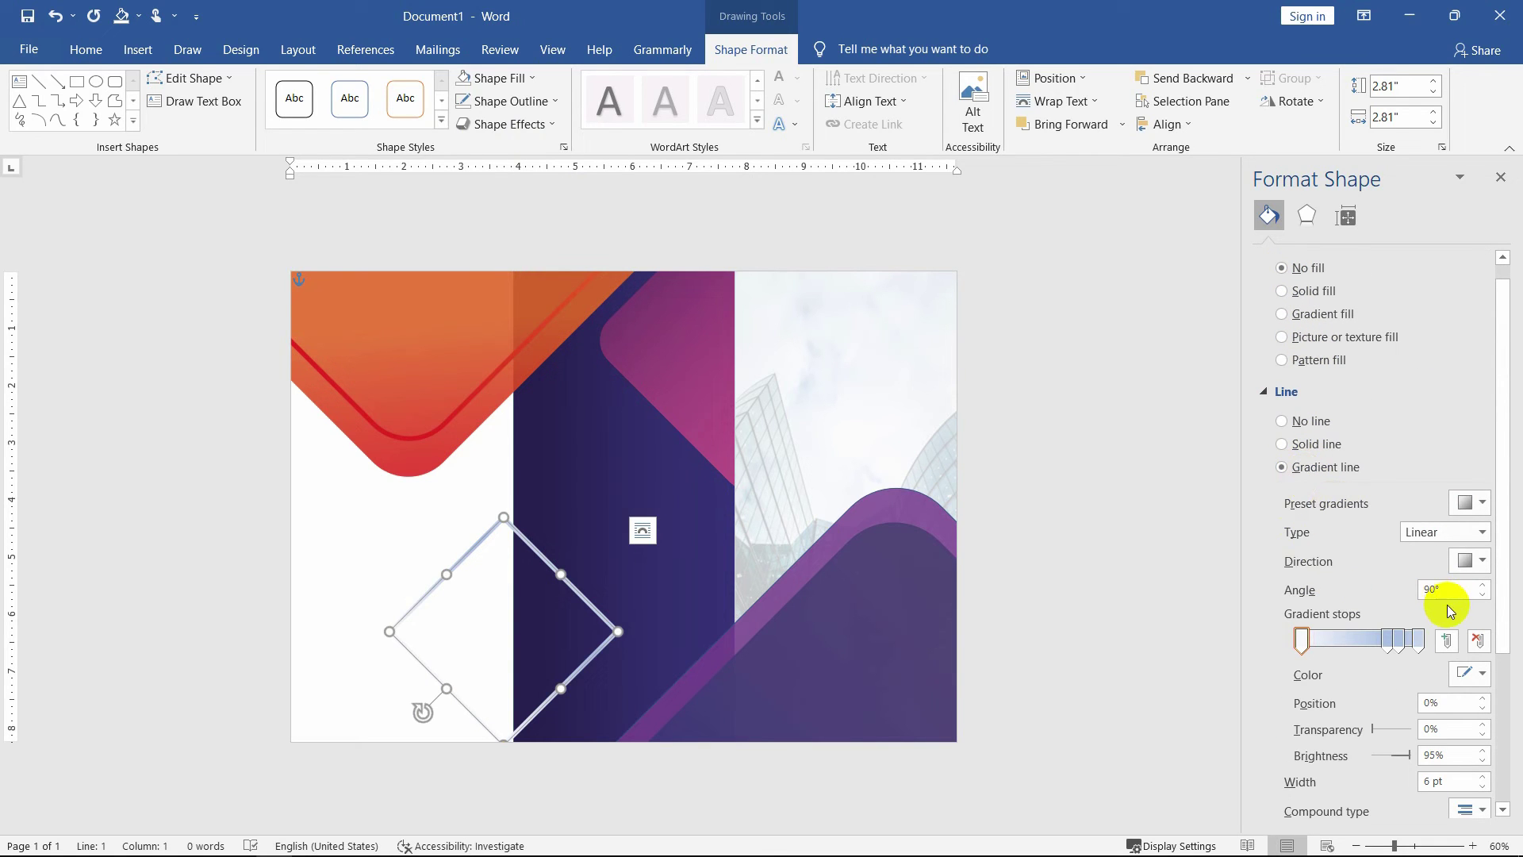
mouse_move(1426, 645)
left_mouse_down()
mouse_move(1459, 641)
mouse_move(1406, 649)
left_mouse_up()
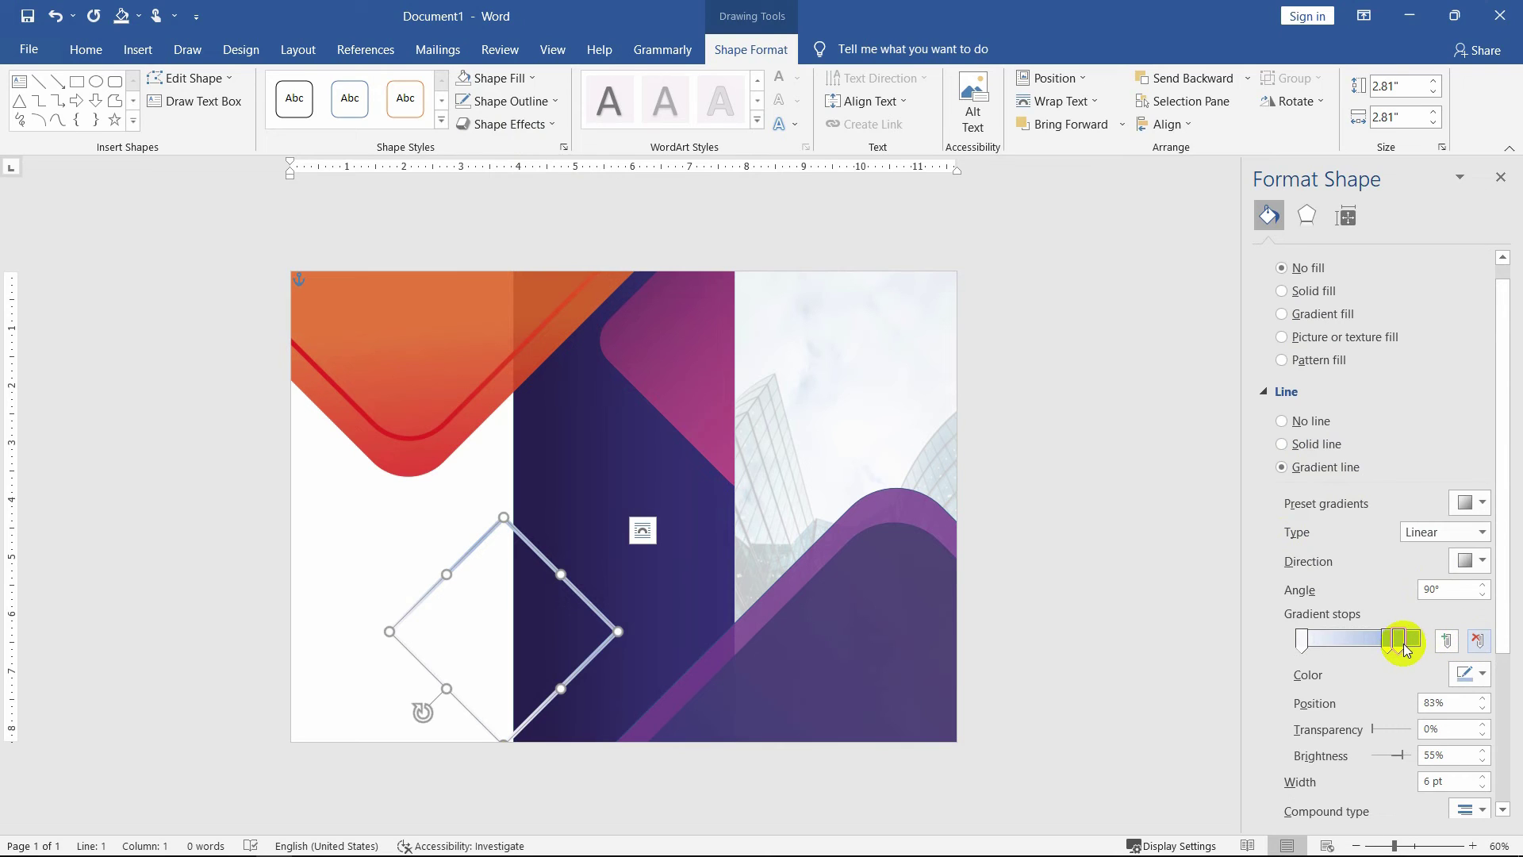
left_click(1478, 641)
left_click(1299, 639)
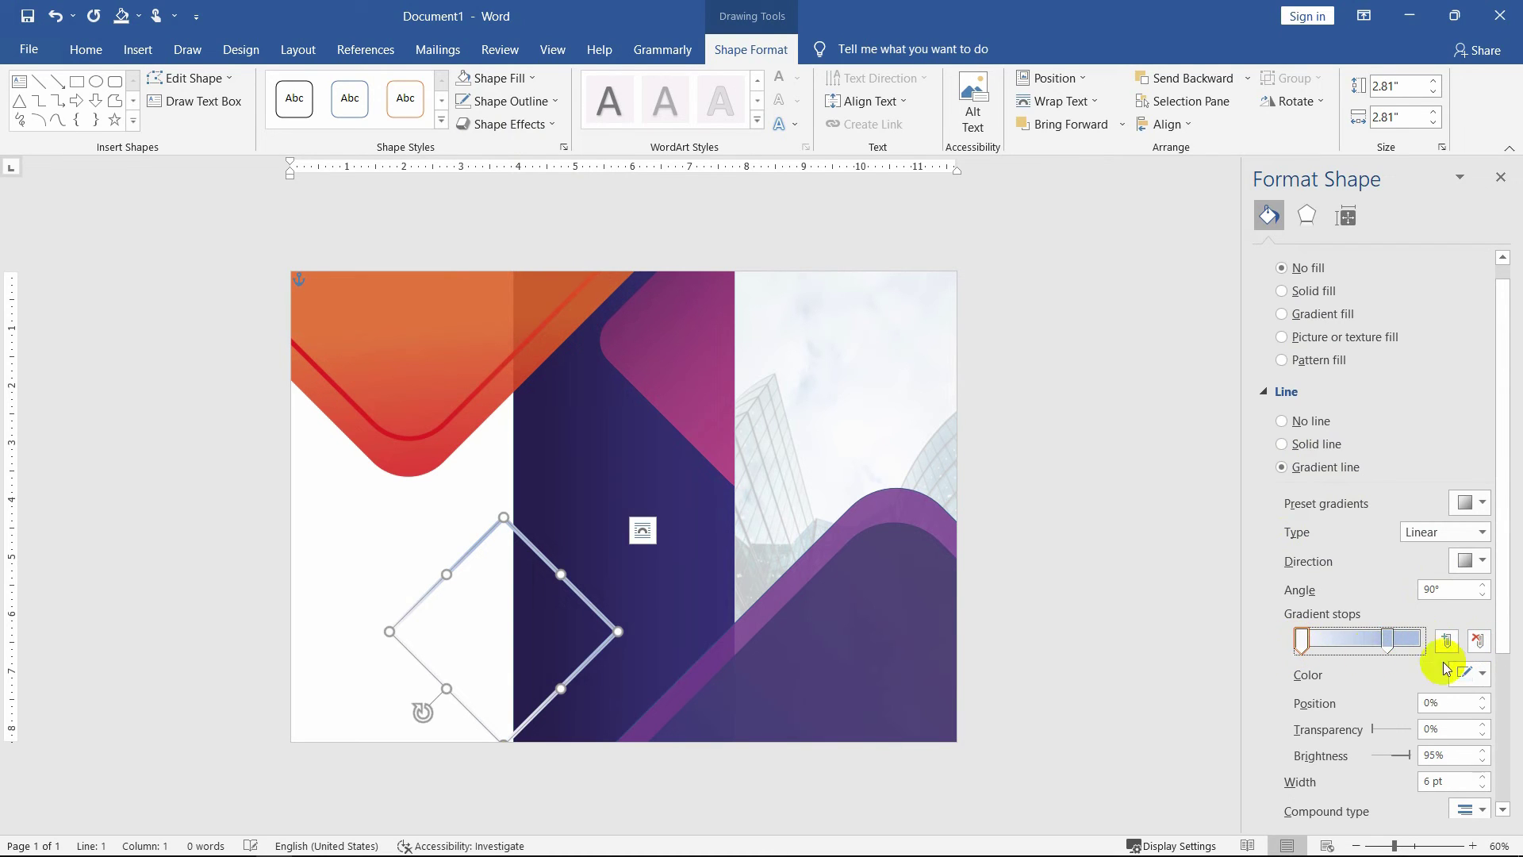
left_click(1467, 674)
left_click(1467, 640)
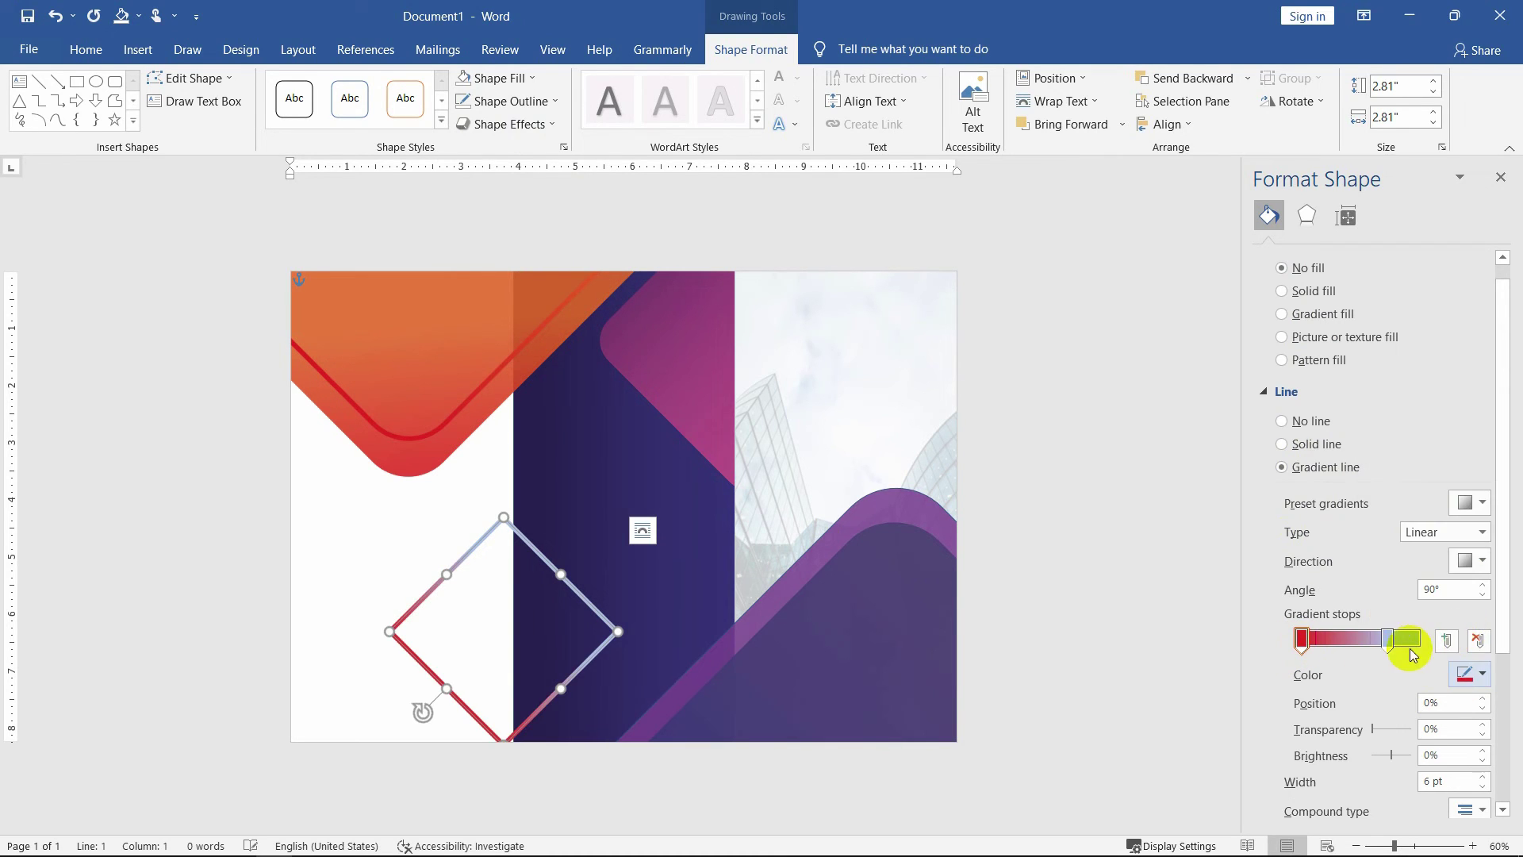
left_click(1471, 674)
left_click(1479, 632)
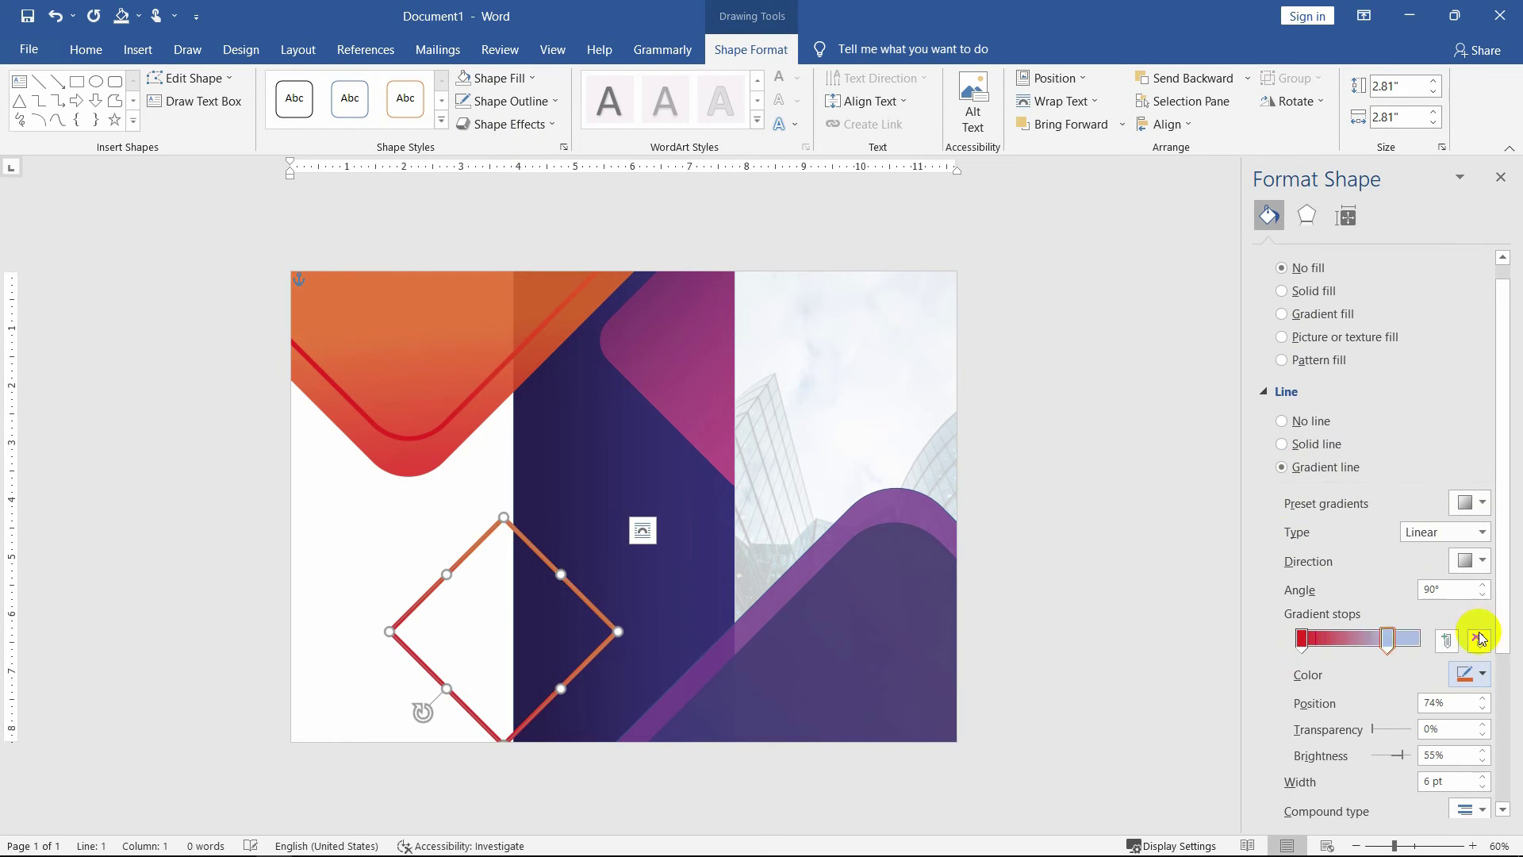
left_click_drag(1388, 640, 1364, 644)
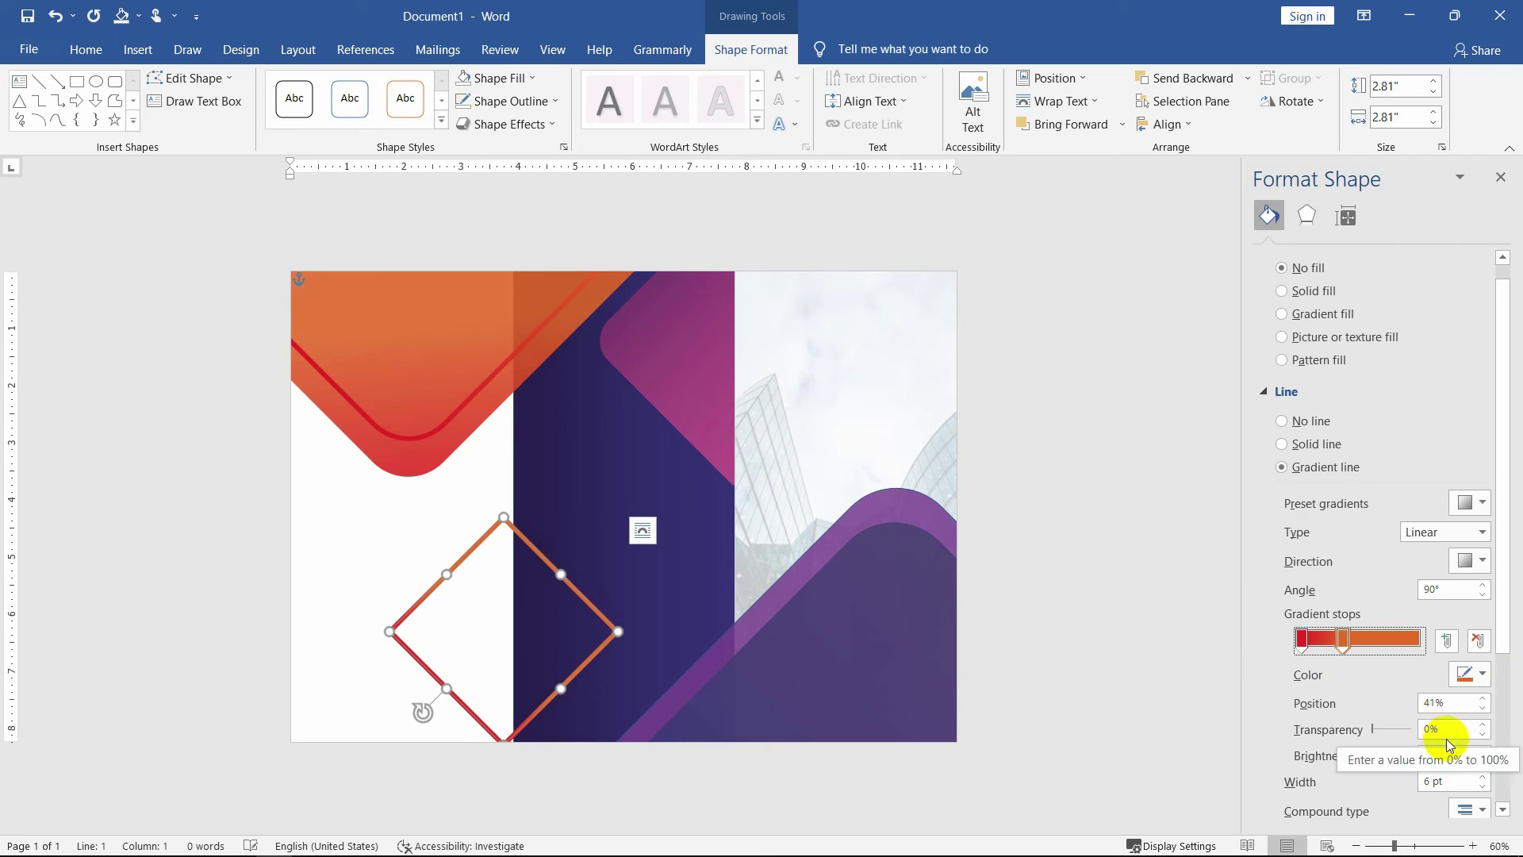
Raise the outline width to 16 pt and shrink the diamond to 1.17" by 1.17".
left_click(1437, 590)
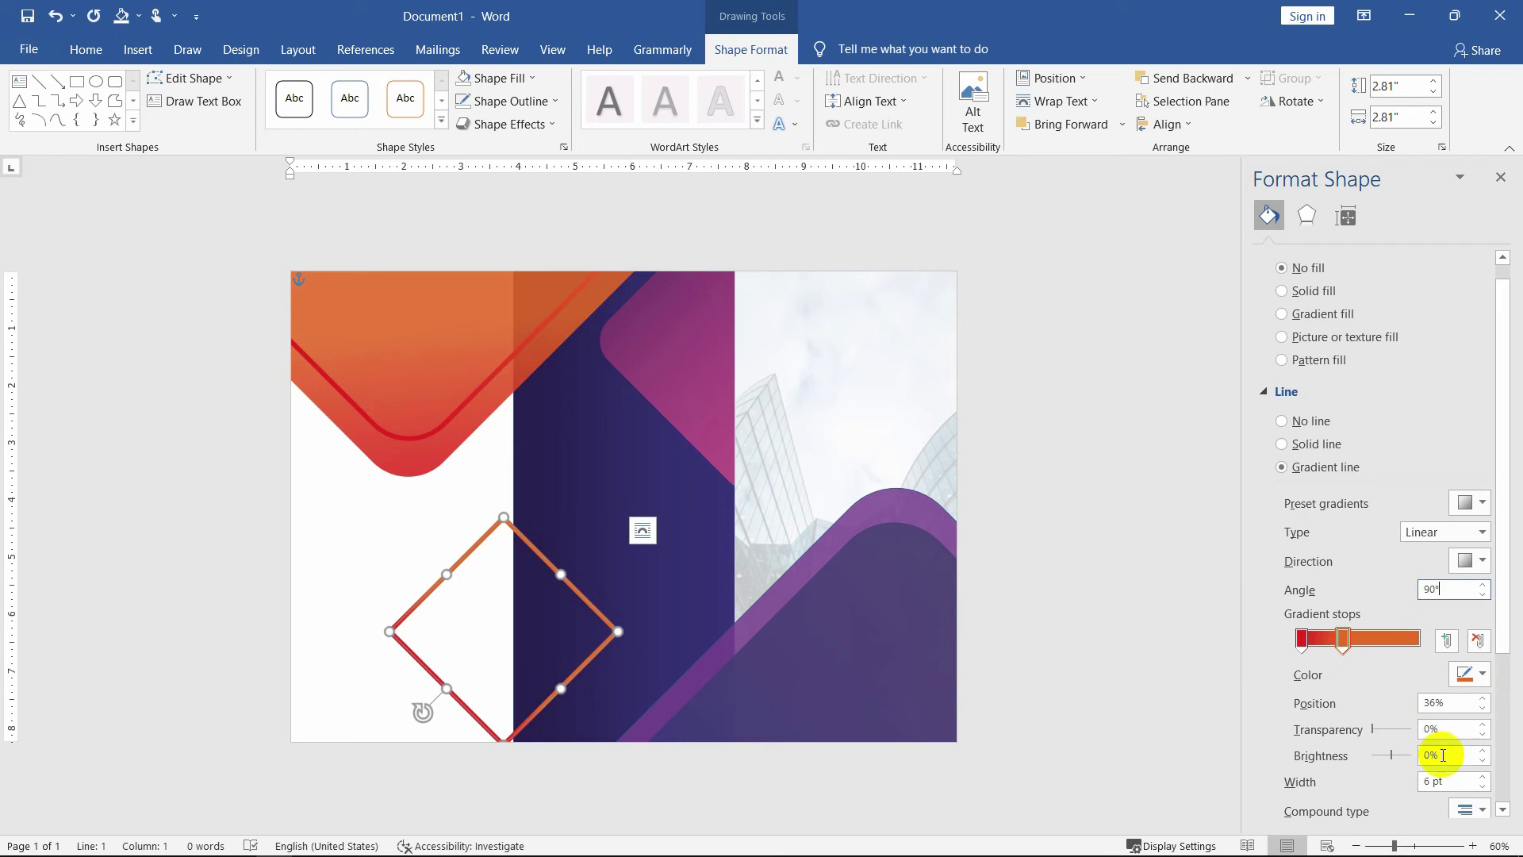
left_click(1481, 777)
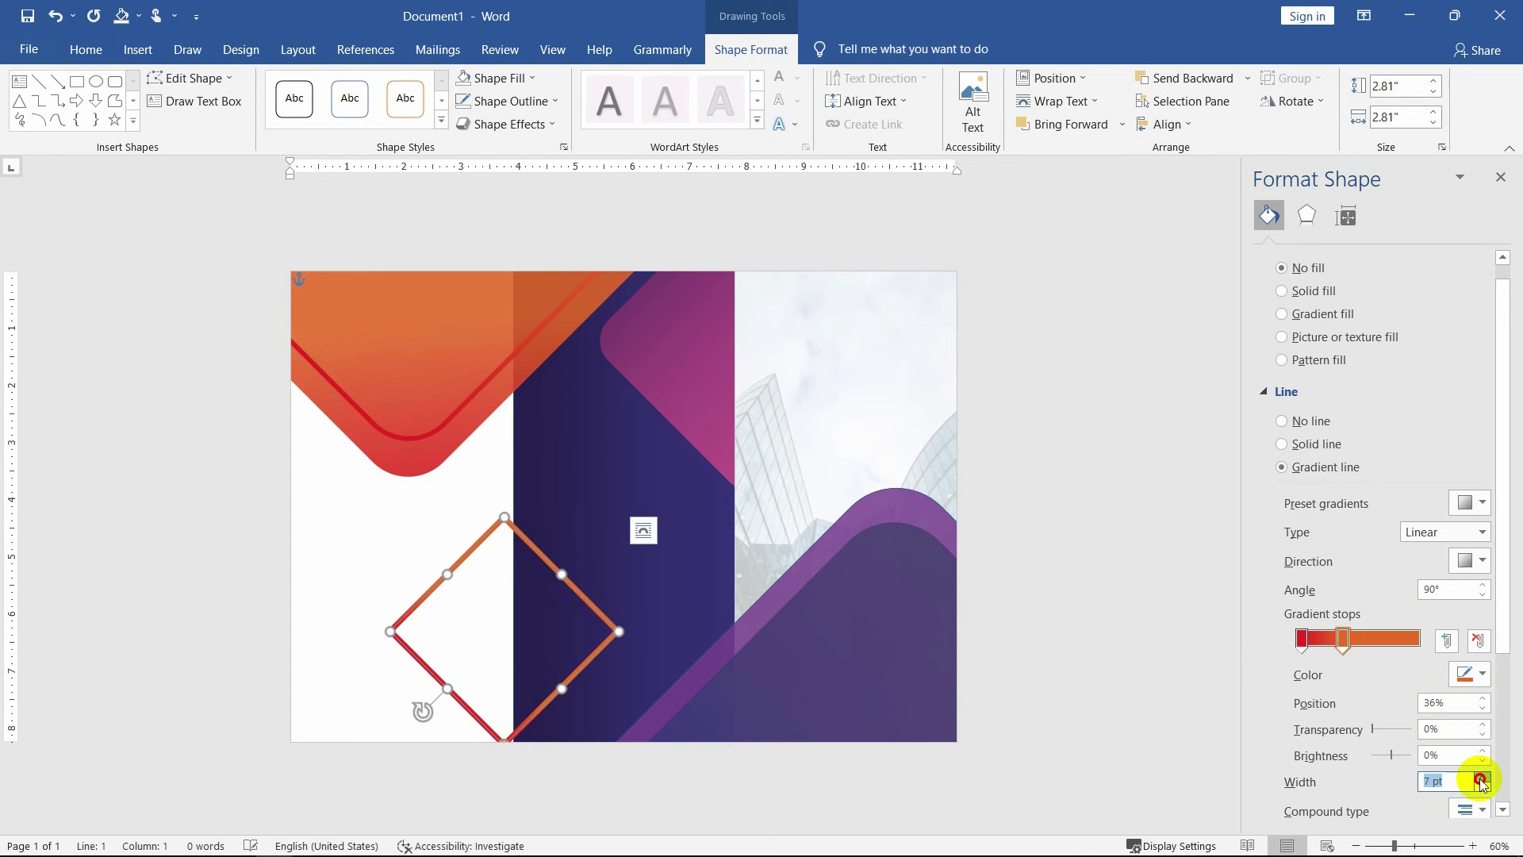
left_click_drag(1482, 778, 1482, 779)
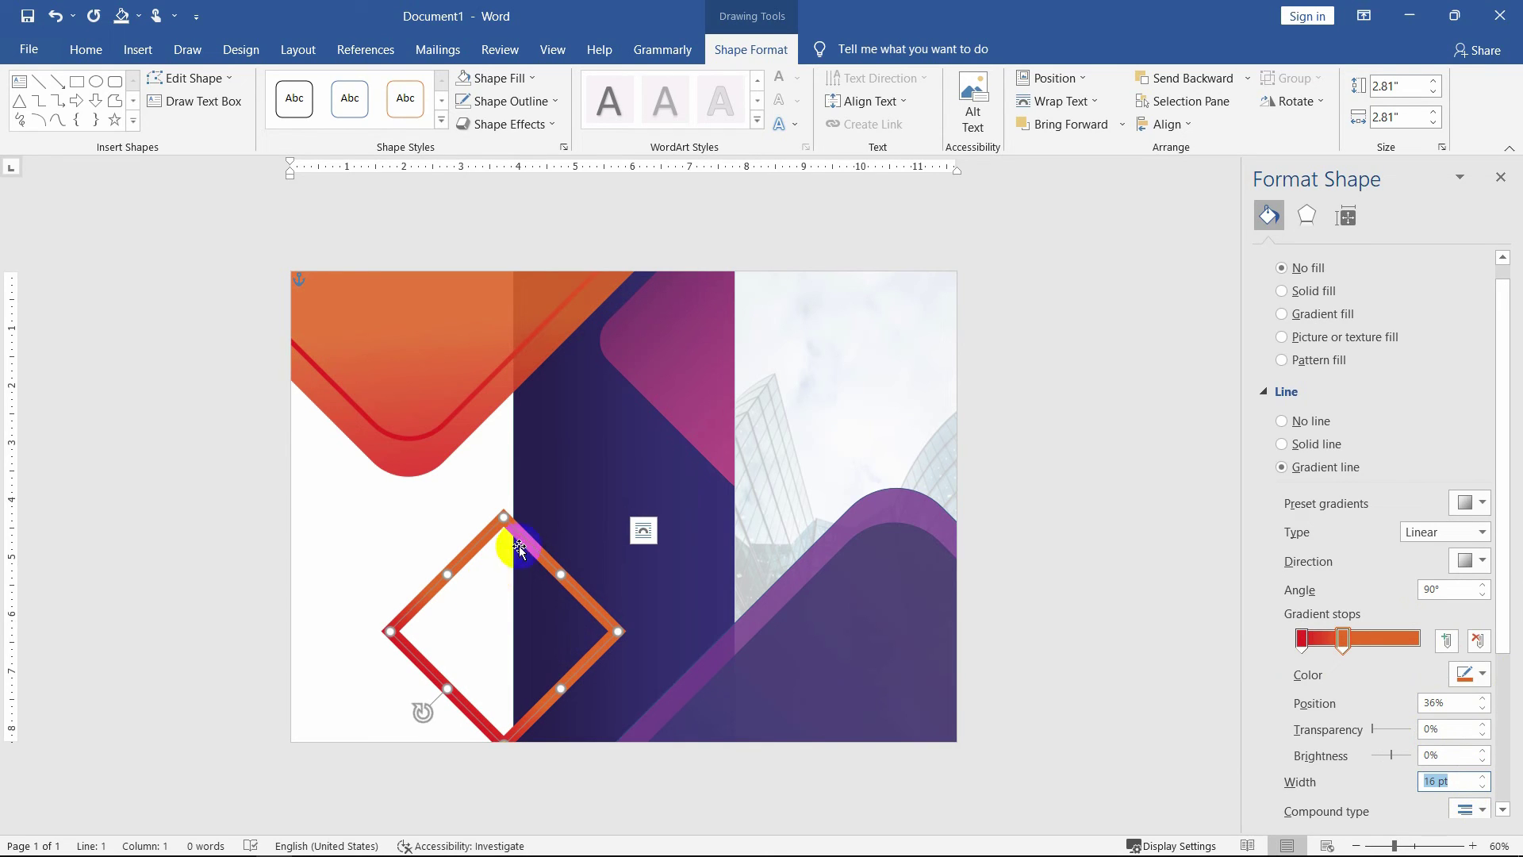
left_click_drag(501, 517, 533, 667)
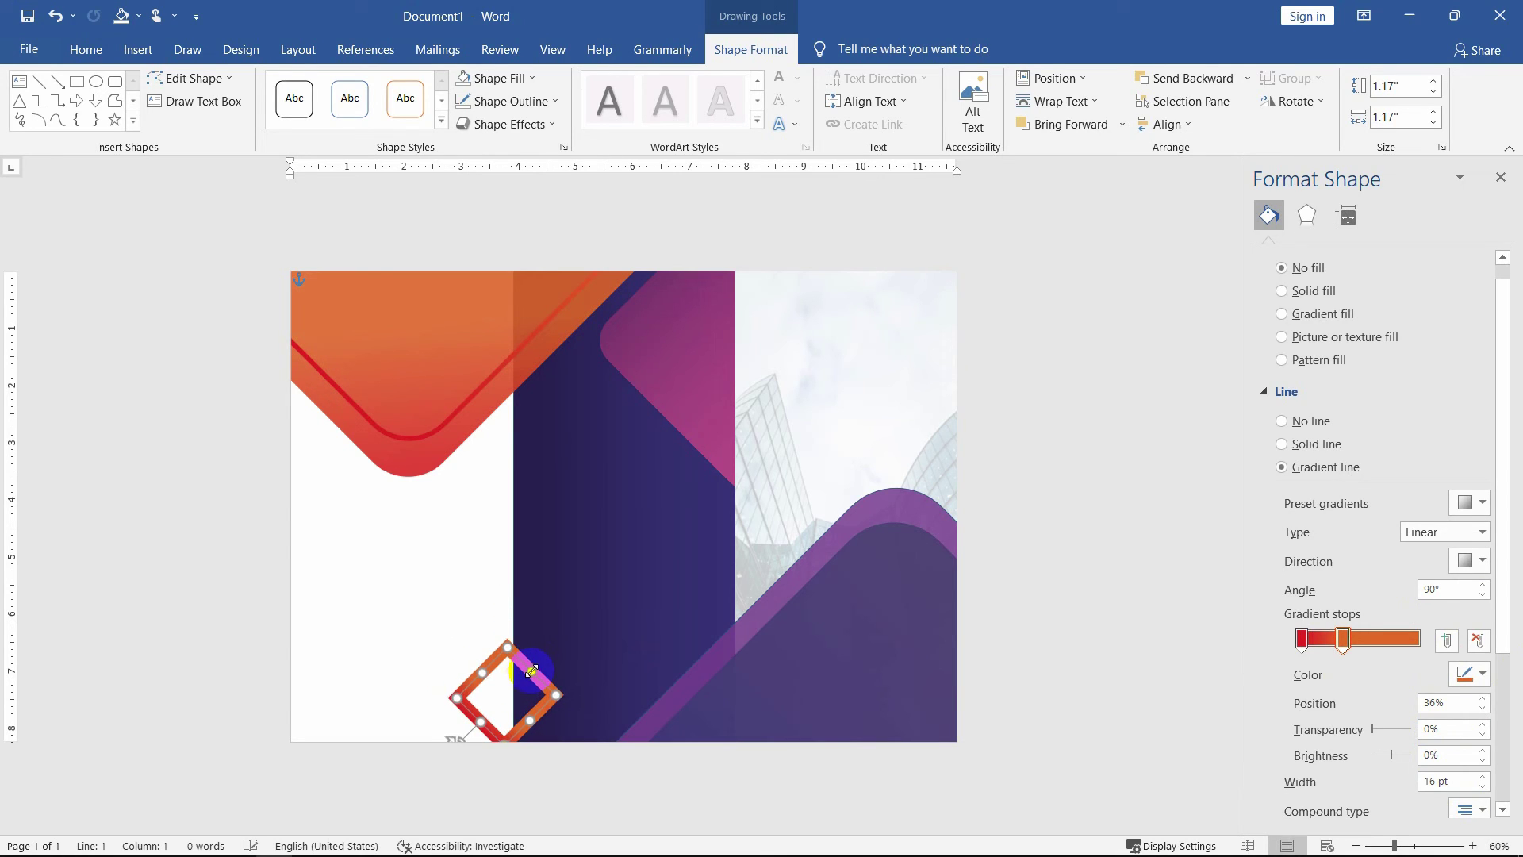
Undo the accidental rectangle move, then rotate the small diamond and set it at the bottom edge.
left_click(464, 692)
key("ctrl+z")
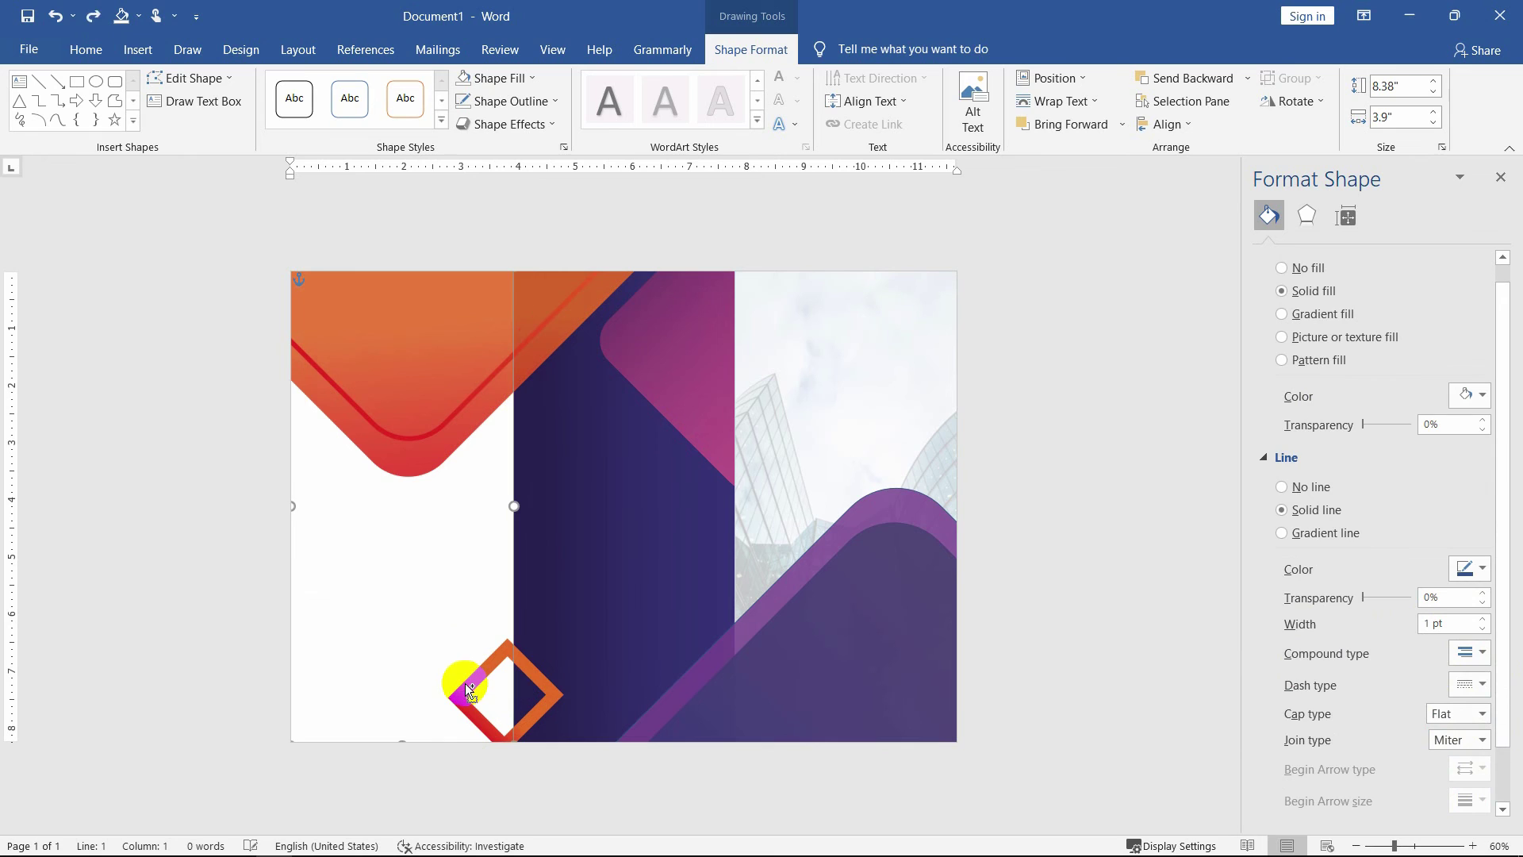
left_click(553, 693)
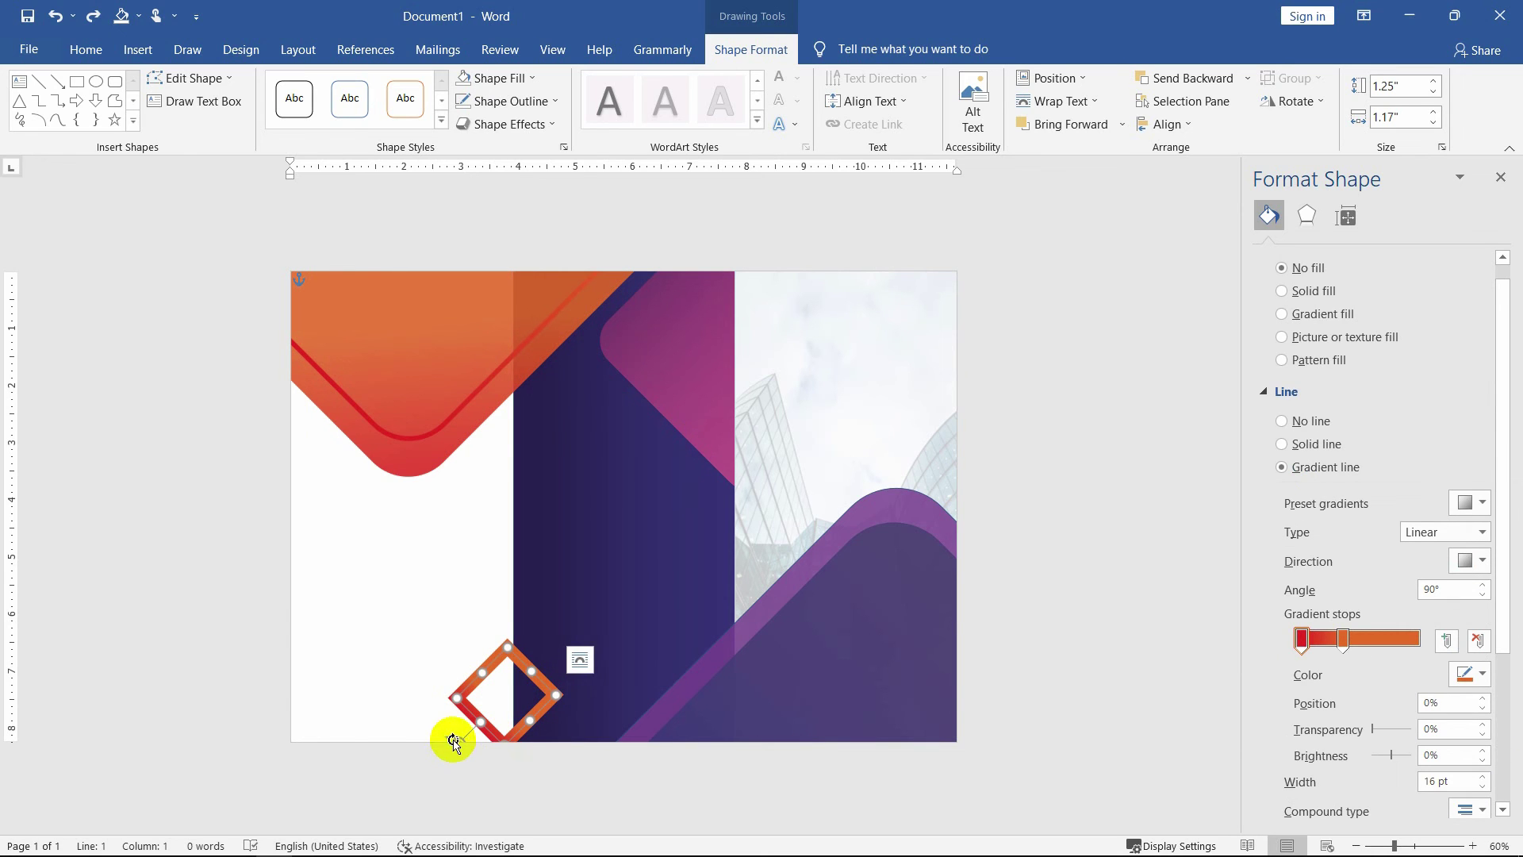
left_click_drag(454, 742, 543, 736)
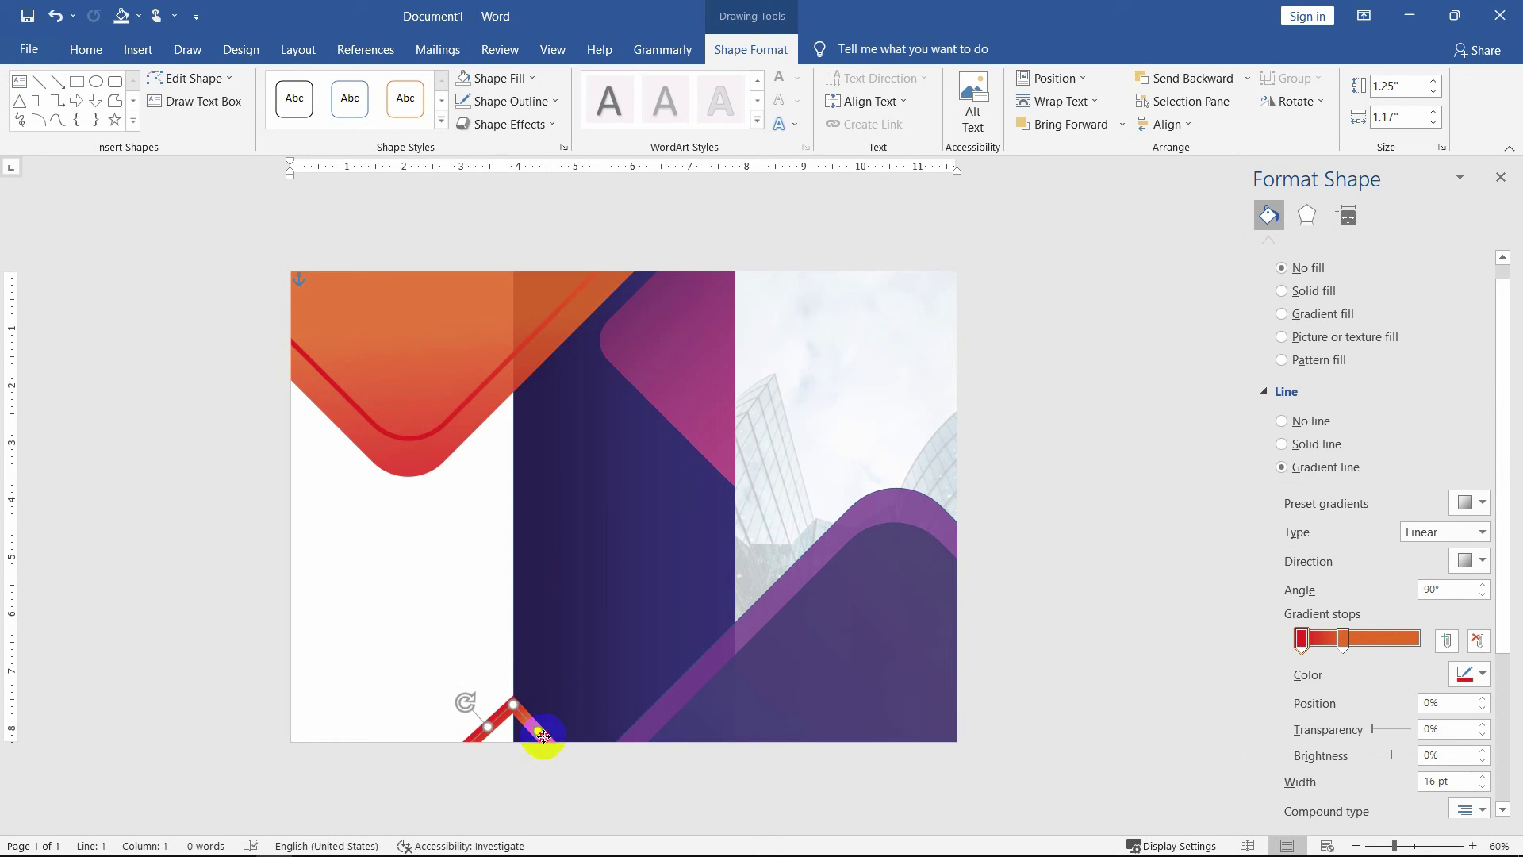
left_click(1004, 611)
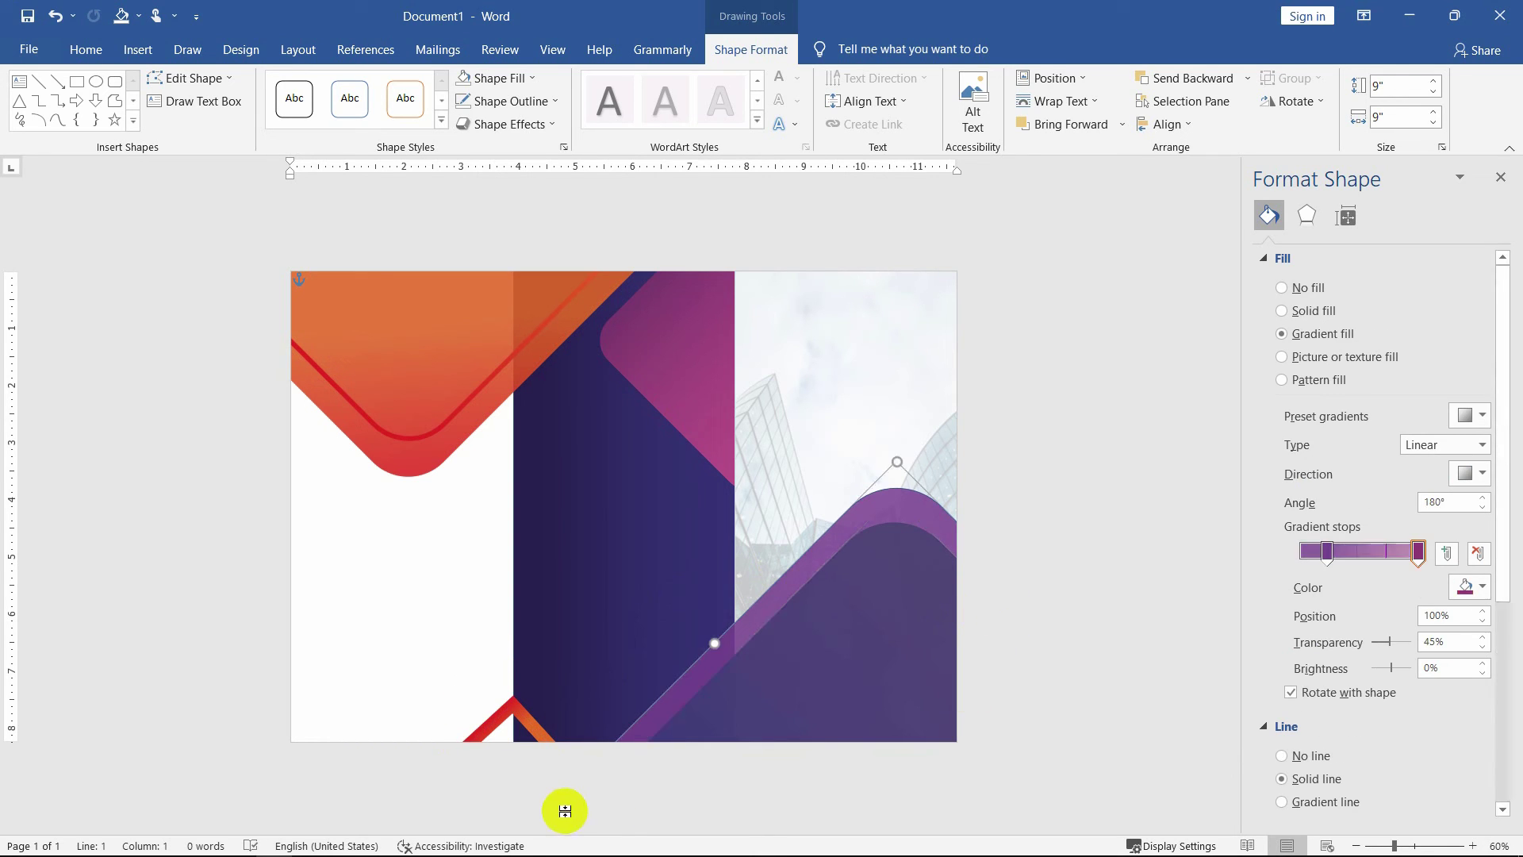
Switch the purple curved shape to a radial gradient, pull its right stop inward and brighten it to 8%.
left_click(1086, 447)
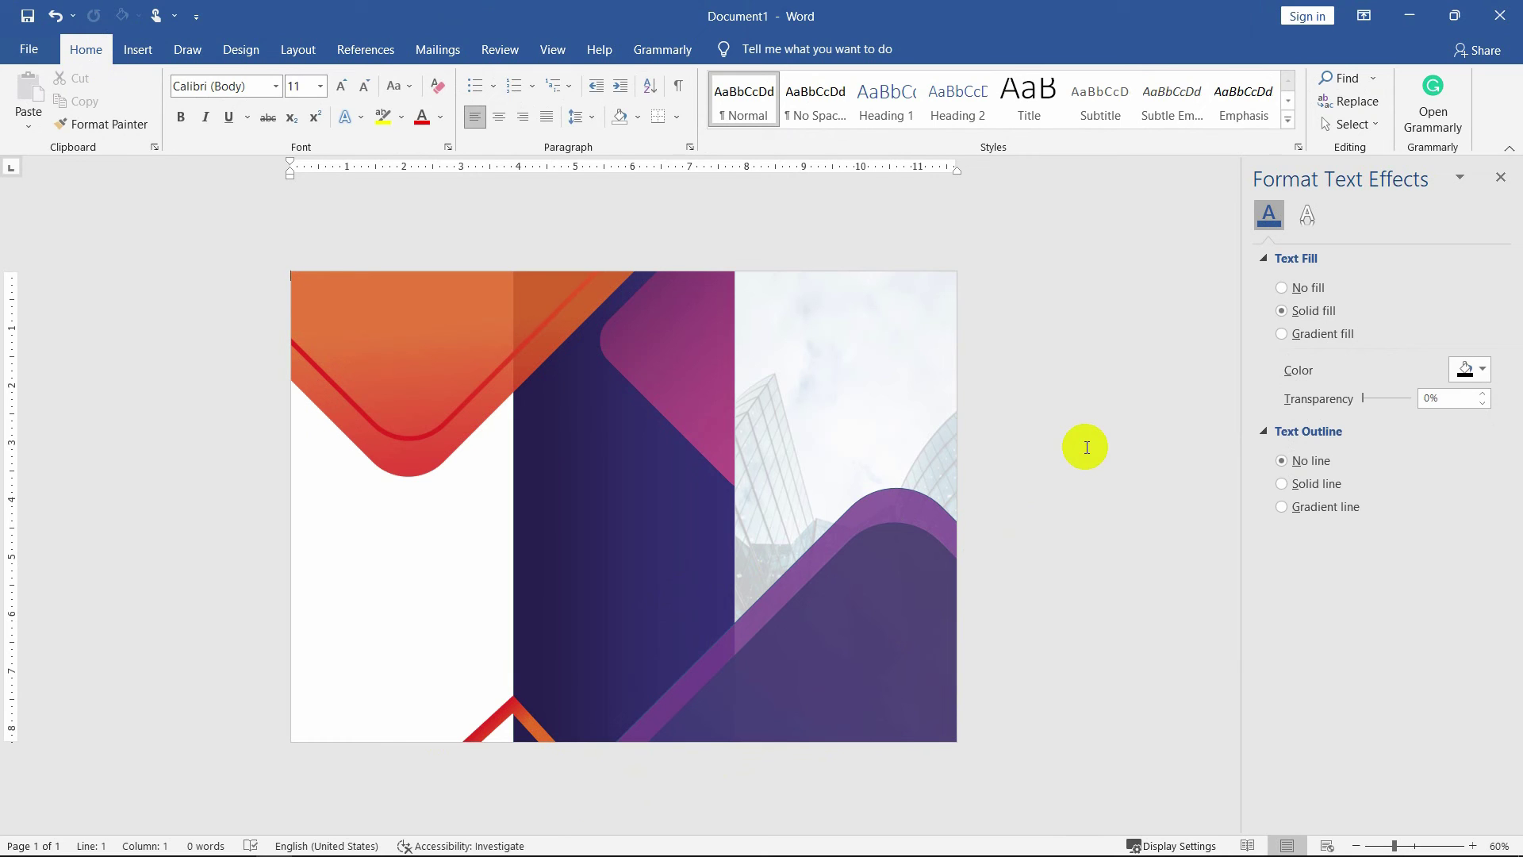
left_click(908, 508)
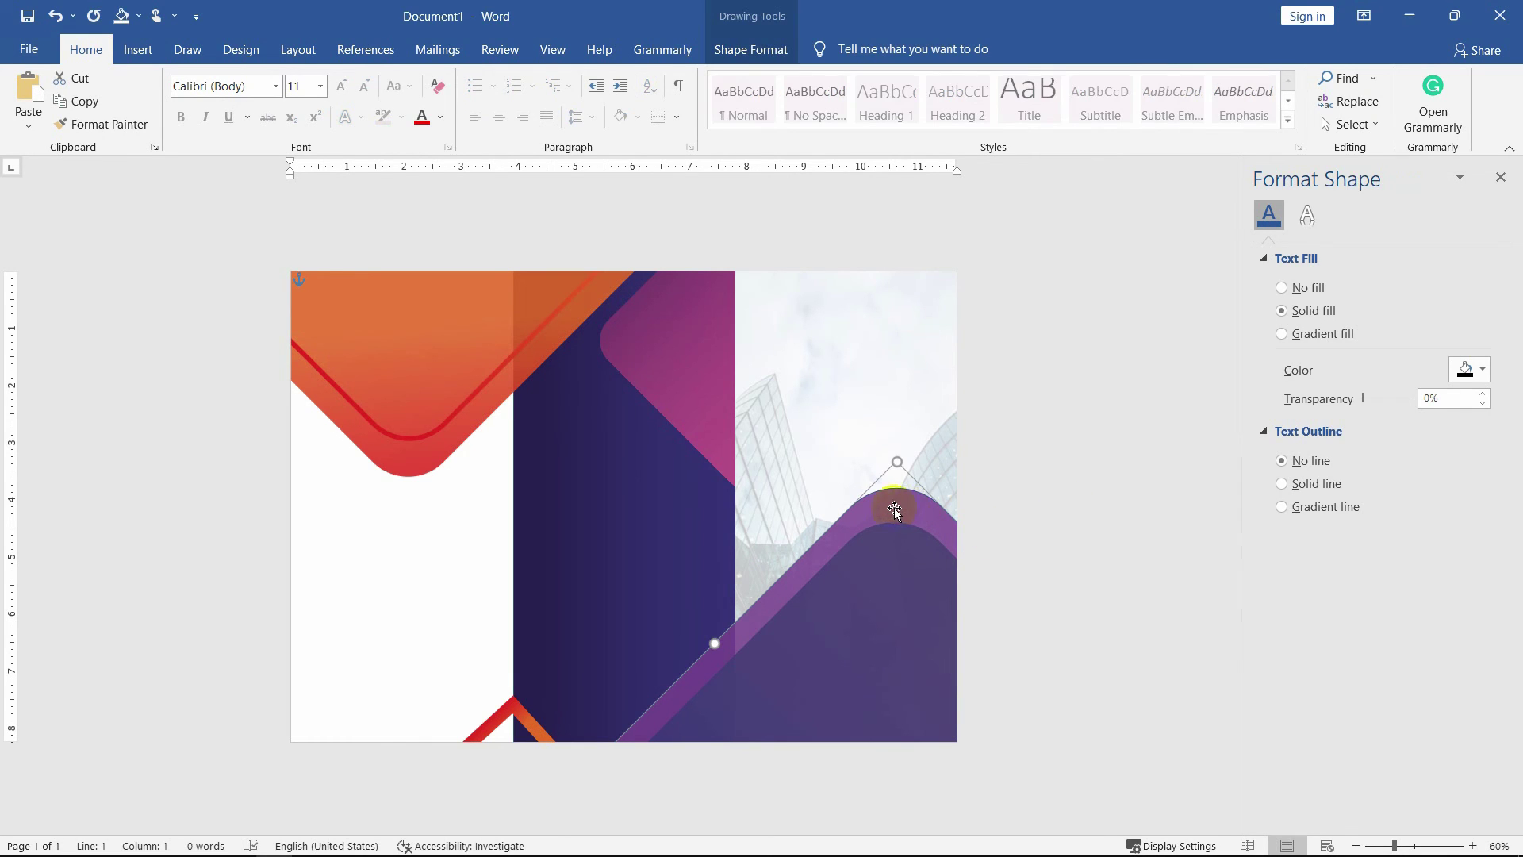
left_click(1432, 450)
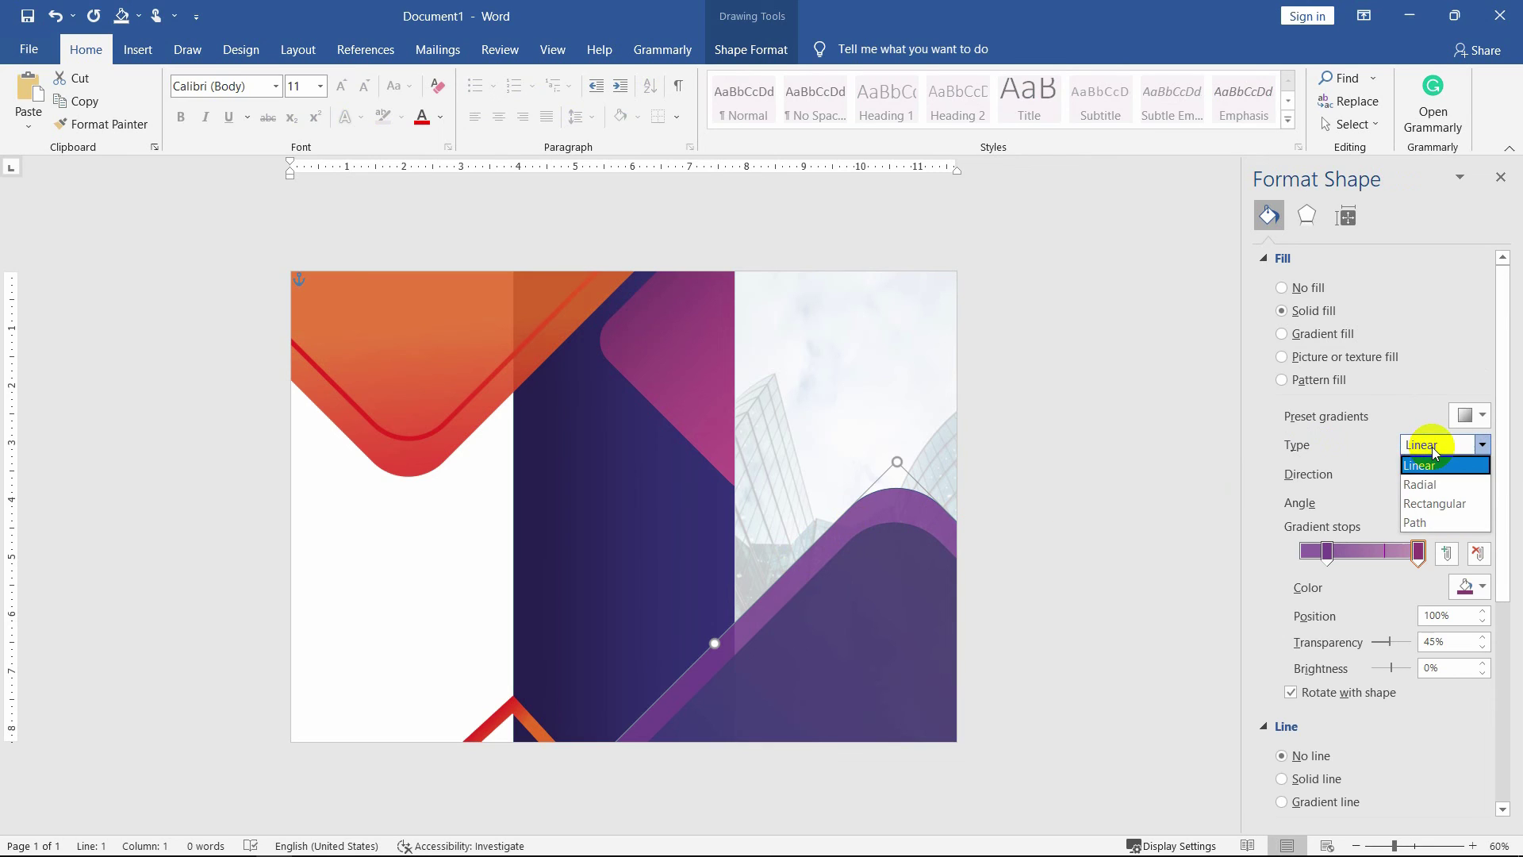
left_click(1437, 481)
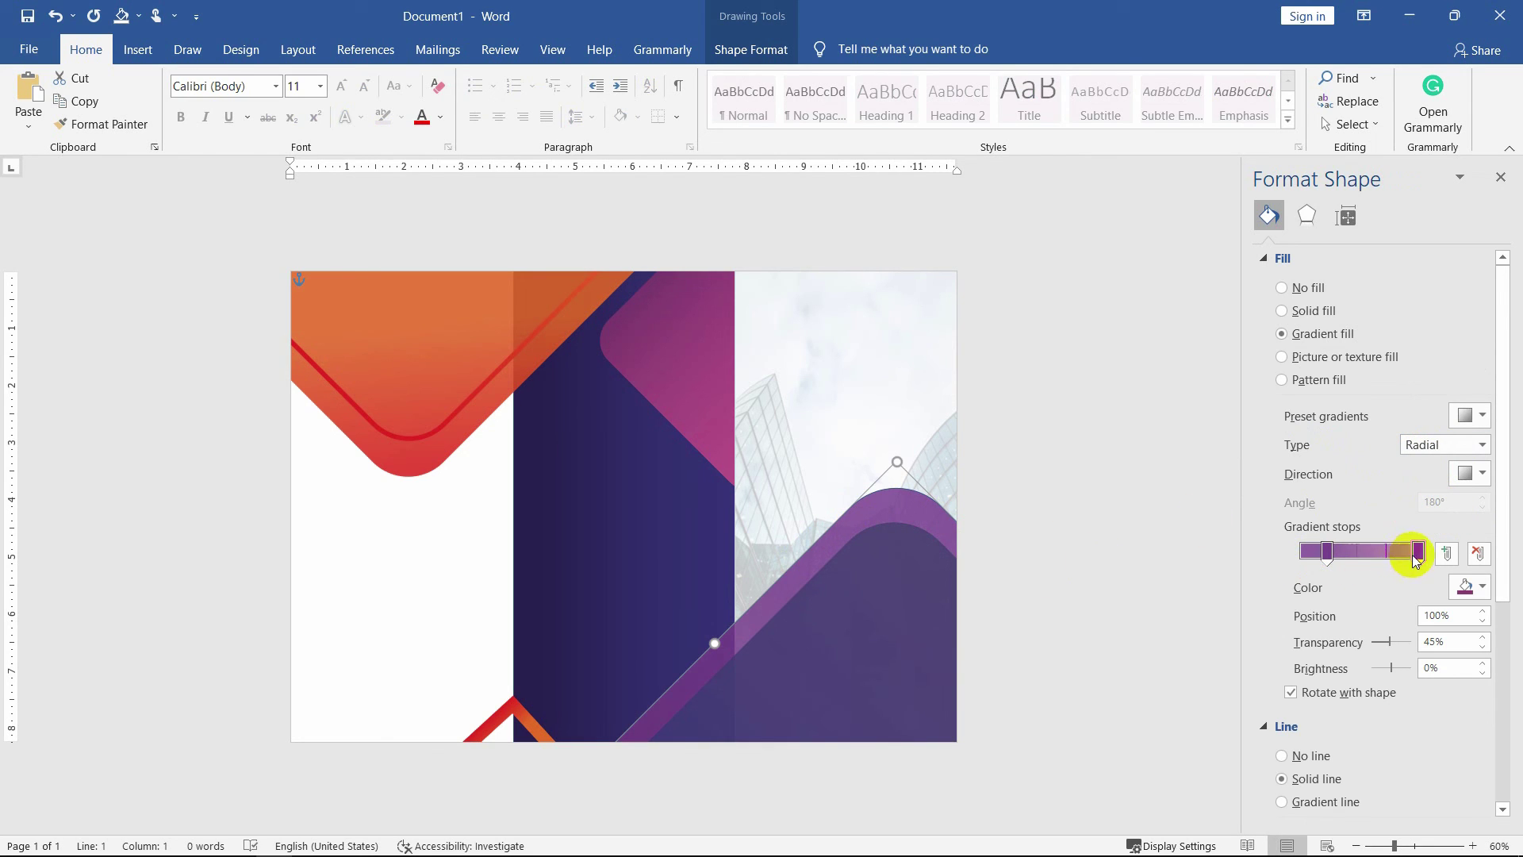
left_click_drag(1416, 558, 1267, 555)
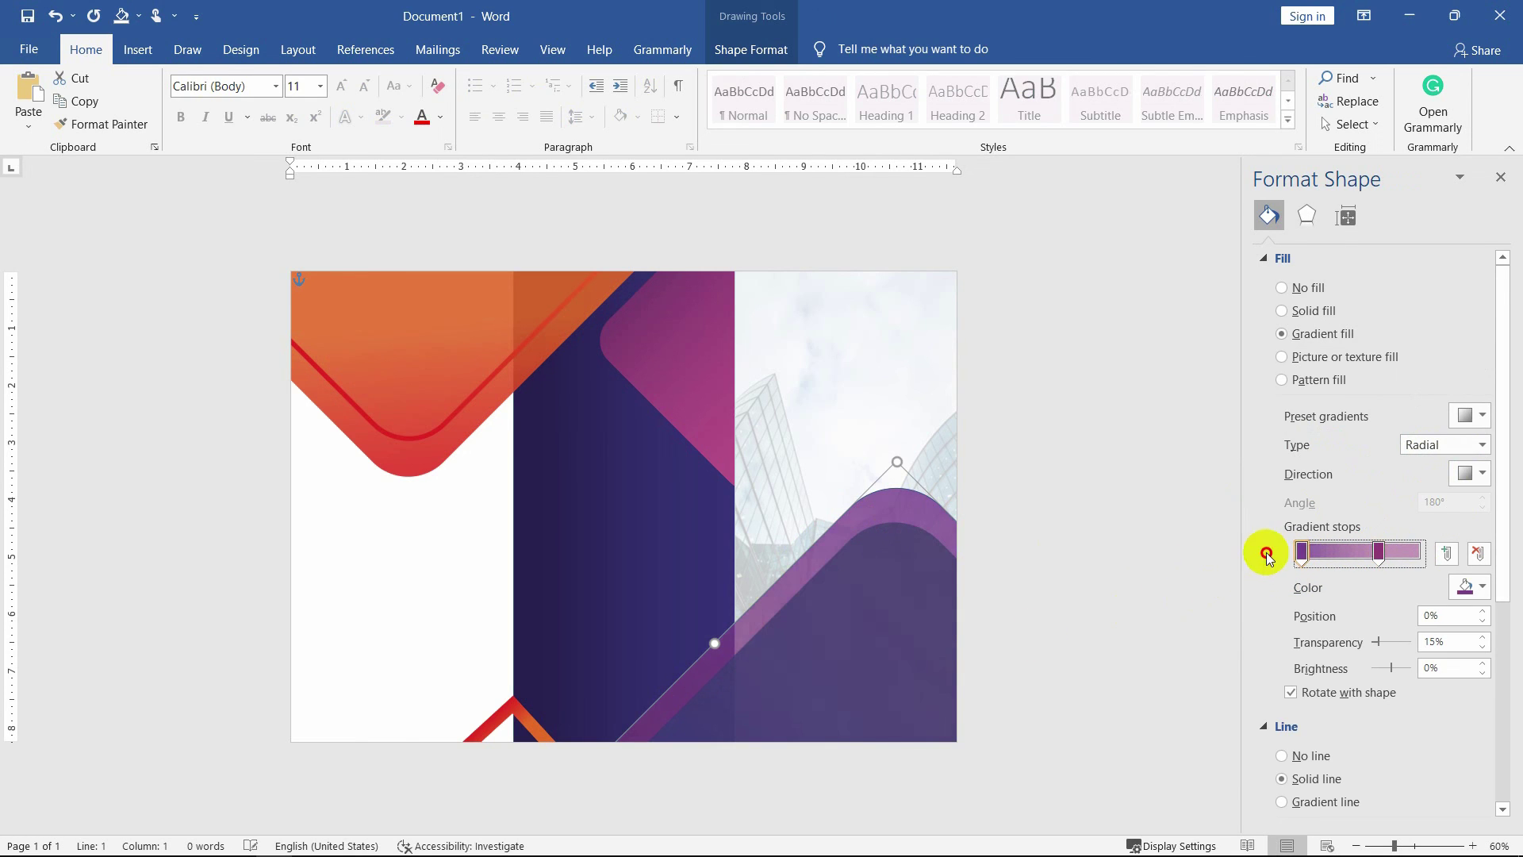
left_click(1482, 663)
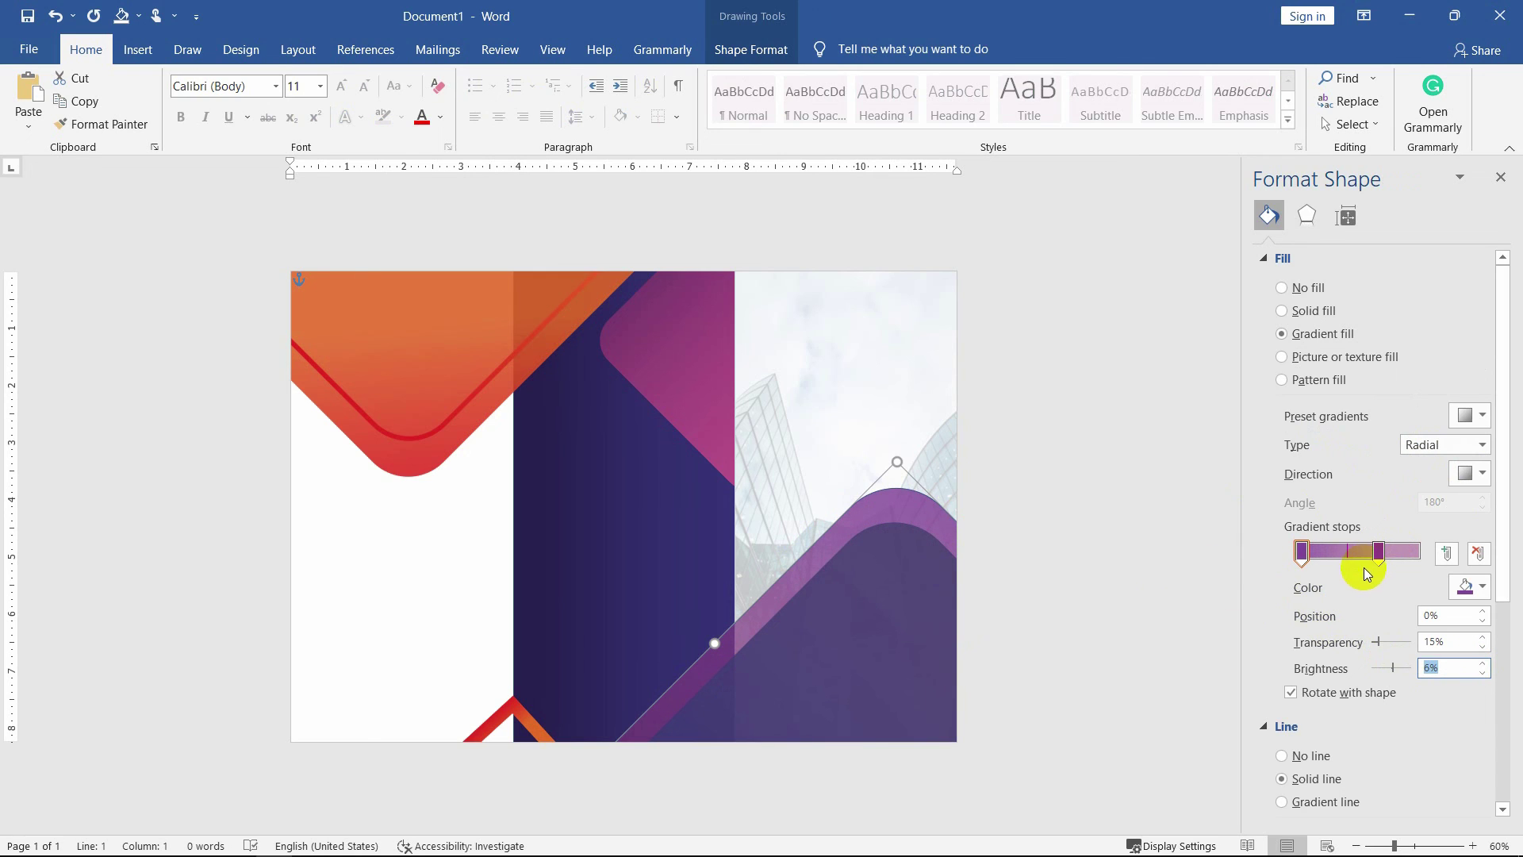
left_click(1378, 553)
left_click(1482, 663)
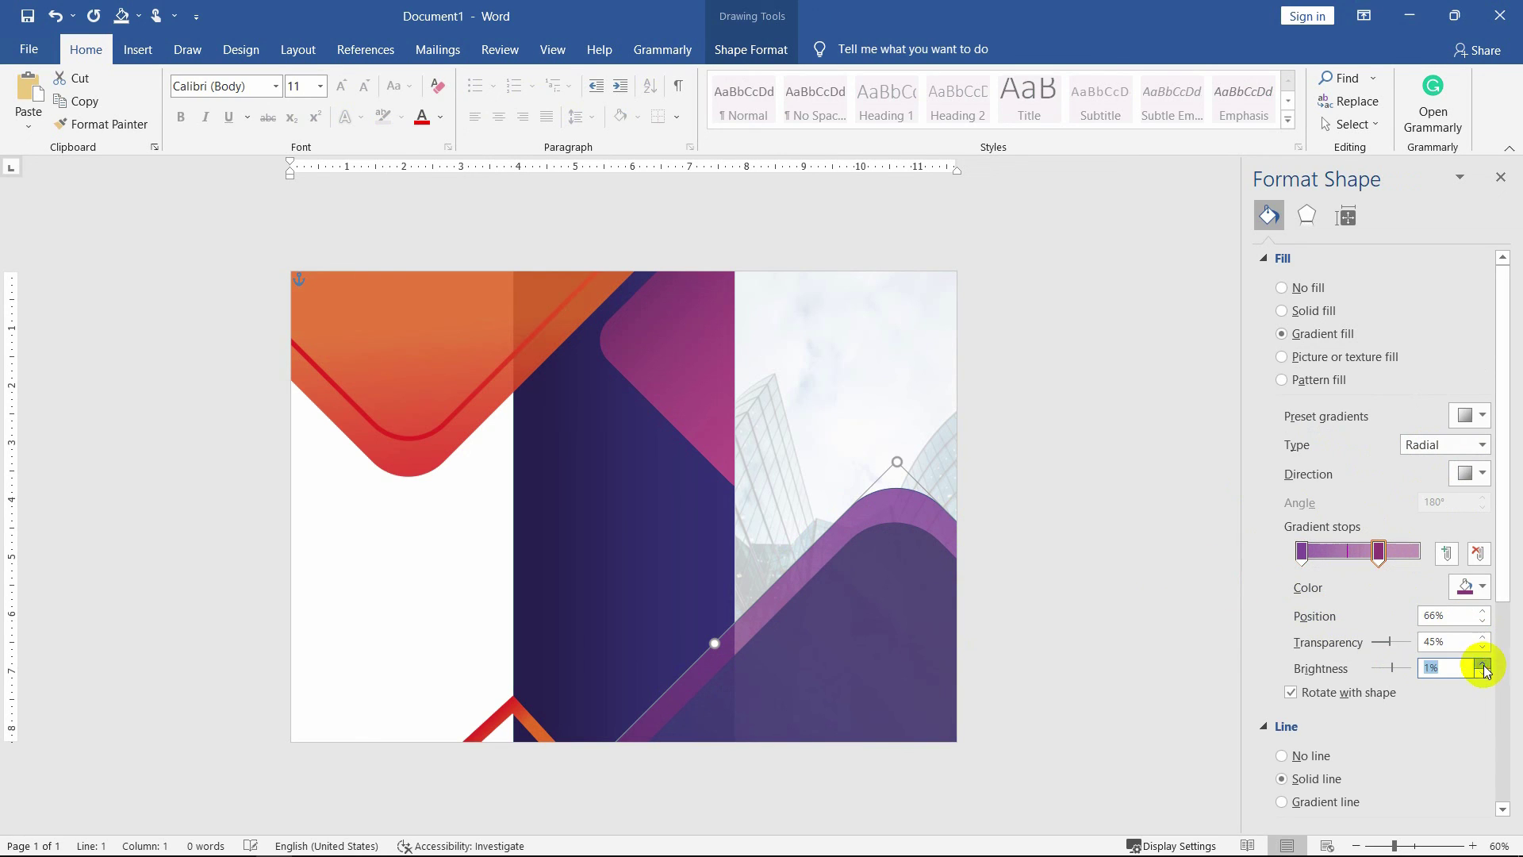
left_click(1136, 639)
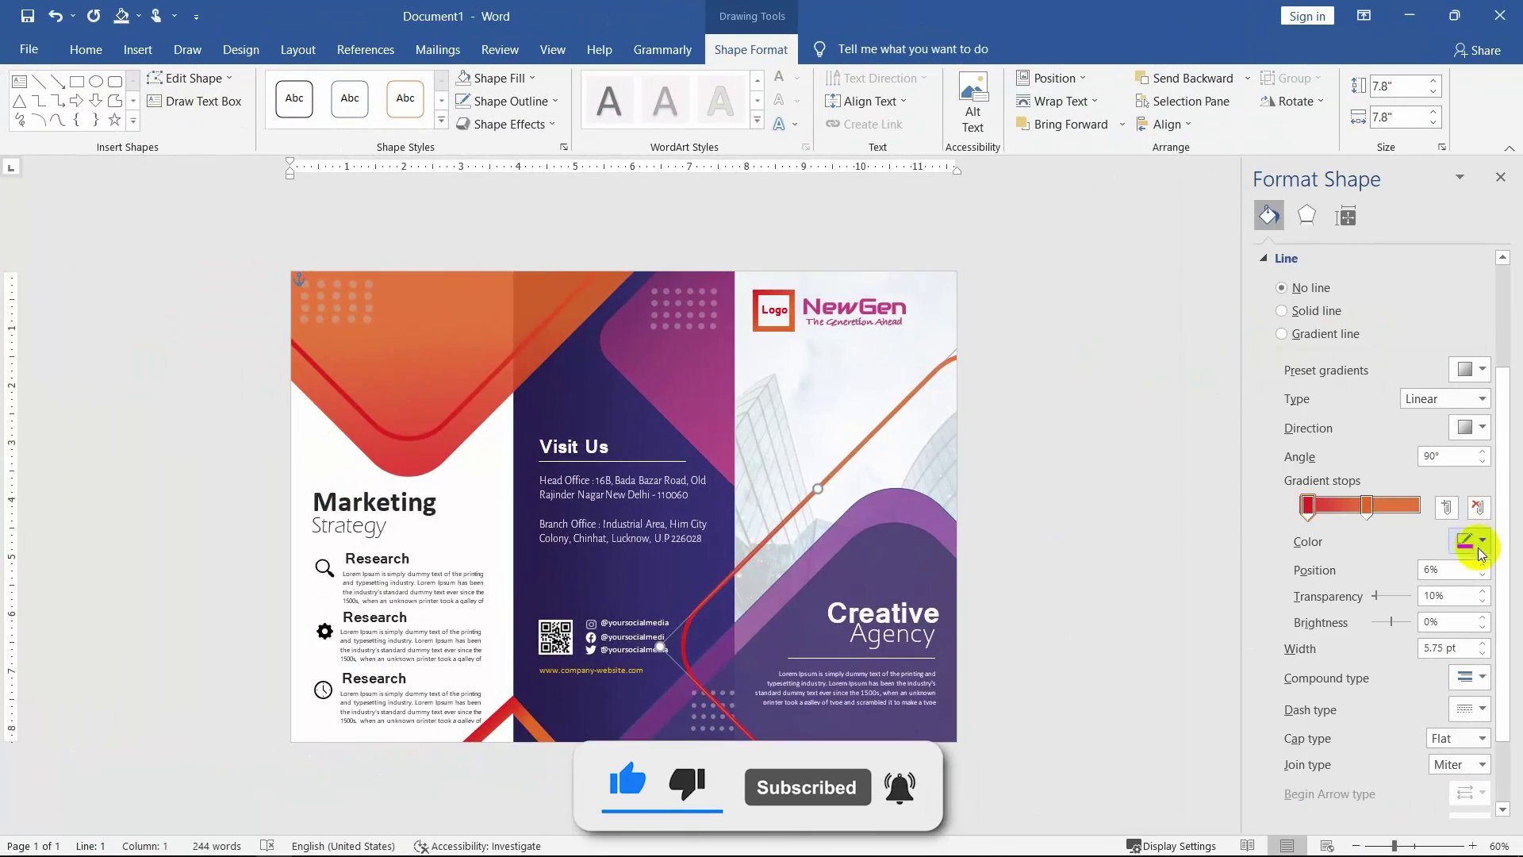
Set the long line's red-orange gradient to a diagonal direction angled at 180°.
left_click(1481, 428)
left_click(1489, 470)
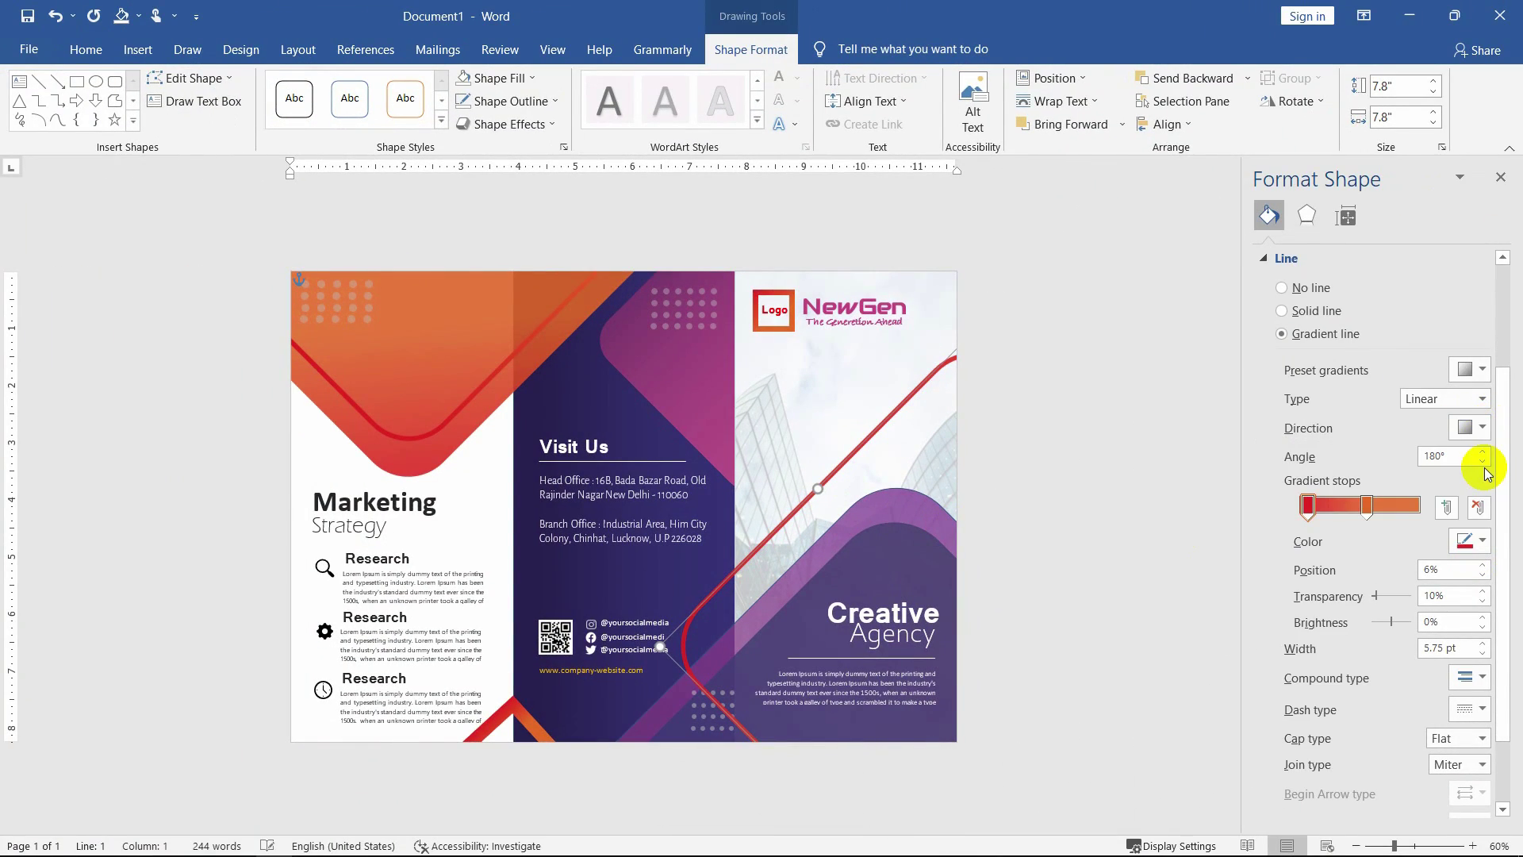
left_click(1480, 427)
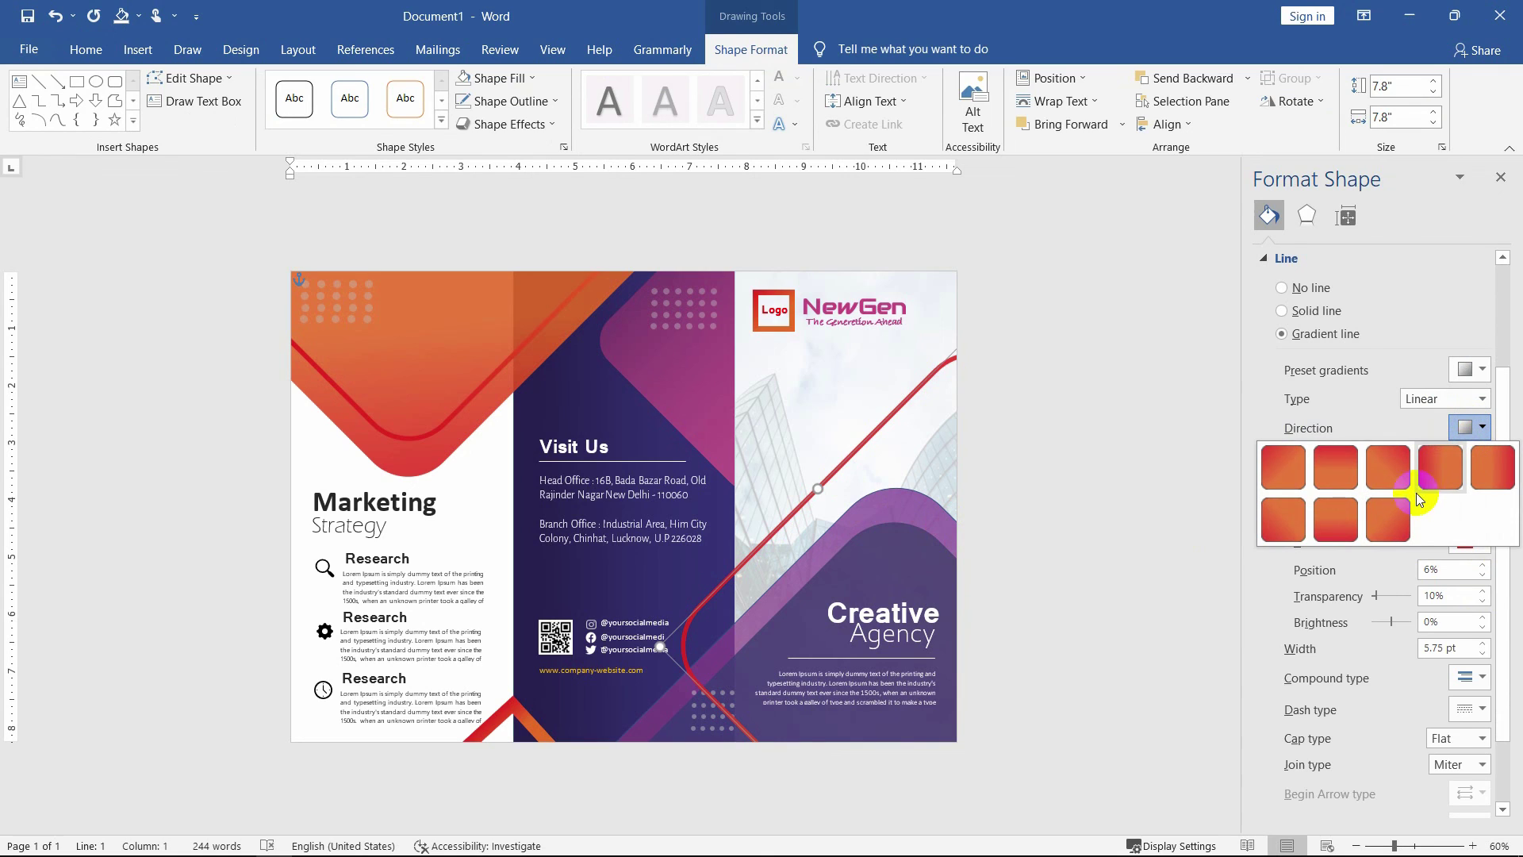
left_click(1395, 474)
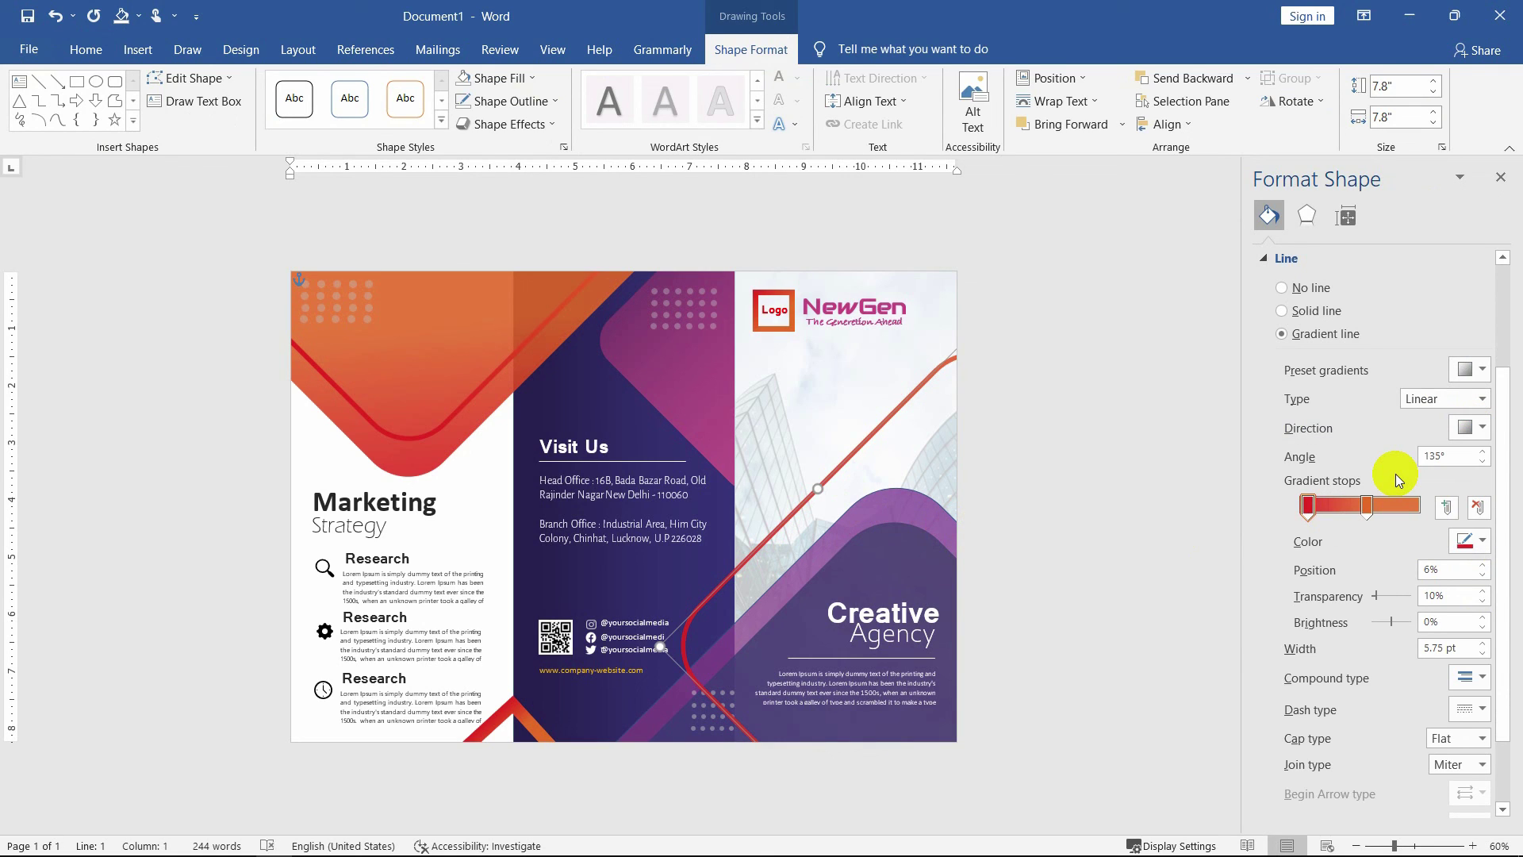
left_click(1485, 453)
left_click(1180, 500)
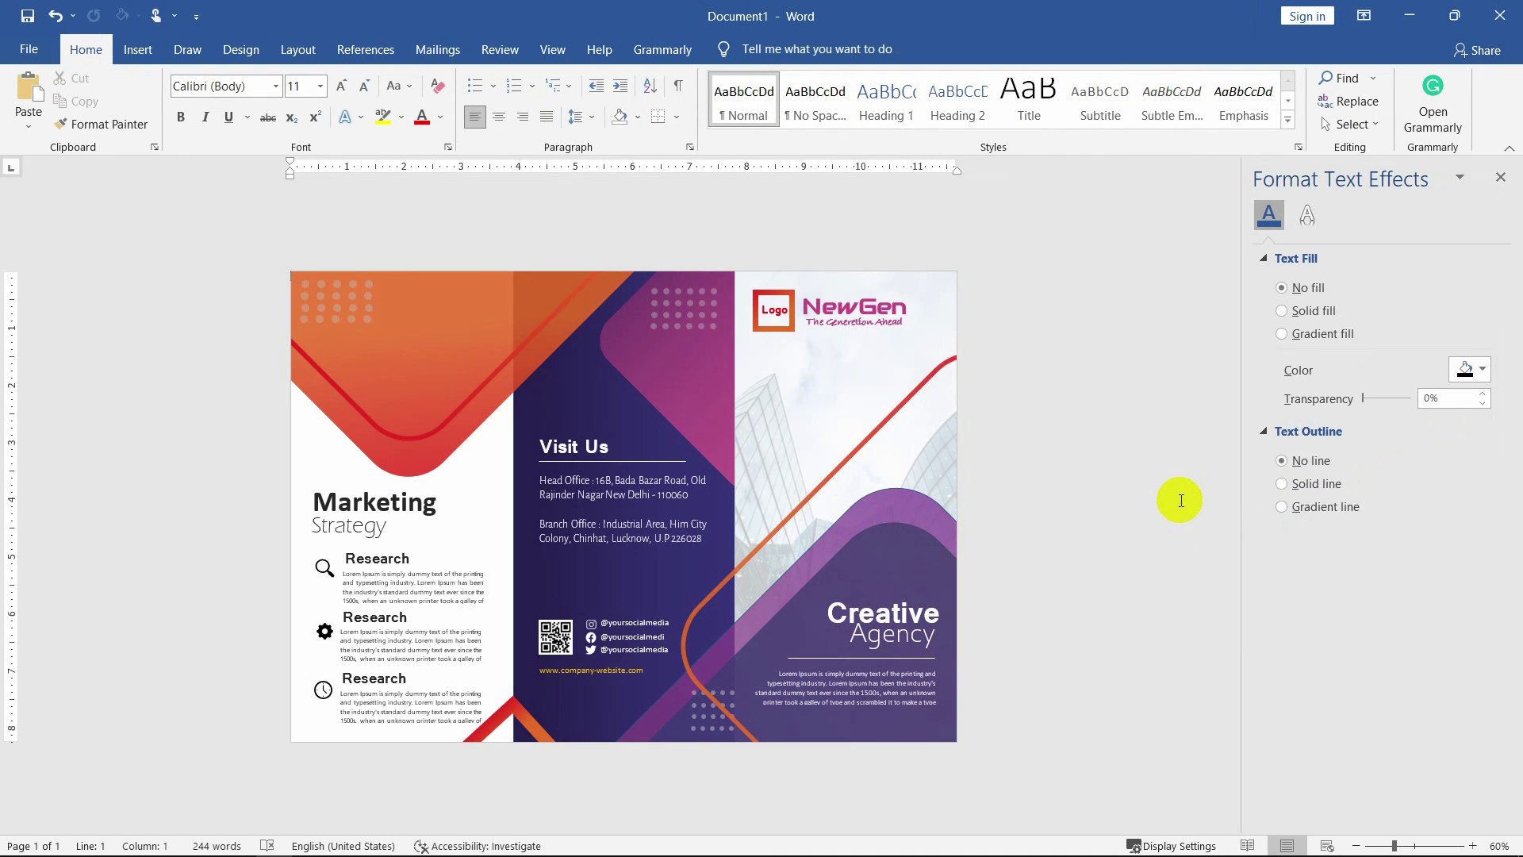
scroll(1180, 500, "down", 1)
scroll(1166, 513, "up", 3)
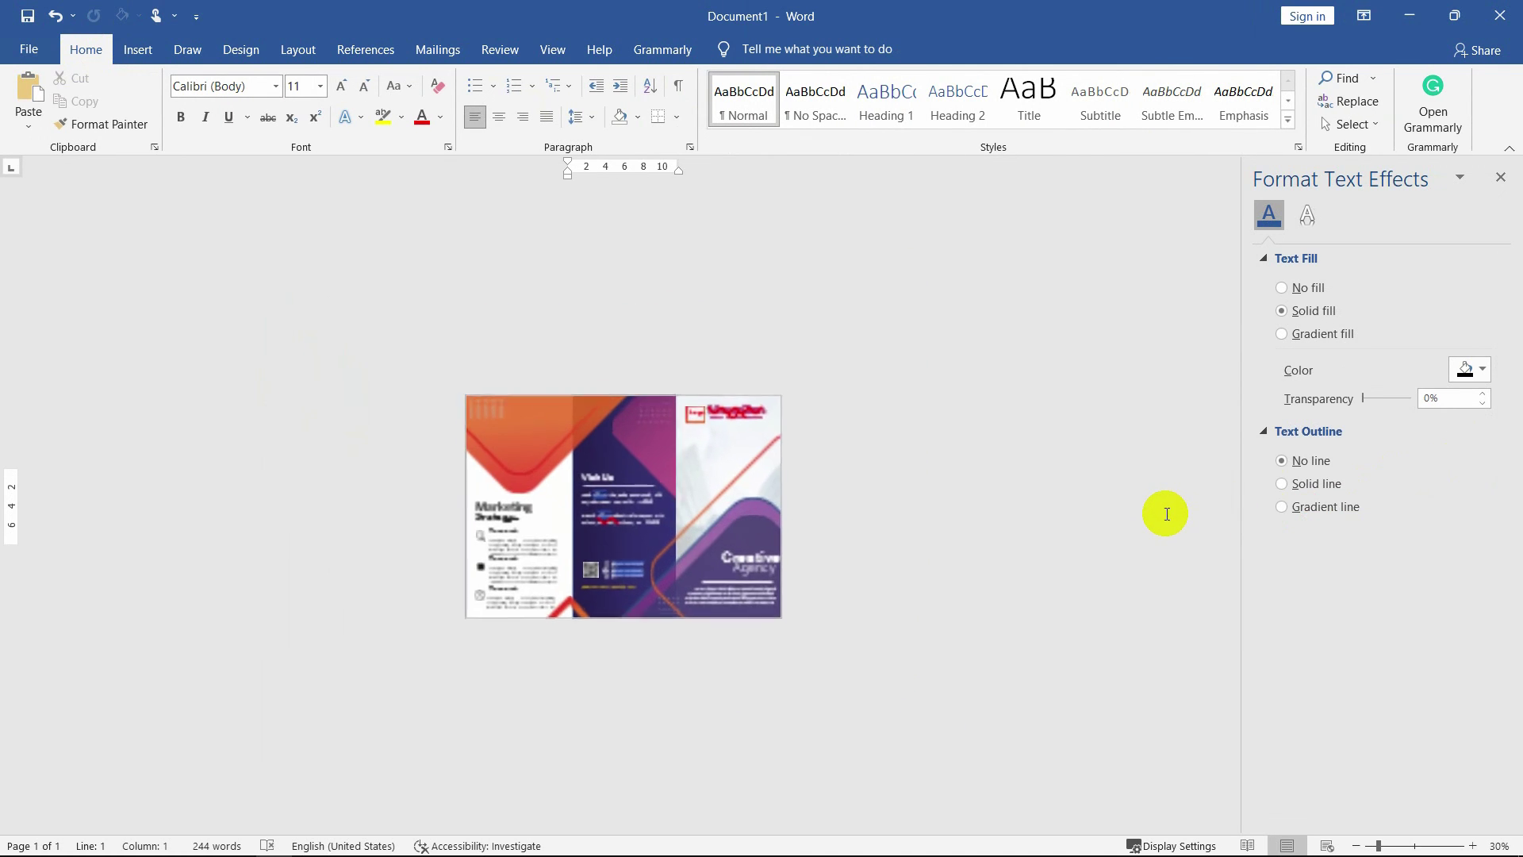
scroll(1094, 569, "up", 2)
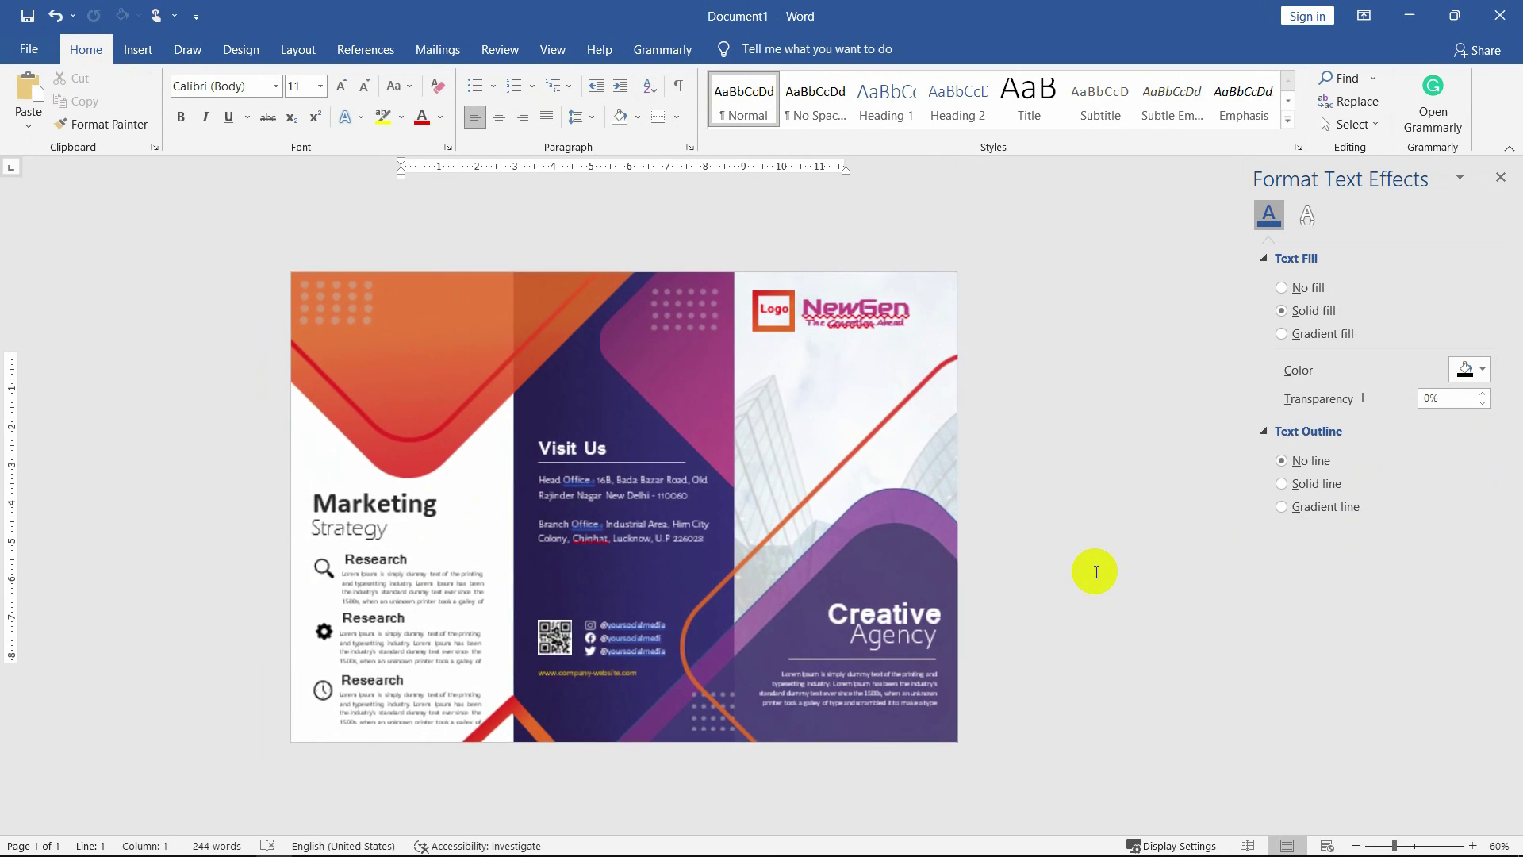